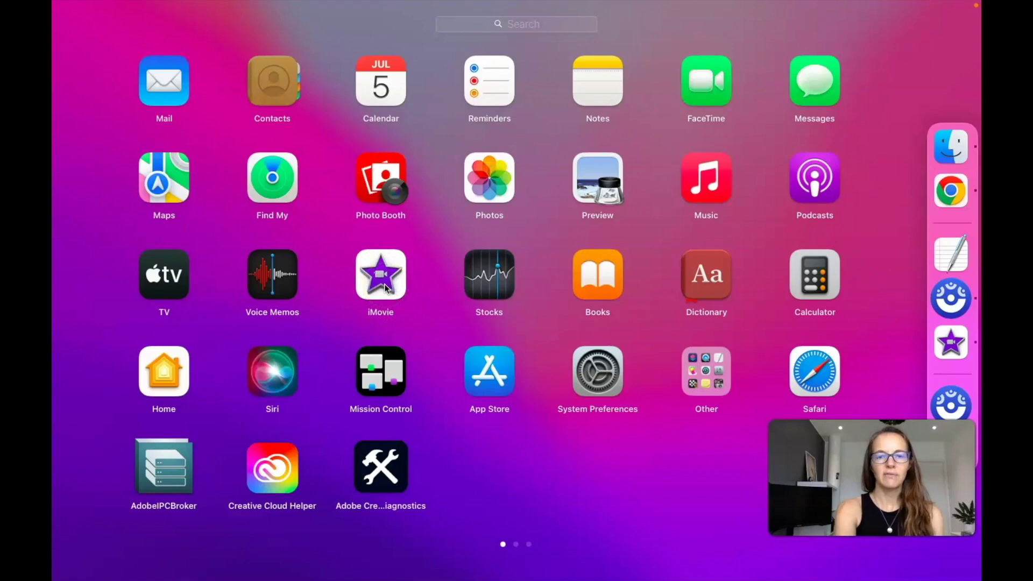
- Open the Applications folder in Finder, search the Mac for "imovie", and close the Finder window
{"action": "left_click", "coordinate": [943, 151]}
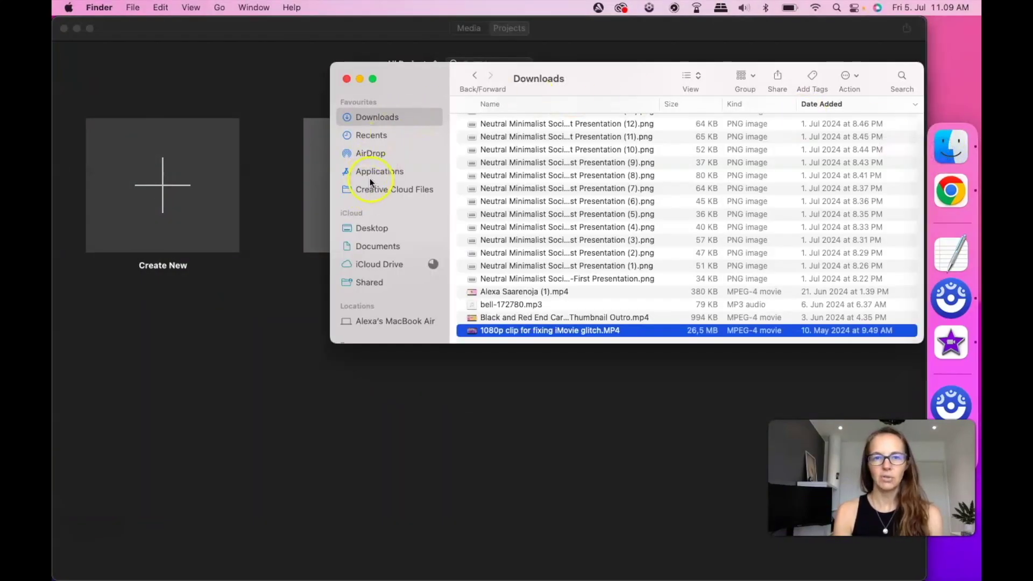
{"action": "left_click", "coordinate": [370, 177]}
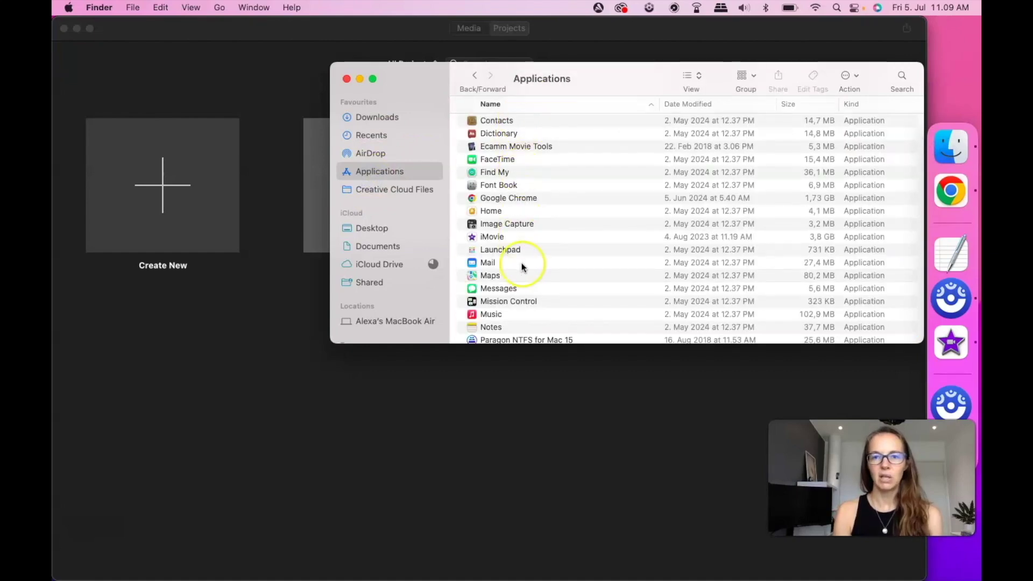
{"action": "scroll", "coordinate": [522, 266], "scroll_direction": "down", "scroll_amount": 5}
{"action": "left_click", "coordinate": [904, 78]}
{"action": "type", "text": "imovie"}
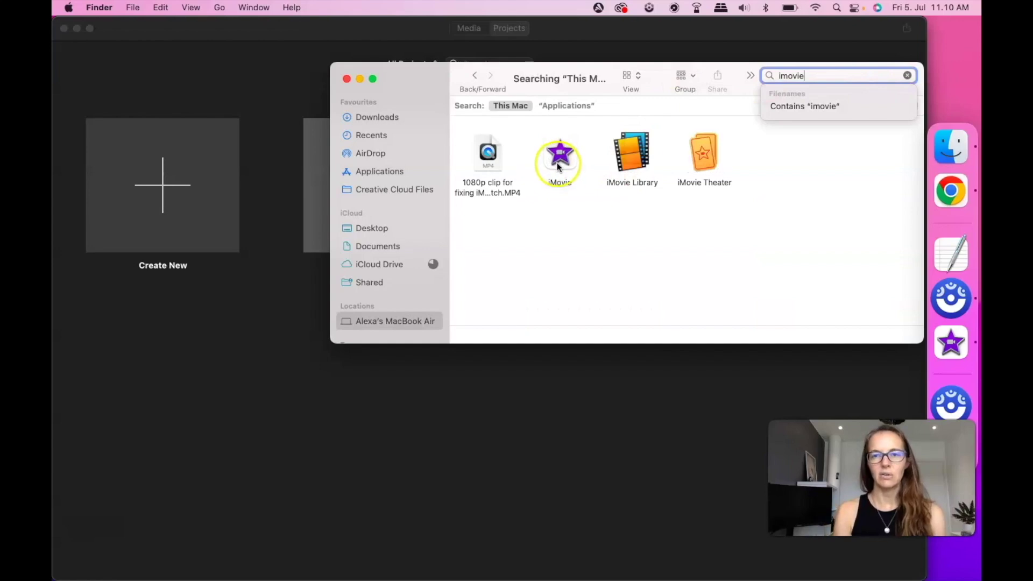
{"action": "left_click", "coordinate": [347, 79]}
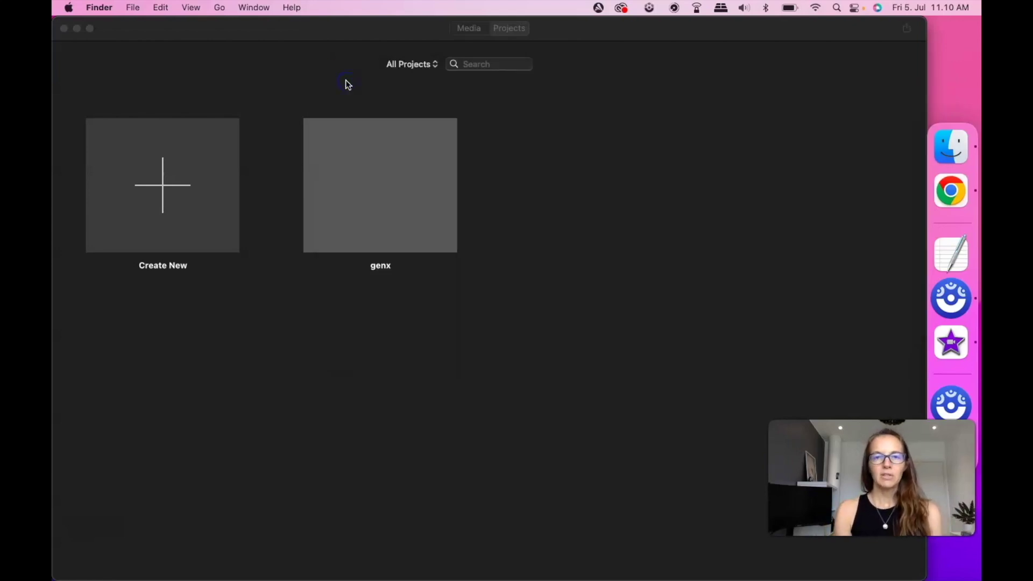
- Create a new project of the Movie type in iMovie
{"action": "left_click", "coordinate": [163, 187]}
{"action": "left_click", "coordinate": [161, 195]}
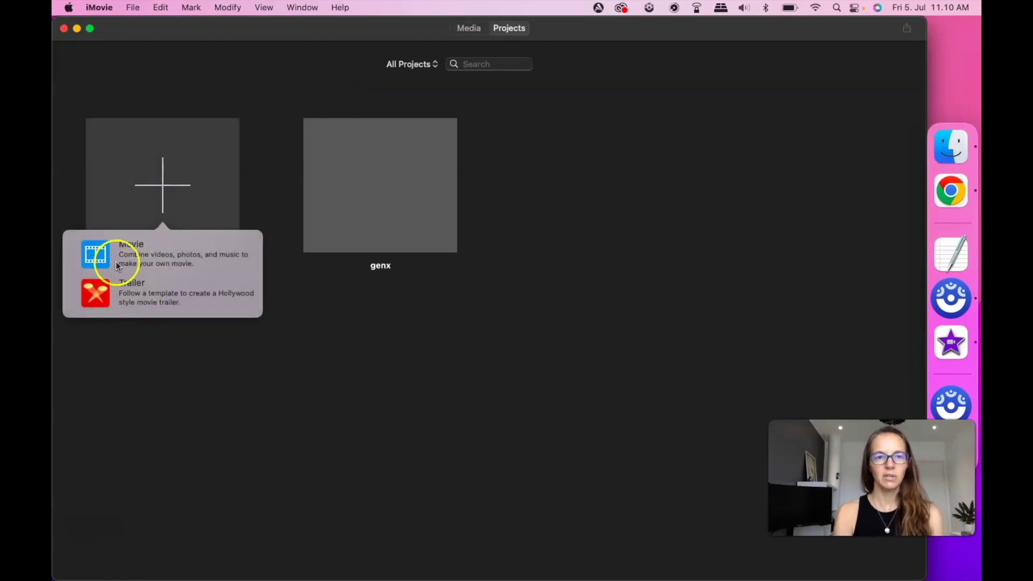
{"action": "left_click", "coordinate": [135, 260]}
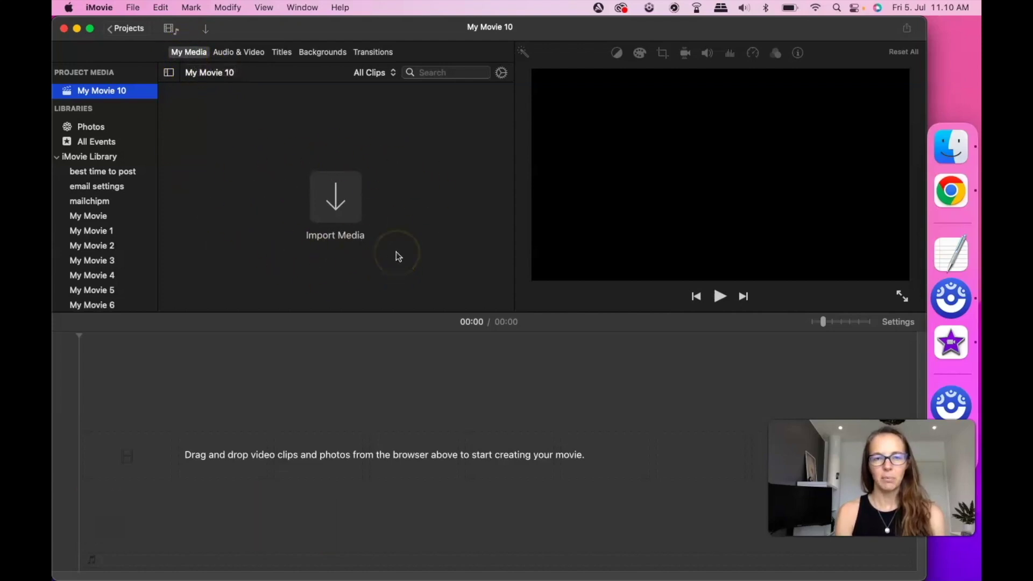
- Examine the Audio & Video, Titles, Backgrounds and Transitions collections of the new movie project
{"action": "left_click", "coordinate": [239, 54]}
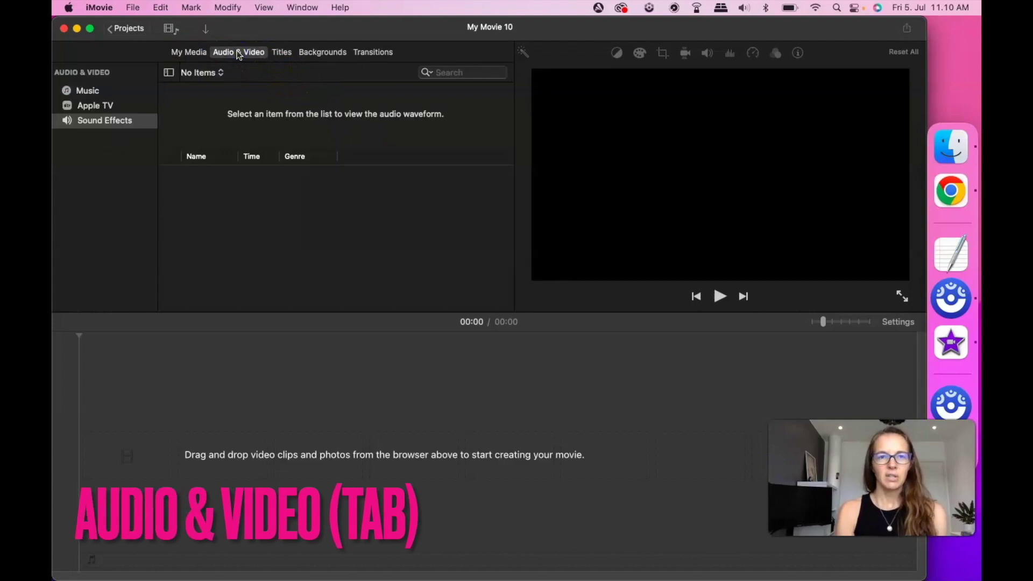
{"action": "left_click", "coordinate": [280, 54]}
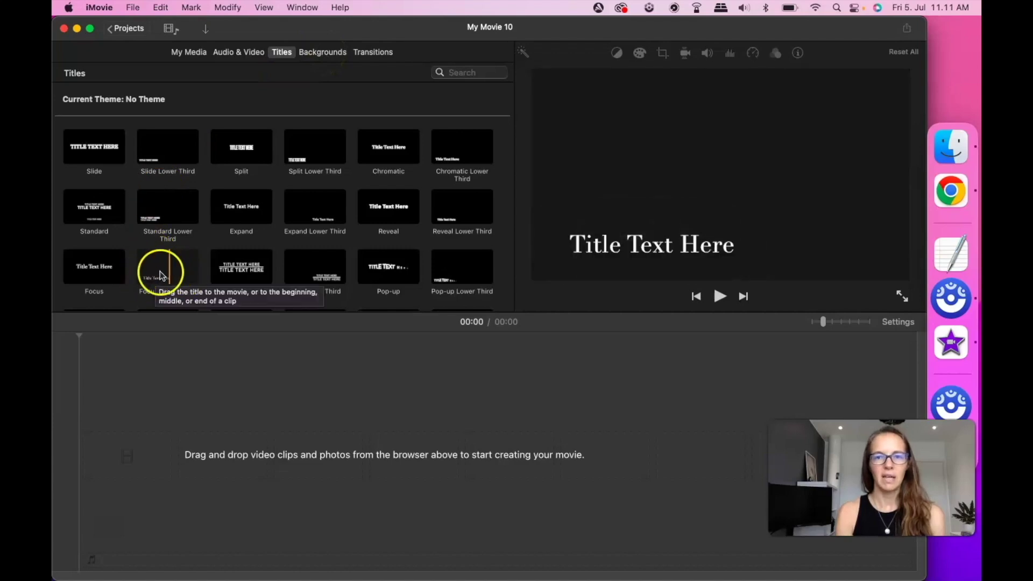
{"action": "left_click", "coordinate": [335, 53]}
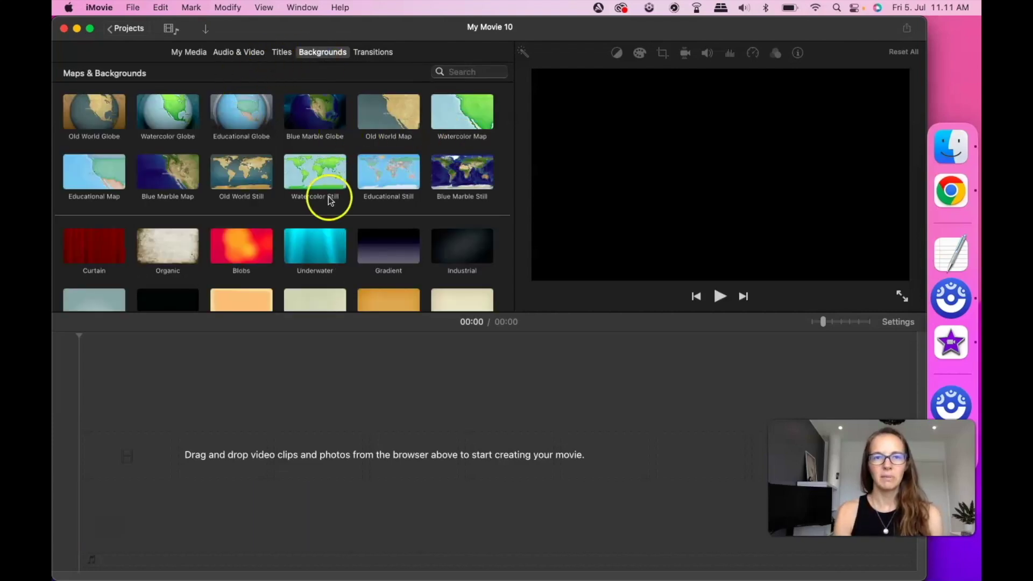
{"action": "left_click", "coordinate": [380, 53]}
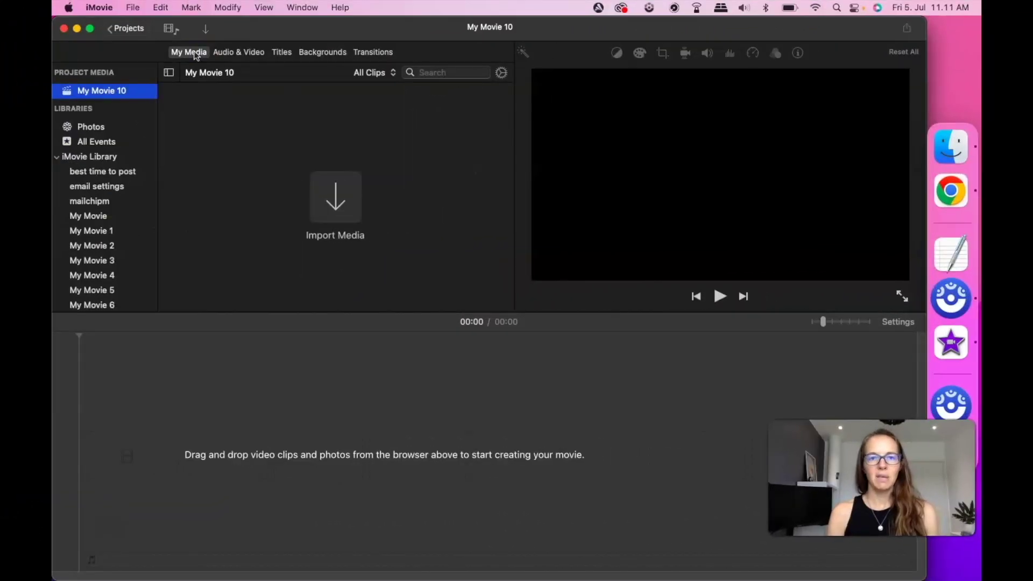
- Start importing media and browse the files stored on the Desktop
{"action": "left_click", "coordinate": [345, 207]}
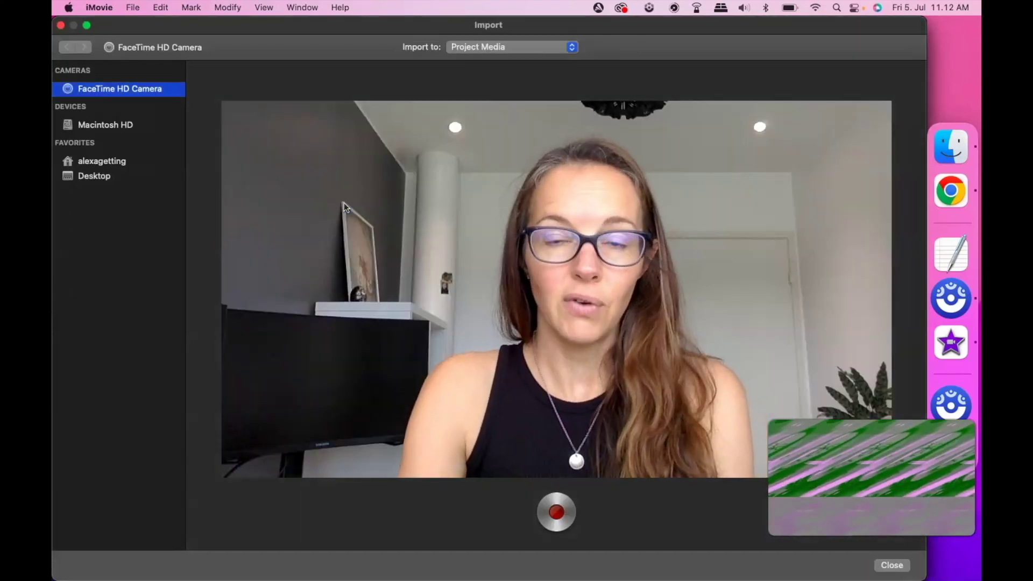
{"action": "left_click", "coordinate": [90, 180]}
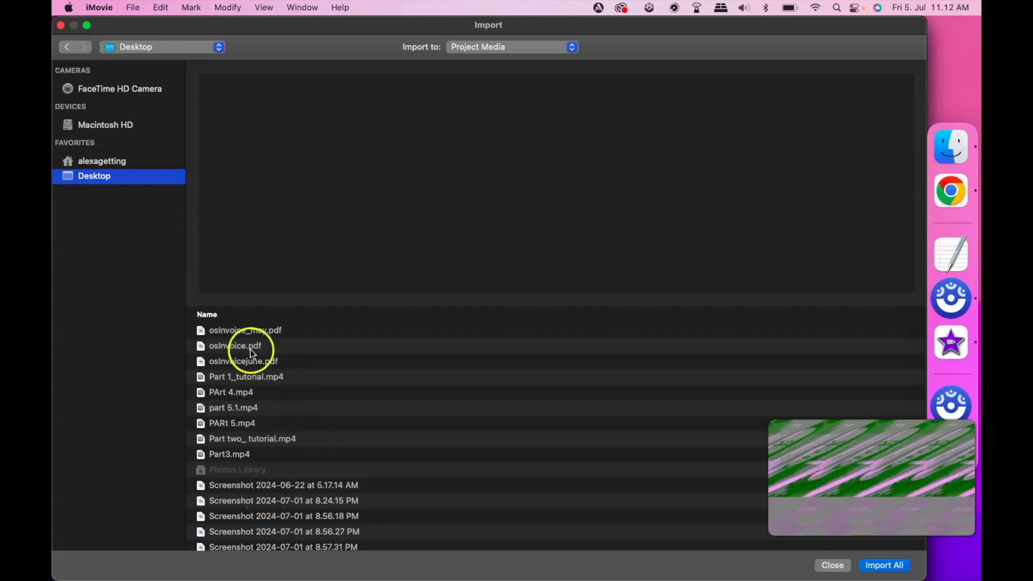
{"action": "left_click", "coordinate": [247, 331]}
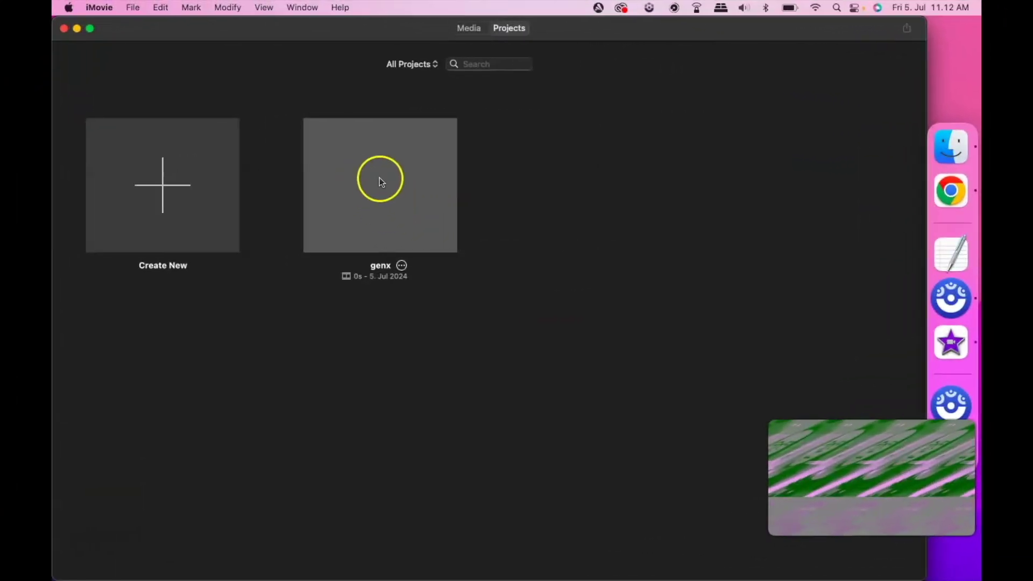
- Open the genx project and preview the second clip of the 5. Jul 2024 group
{"action": "left_click", "coordinate": [379, 177]}
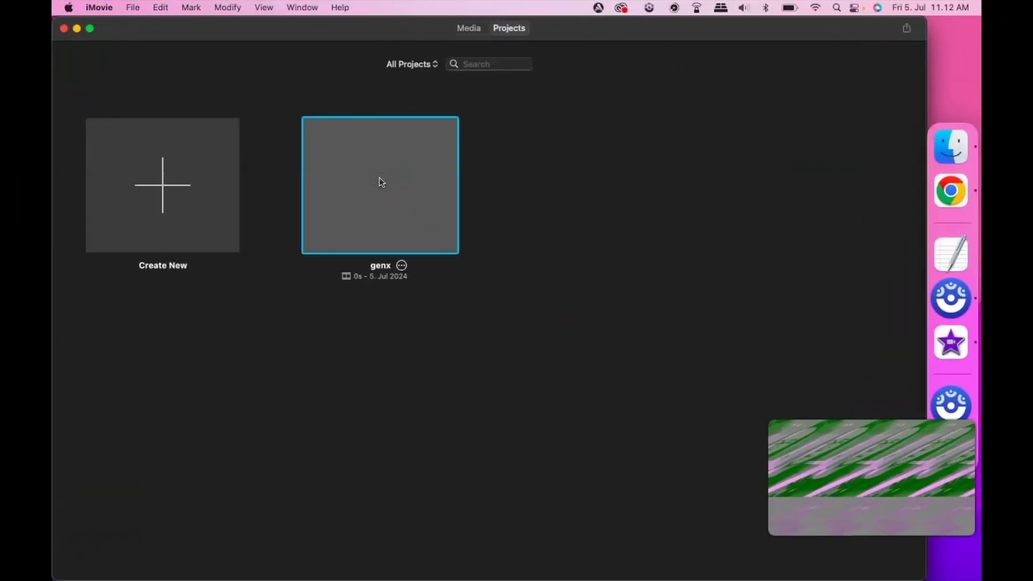
{"action": "double_click", "coordinate": [380, 178]}
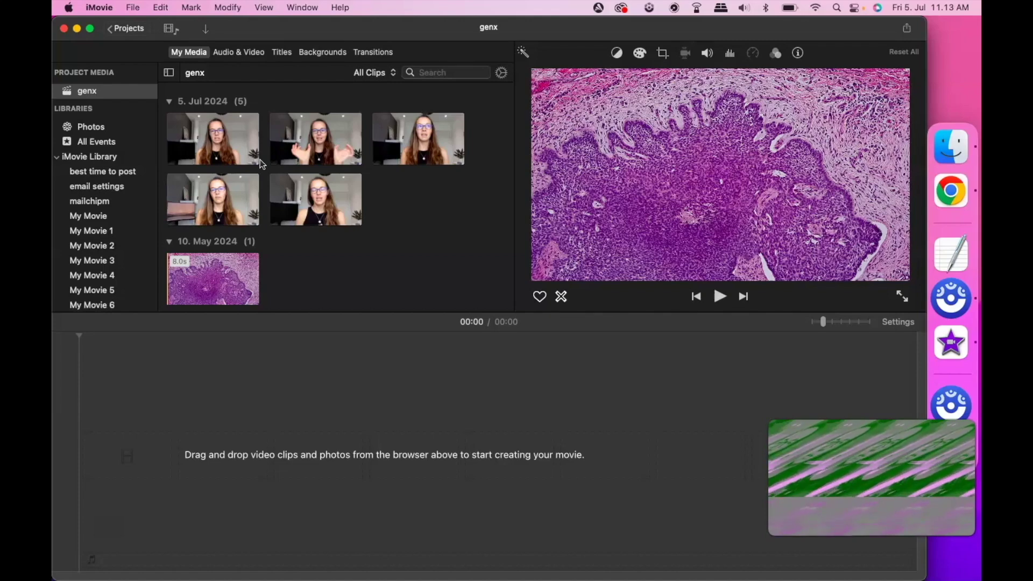
{"action": "left_click", "coordinate": [299, 143]}
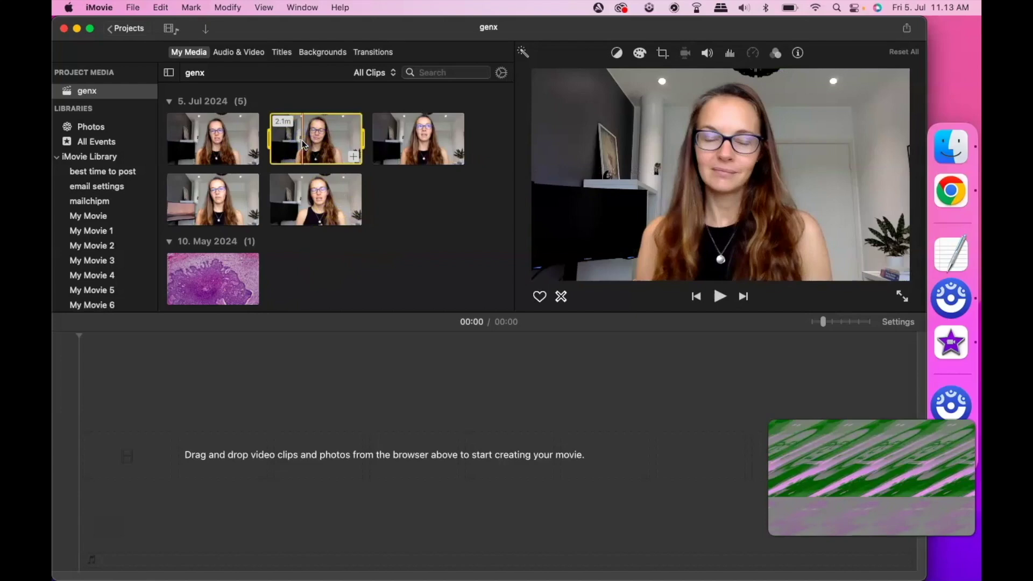
{"action": "left_click", "coordinate": [719, 296]}
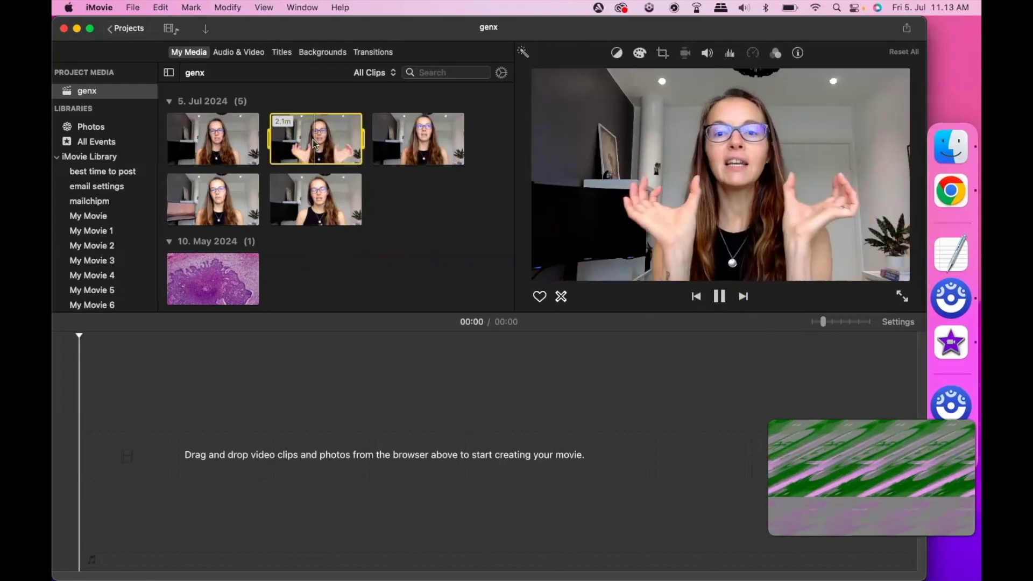
{"action": "left_click", "coordinate": [334, 139]}
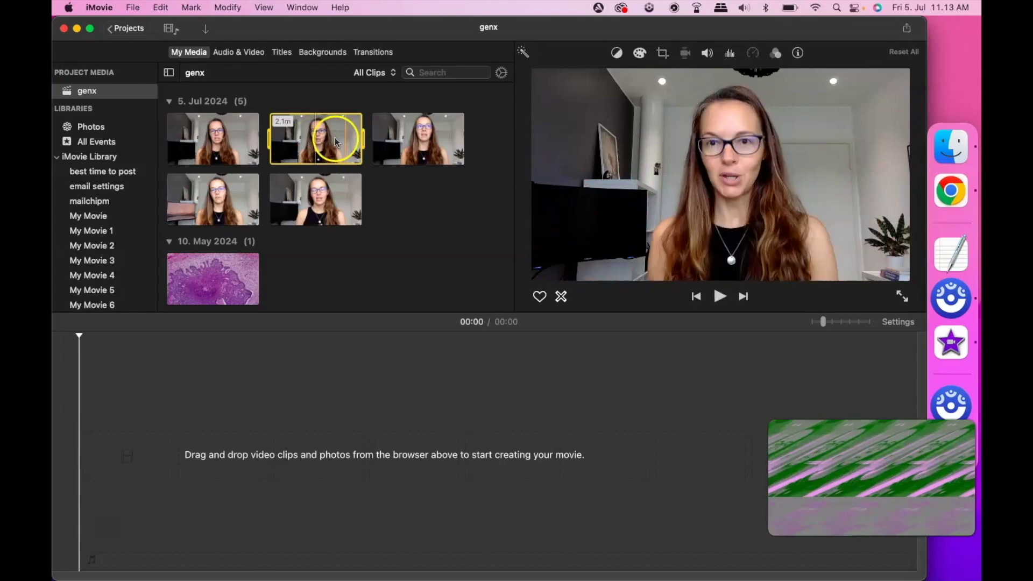
- Add the first 5. Jul 2024 clip to the empty timeline
{"action": "left_click", "coordinate": [286, 479]}
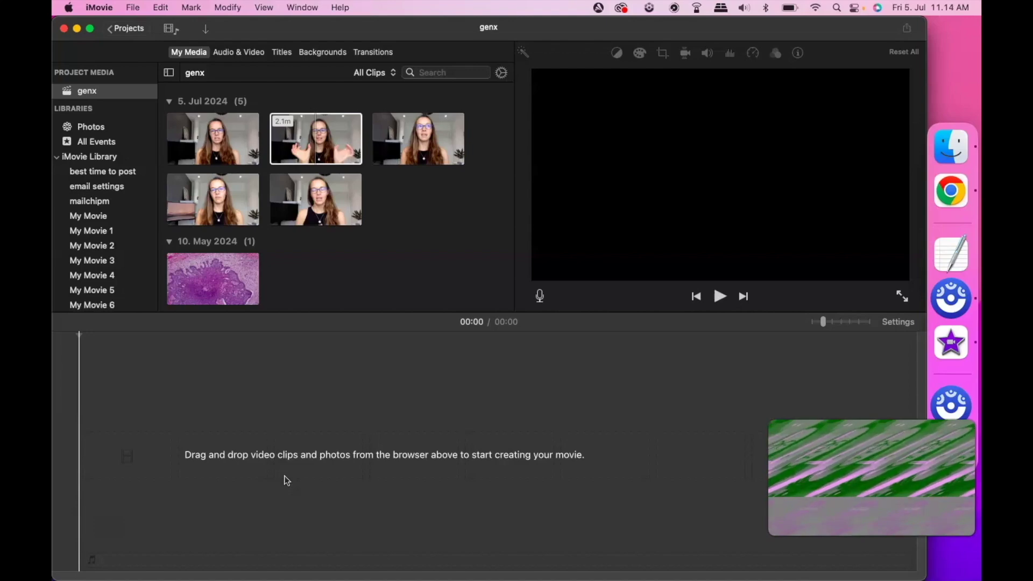
{"action": "left_click", "coordinate": [214, 138]}
{"action": "left_click_drag", "start_coordinate": [214, 139], "coordinate": [154, 473]}
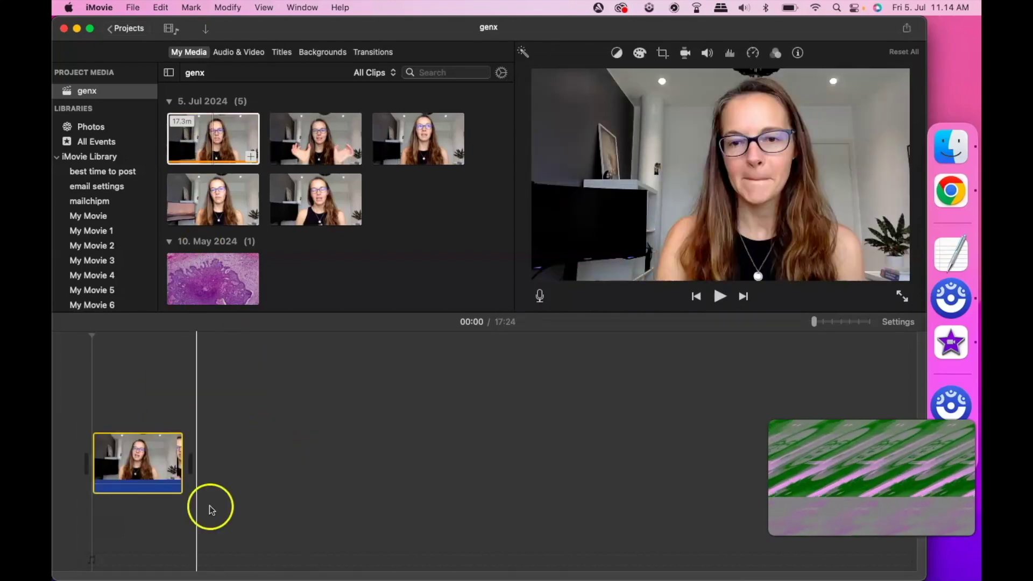
- Check the resolutions offered for exporting the movie as a file, try 1080p, and cancel the export
{"action": "left_click", "coordinate": [908, 29]}
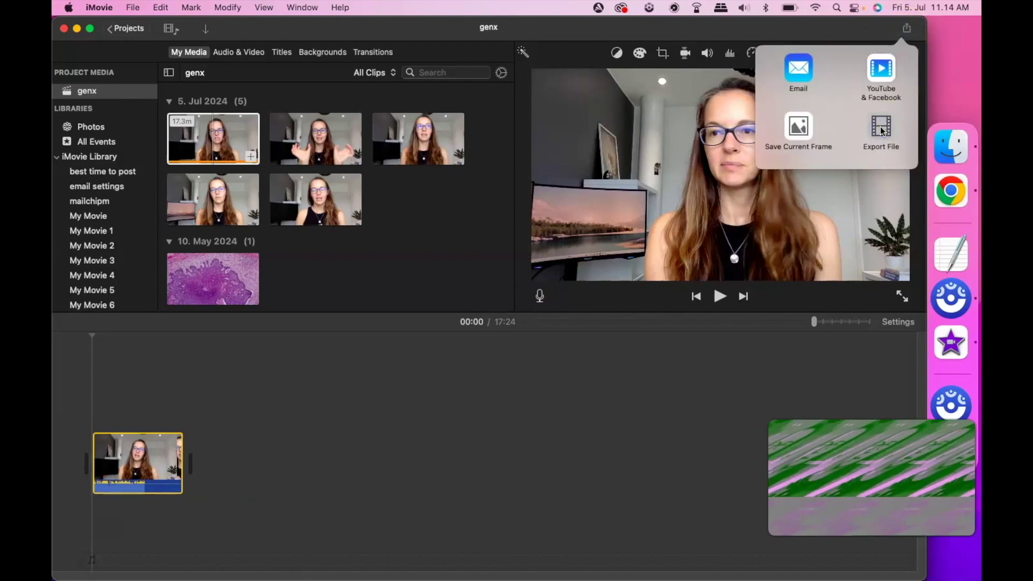
{"action": "left_click", "coordinate": [881, 127]}
{"action": "left_click", "coordinate": [580, 199]}
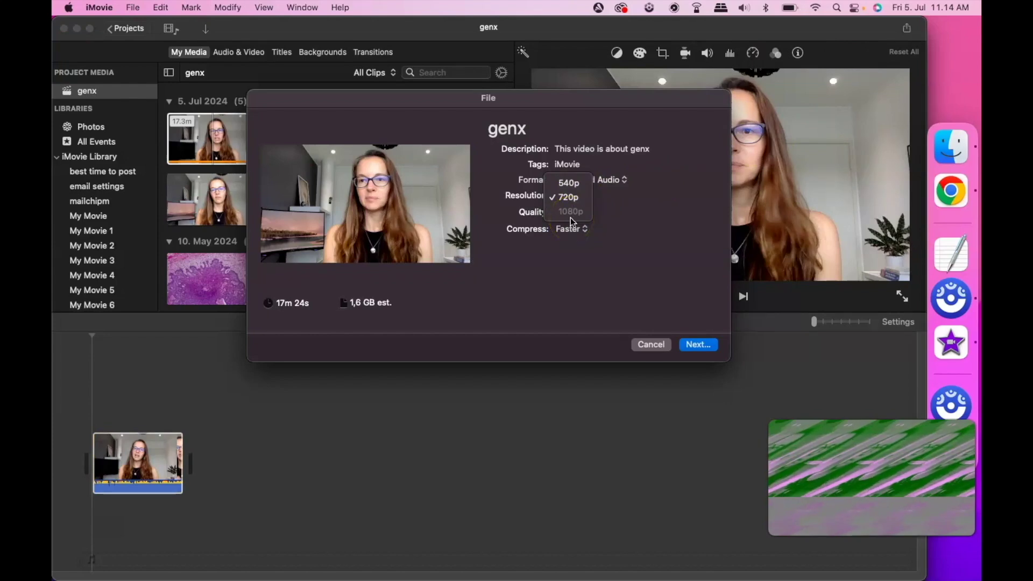
{"action": "left_click", "coordinate": [573, 213]}
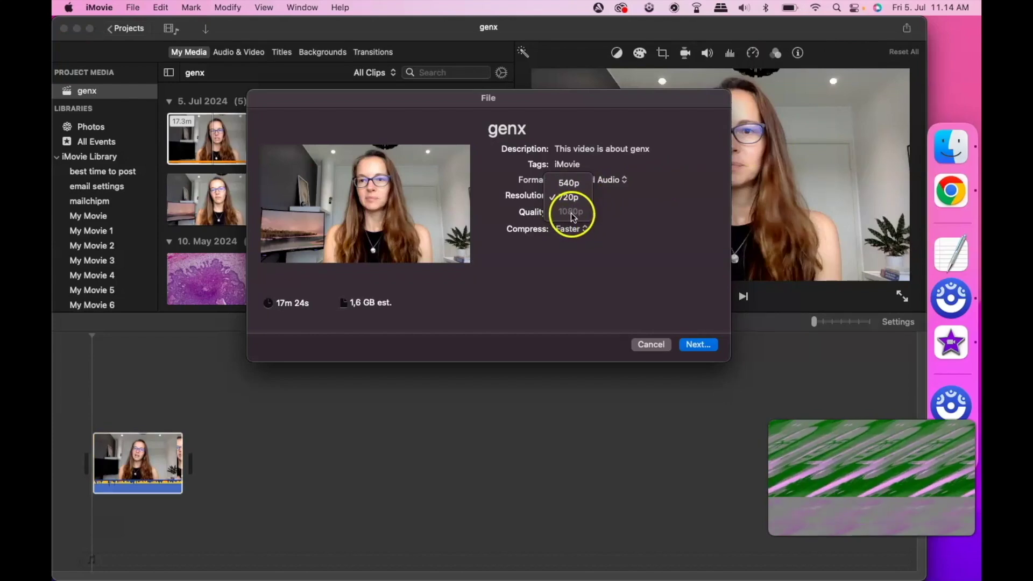
{"action": "left_click", "coordinate": [658, 345]}
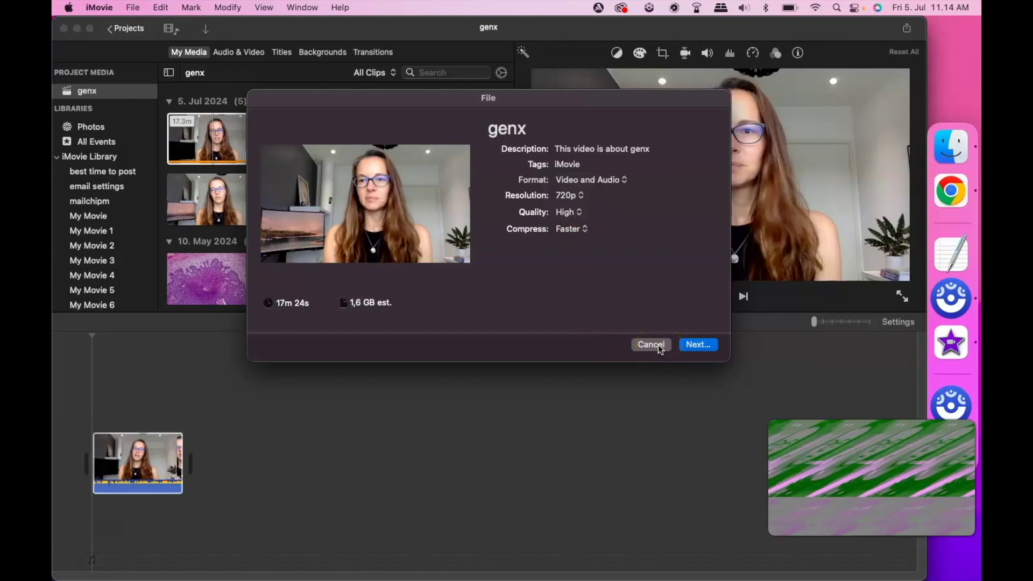
{"action": "left_click", "coordinate": [657, 344]}
- Replace the timeline clip with the 10. May 2024 clip, followed by the fourth clip of the 5. Jul 2024 group
{"action": "left_click", "coordinate": [134, 451]}
{"action": "key", "text": "Delete"}
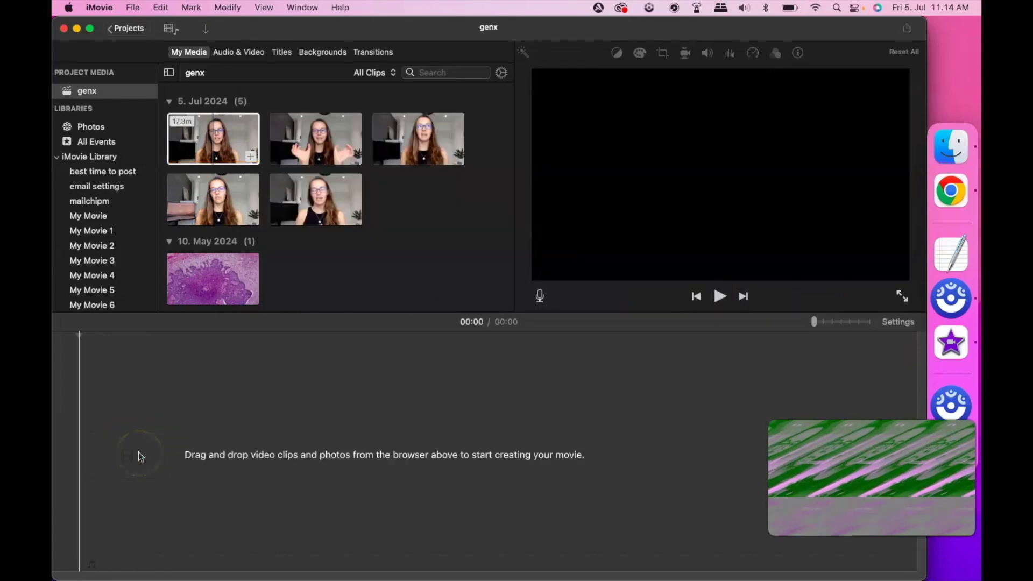
{"action": "left_click", "coordinate": [178, 278]}
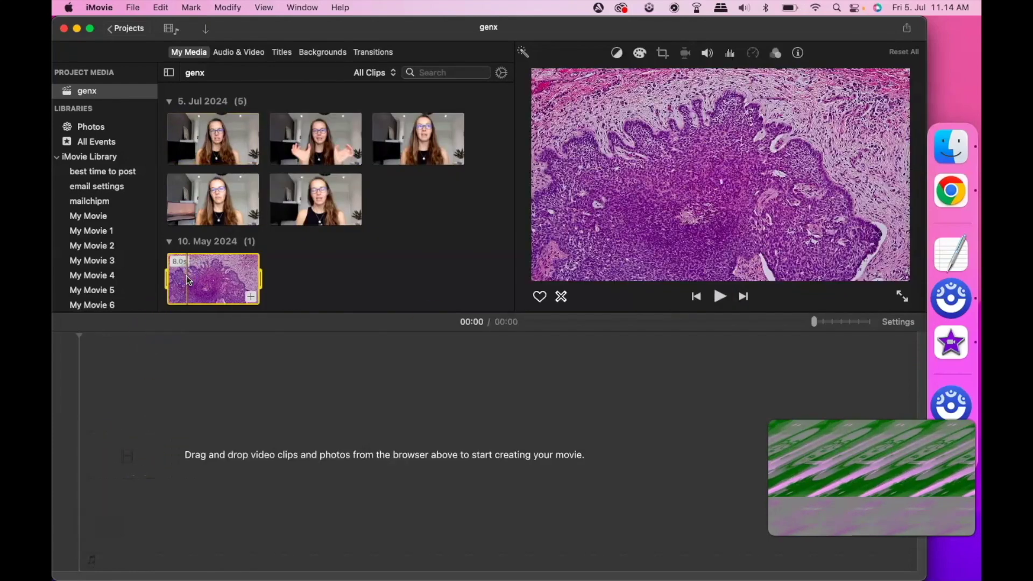
{"action": "left_click_drag", "start_coordinate": [186, 276], "coordinate": [128, 451]}
{"action": "scroll", "coordinate": [387, 325], "scroll_direction": "right", "scroll_amount": 3}
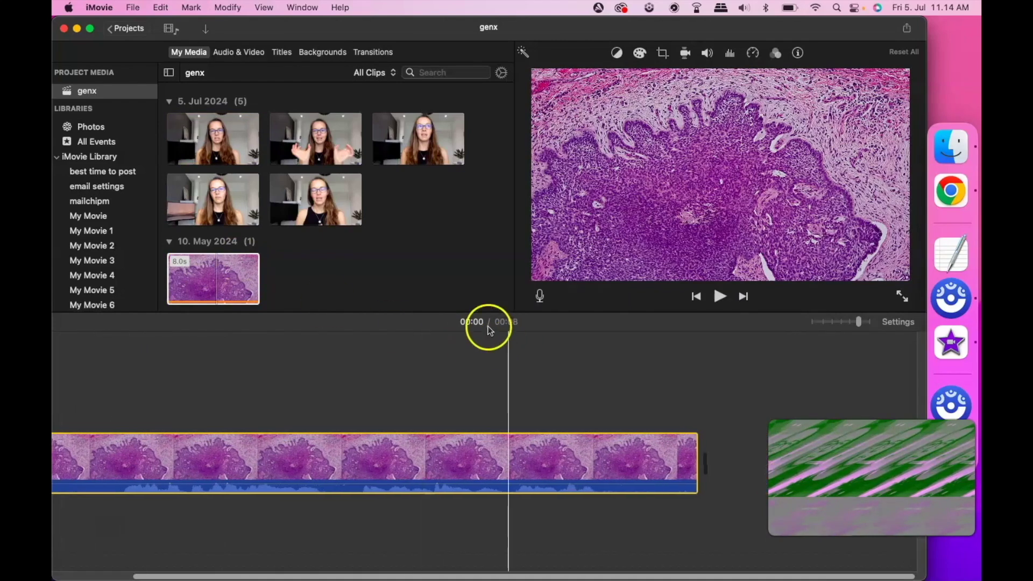
{"action": "left_click", "coordinate": [222, 215]}
{"action": "left_click_drag", "start_coordinate": [622, 392], "coordinate": [731, 458]}
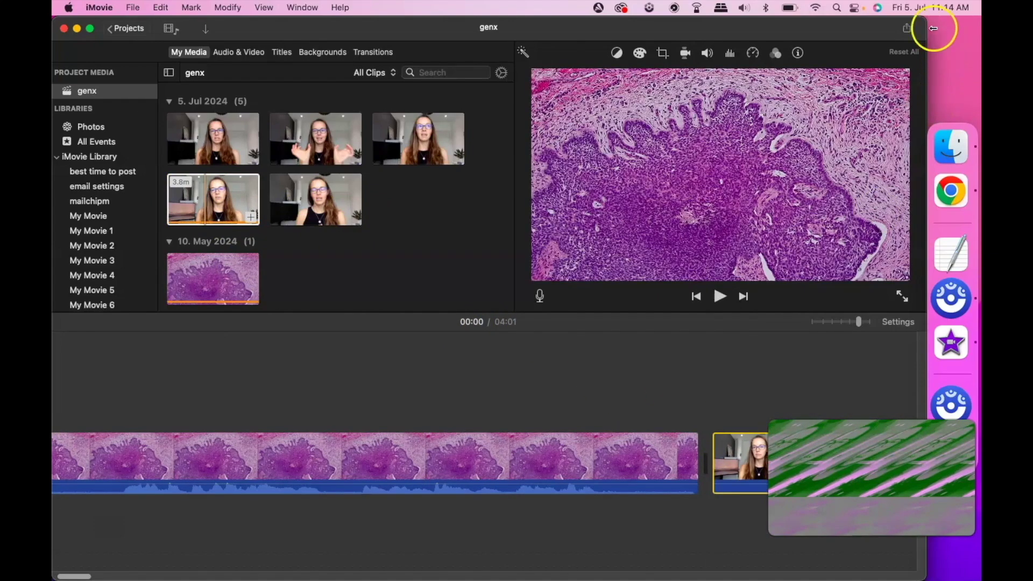
- Check the export resolution for the two-clip movie and cancel the export
{"action": "left_click", "coordinate": [908, 30]}
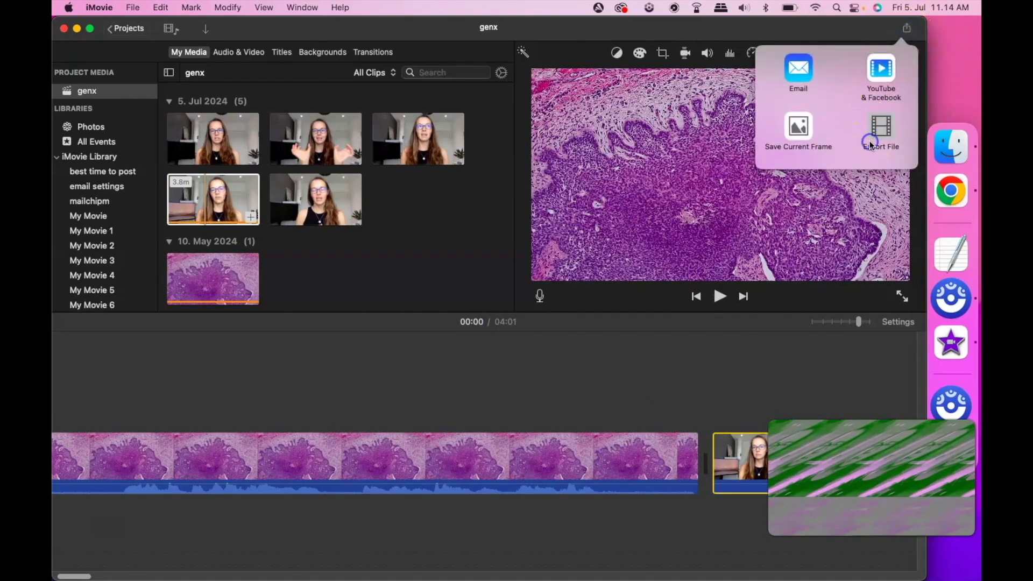
{"action": "left_click", "coordinate": [871, 143]}
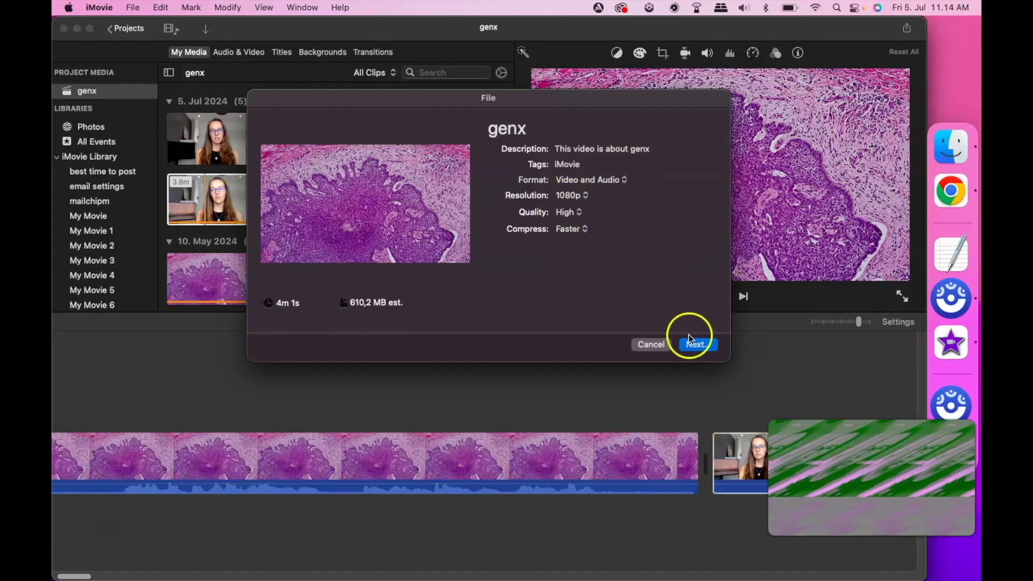
{"action": "left_click", "coordinate": [647, 348]}
- Delete the 10. May 2024 clip from the start of the timeline
{"action": "left_click", "coordinate": [496, 474]}
{"action": "key", "text": "Delete"}
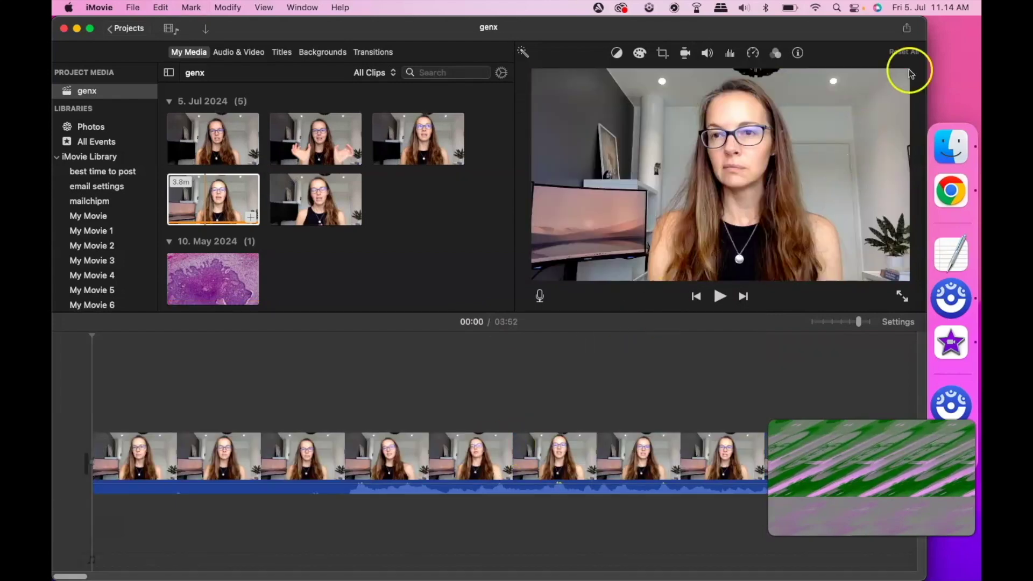
- Check the file export resolution for the remaining timeline clip and cancel the export
{"action": "left_click", "coordinate": [908, 35]}
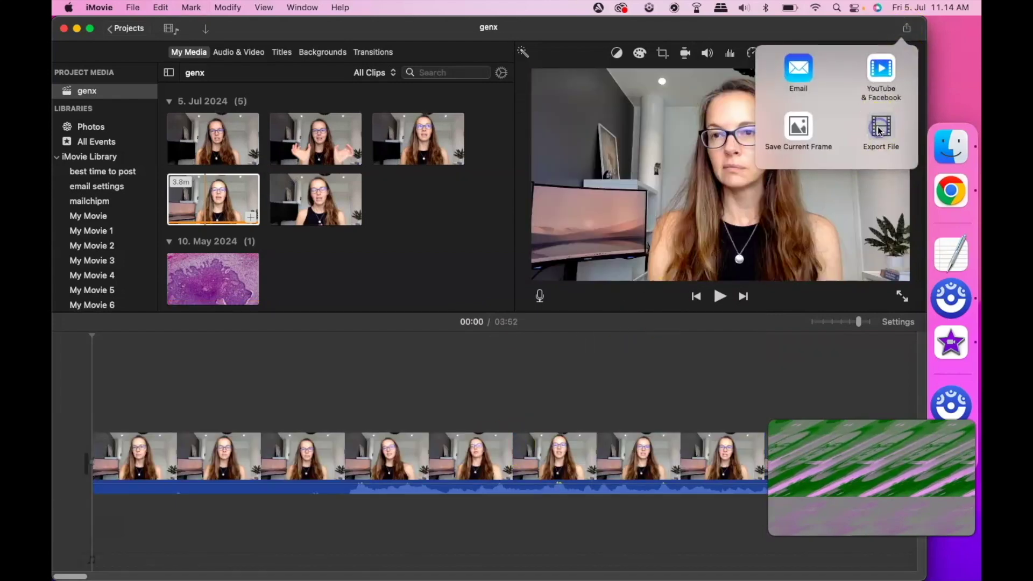
{"action": "left_click", "coordinate": [880, 131]}
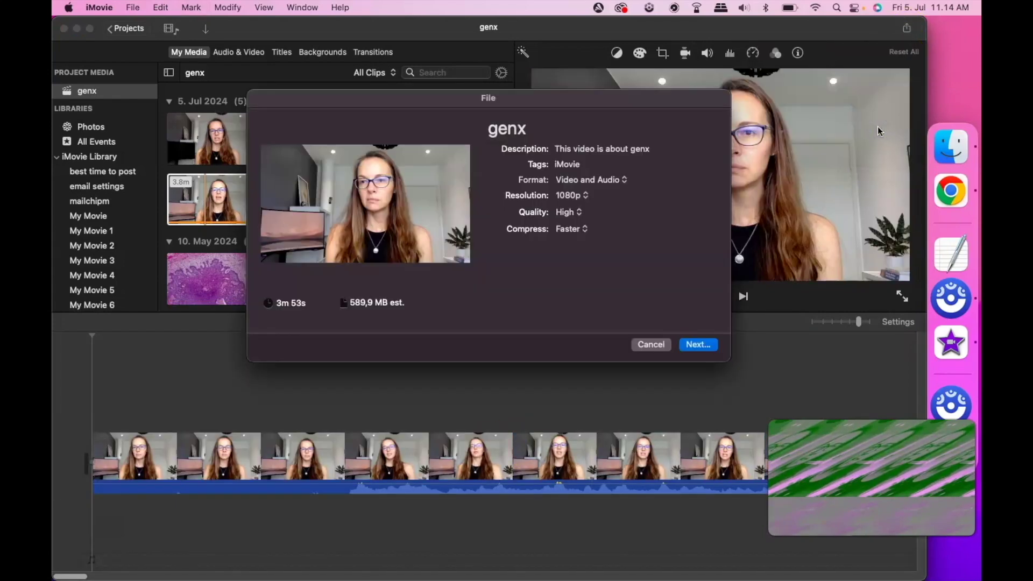
{"action": "left_click", "coordinate": [650, 344]}
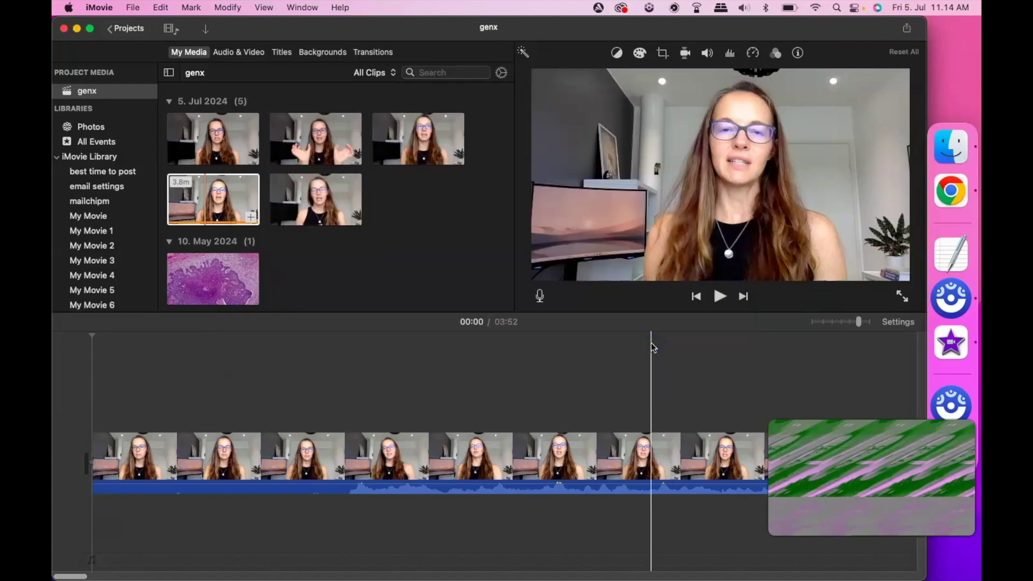
- Replace the timeline clip with the 10. May 2024 clip, followed by the second clip of the 5. Jul 2024 group
{"action": "left_click", "coordinate": [511, 454]}
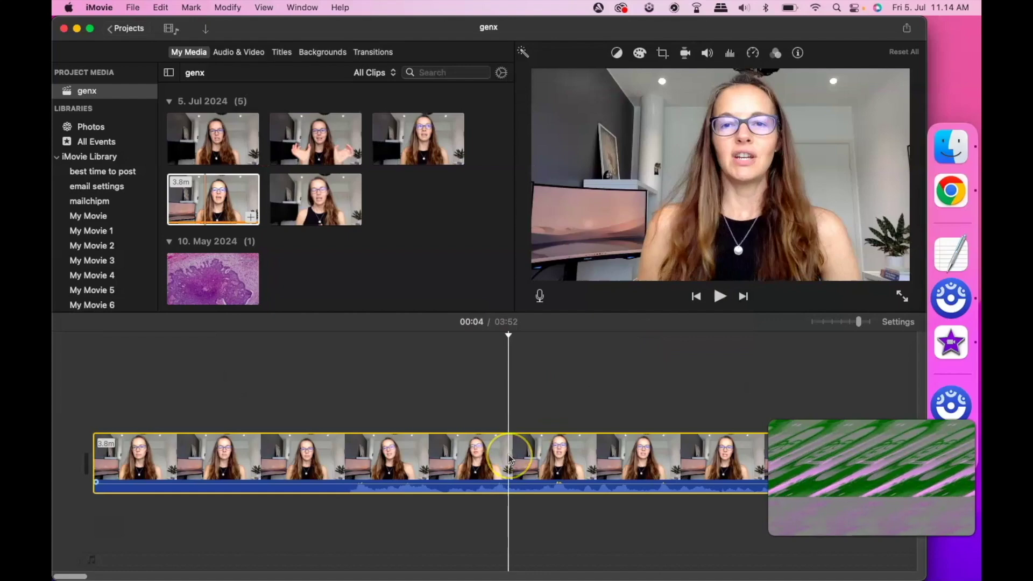
{"action": "key", "text": "Delete"}
{"action": "left_click", "coordinate": [209, 292]}
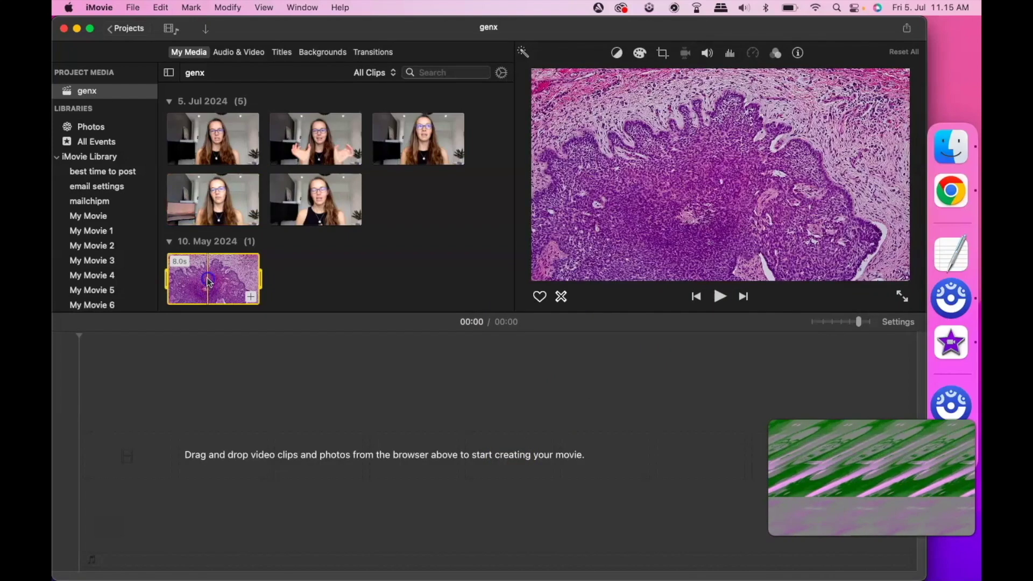
{"action": "left_click_drag", "start_coordinate": [160, 390], "coordinate": [160, 390]}
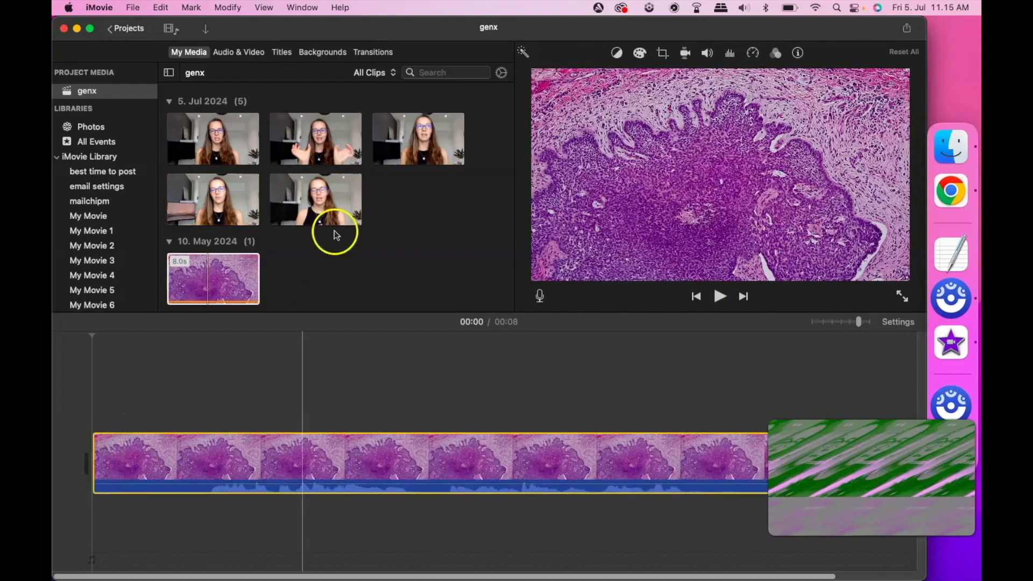
{"action": "left_click_drag", "start_coordinate": [335, 125], "coordinate": [707, 458]}
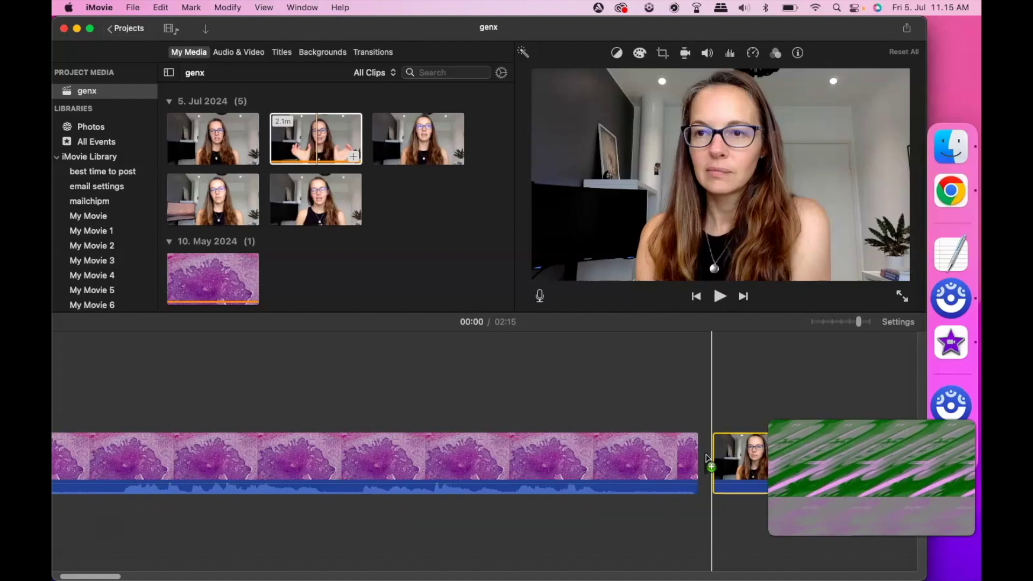
{"action": "scroll", "coordinate": [716, 464], "scroll_direction": "right", "scroll_amount": 5}
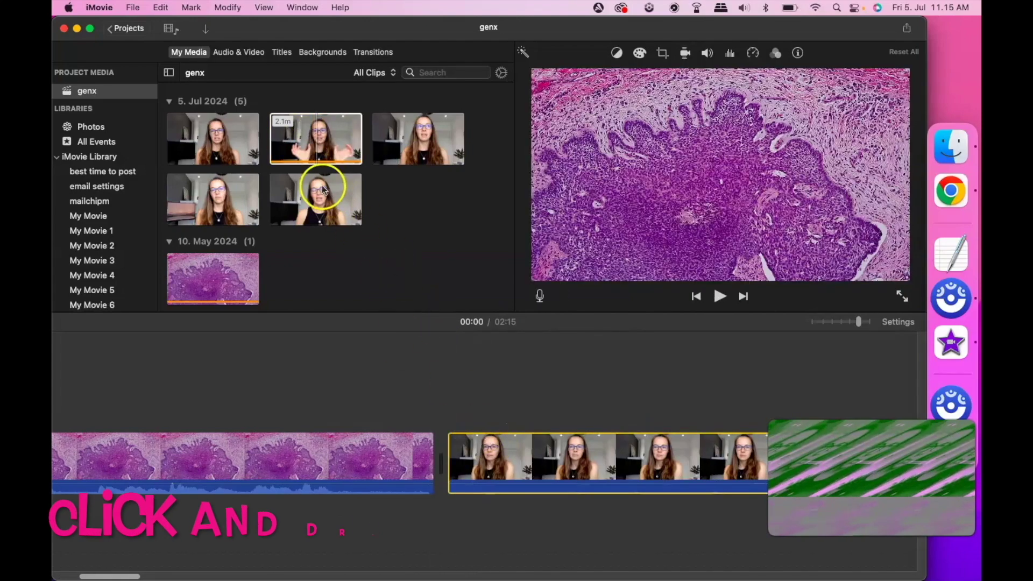
{"action": "left_click", "coordinate": [328, 157]}
{"action": "left_click", "coordinate": [478, 446]}
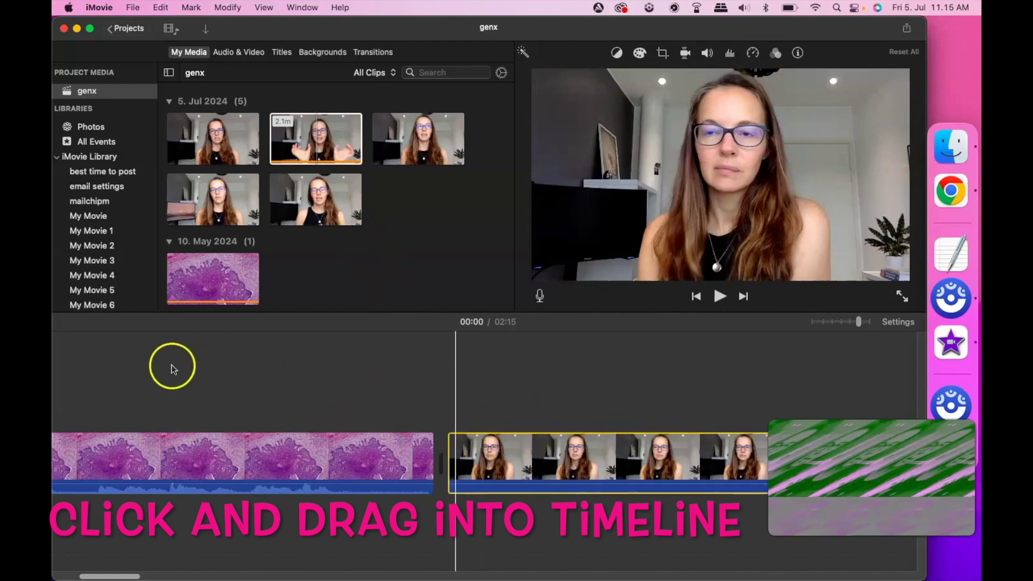
{"action": "left_click", "coordinate": [576, 381]}
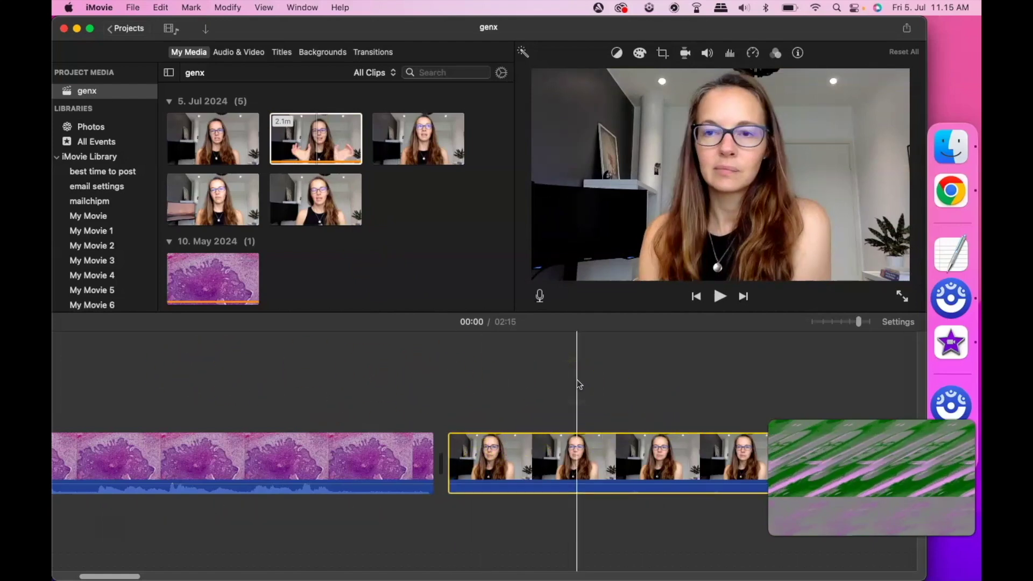
{"action": "left_click", "coordinate": [549, 397]}
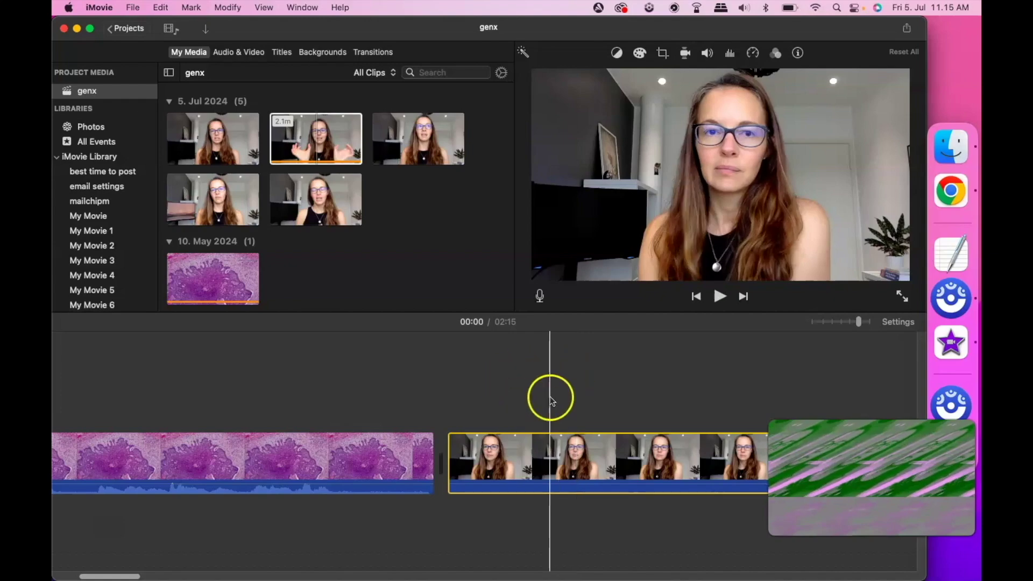
- Examine the audio waveform and matching frames along the second timeline clip for spoken and silent parts
{"action": "scroll", "coordinate": [550, 397], "scroll_direction": "right", "scroll_amount": 5}
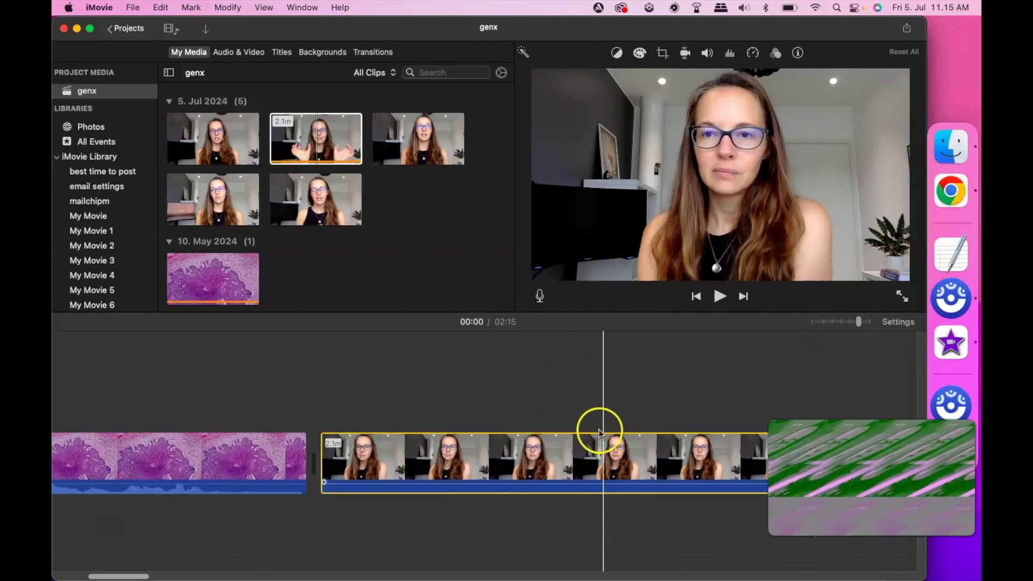
{"action": "scroll", "coordinate": [556, 396], "scroll_direction": "right", "scroll_amount": 10}
{"action": "scroll", "coordinate": [557, 392], "scroll_direction": "right", "scroll_amount": 5}
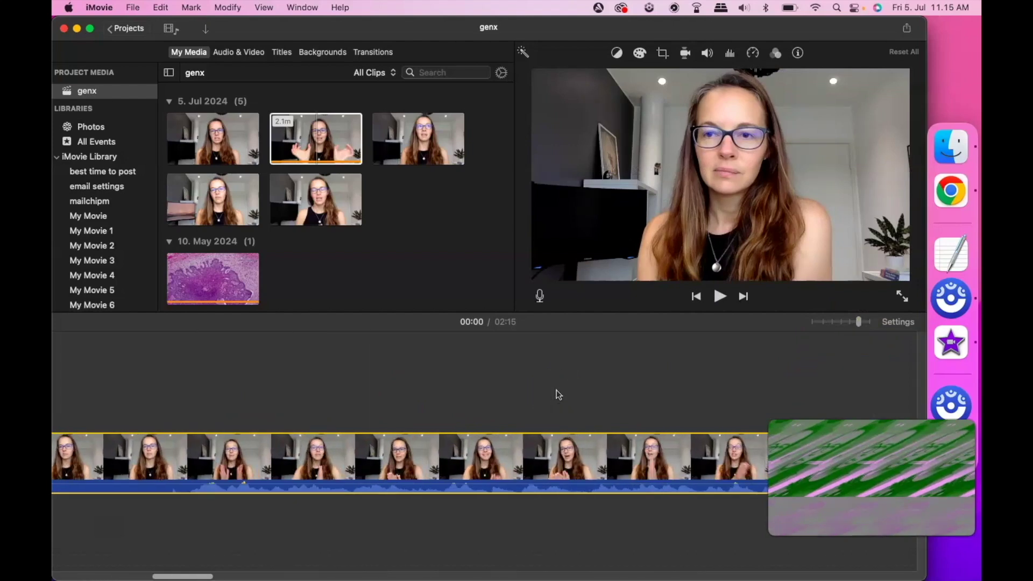
{"action": "left_click", "coordinate": [373, 493]}
{"action": "left_click", "coordinate": [401, 487]}
{"action": "left_click", "coordinate": [500, 486]}
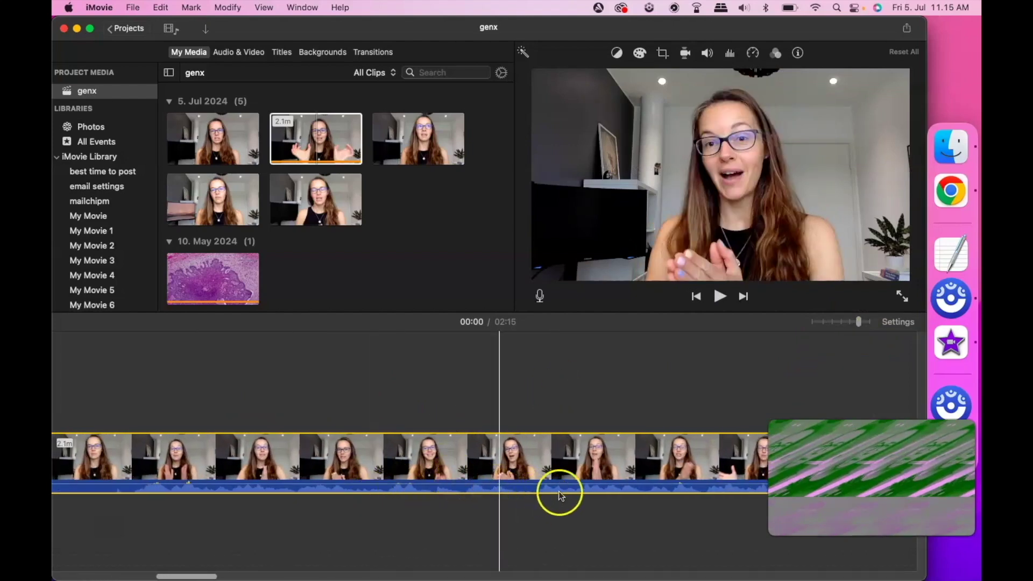
{"action": "left_click", "coordinate": [655, 495]}
{"action": "left_click", "coordinate": [378, 487]}
{"action": "left_click", "coordinate": [440, 505]}
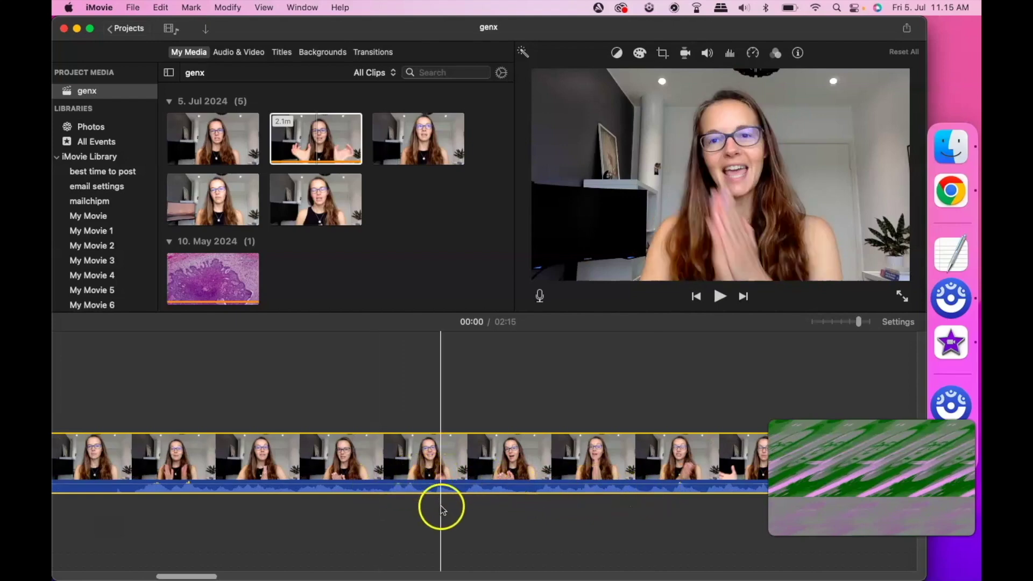
{"action": "left_click", "coordinate": [435, 501]}
{"action": "left_click", "coordinate": [462, 501]}
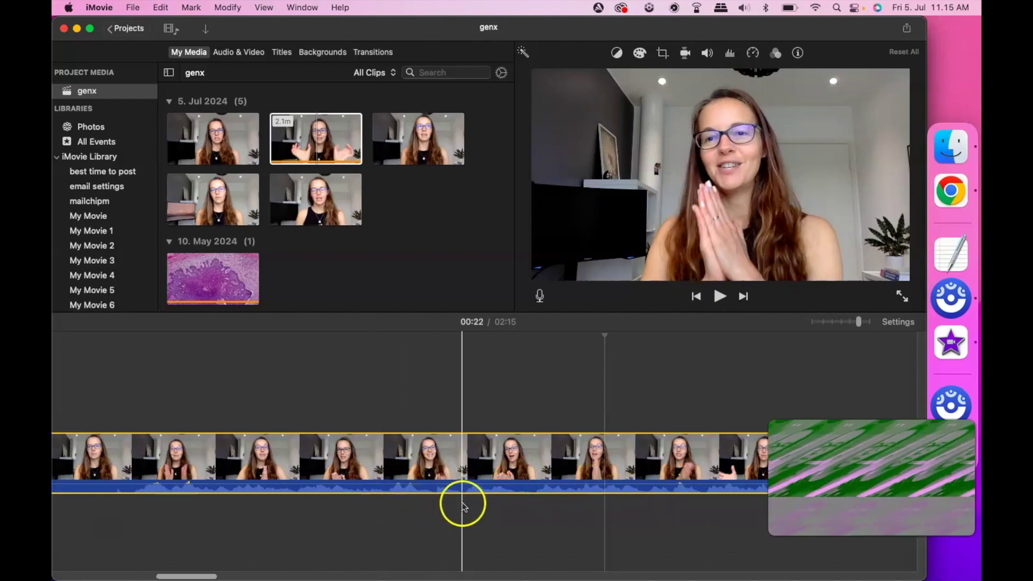
{"action": "left_click", "coordinate": [460, 482]}
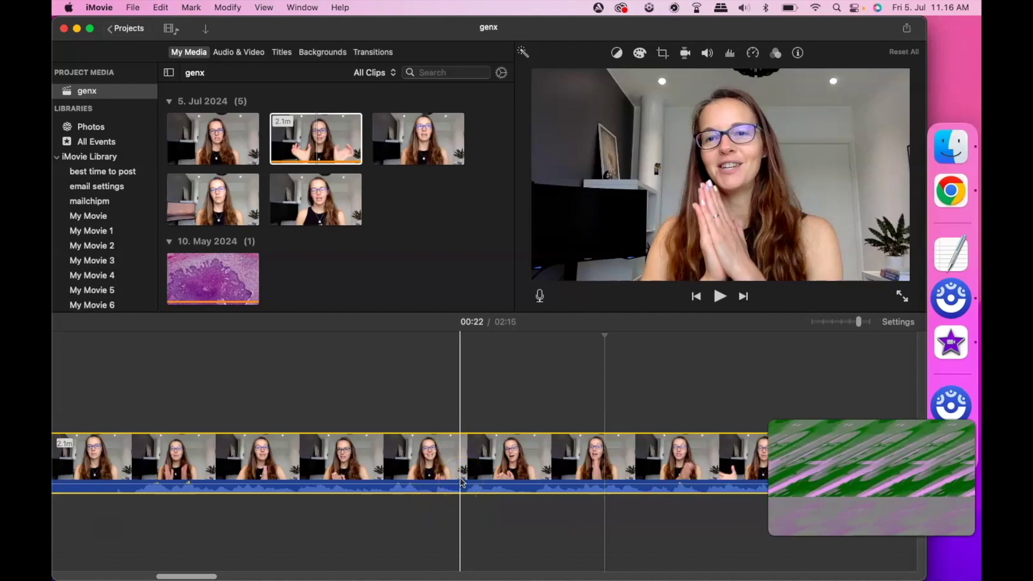
- Split the second timeline clip at about 00:16, where the speech waveform begins, and delete its silent opening piece
{"action": "left_click", "coordinate": [814, 322]}
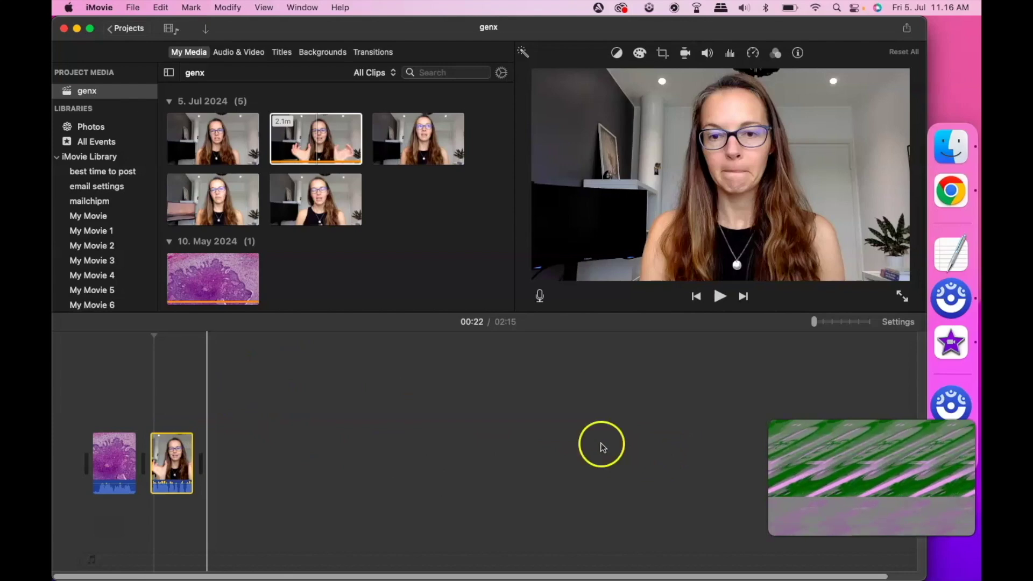
{"action": "left_click", "coordinate": [831, 318]}
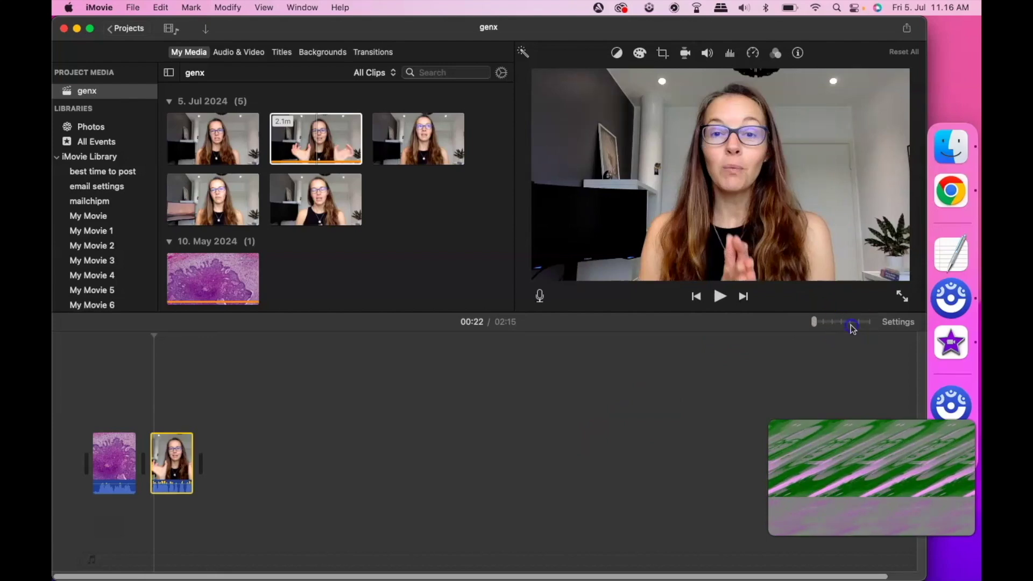
{"action": "left_click", "coordinate": [851, 324]}
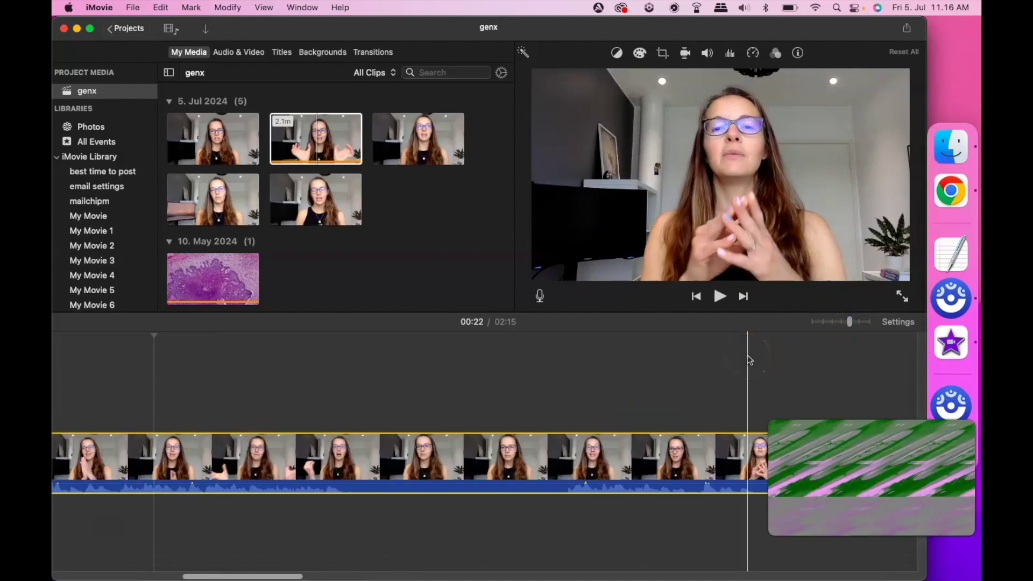
{"action": "left_click", "coordinate": [854, 326]}
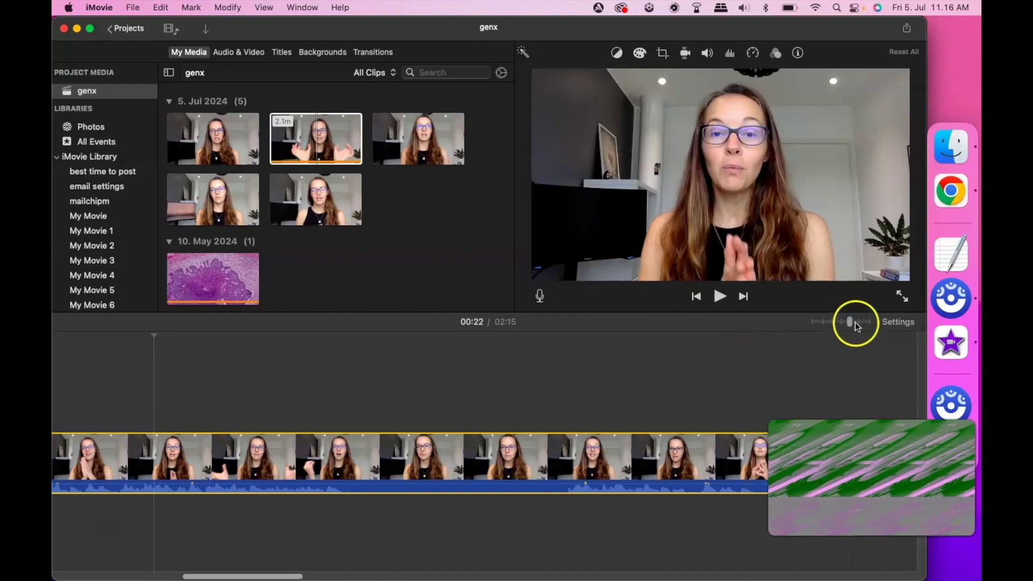
{"action": "left_click", "coordinate": [396, 377]}
{"action": "scroll", "coordinate": [394, 380], "scroll_direction": "left", "scroll_amount": 5}
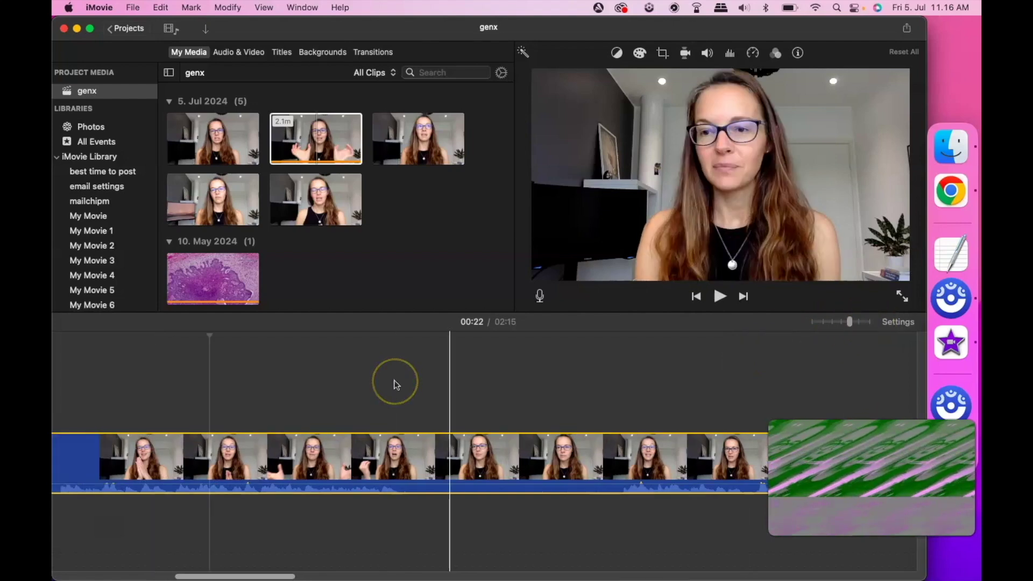
{"action": "scroll", "coordinate": [394, 380], "scroll_direction": "right", "scroll_amount": 5}
{"action": "left_click", "coordinate": [152, 452]}
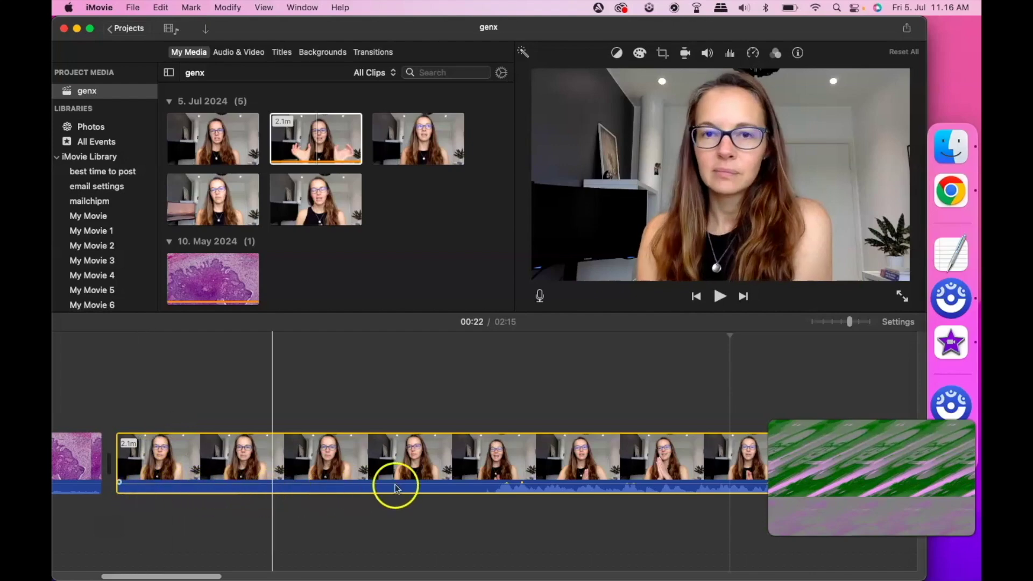
{"action": "left_click", "coordinate": [538, 499]}
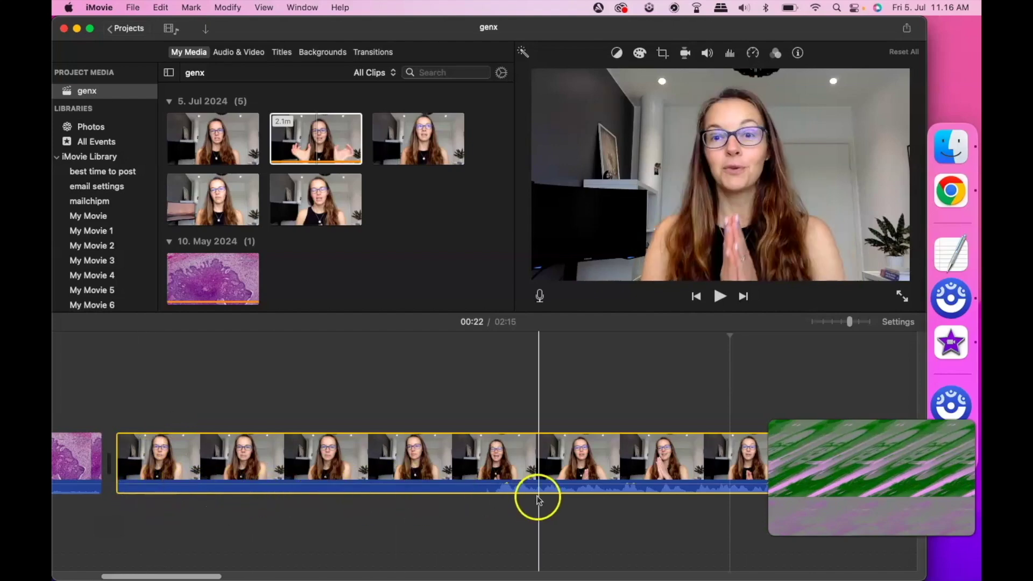
{"action": "left_click", "coordinate": [497, 514]}
{"action": "key", "text": "super+b"}
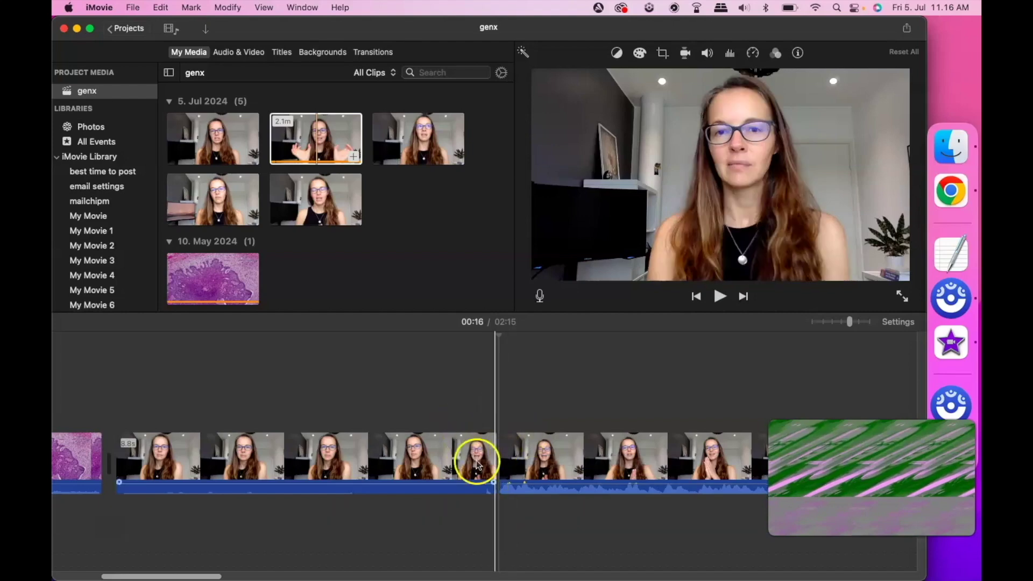
{"action": "left_click", "coordinate": [439, 446]}
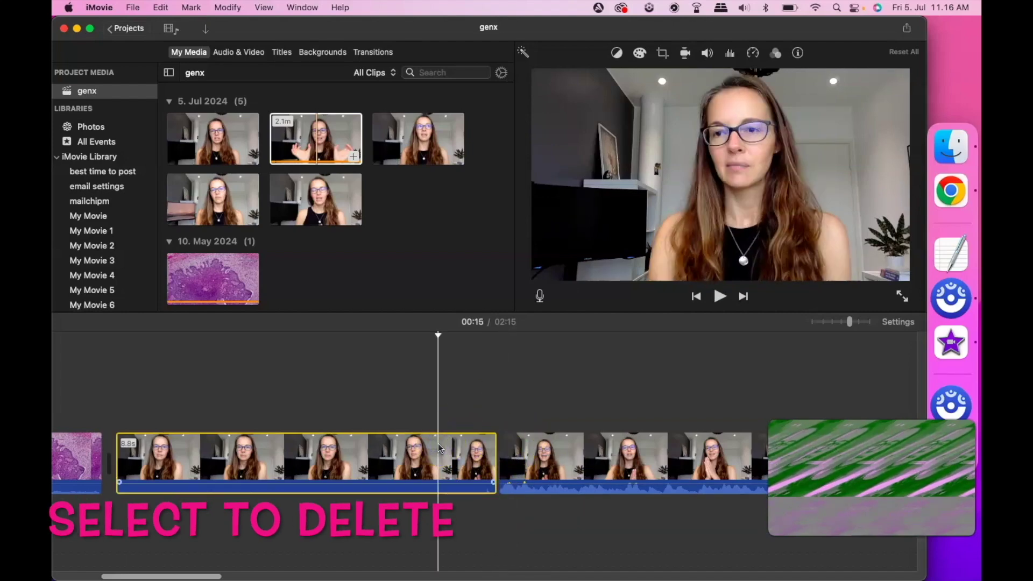
{"action": "key", "text": "Delete"}
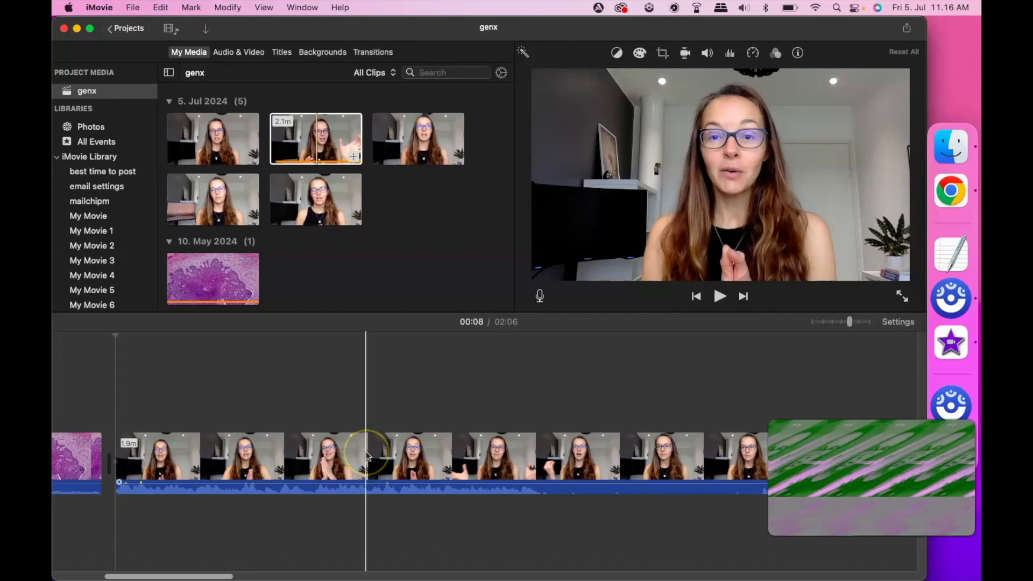
- Review the trimmed talking clip and play it from its start to about 00:19
{"action": "scroll", "coordinate": [367, 456], "scroll_direction": "right", "scroll_amount": 3}
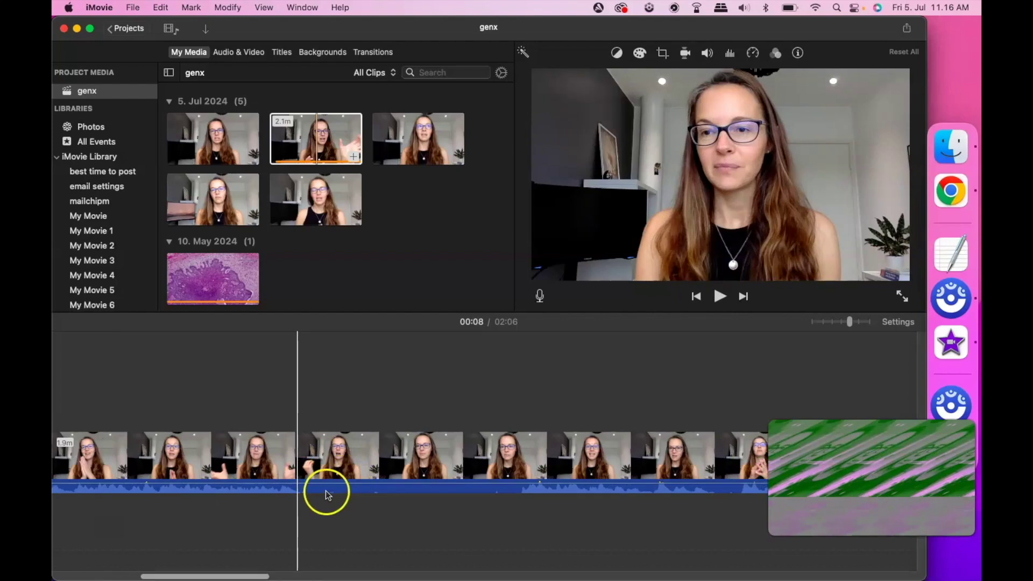
{"action": "scroll", "coordinate": [609, 493], "scroll_direction": "right", "scroll_amount": 5}
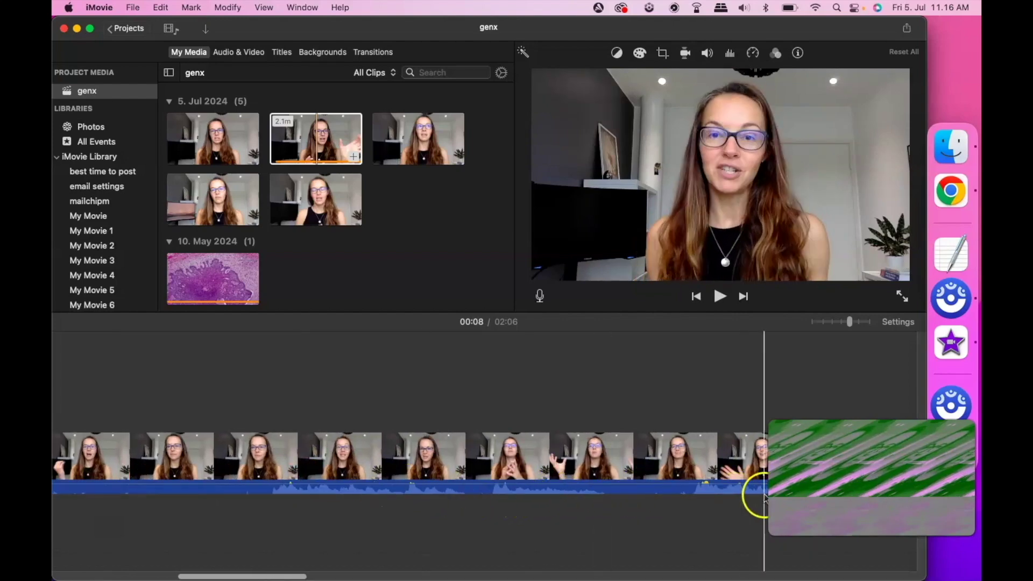
{"action": "left_click", "coordinate": [485, 500]}
{"action": "scroll", "coordinate": [485, 500], "scroll_direction": "left", "scroll_amount": 3}
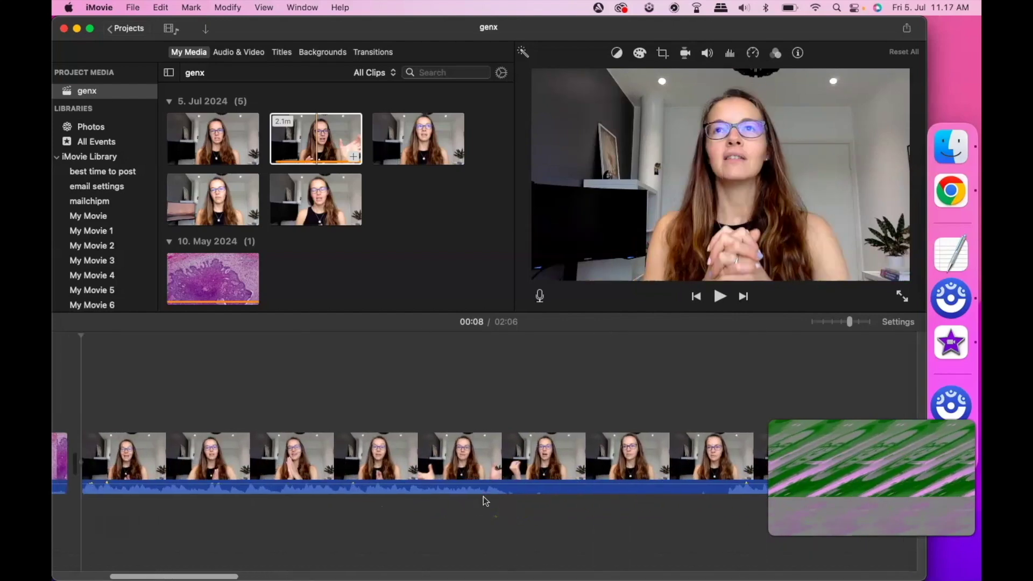
{"action": "scroll", "coordinate": [484, 500], "scroll_direction": "left", "scroll_amount": 3}
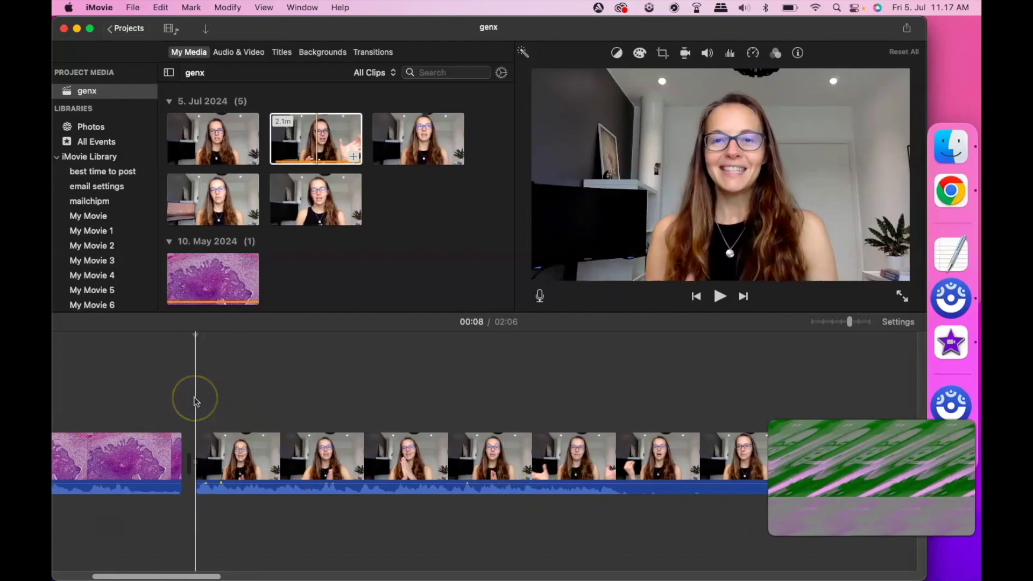
{"action": "key", "text": "space"}
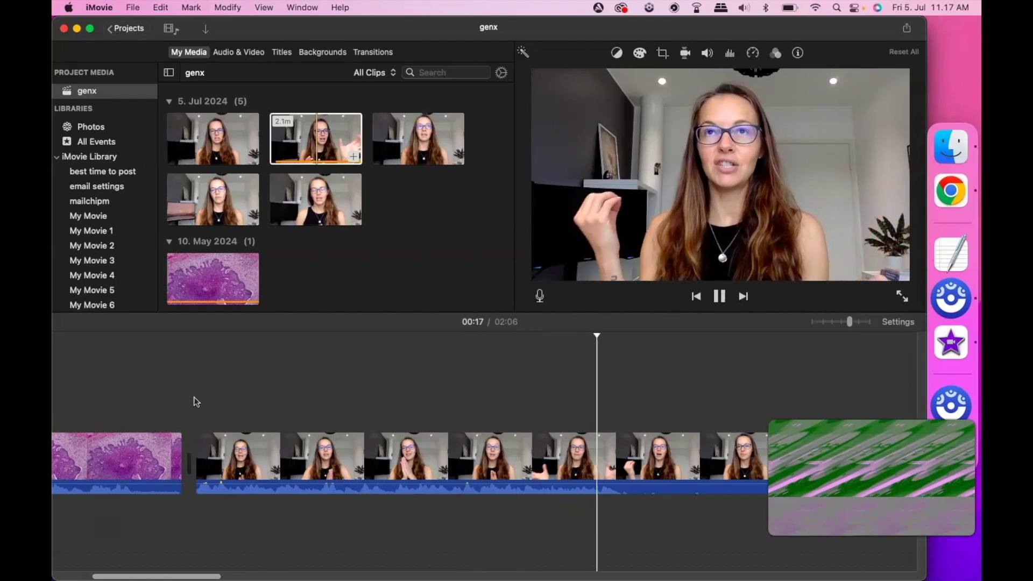
{"action": "key", "text": "space"}
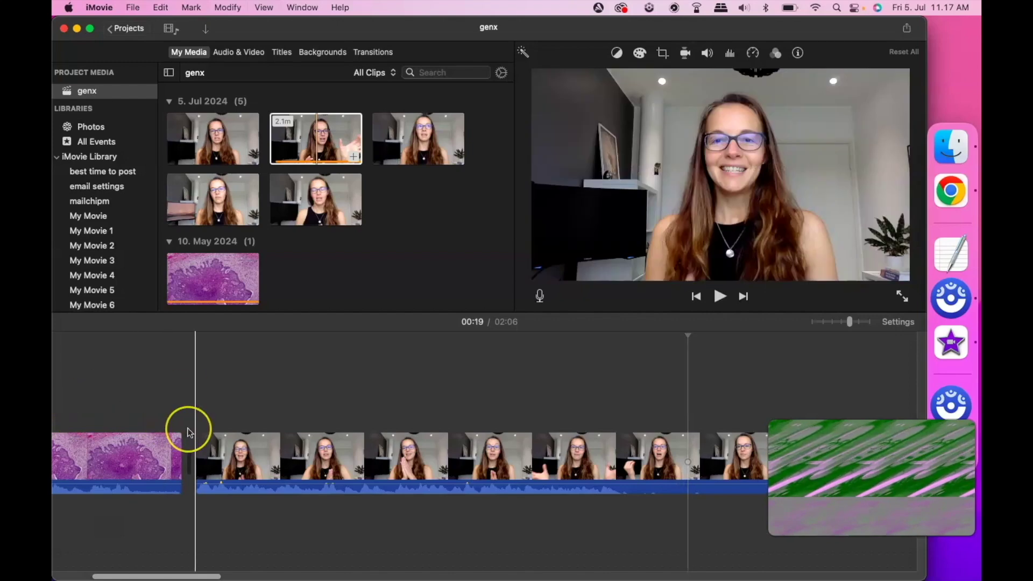
- Play the talking clip again from its start and split it at about 00:12
{"action": "key", "text": "space"}
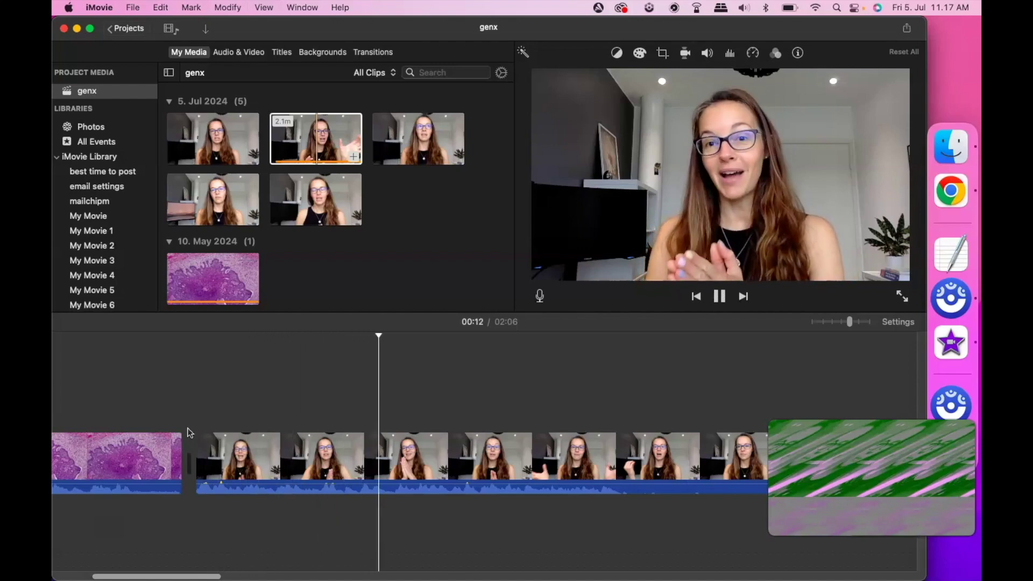
{"action": "key", "text": "super+b"}
{"action": "left_click_drag", "start_coordinate": [337, 507], "coordinate": [393, 500]}
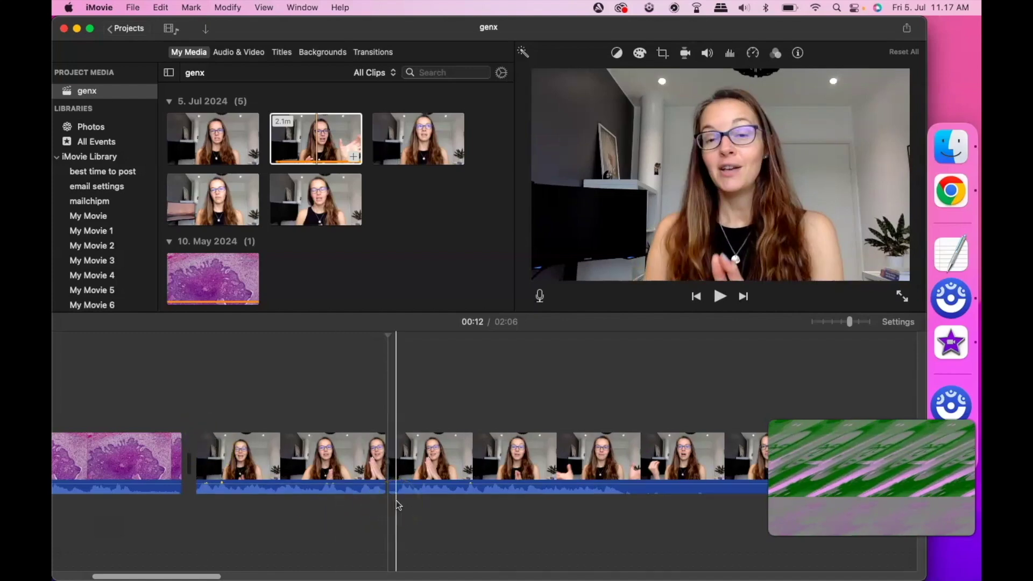
- Play the talking clip from about 00:23 and split it there, where the next speech waveform begins
{"action": "left_click", "coordinate": [597, 473]}
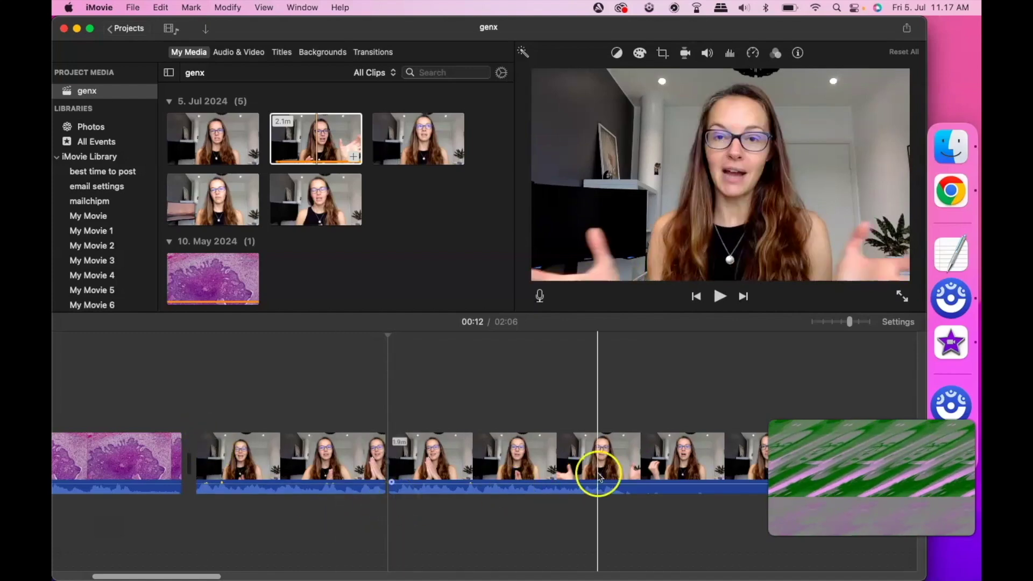
{"action": "scroll", "coordinate": [584, 460], "scroll_direction": "right", "scroll_amount": 5}
{"action": "left_click", "coordinate": [567, 440]}
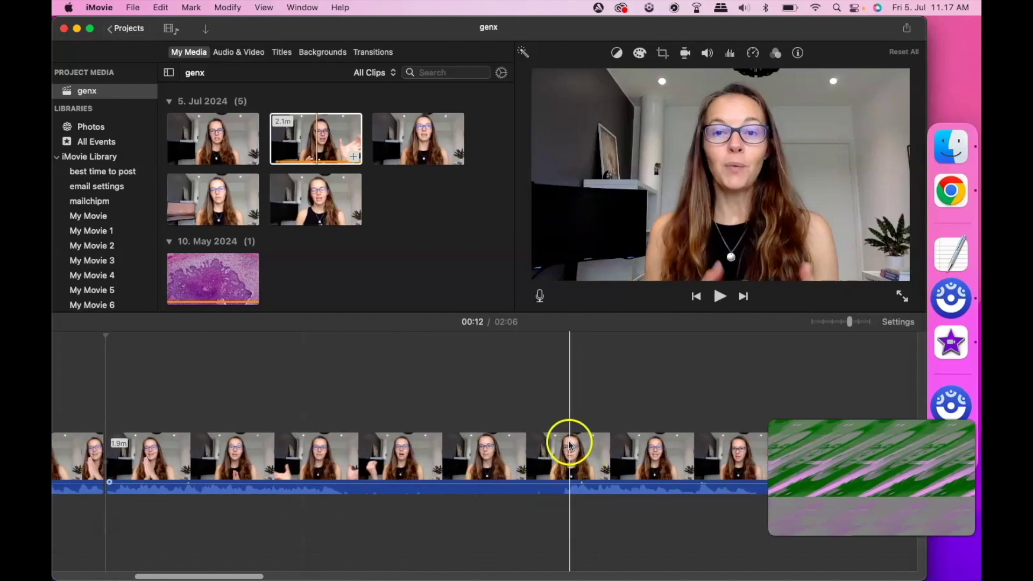
{"action": "key", "text": "space"}
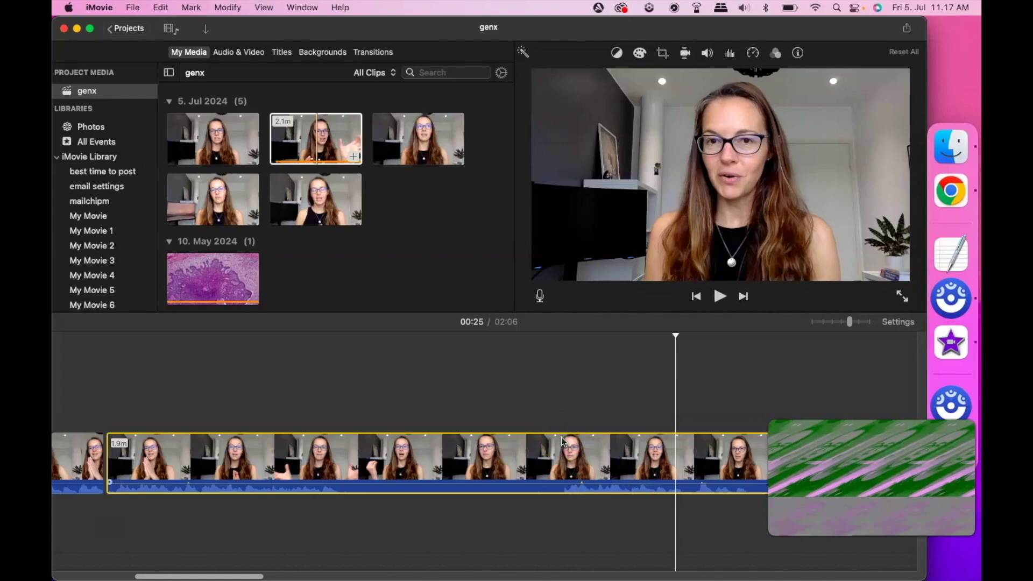
{"action": "left_click", "coordinate": [568, 523]}
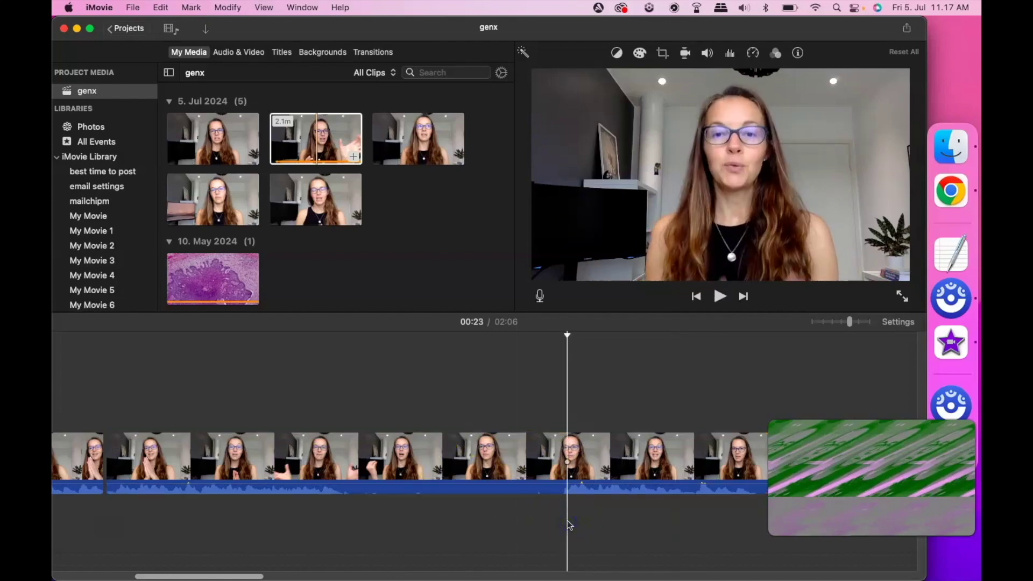
{"action": "key", "text": "super+b"}
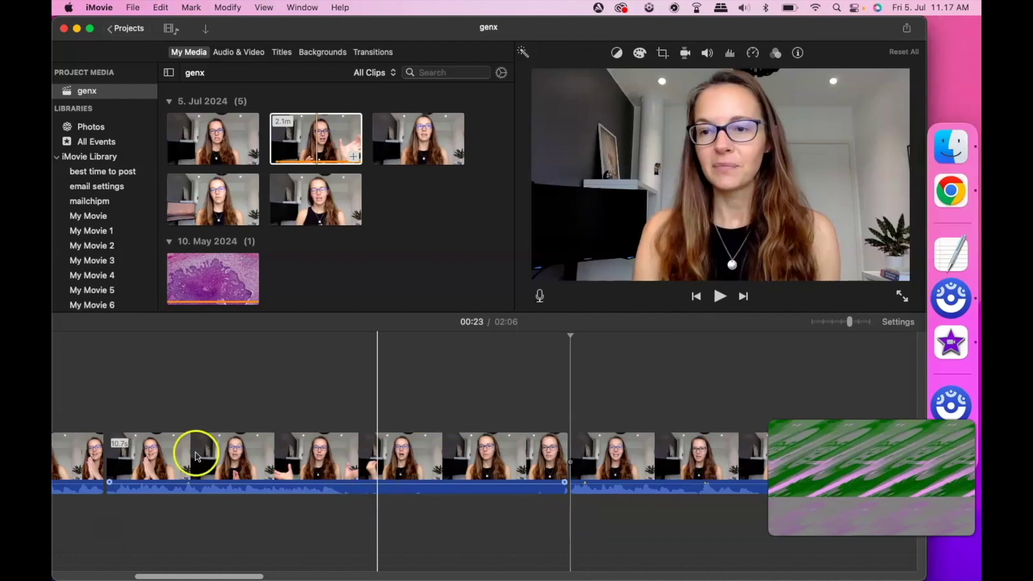
- Play the talking pieces from just before the 00:12 cut, replay the passage around 00:14, and split it at about 00:14
{"action": "left_click", "coordinate": [80, 399]}
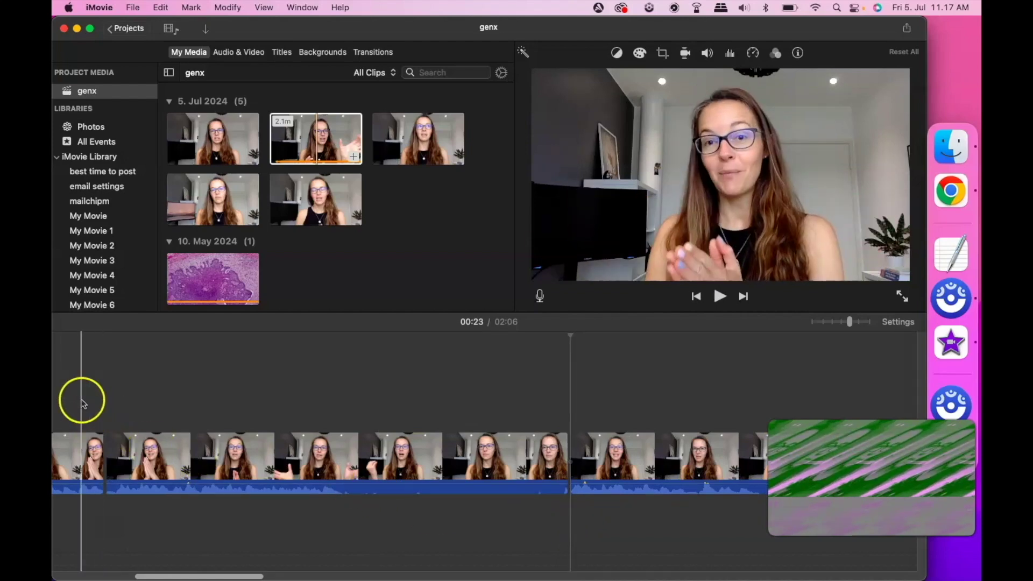
{"action": "key", "text": "space"}
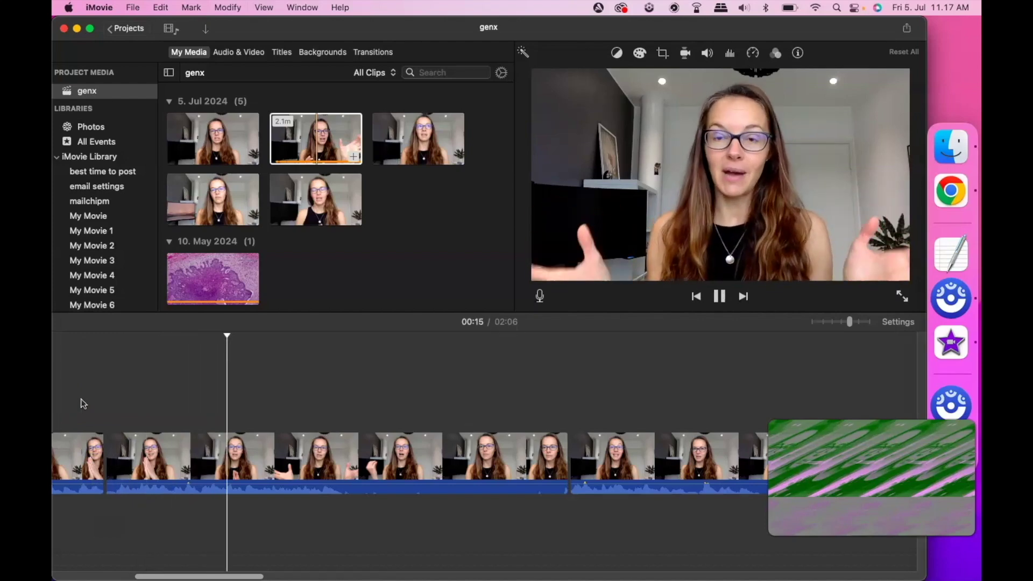
{"action": "left_click", "coordinate": [170, 505]}
{"action": "key", "text": "space"}
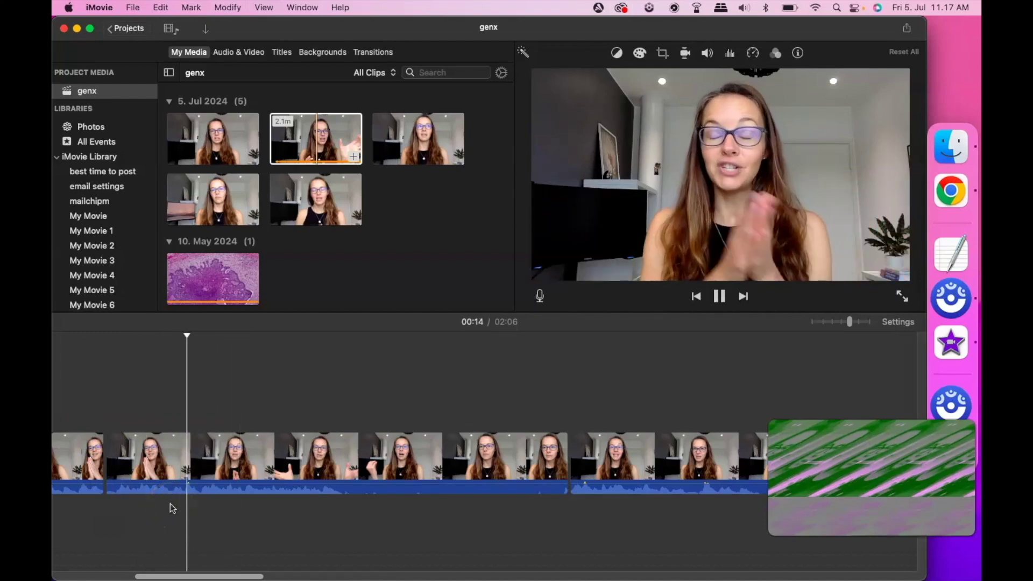
{"action": "key", "text": "space"}
{"action": "left_click", "coordinate": [171, 506]}
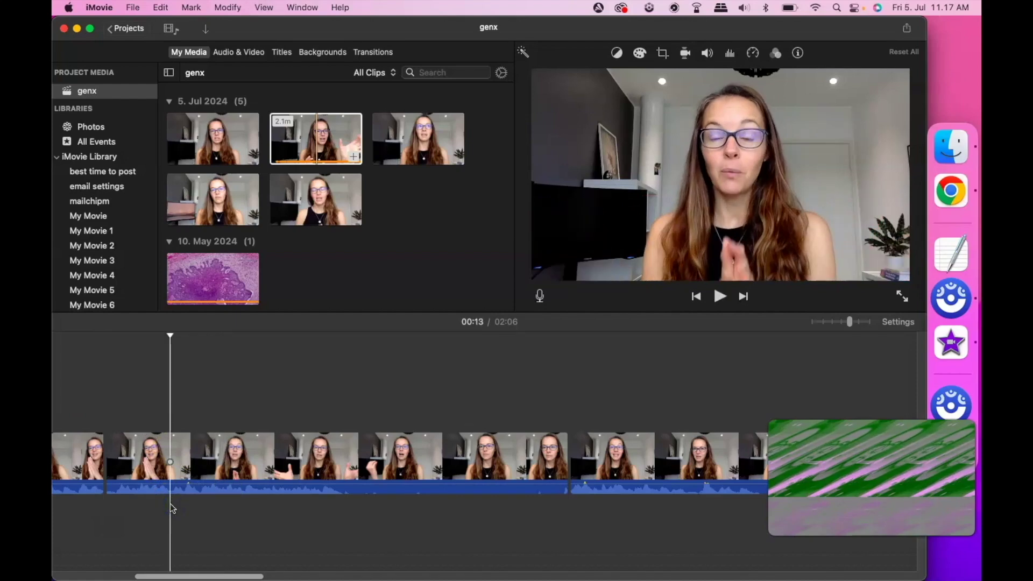
{"action": "key", "text": "space"}
{"action": "left_click", "coordinate": [180, 508]}
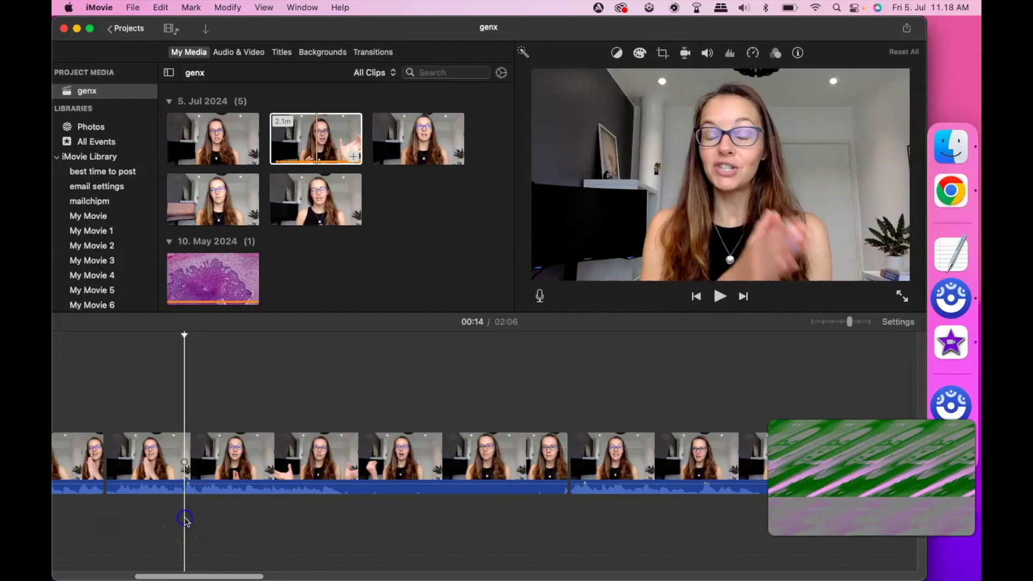
{"action": "key", "text": "super+b"}
- Split the talking clip again just after the 00:14 cut and delete the short piece between the two cuts
{"action": "left_click", "coordinate": [196, 526]}
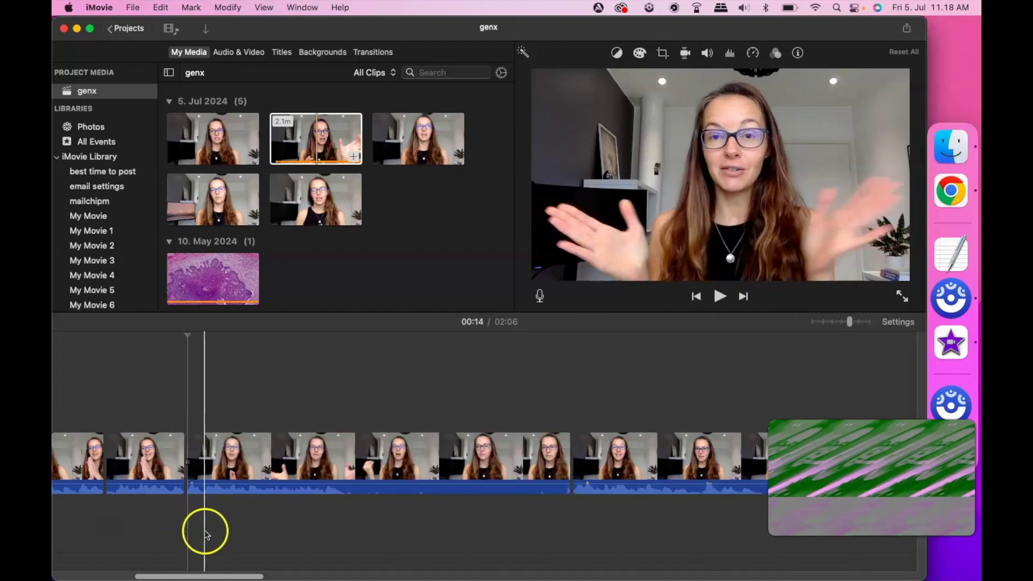
{"action": "key", "text": "super+b"}
{"action": "left_click", "coordinate": [215, 458]}
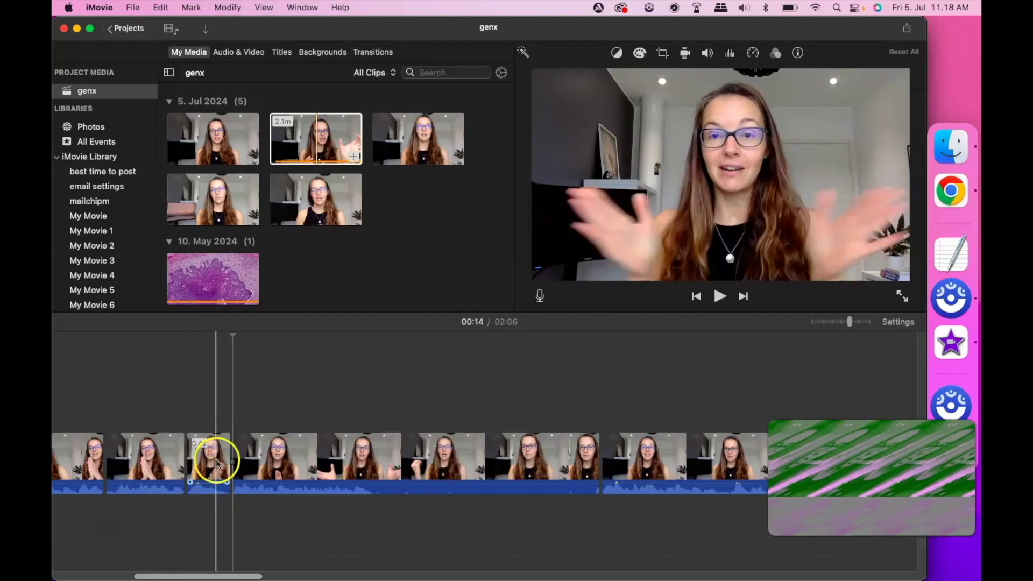
{"action": "key", "text": "Delete"}
- Play on from the piece before the 00:14 cut, split at about 00:17, and delete the silent piece up to the next speech
{"action": "left_click", "coordinate": [149, 432]}
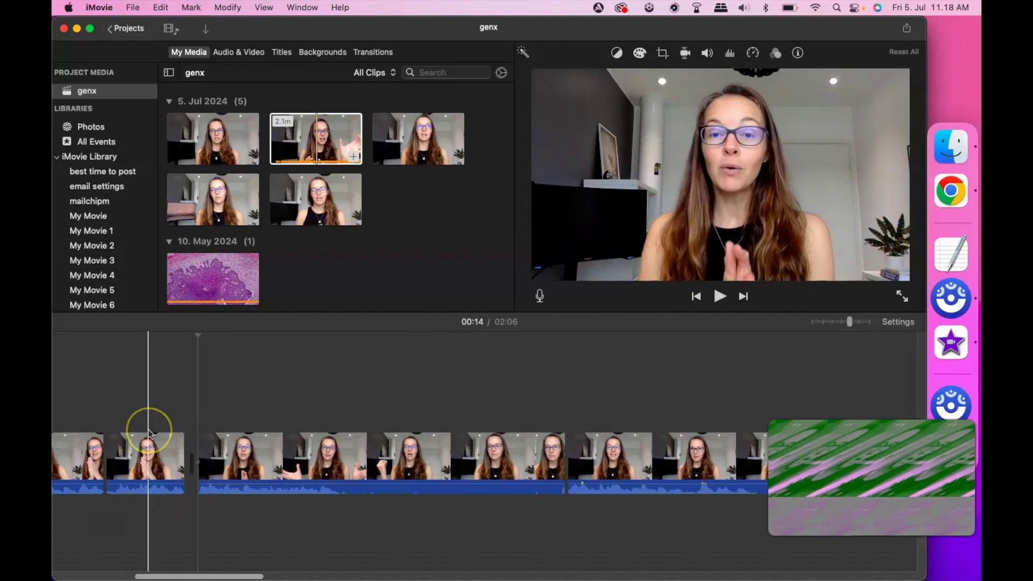
{"action": "key", "text": "space"}
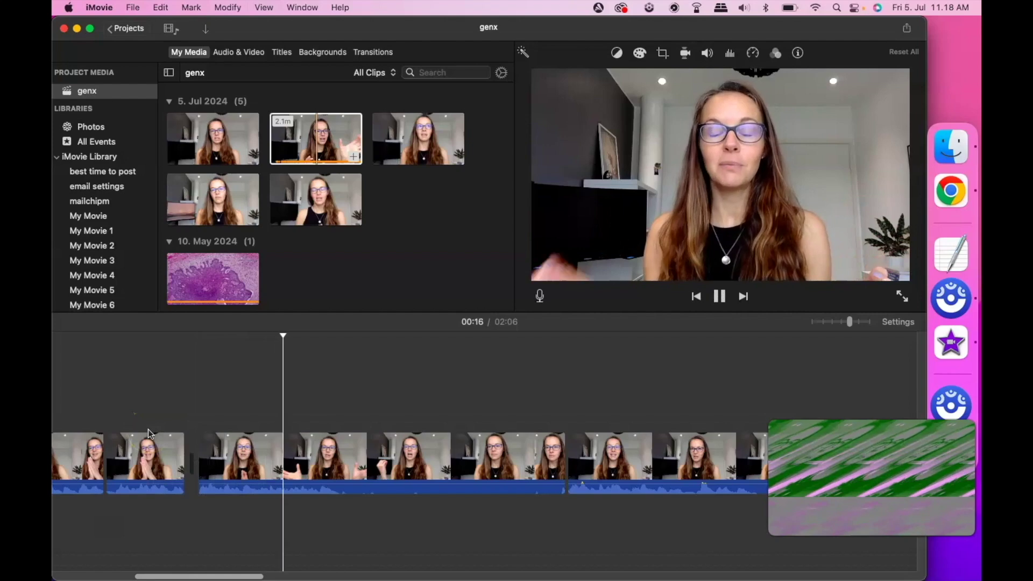
{"action": "key", "text": "space"}
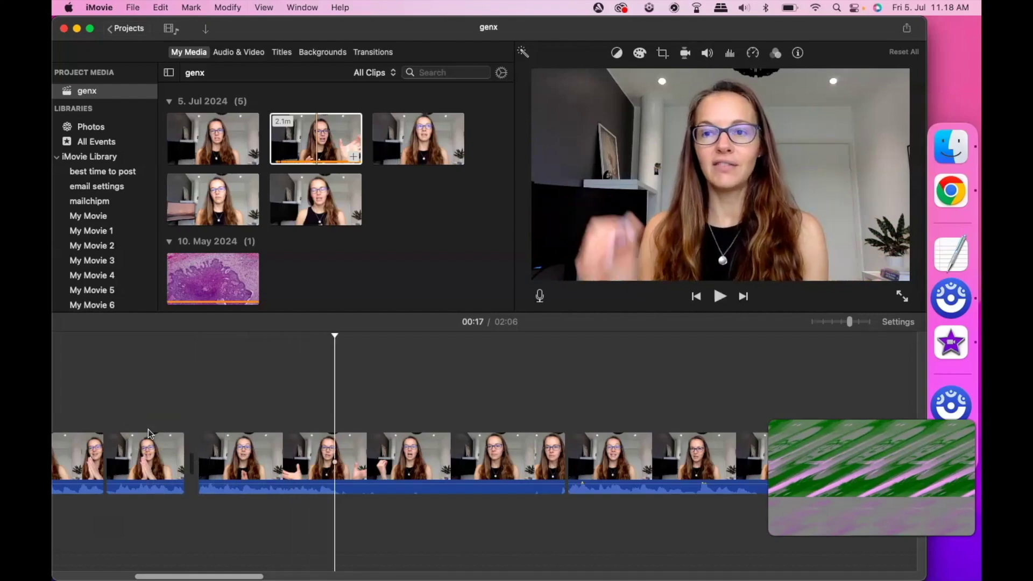
{"action": "key", "text": "super+b"}
{"action": "left_click", "coordinate": [418, 467]}
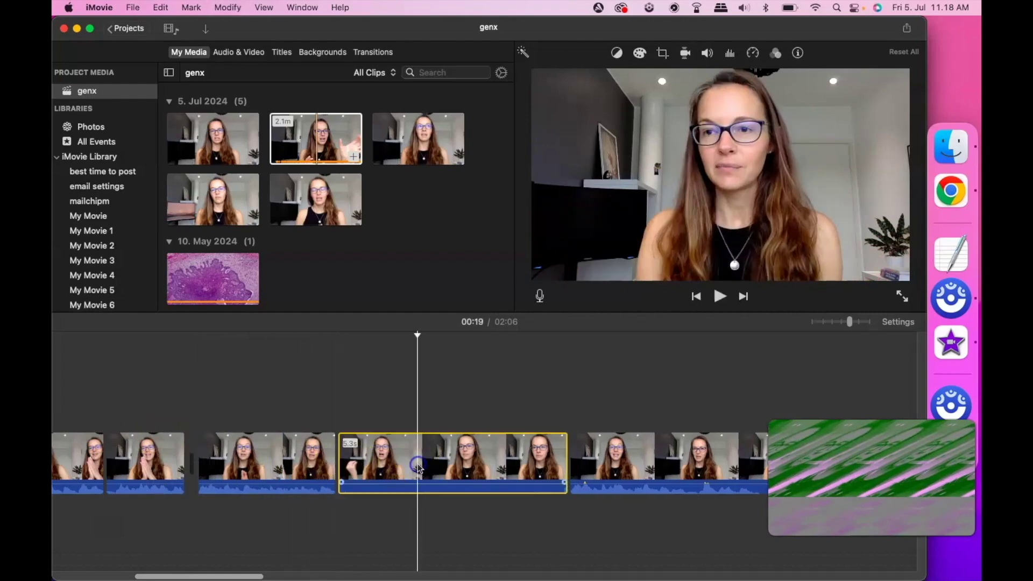
{"action": "key", "text": "Delete"}
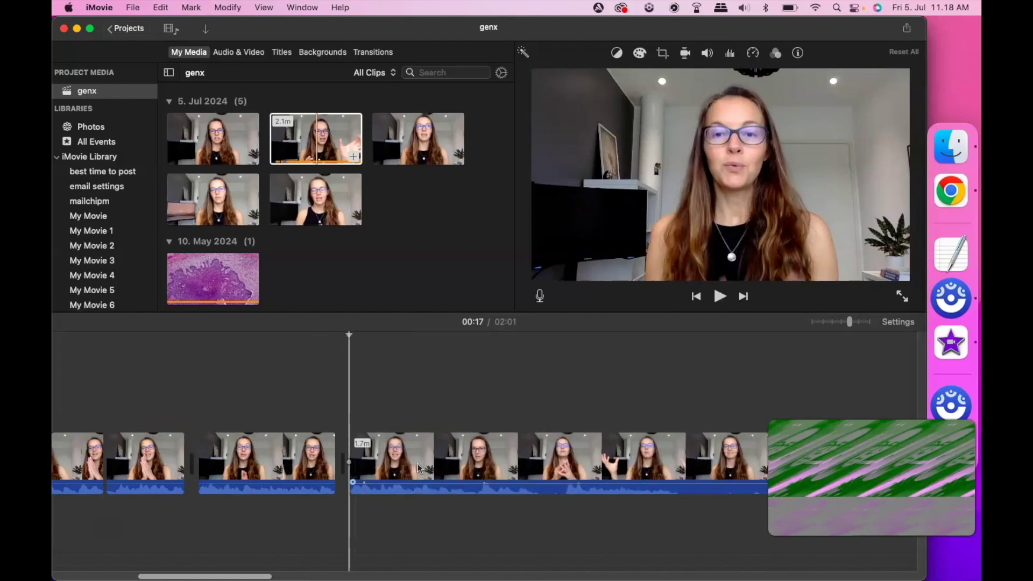
- Play the trimmed talking pieces through to about 00:25 to check the cuts
{"action": "scroll", "coordinate": [109, 422], "scroll_direction": "left", "scroll_amount": 3}
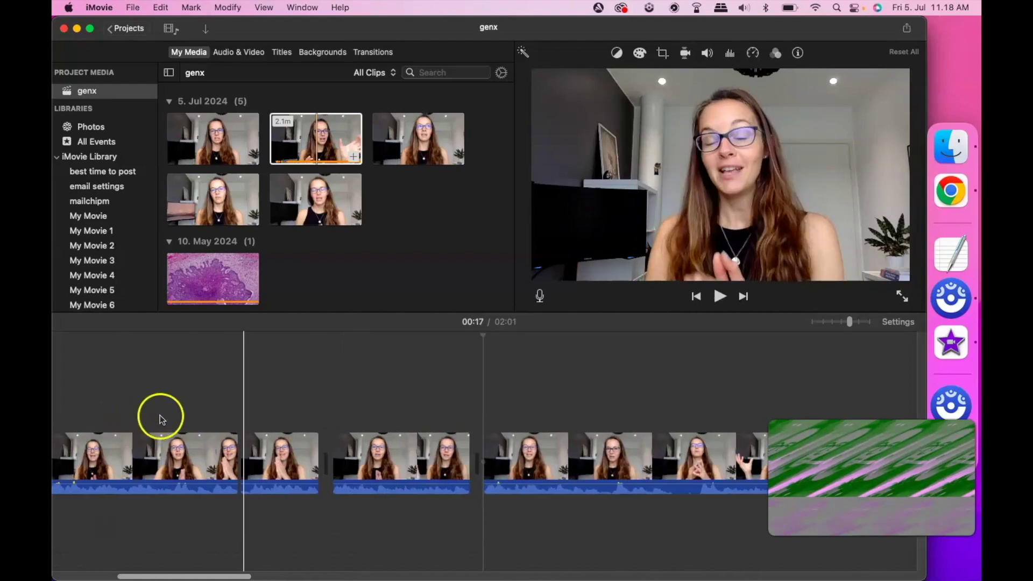
{"action": "left_click", "coordinate": [140, 413]}
{"action": "key", "text": "space"}
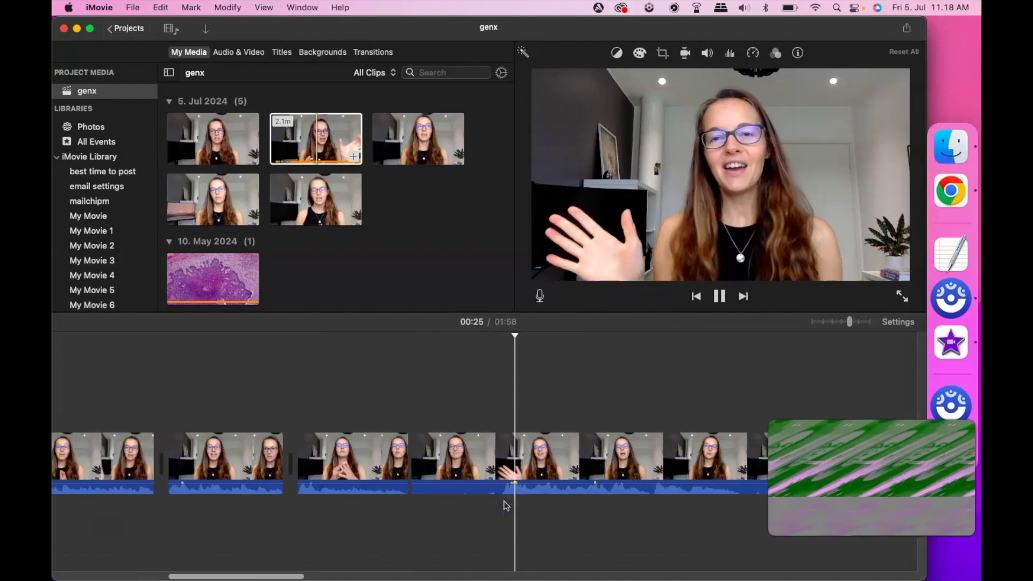
{"action": "key", "text": "space"}
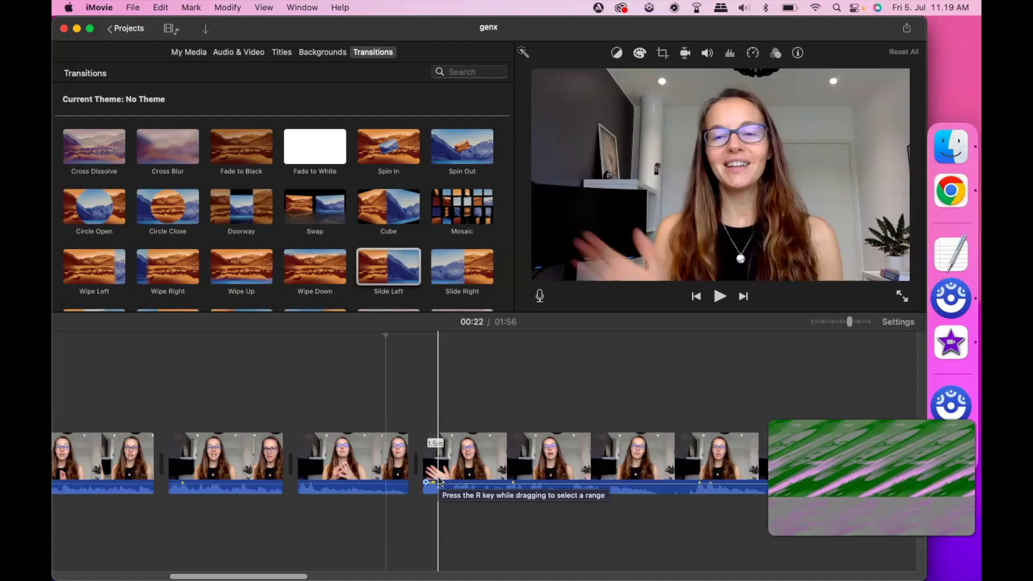
- Add a Slide Left transition between the talking pieces at about 00:22 and play across it
{"action": "left_click", "coordinate": [381, 481]}
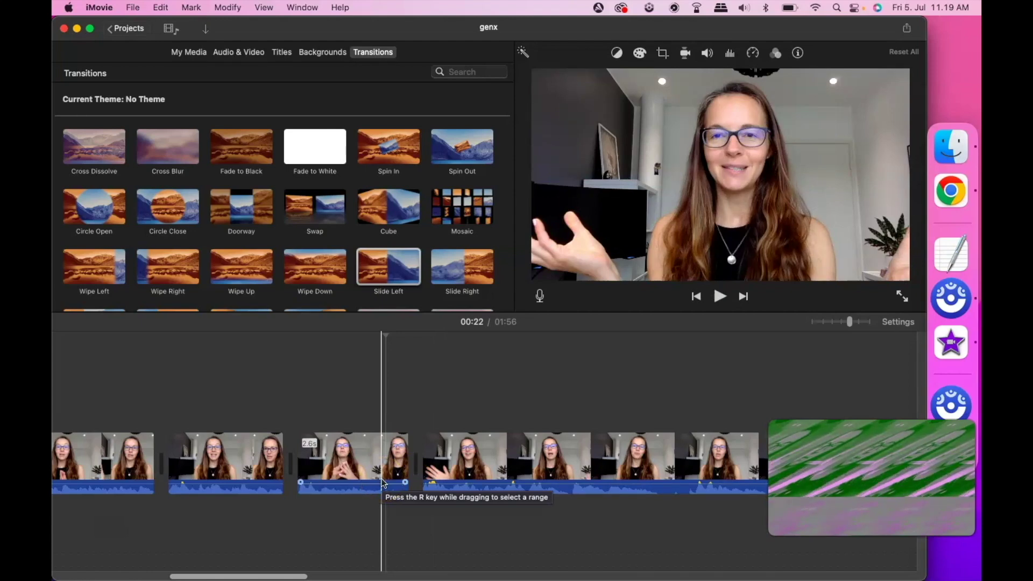
{"action": "left_click", "coordinate": [179, 56]}
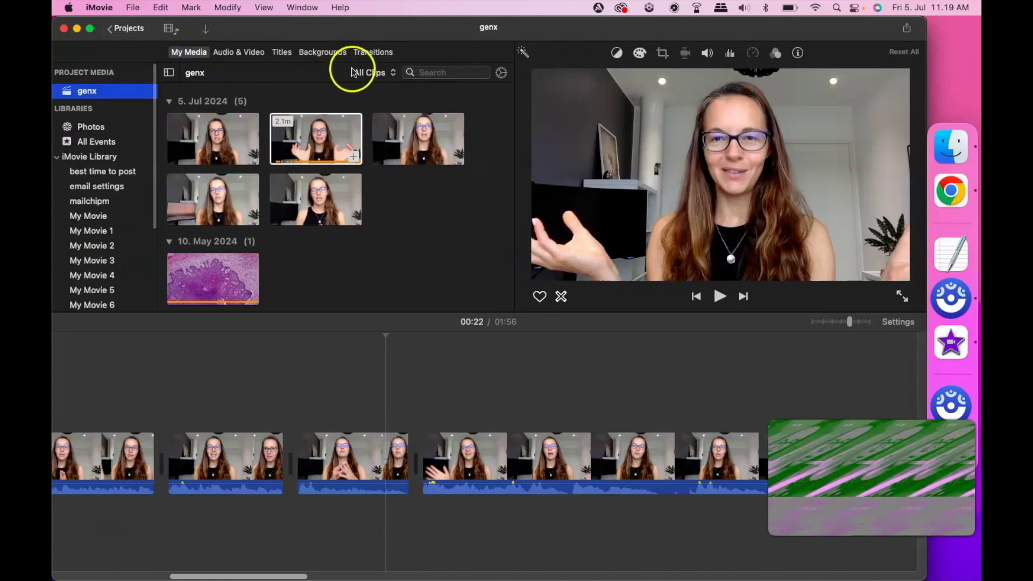
{"action": "left_click", "coordinate": [377, 53]}
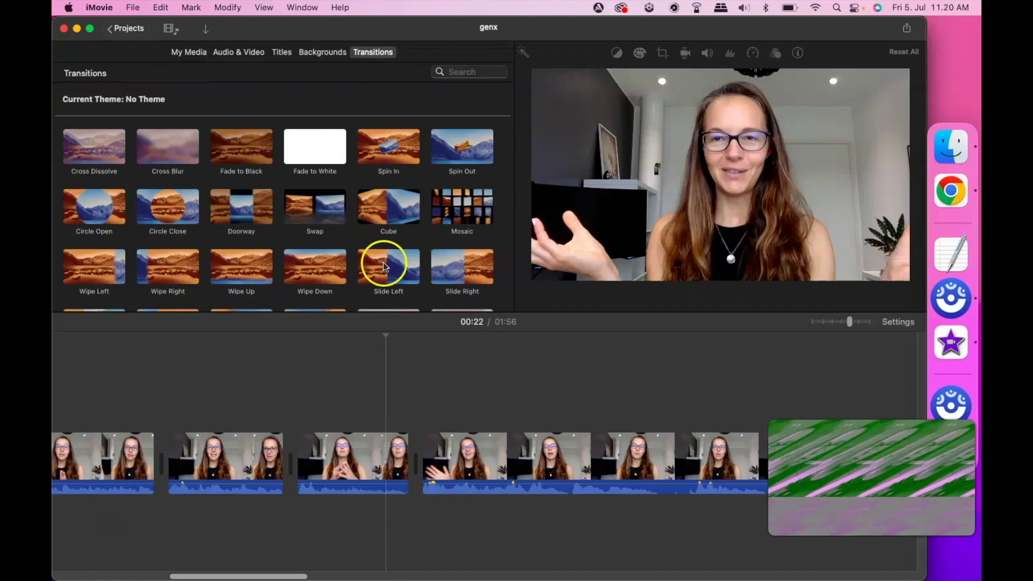
{"action": "left_click_drag", "start_coordinate": [384, 266], "coordinate": [397, 466]}
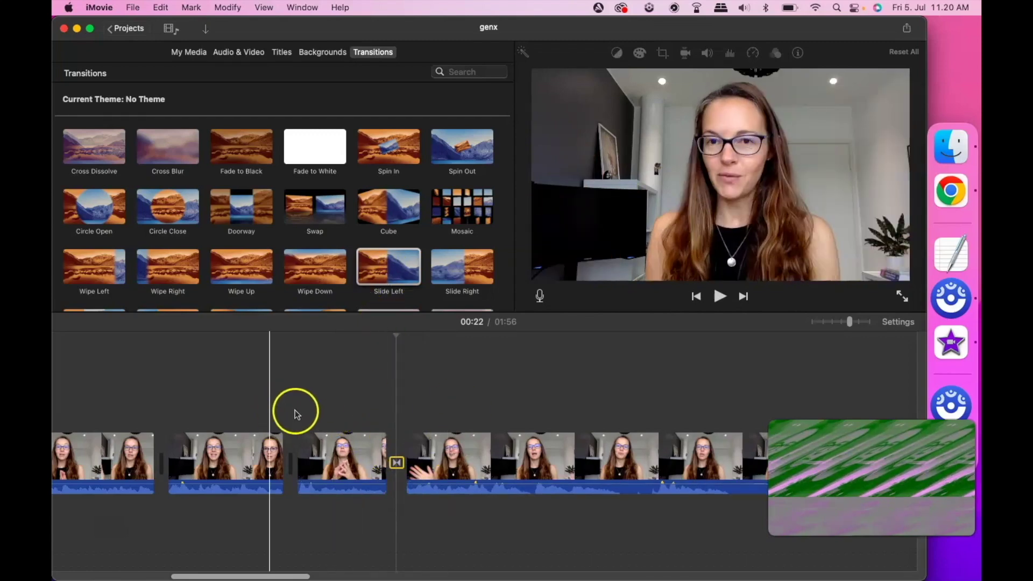
{"action": "left_click", "coordinate": [268, 408]}
{"action": "key", "text": "space"}
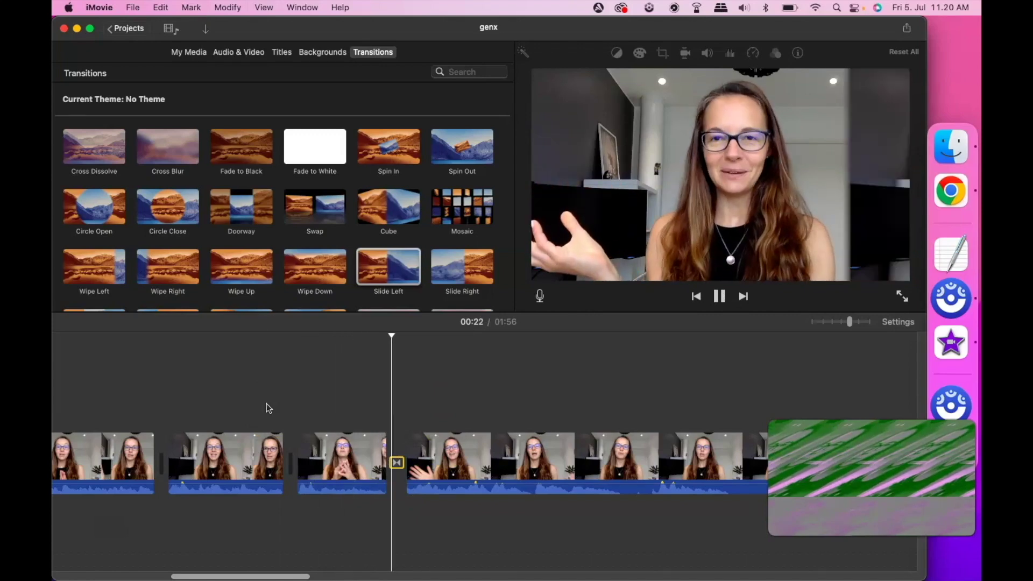
{"action": "key", "text": "space"}
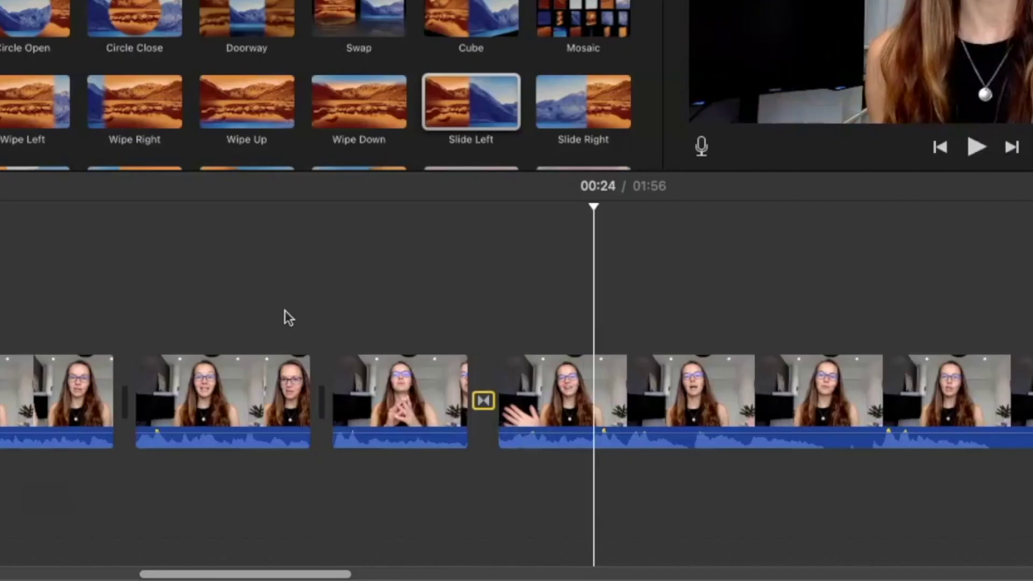
- Play the talking clip at about 00:29 and examine the yellow peaks in its audio waveform for overly loud spots
{"action": "left_click", "coordinate": [470, 383]}
{"action": "scroll", "coordinate": [594, 280], "scroll_direction": "right", "scroll_amount": 5}
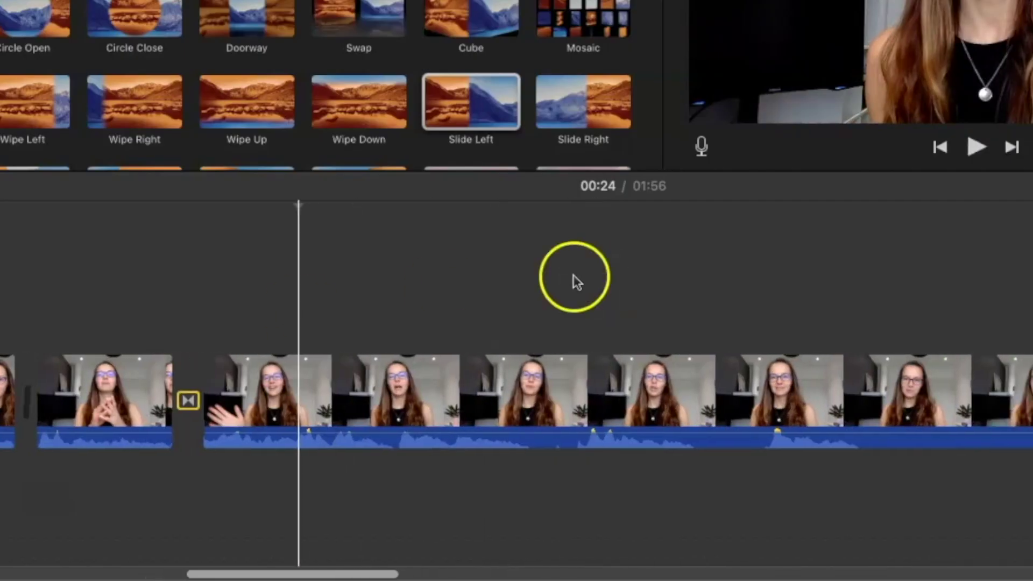
{"action": "left_click_drag", "start_coordinate": [537, 444], "coordinate": [577, 448]}
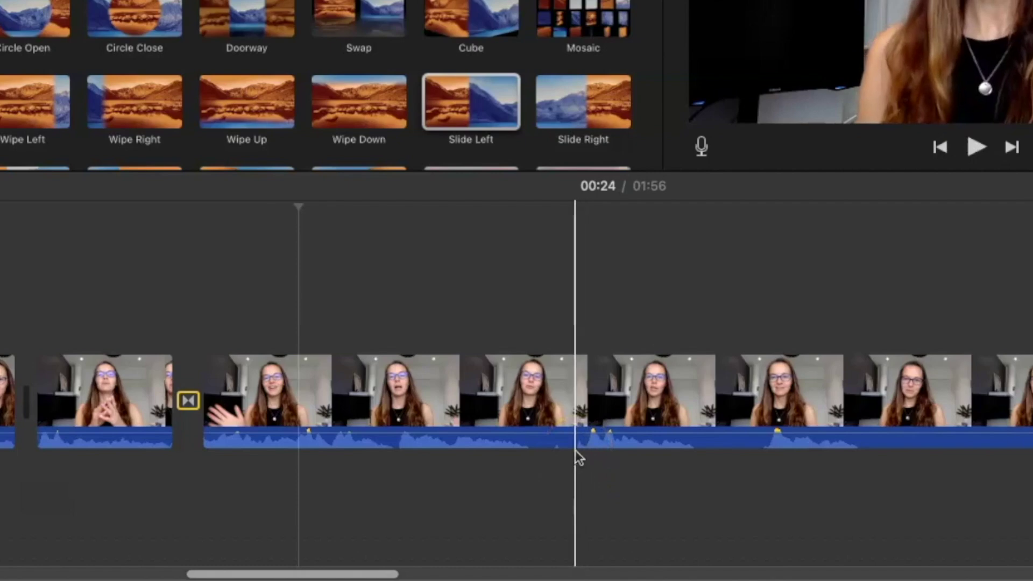
{"action": "key", "text": "space"}
{"action": "key", "text": "space"}
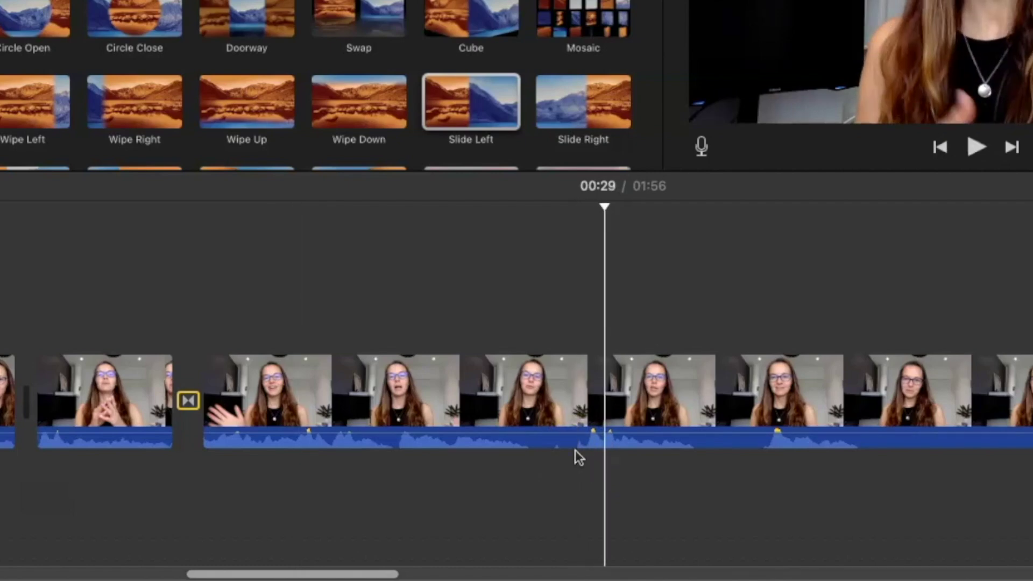
{"action": "left_click_drag", "start_coordinate": [579, 456], "coordinate": [778, 430]}
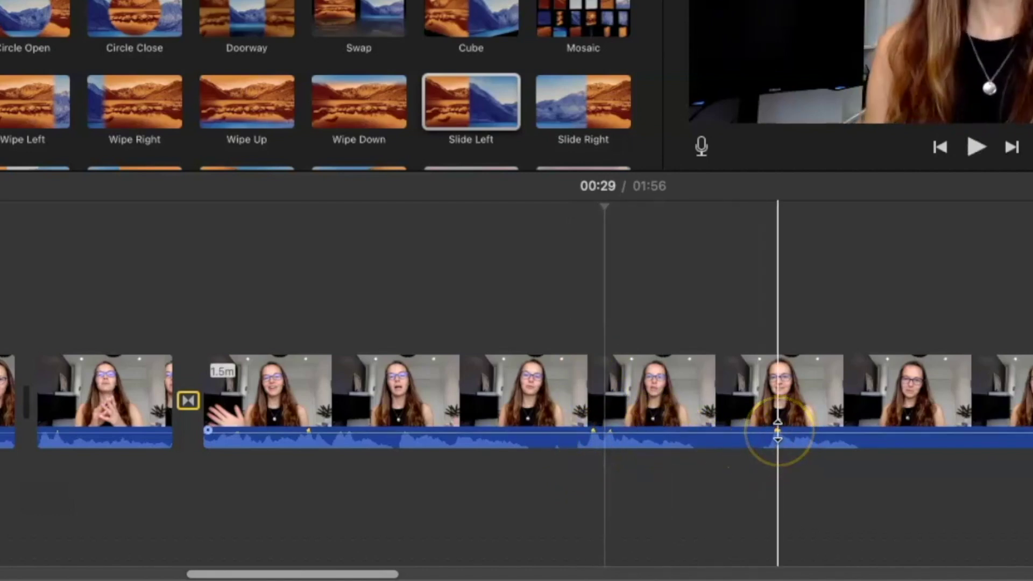
{"action": "left_click", "coordinate": [726, 428]}
{"action": "scroll", "coordinate": [679, 411], "scroll_direction": "right", "scroll_amount": 5}
{"action": "left_click", "coordinate": [827, 429]}
{"action": "left_click_drag", "start_coordinate": [828, 430], "coordinate": [618, 456]}
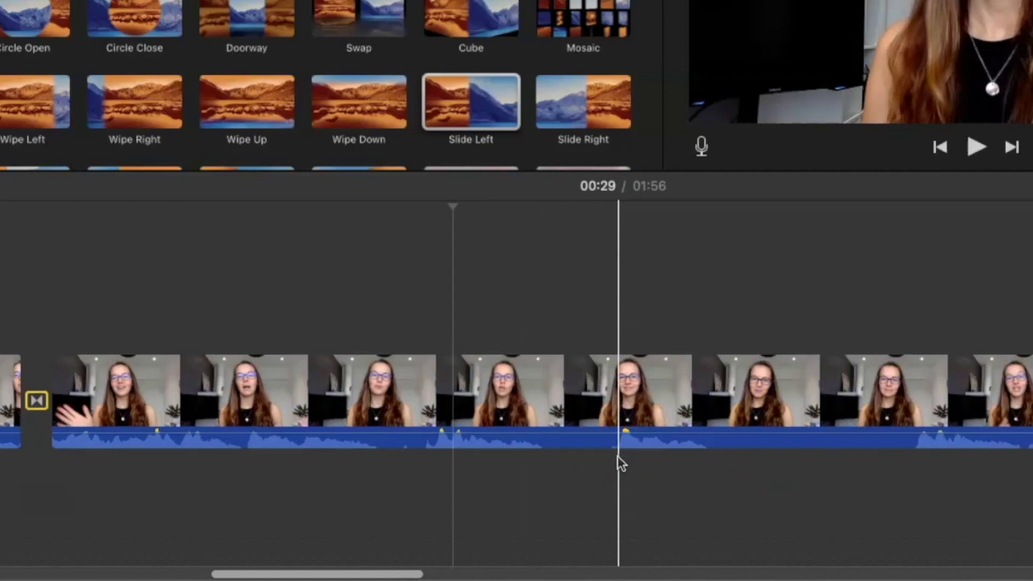
- Split the talking clip on both sides of the loud peak at about 00:31 and lower the volume of the isolated piece
{"action": "key", "text": "super+b"}
{"action": "left_click_drag", "start_coordinate": [618, 456], "coordinate": [647, 465]}
{"action": "left_click", "coordinate": [647, 466]}
{"action": "key", "text": "super+b"}
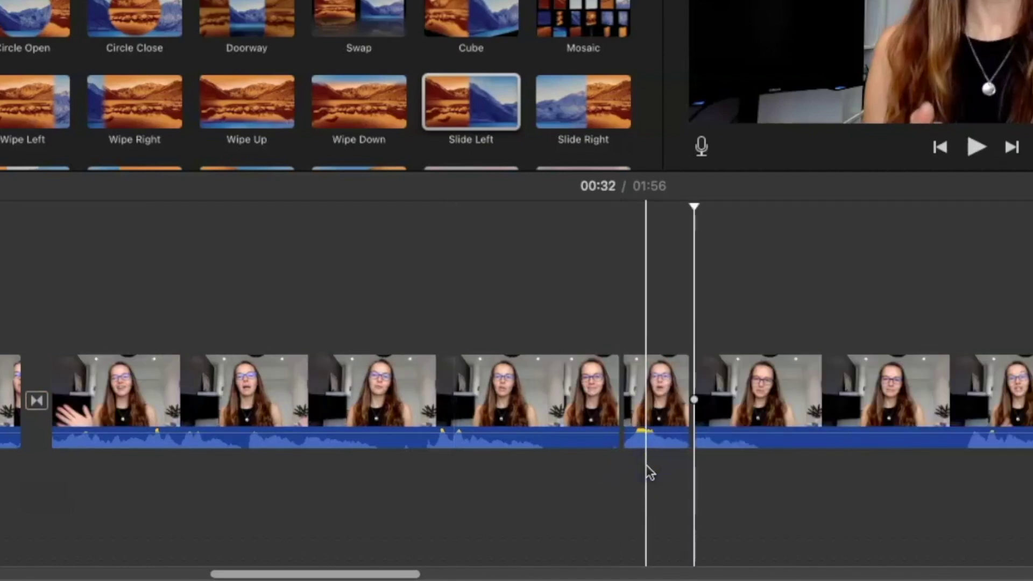
{"action": "left_click_drag", "start_coordinate": [654, 432], "coordinate": [699, 461]}
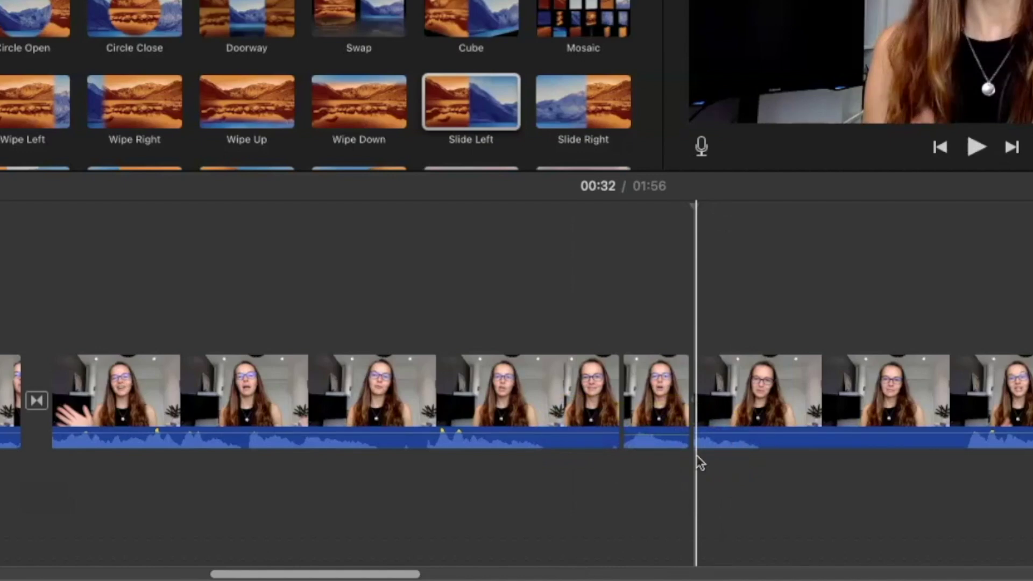
{"action": "left_click_drag", "start_coordinate": [625, 536], "coordinate": [693, 473]}
- Undo the volume reduction and the splits around the loud peak at about 00:31
{"action": "key", "text": "super+z"}
{"action": "left_click", "coordinate": [611, 445]}
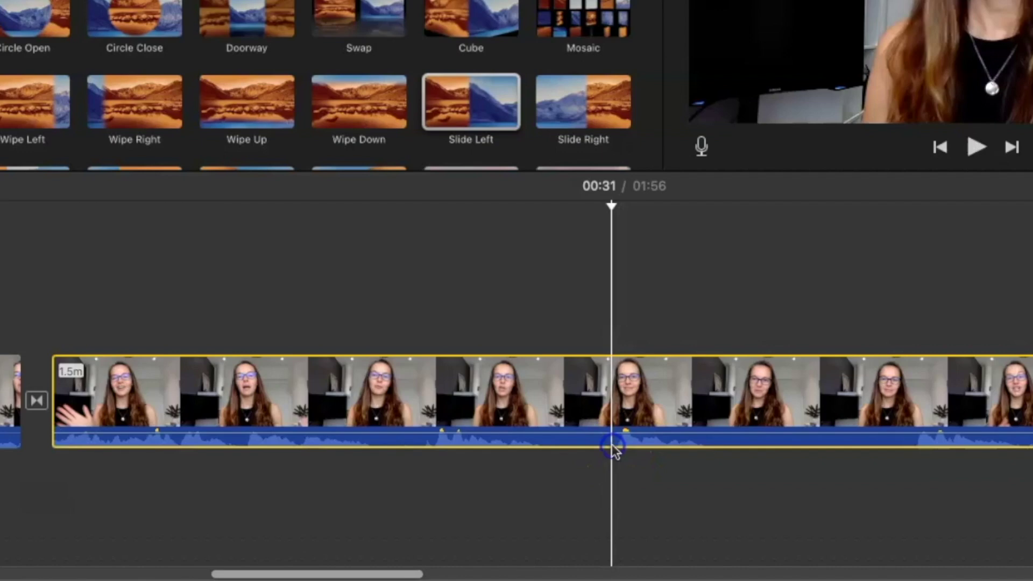
{"action": "left_click", "coordinate": [643, 450]}
{"action": "key", "text": "super+shift+z"}
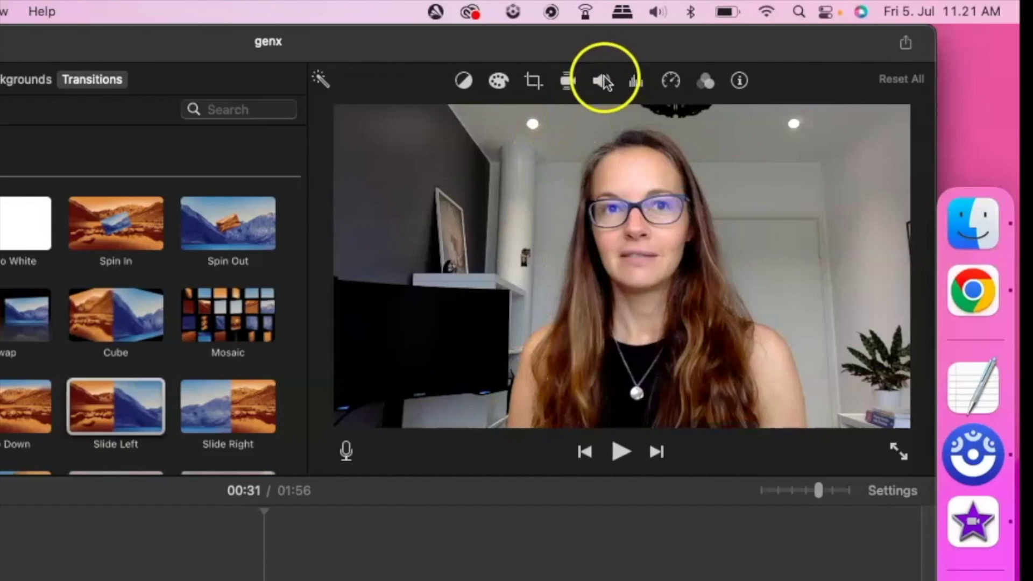
- Try lowering the volume of the isolated loud piece at about 00:31 to 51%
{"action": "left_click", "coordinate": [602, 81]}
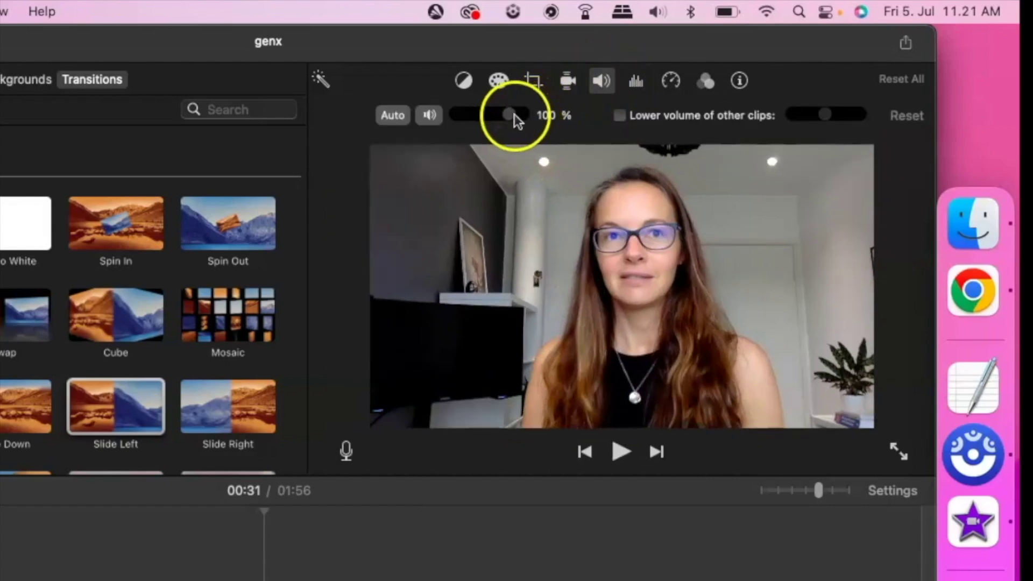
{"action": "left_click", "coordinate": [303, 578]}
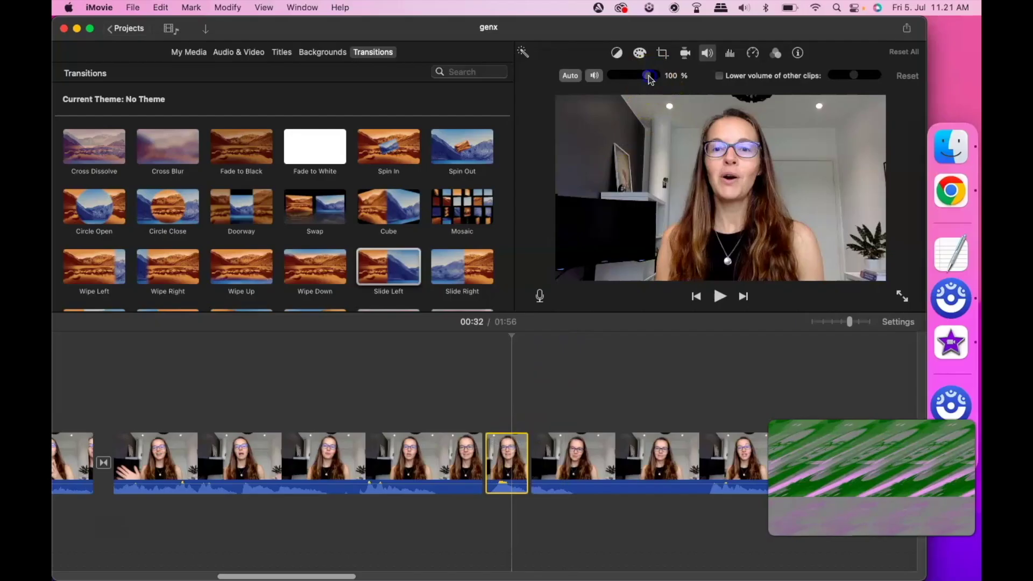
{"action": "left_click_drag", "start_coordinate": [650, 80], "coordinate": [632, 79]}
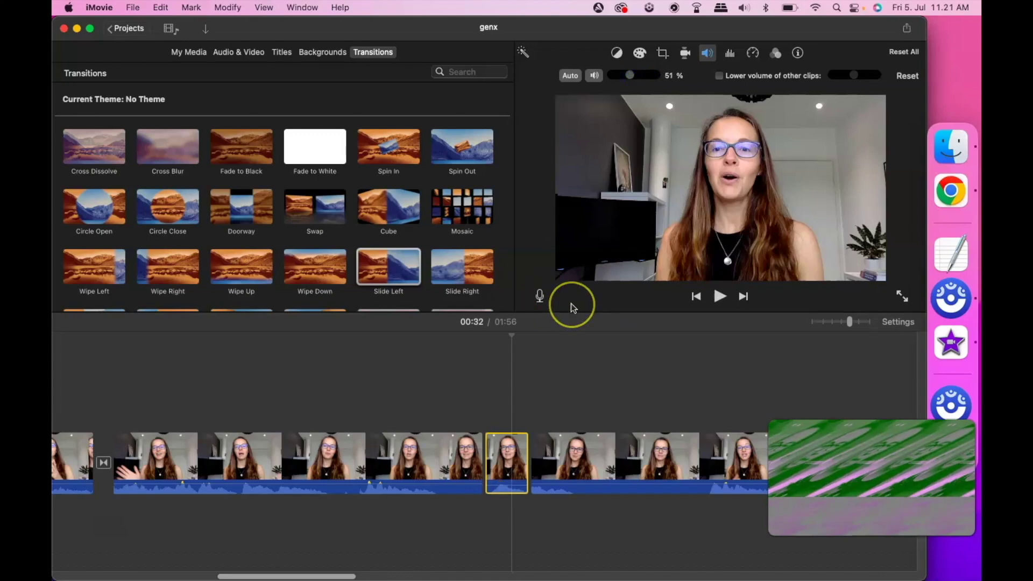
{"action": "key", "text": "super+z"}
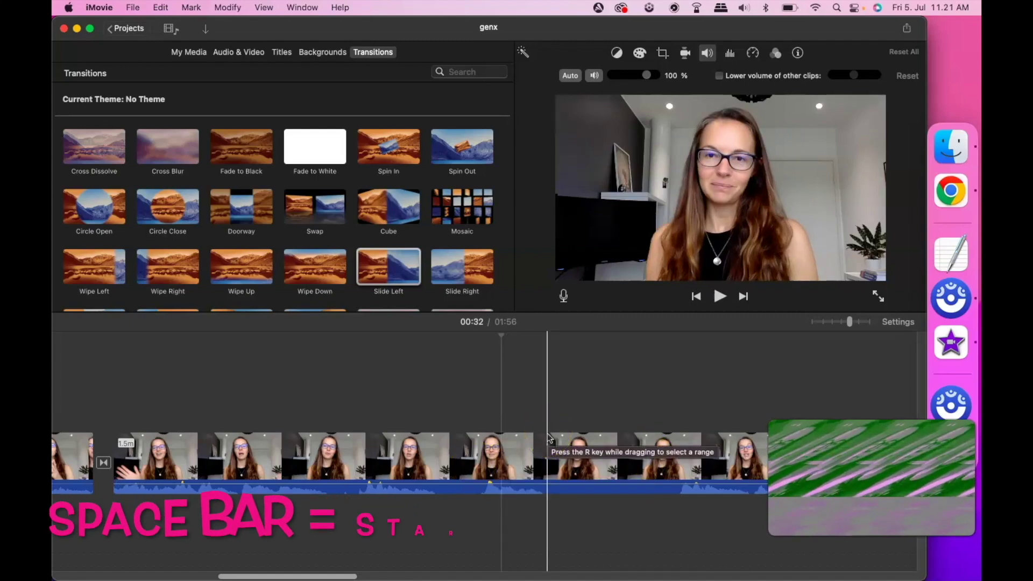
- Play the talking clip from about 00:30 and examine the waveform around and beyond the peak at about 00:31
{"action": "left_click", "coordinate": [408, 415]}
{"action": "key", "text": "space"}
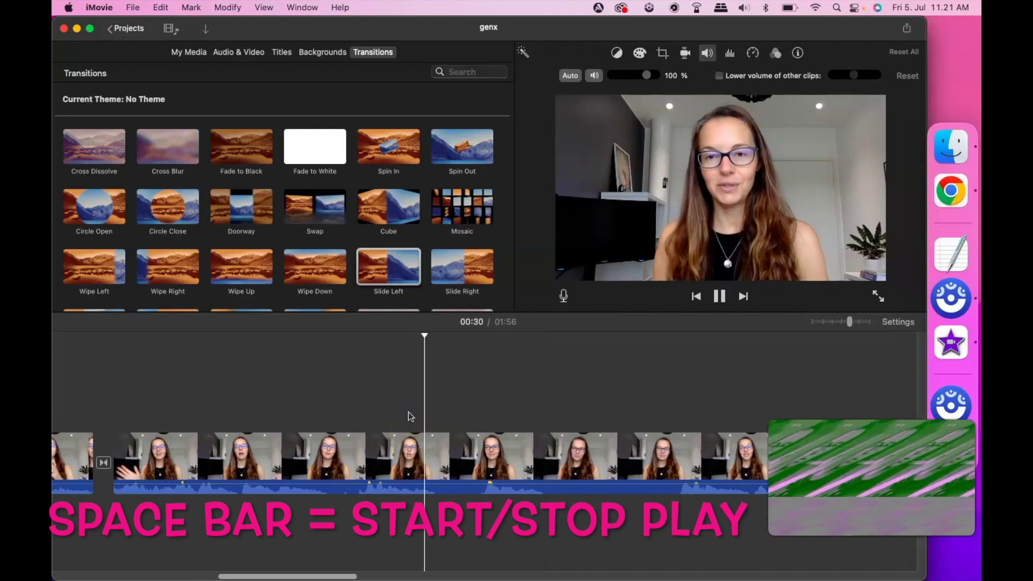
{"action": "key", "text": "space"}
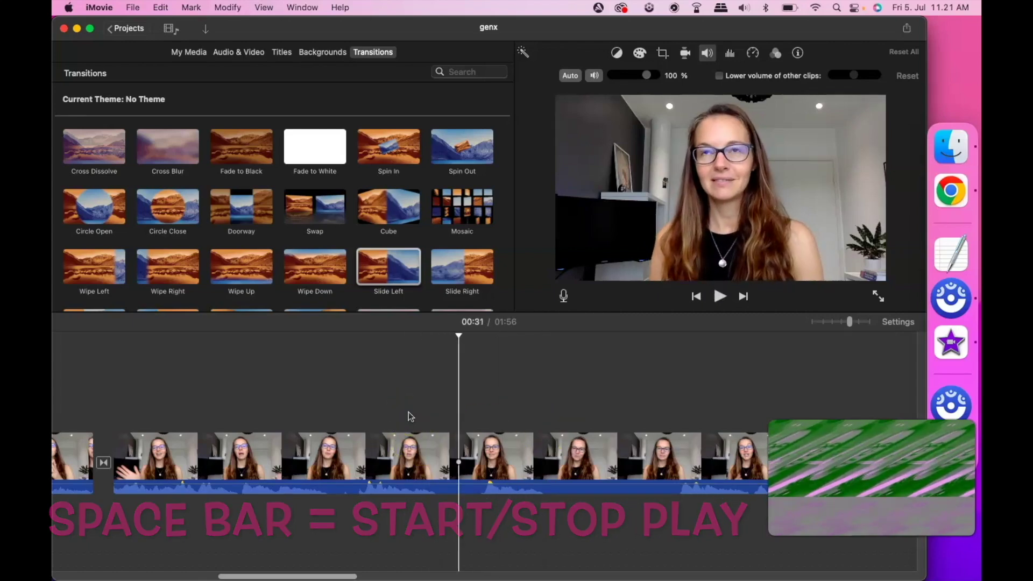
{"action": "left_click", "coordinate": [719, 296]}
{"action": "left_click", "coordinate": [719, 296]}
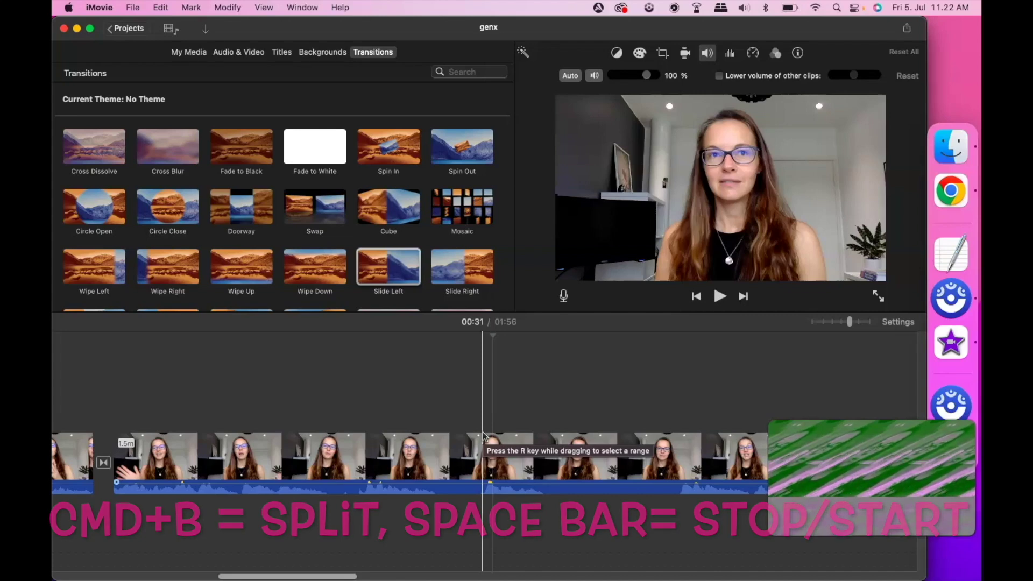
{"action": "scroll", "coordinate": [484, 436], "scroll_direction": "right", "scroll_amount": 5}
{"action": "left_click", "coordinate": [565, 507]}
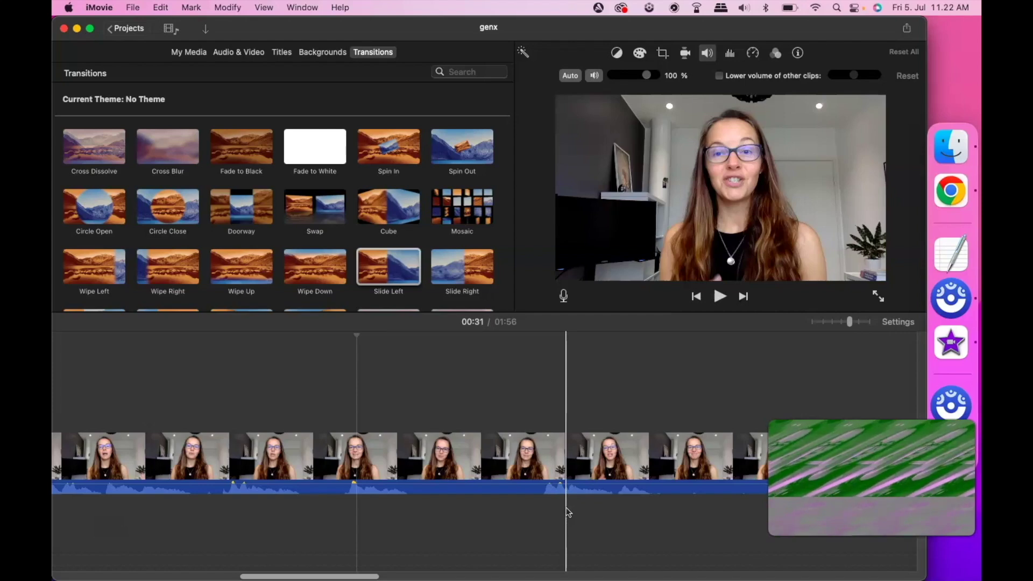
- Switch to the Script Gen X Gen Y document in Chrome and read the Time Period Slide and Berlin Wall clip sections
{"action": "left_click", "coordinate": [953, 198]}
{"action": "scroll", "coordinate": [241, 349], "scroll_direction": "up", "scroll_amount": 3}
{"action": "scroll", "coordinate": [240, 349], "scroll_direction": "down", "scroll_amount": 5}
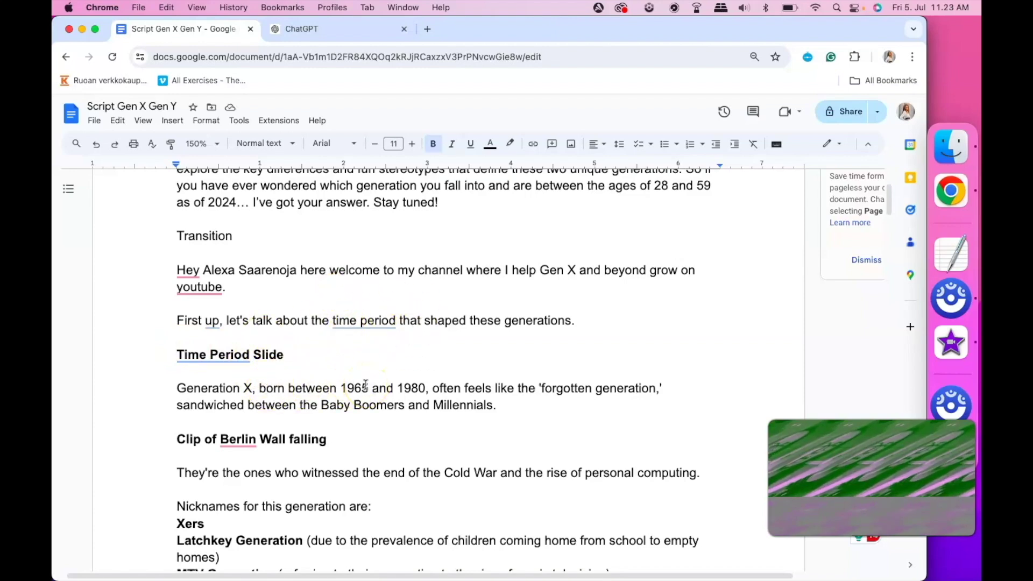
{"action": "left_click", "coordinate": [233, 353]}
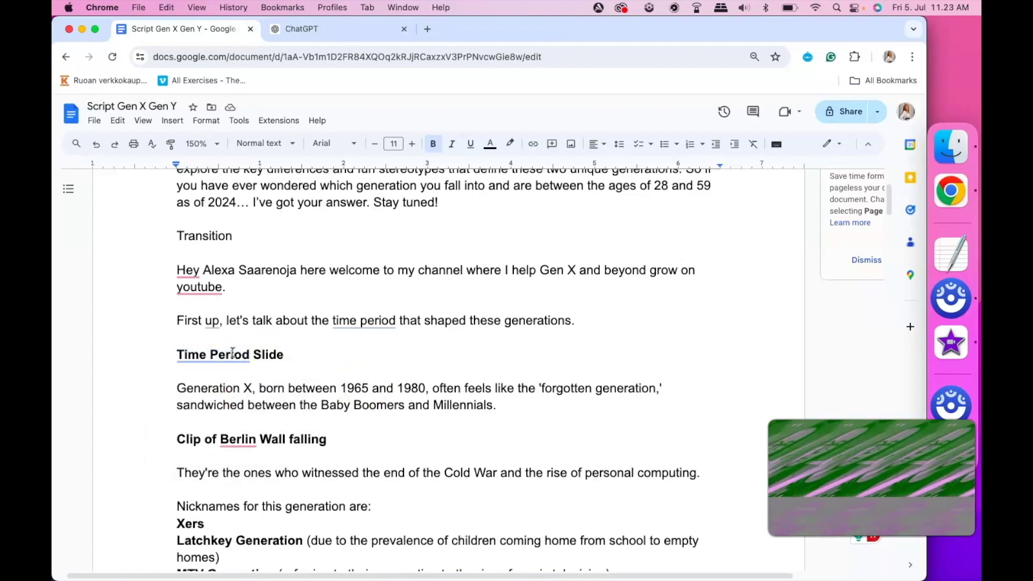
{"action": "scroll", "coordinate": [233, 353], "scroll_direction": "down", "scroll_amount": 2}
{"action": "left_click", "coordinate": [442, 431]}
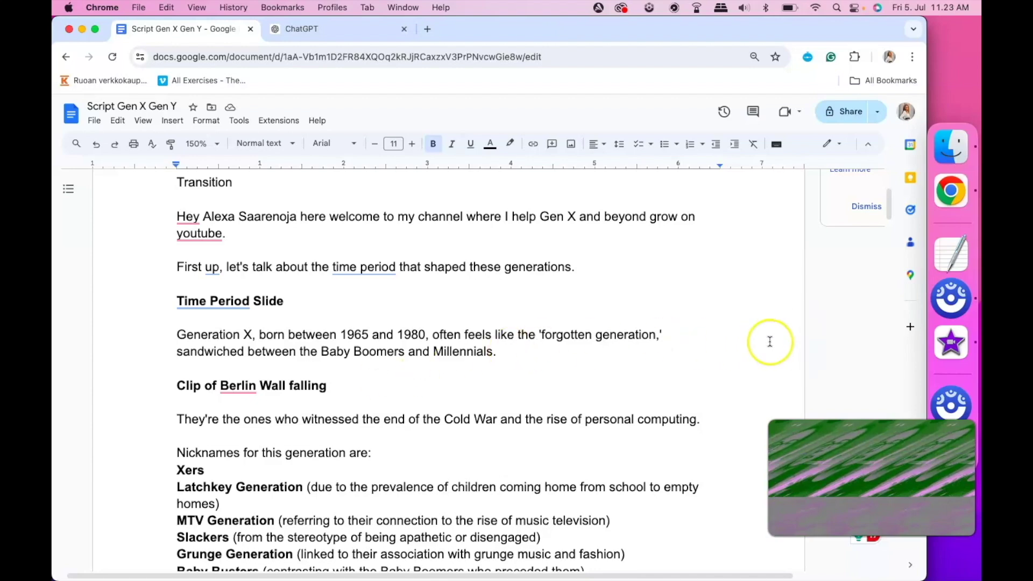
- Return to the genx project in iMovie and look over the cut talking pieces along the timeline
{"action": "left_click", "coordinate": [953, 347]}
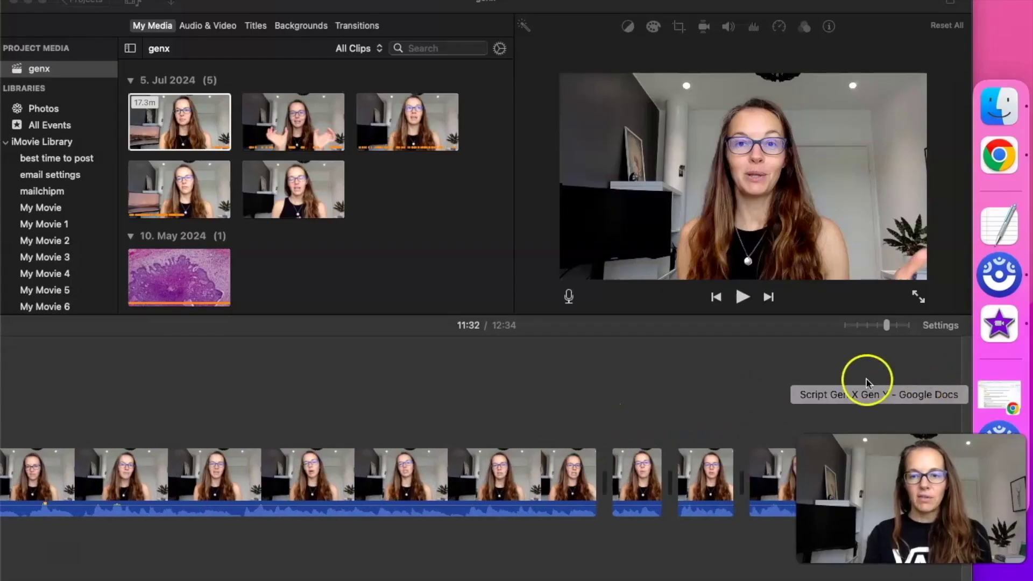
{"action": "scroll", "coordinate": [507, 411], "scroll_direction": "right", "scroll_amount": 10}
{"action": "scroll", "coordinate": [507, 411], "scroll_direction": "right", "scroll_amount": 8}
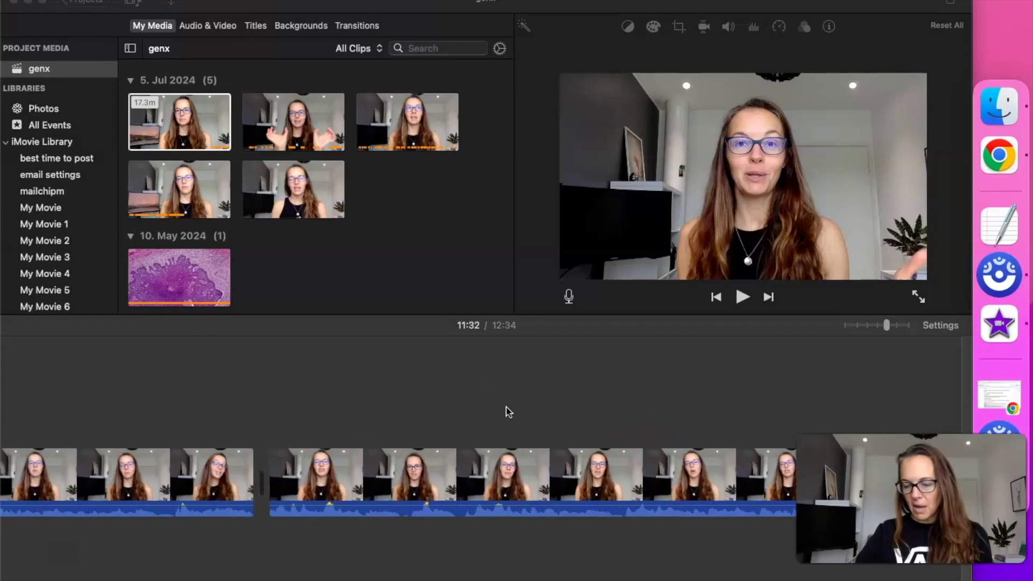
{"action": "scroll", "coordinate": [507, 412], "scroll_direction": "right", "scroll_amount": 8}
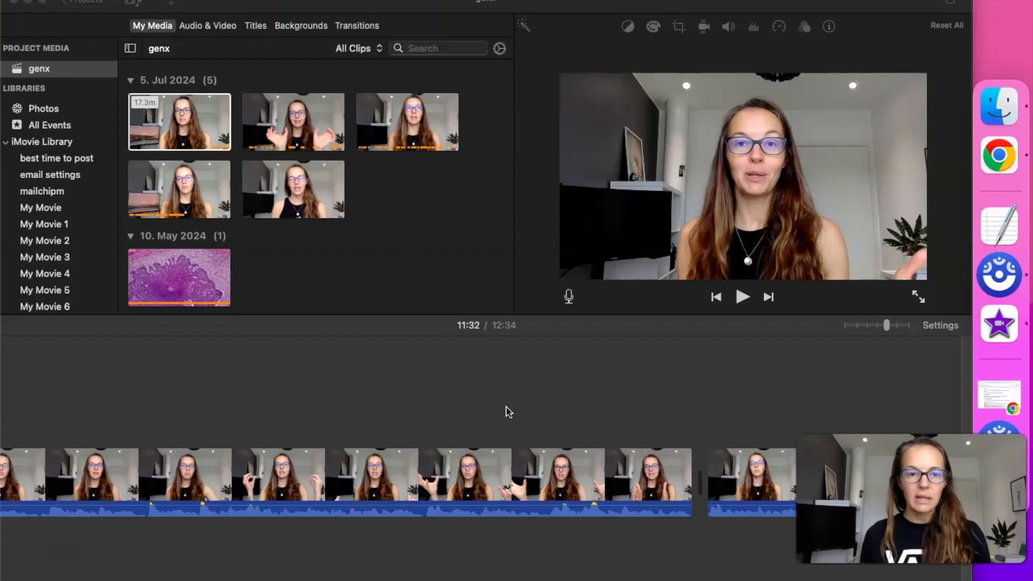
{"action": "scroll", "coordinate": [508, 412], "scroll_direction": "left", "scroll_amount": 10}
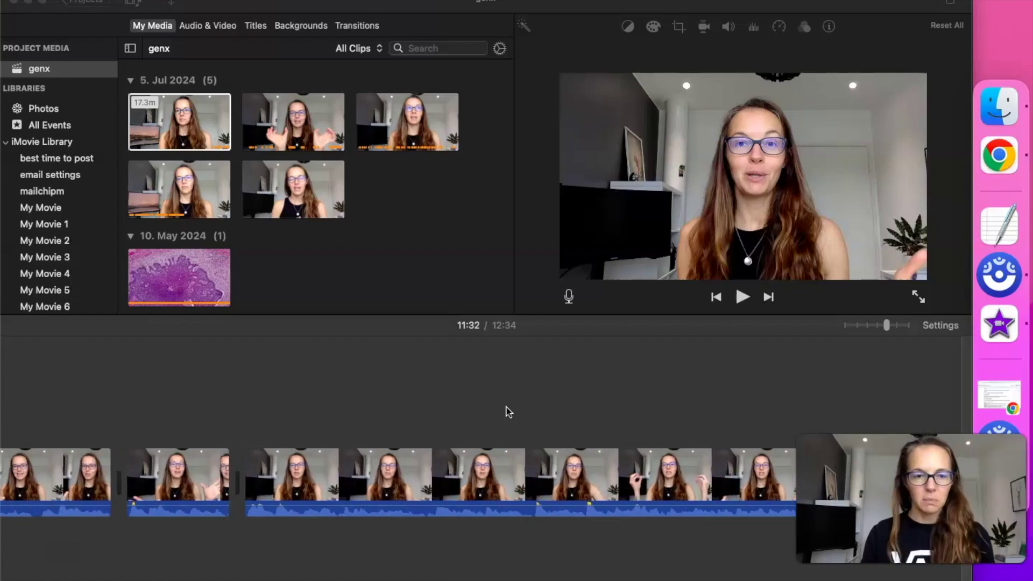
{"action": "scroll", "coordinate": [508, 412], "scroll_direction": "left", "scroll_amount": 10}
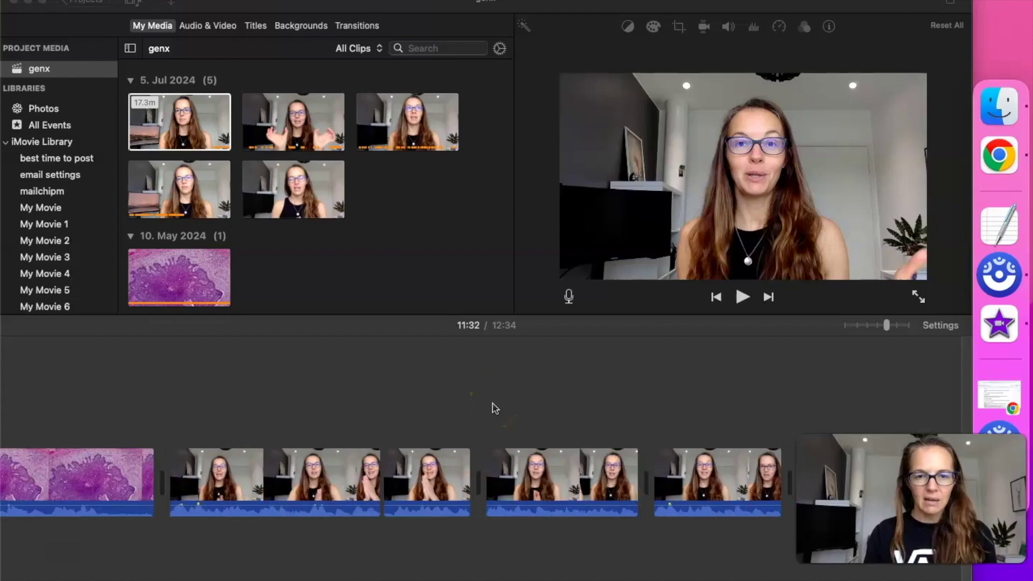
{"action": "scroll", "coordinate": [493, 407], "scroll_direction": "left", "scroll_amount": 5}
{"action": "scroll", "coordinate": [515, 409], "scroll_direction": "right", "scroll_amount": 4}
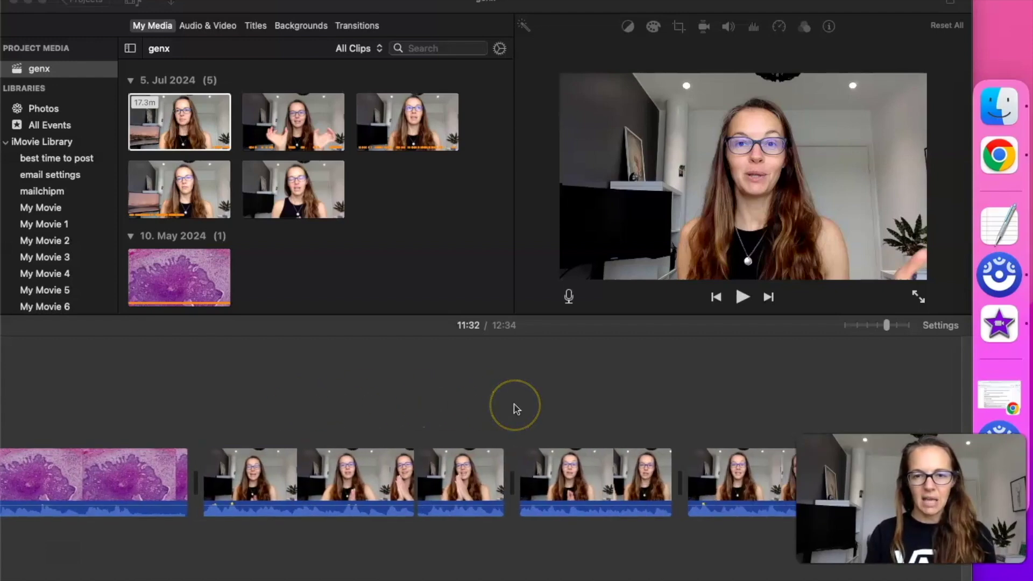
{"action": "scroll", "coordinate": [447, 423], "scroll_direction": "right", "scroll_amount": 5}
{"action": "scroll", "coordinate": [446, 423], "scroll_direction": "right", "scroll_amount": 8}
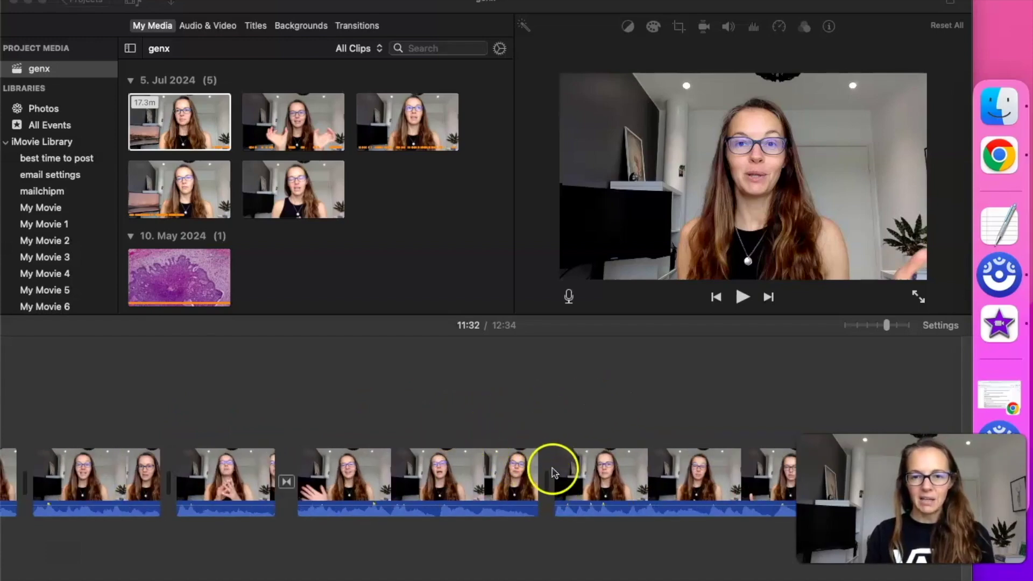
- Play across the cut at about 00:28 and add a Slide Left transition between its two talking pieces
{"action": "left_click", "coordinate": [479, 447]}
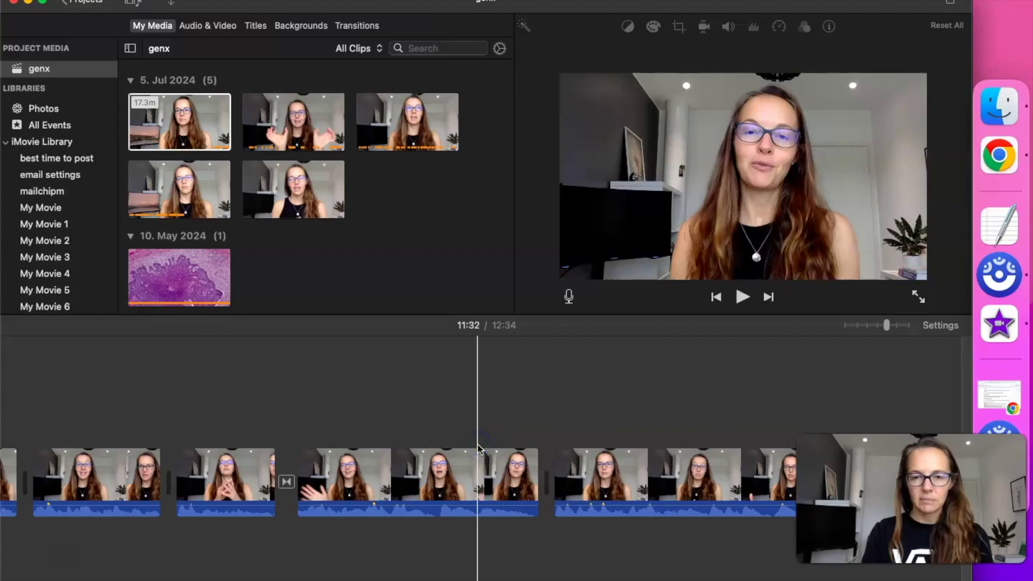
{"action": "key", "text": "space"}
{"action": "key", "text": "space"}
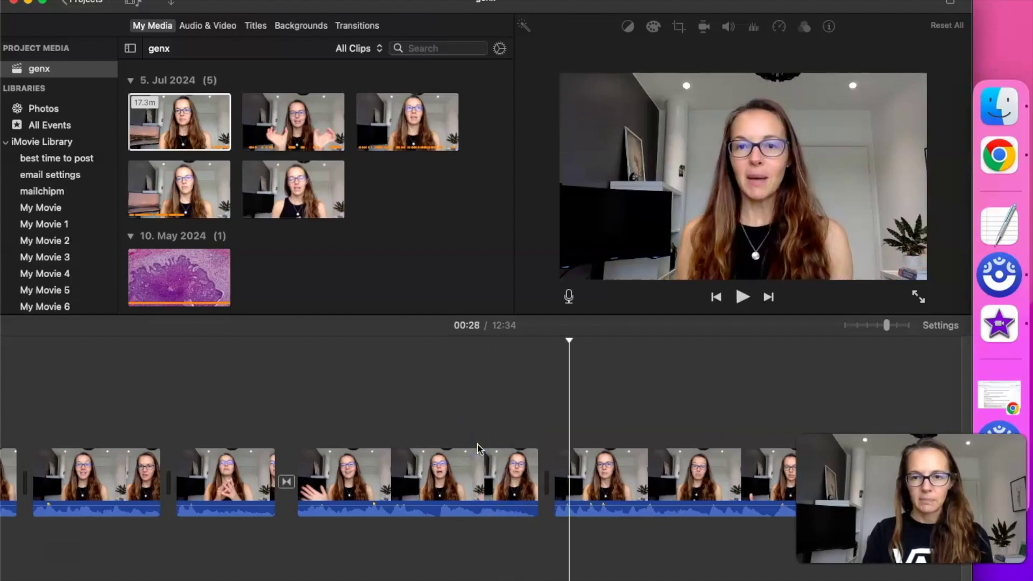
{"action": "left_click", "coordinate": [354, 26]}
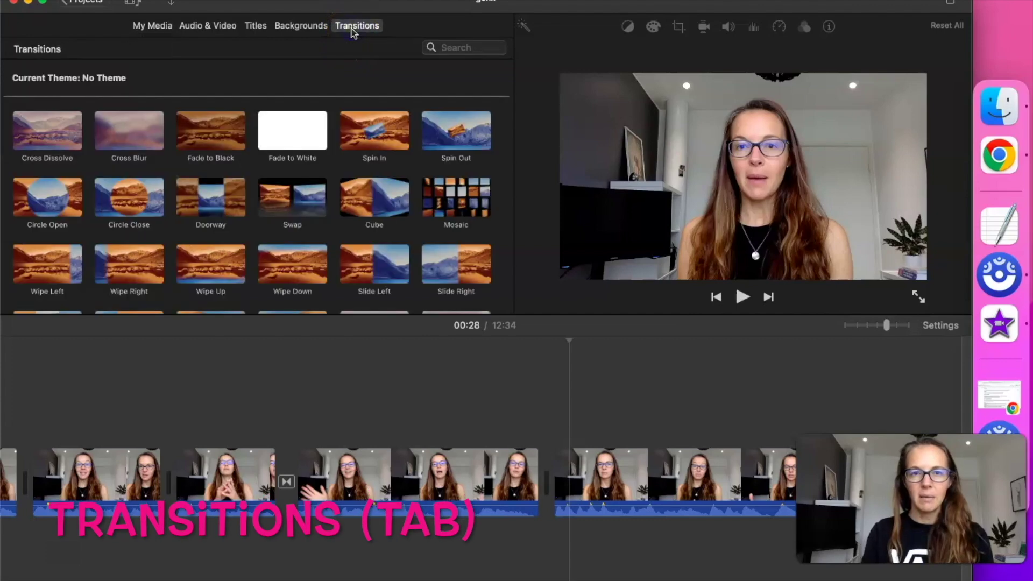
{"action": "left_click_drag", "start_coordinate": [379, 259], "coordinate": [543, 474]}
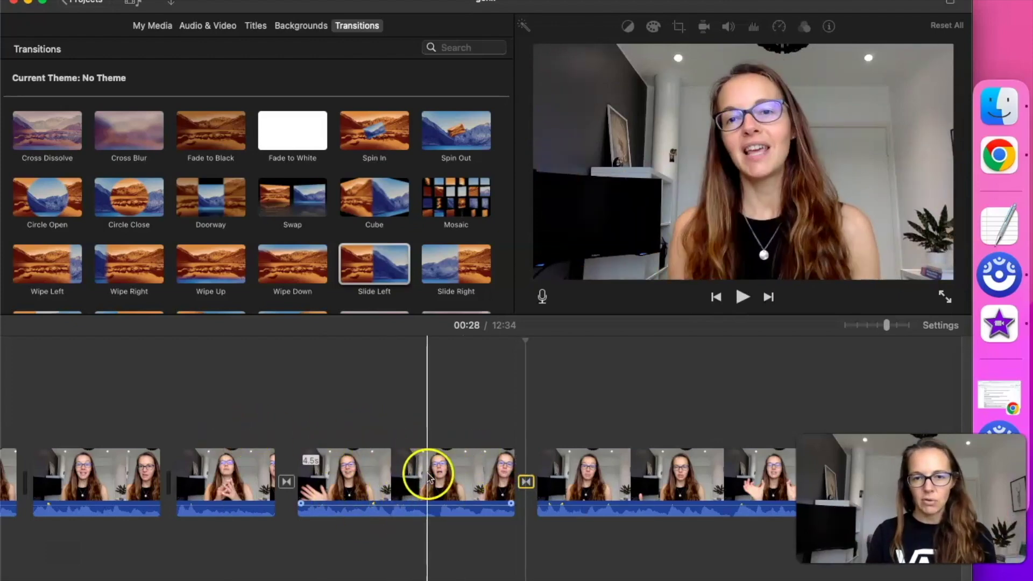
- Play the talking pieces from about 00:21 across the transitions to about 00:36 and review the speech there
{"action": "left_click", "coordinate": [235, 444]}
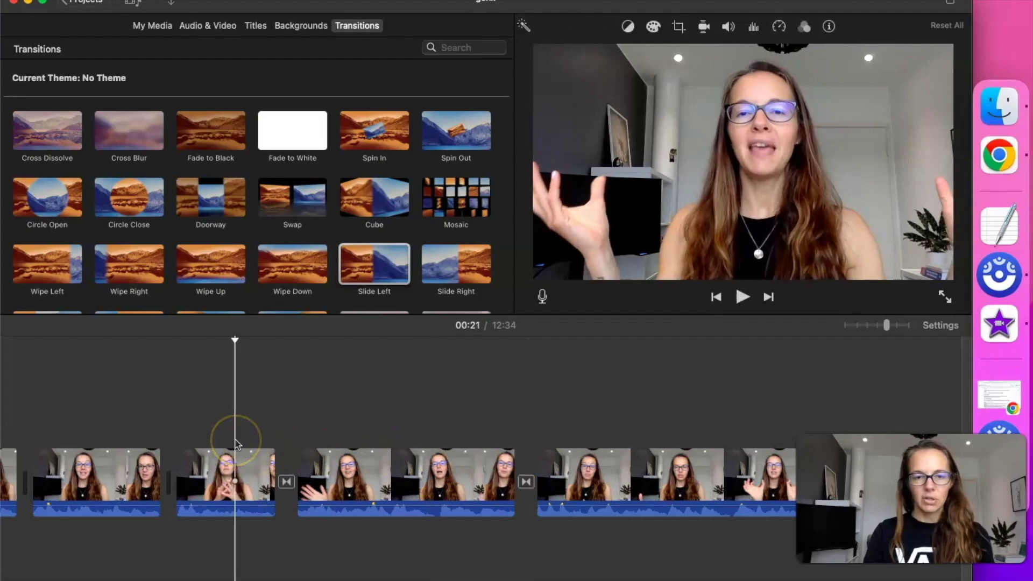
{"action": "key", "text": "space"}
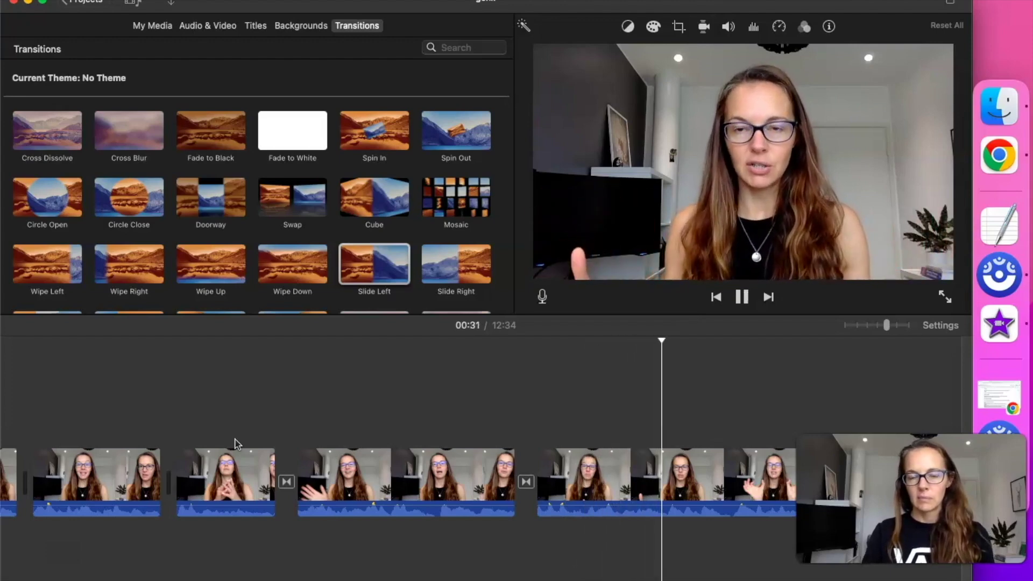
{"action": "left_click", "coordinate": [412, 412]}
{"action": "left_click", "coordinate": [685, 424]}
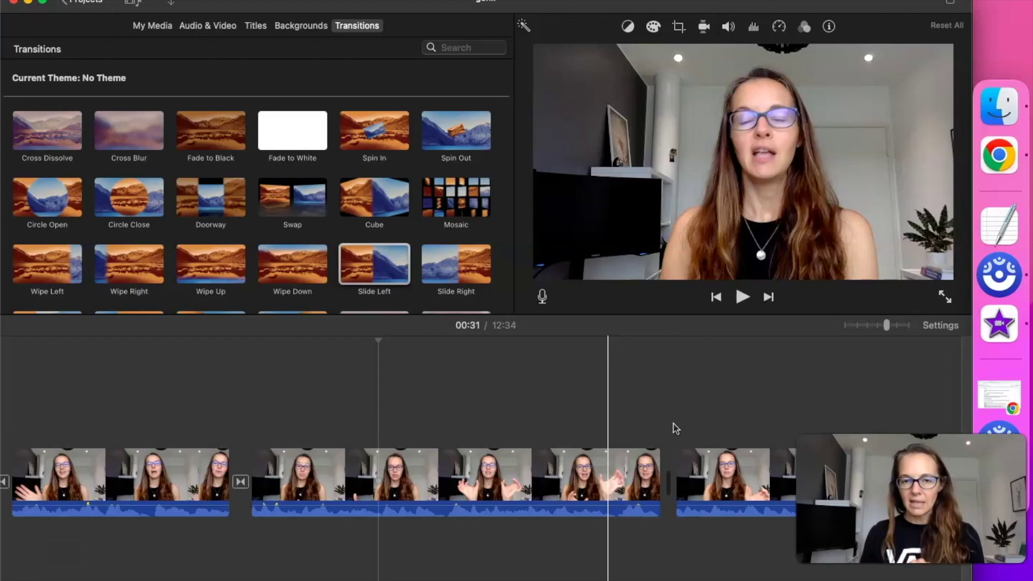
{"action": "left_click", "coordinate": [461, 392]}
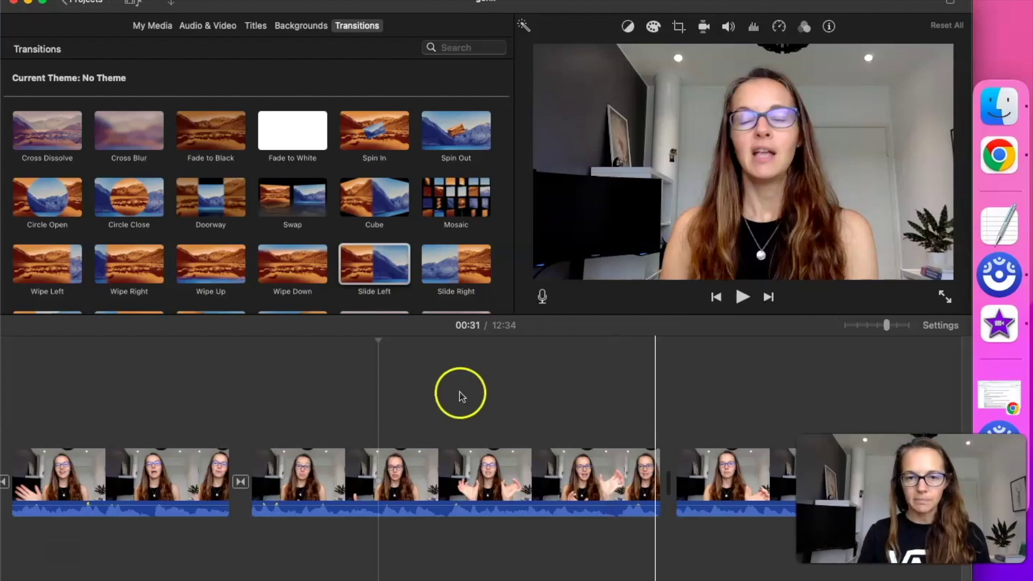
{"action": "key", "text": "space"}
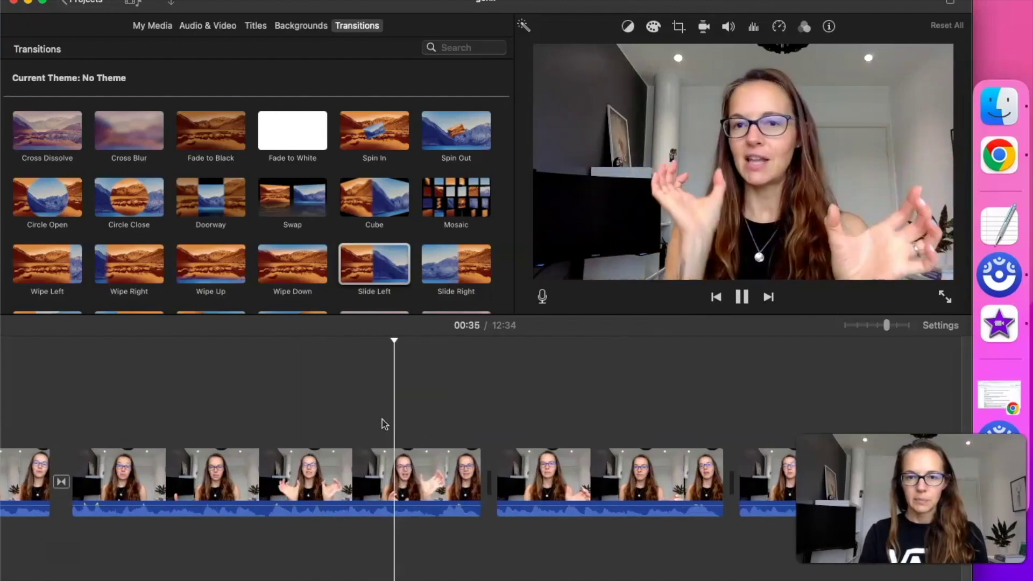
{"action": "left_click", "coordinate": [376, 418]}
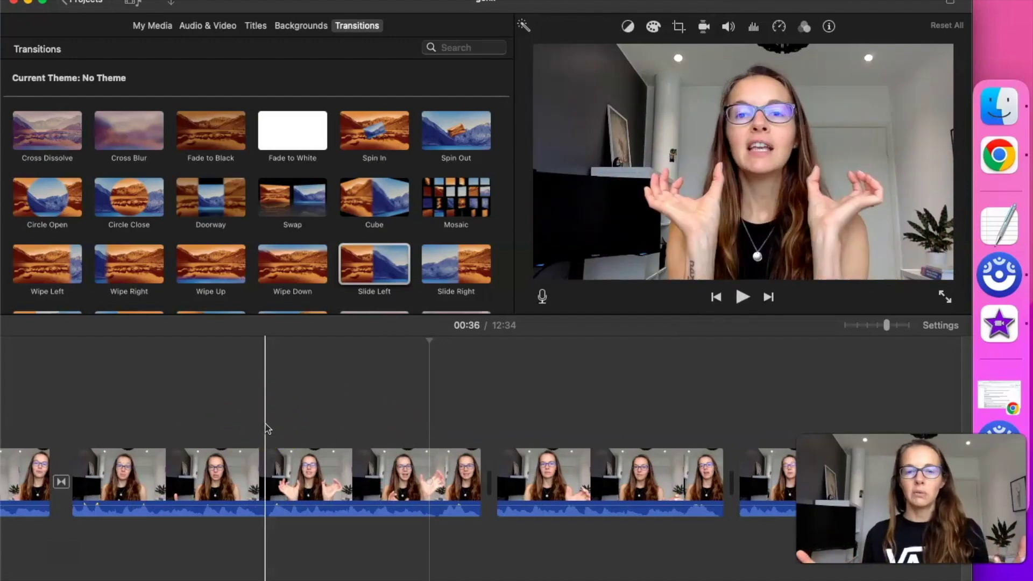
- Switch to Chrome and open canva.com in a new tab
{"action": "left_click", "coordinate": [999, 155]}
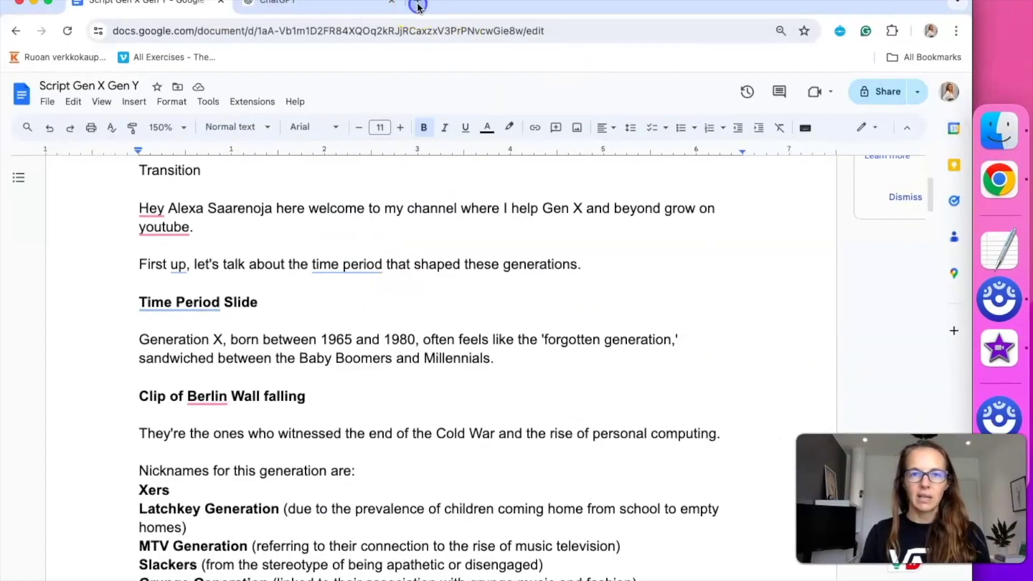
{"action": "left_click", "coordinate": [414, 7]}
{"action": "type", "text": "canva.com"}
{"action": "key", "text": "Return"}
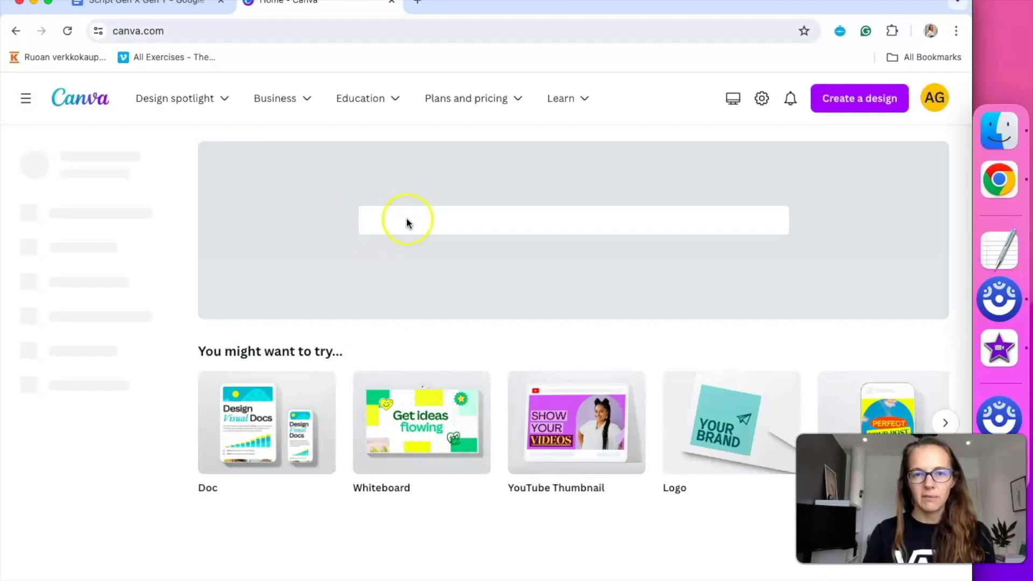
- Show the Presentations category on the Canva home page and browse its design types and templates
{"action": "left_click", "coordinate": [494, 280]}
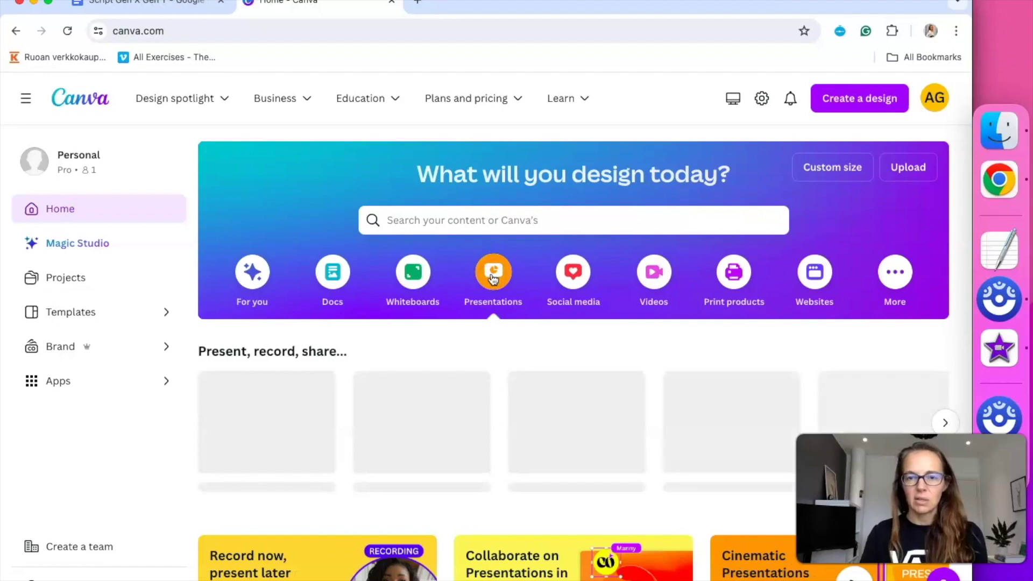
{"action": "scroll", "coordinate": [494, 280], "scroll_direction": "down", "scroll_amount": 7}
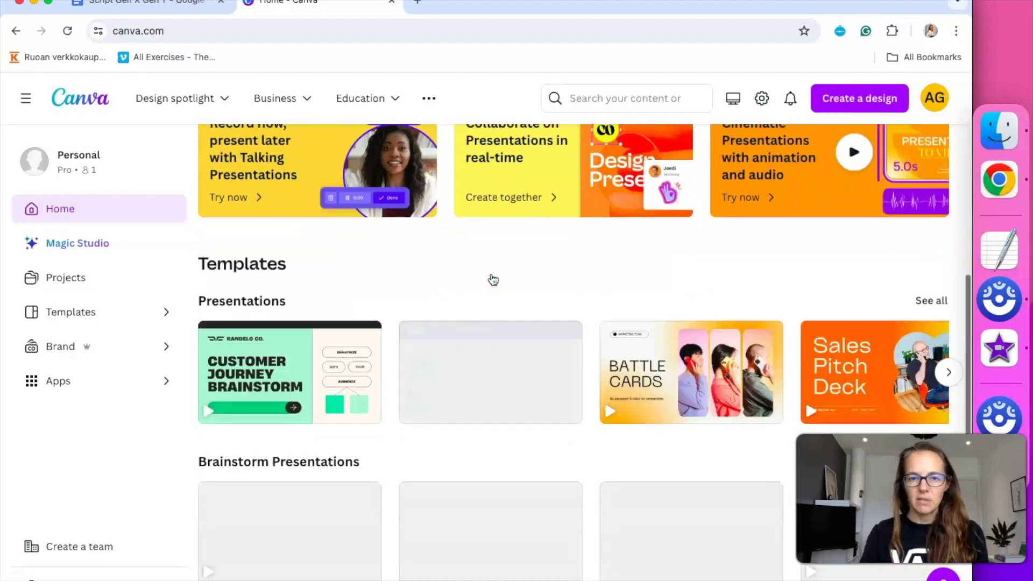
{"action": "scroll", "coordinate": [494, 280], "scroll_direction": "down", "scroll_amount": 2}
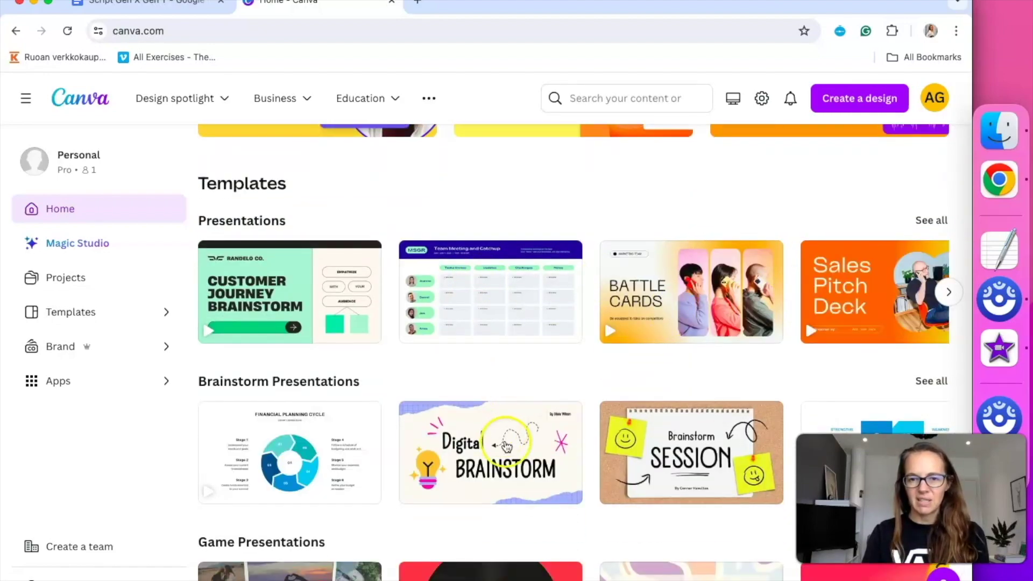
{"action": "scroll", "coordinate": [506, 445], "scroll_direction": "down", "scroll_amount": 2}
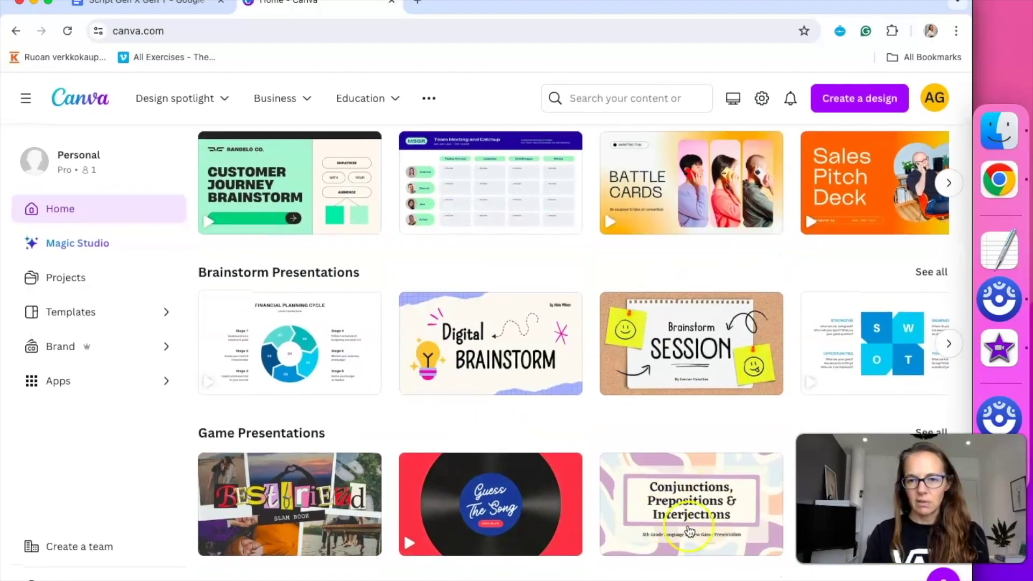
{"action": "scroll", "coordinate": [658, 429], "scroll_direction": "up", "scroll_amount": 10}
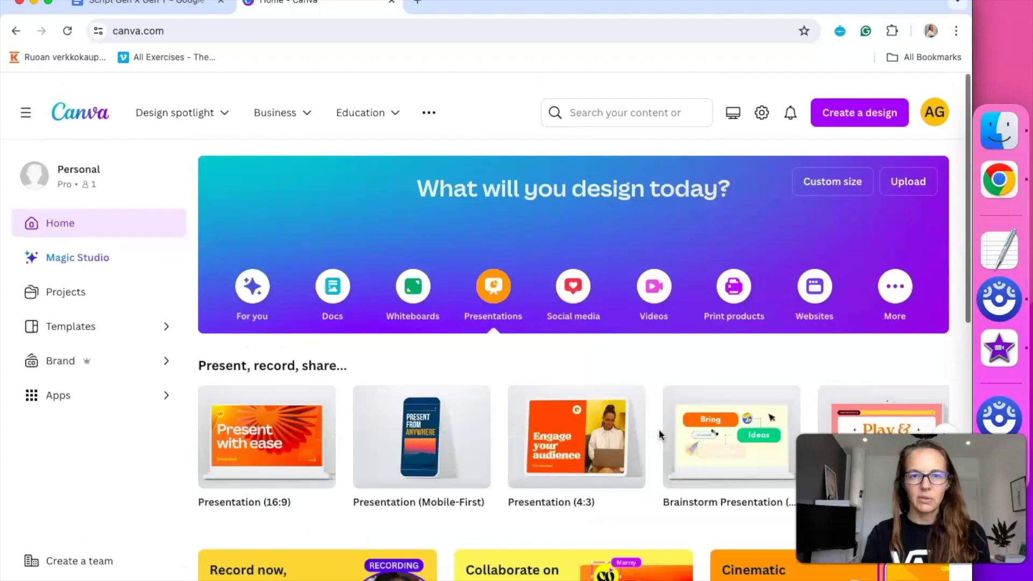
- Search the Canva templates for "slides" and browse the presentation templates found
{"action": "left_click", "coordinate": [546, 226]}
{"action": "type", "text": "slides"}
{"action": "key", "text": "Return"}
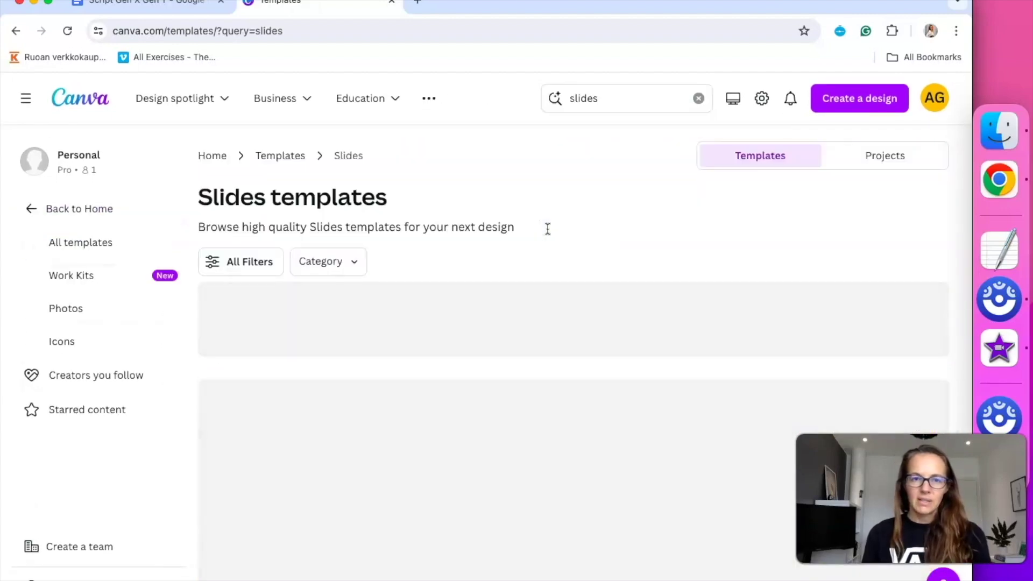
{"action": "scroll", "coordinate": [548, 229], "scroll_direction": "down", "scroll_amount": 5}
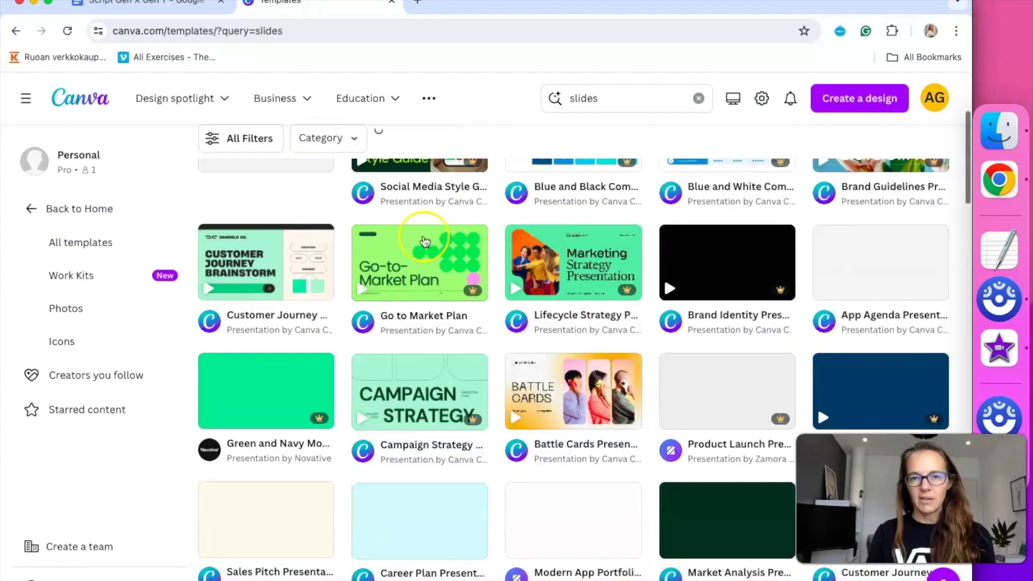
{"action": "left_click", "coordinate": [404, 289]}
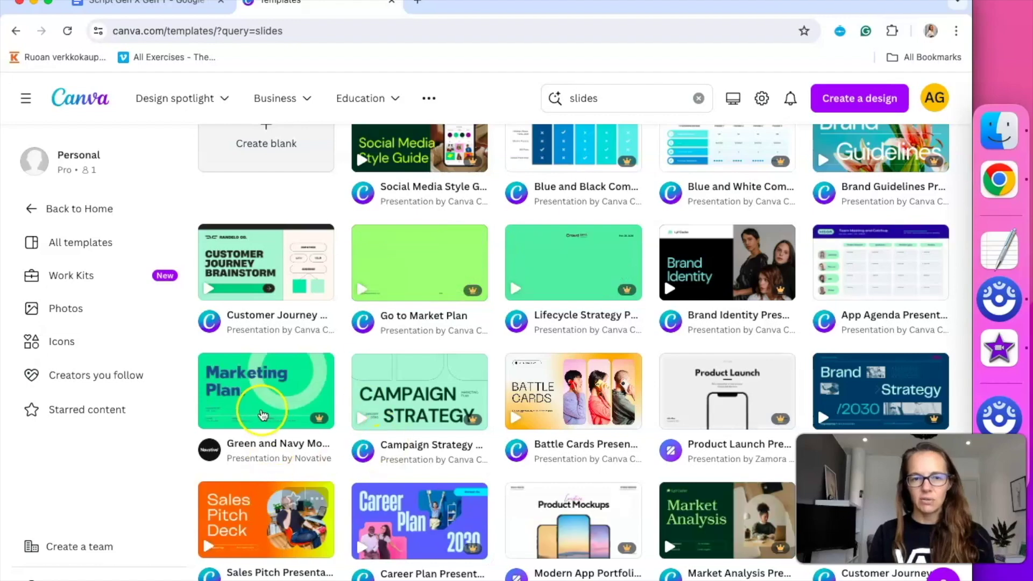
{"action": "mouse_move", "coordinate": [321, 374]}
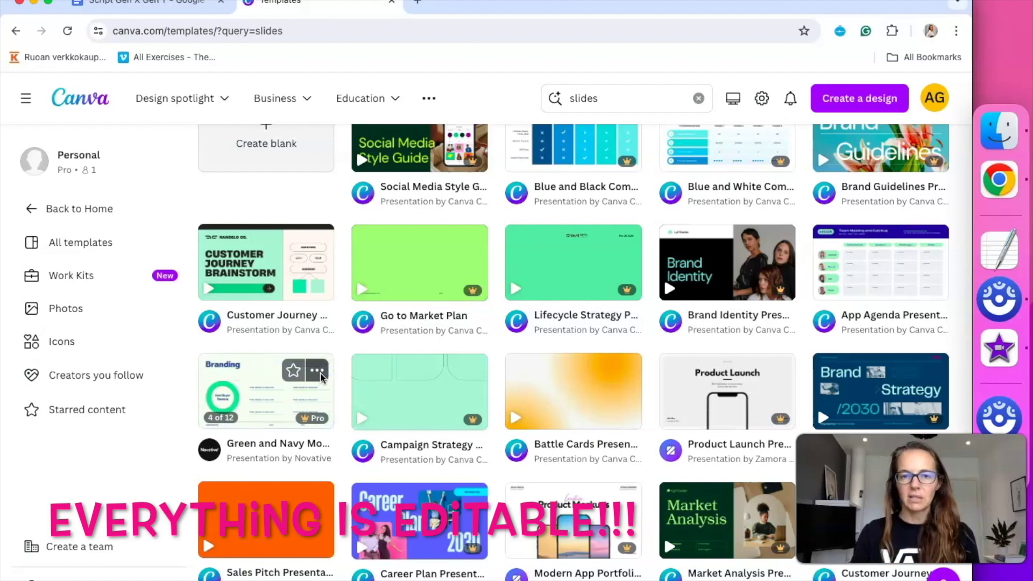
{"action": "scroll", "coordinate": [321, 372], "scroll_direction": "down", "scroll_amount": 1}
{"action": "mouse_move", "coordinate": [471, 250]}
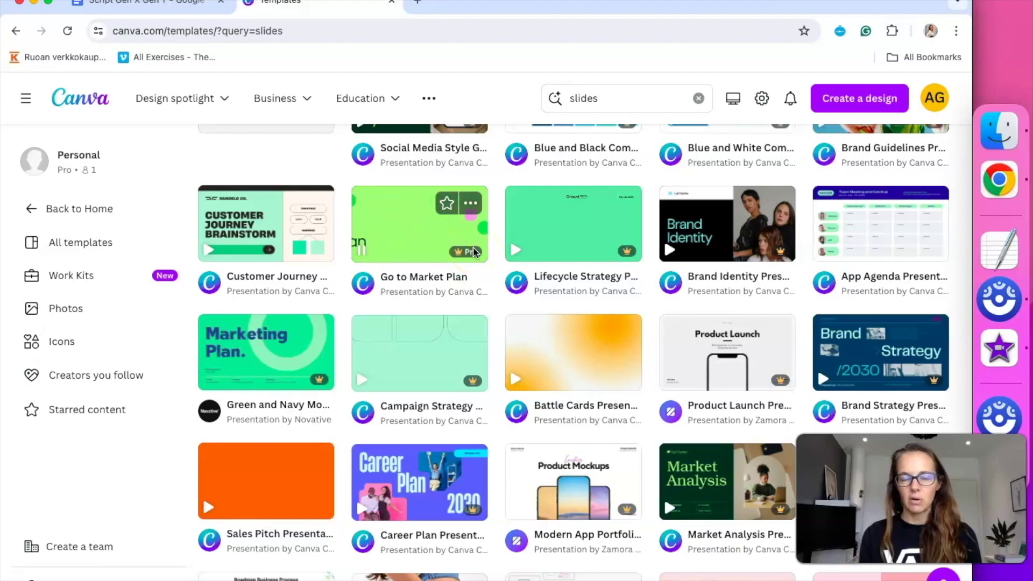
{"action": "scroll", "coordinate": [474, 252], "scroll_direction": "up", "scroll_amount": 1}
{"action": "scroll", "coordinate": [474, 251], "scroll_direction": "up", "scroll_amount": 2}
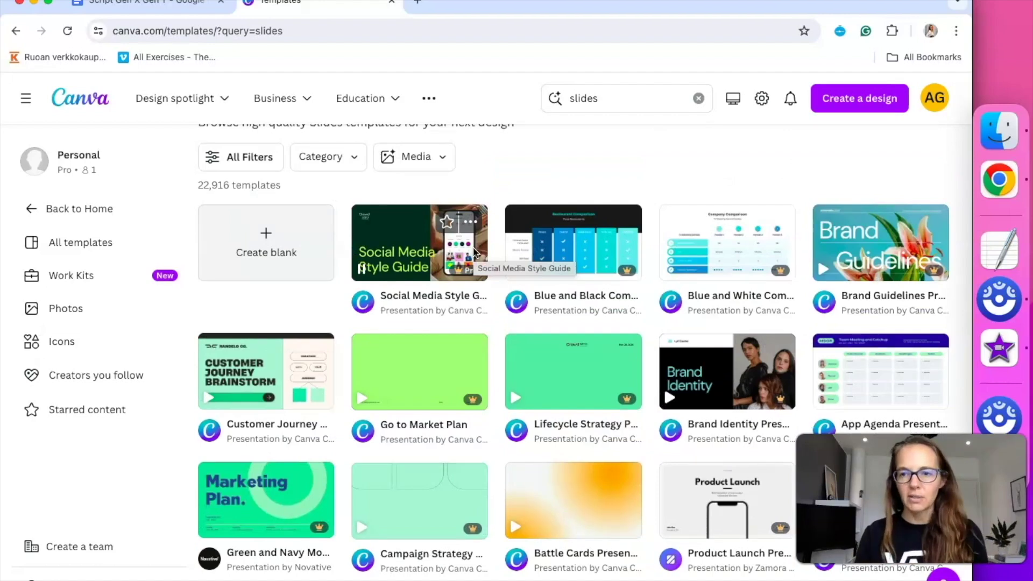
{"action": "scroll", "coordinate": [281, 350], "scroll_direction": "up", "scroll_amount": 2}
- Return to the Canva home page, show the saved projects and open the recent "slides" design
{"action": "left_click", "coordinate": [76, 209]}
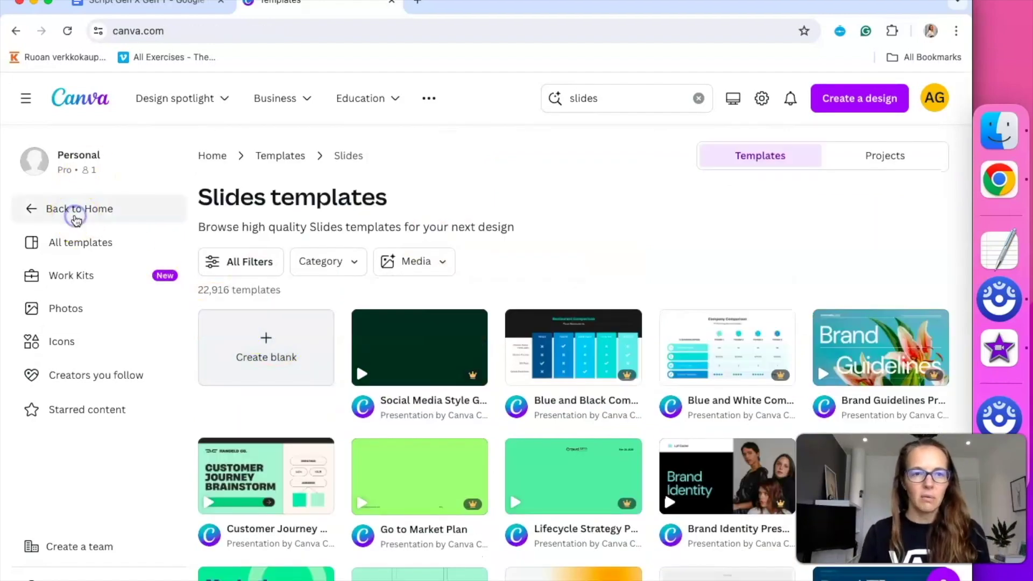
{"action": "scroll", "coordinate": [120, 242], "scroll_direction": "down", "scroll_amount": 5}
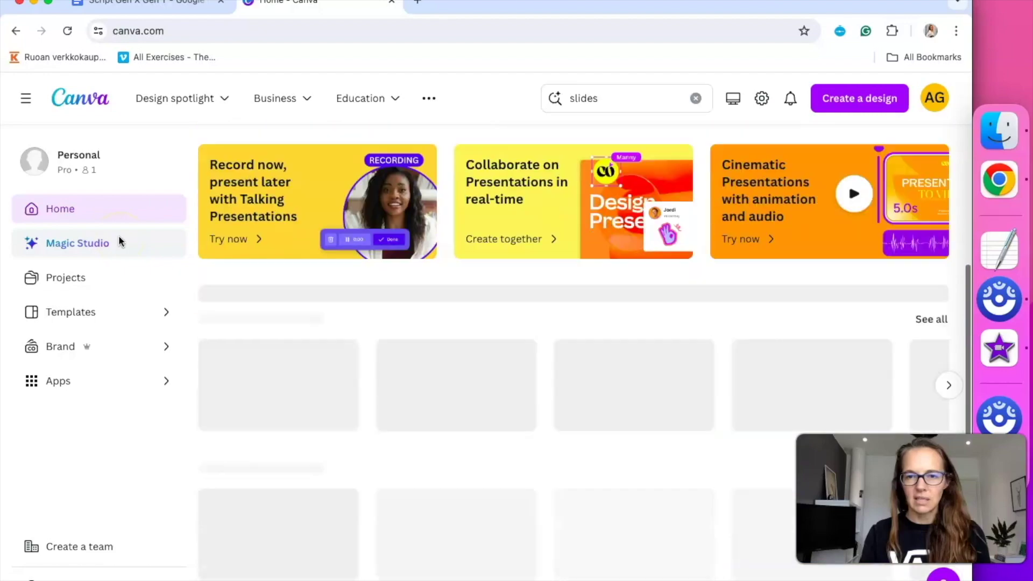
{"action": "scroll", "coordinate": [119, 238], "scroll_direction": "up", "scroll_amount": 5}
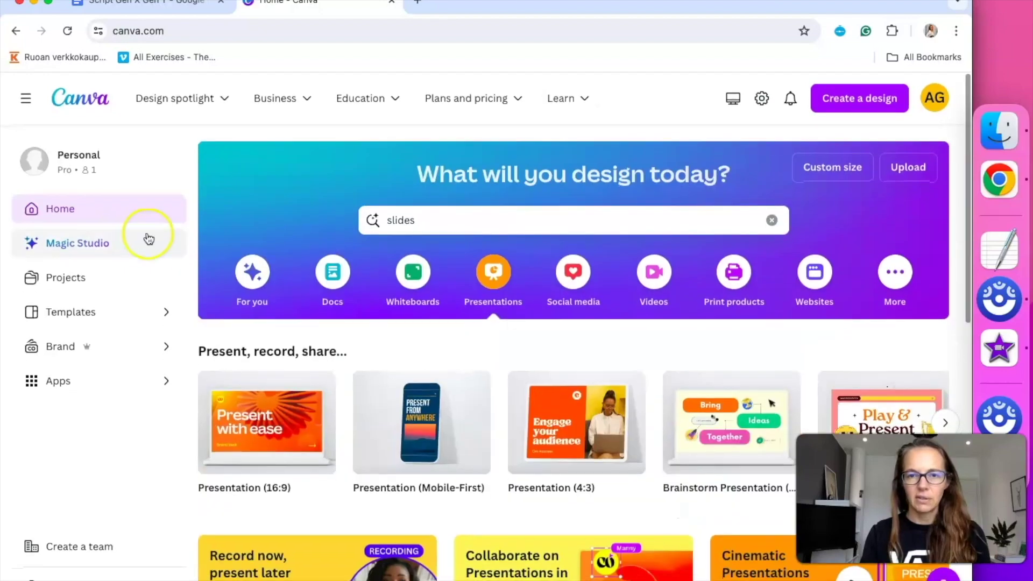
{"action": "left_click", "coordinate": [66, 278]}
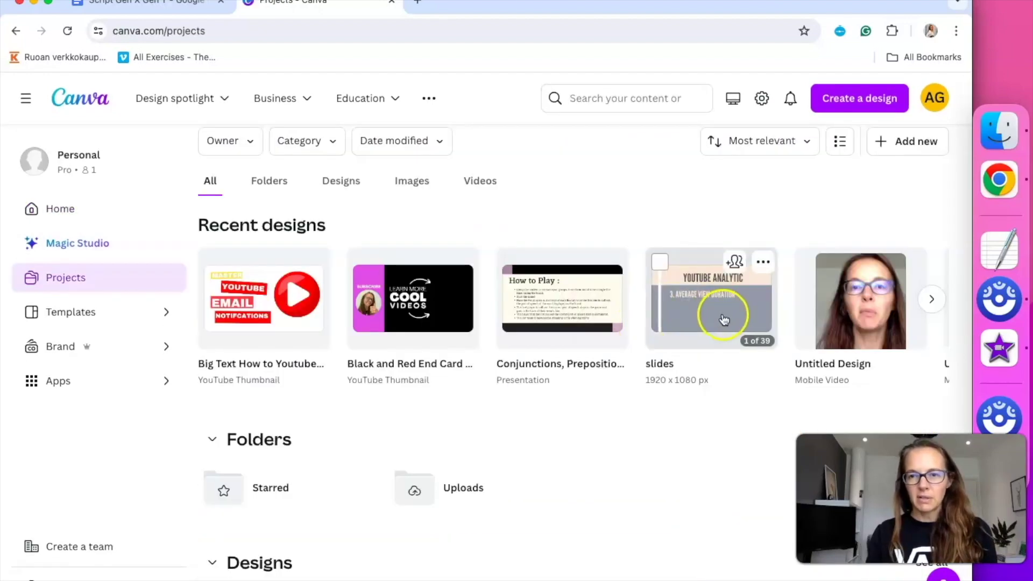
{"action": "left_click", "coordinate": [724, 320]}
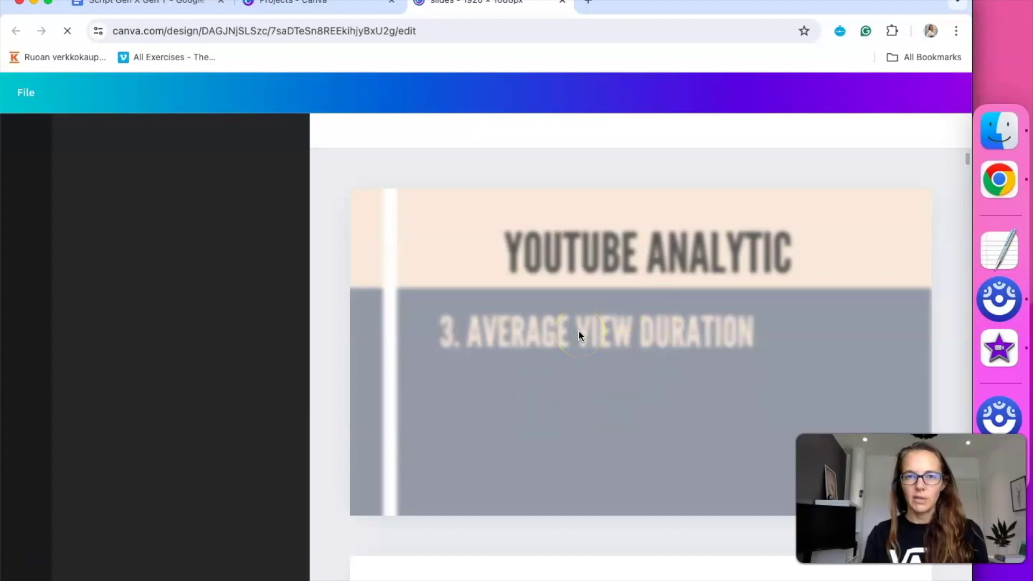
- Replace the title on page 1 with "WHAT ARE YOU???"
{"action": "double_click", "coordinate": [683, 266]}
{"action": "type", "text": "ARE YOU???"}
{"action": "key", "text": "Home"}
{"action": "type", "text": "WHAT"}
- Replace the text line below the page 1 title with "GENERATION X OR GENERATION Y"
{"action": "triple_click", "coordinate": [626, 340]}
{"action": "type", "text": "GENERATION"}
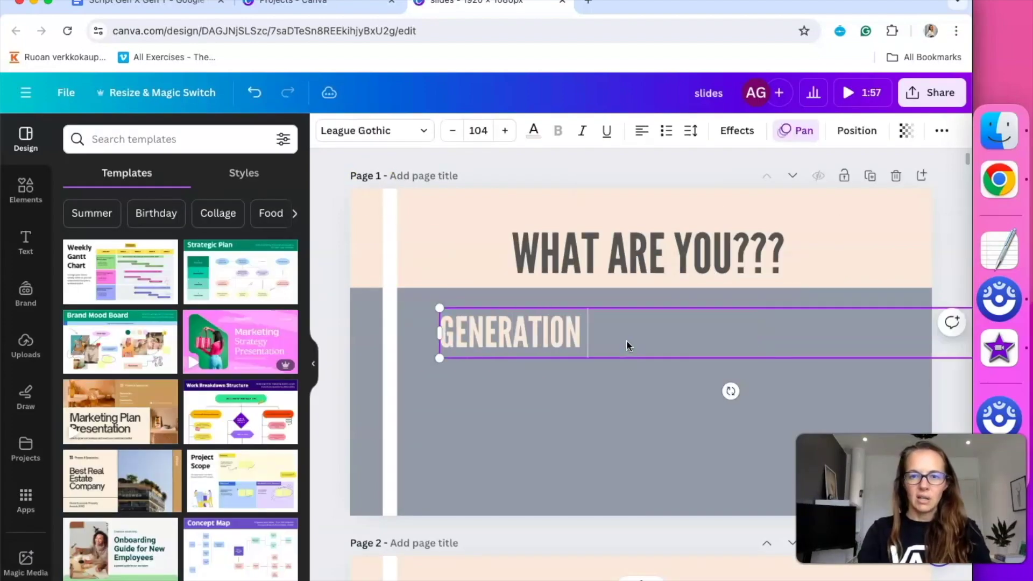
{"action": "type", "text": " X OR C"}
{"action": "key", "text": "BackSpace"}
{"action": "type", "text": "GEN"}
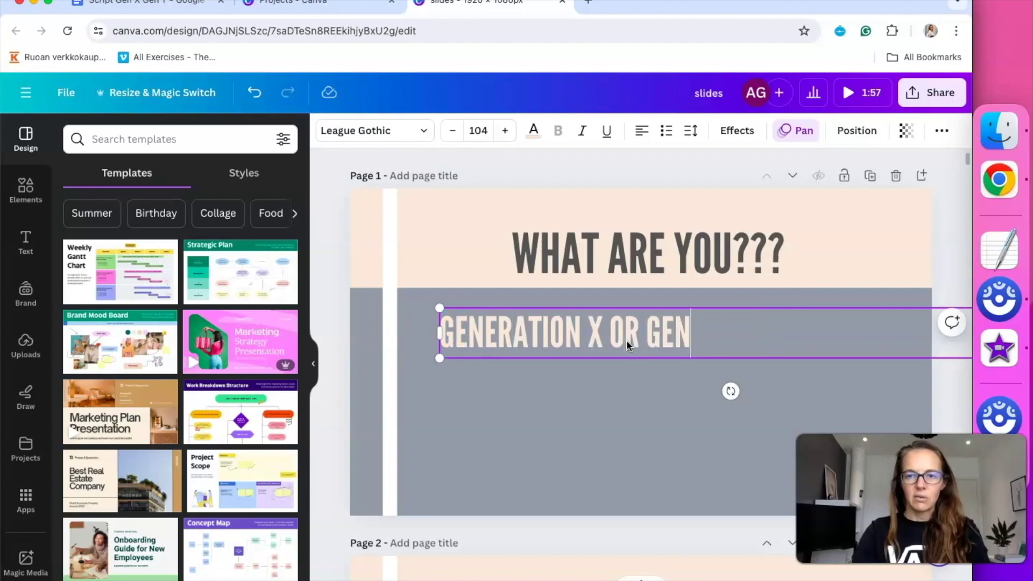
{"action": "type", "text": "ERATION"}
{"action": "key", "text": "BackSpace"}
{"action": "key", "text": "BackSpace"}
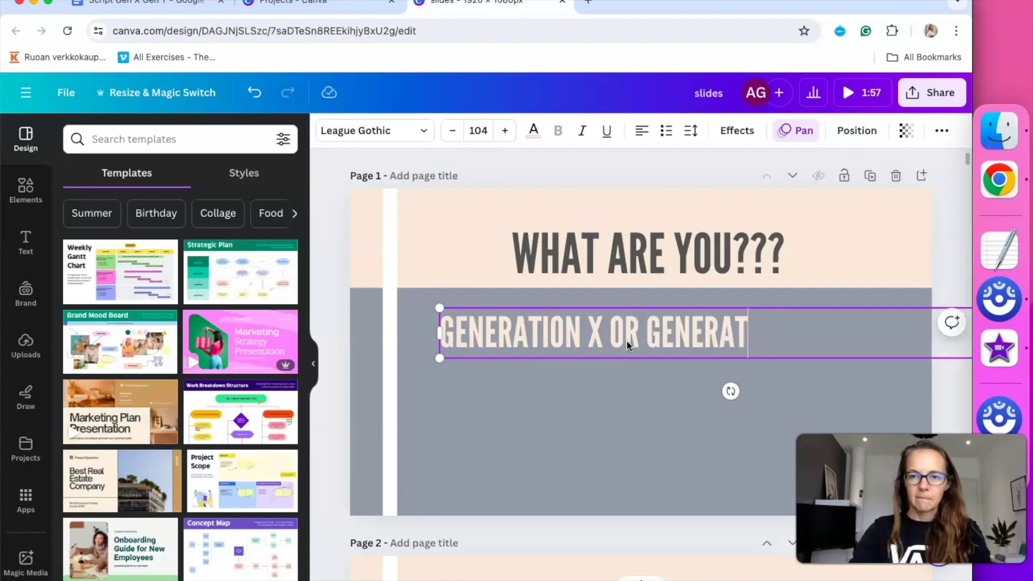
{"action": "type", "text": "ION Y"}
- Break the text into three lines: "GENERATION X", "OR" and "GENERATION Y"
{"action": "left_click", "coordinate": [610, 329]}
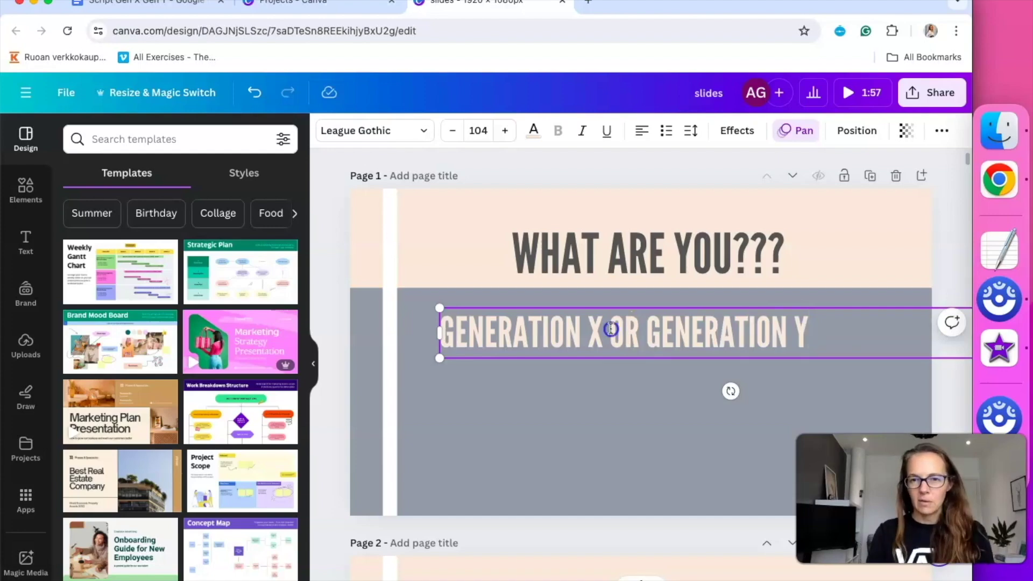
{"action": "key", "text": "Return"}
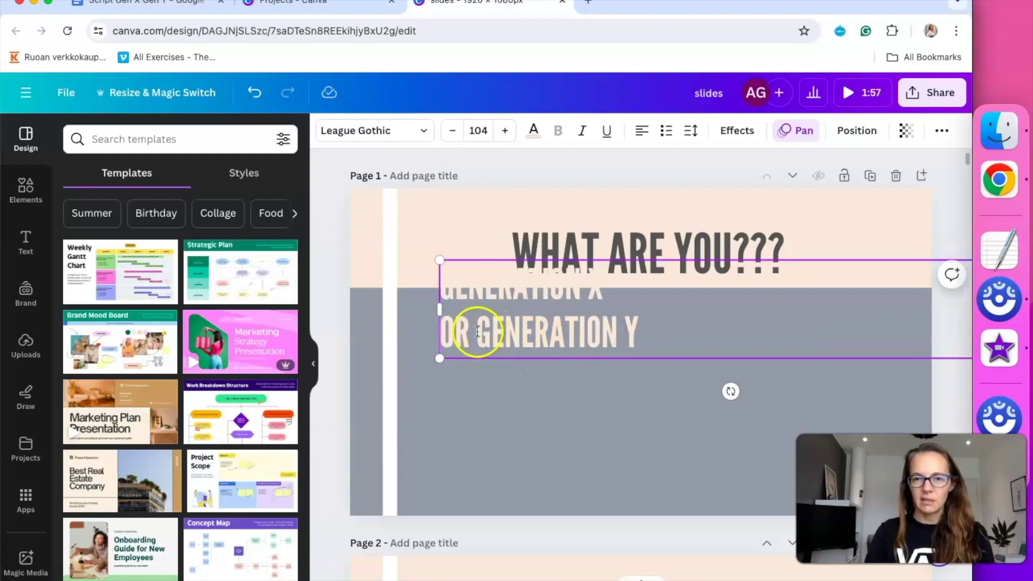
{"action": "key", "text": "Return"}
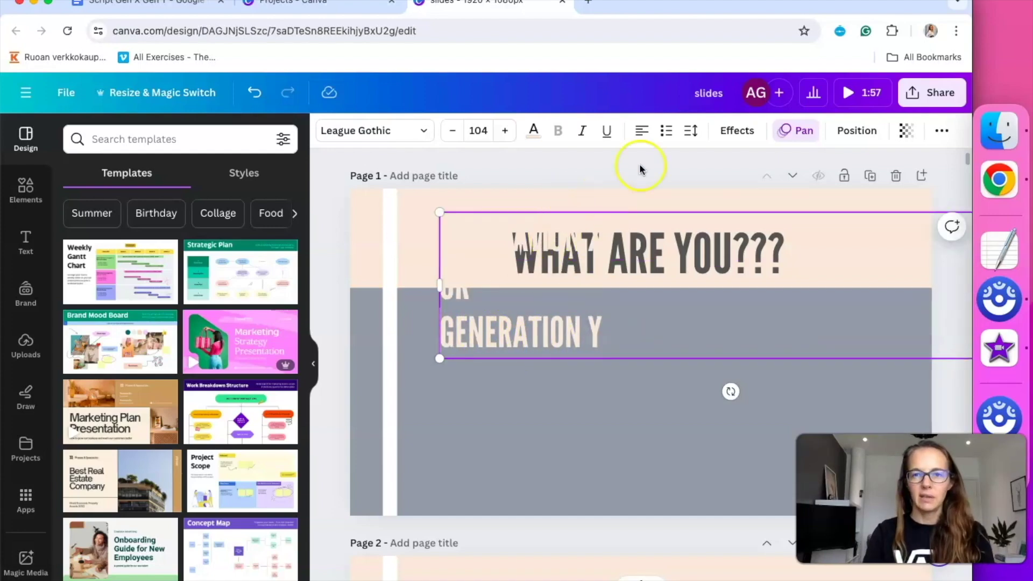
- Try other text alignments on the "GENERATION Y" line
{"action": "left_click", "coordinate": [646, 134]}
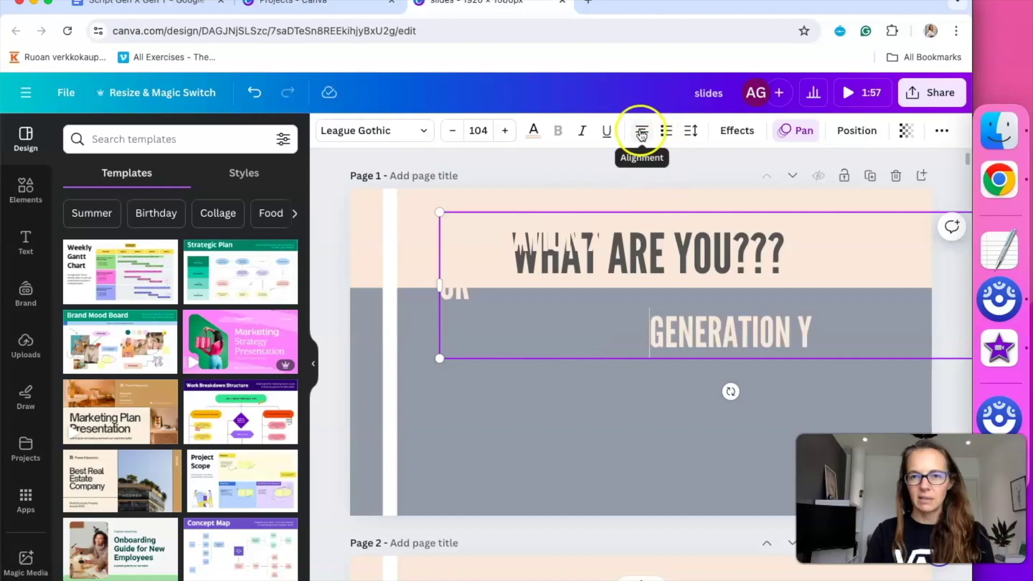
{"action": "left_click", "coordinate": [641, 134]}
{"action": "left_click", "coordinate": [641, 134]}
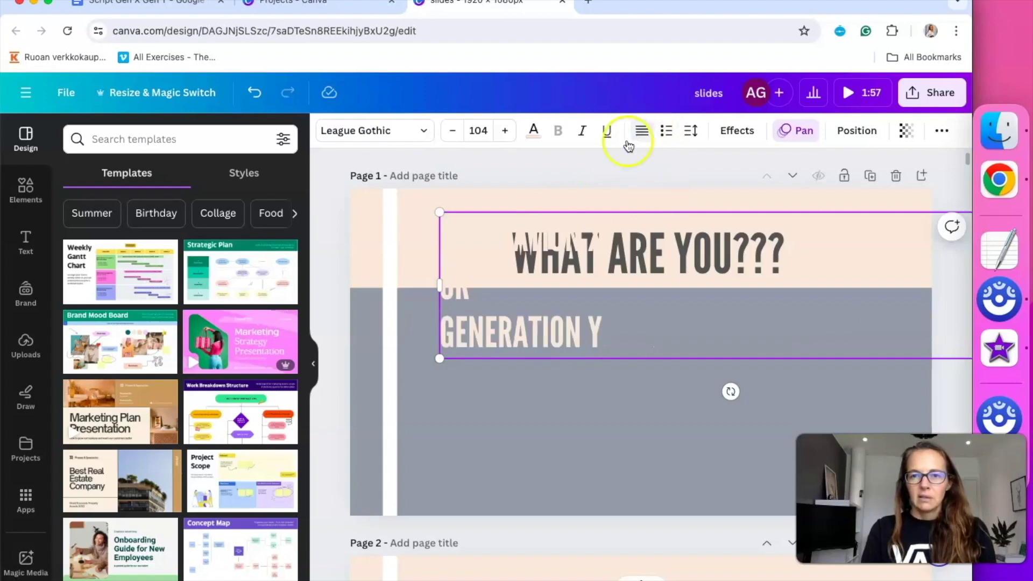
- Move the three-line generation text down into the grey area beneath the title
{"action": "left_click", "coordinate": [493, 423]}
{"action": "left_click", "coordinate": [516, 342]}
{"action": "left_click_drag", "start_coordinate": [516, 341], "coordinate": [505, 434]}
{"action": "double_click", "coordinate": [505, 434]}
- Centre-align all three lines of the generation text and move its text box to sit centred under the title
{"action": "left_click", "coordinate": [611, 427]}
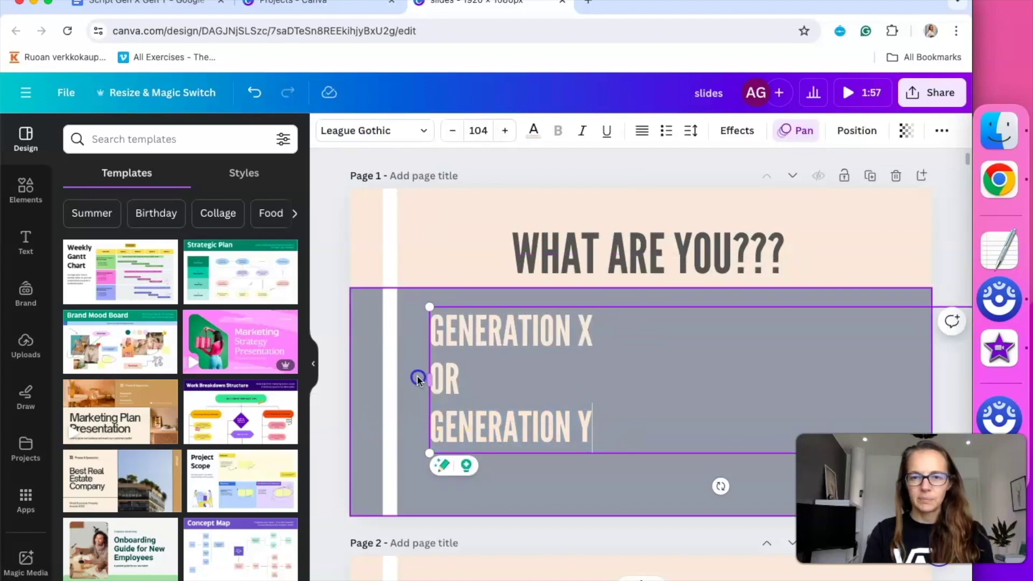
{"action": "left_click", "coordinate": [443, 322], "text": "shift"}
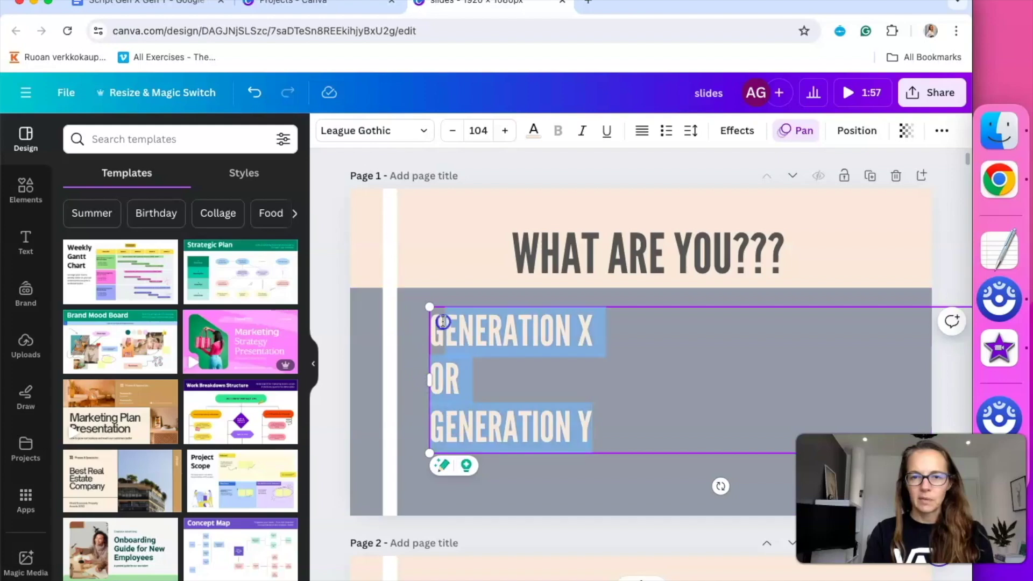
{"action": "left_click", "coordinate": [391, 346]}
{"action": "left_click", "coordinate": [464, 343]}
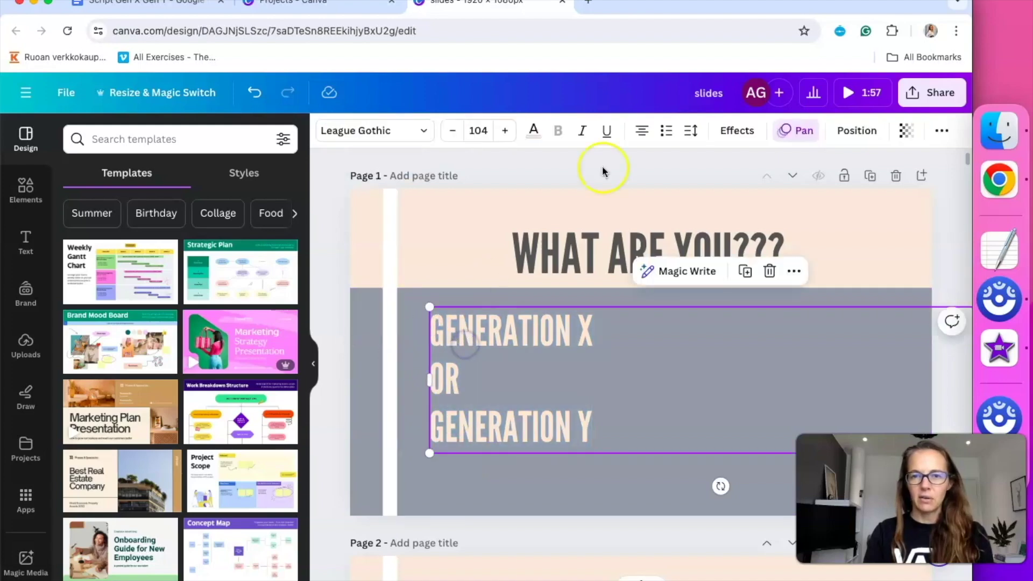
{"action": "left_click", "coordinate": [643, 132]}
{"action": "left_click", "coordinate": [644, 134]}
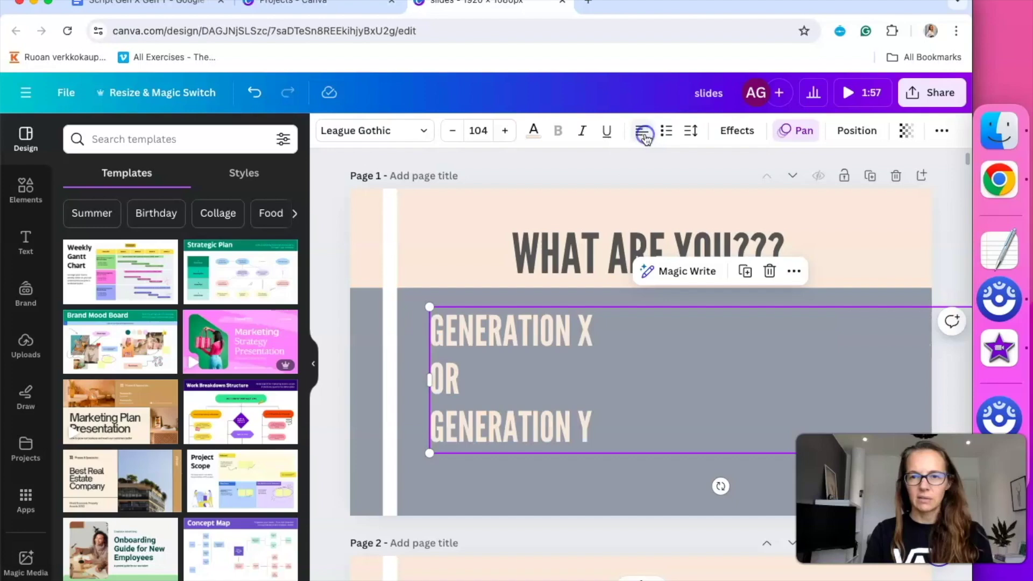
{"action": "left_click", "coordinate": [644, 133]}
{"action": "left_click_drag", "start_coordinate": [662, 338], "coordinate": [596, 338]}
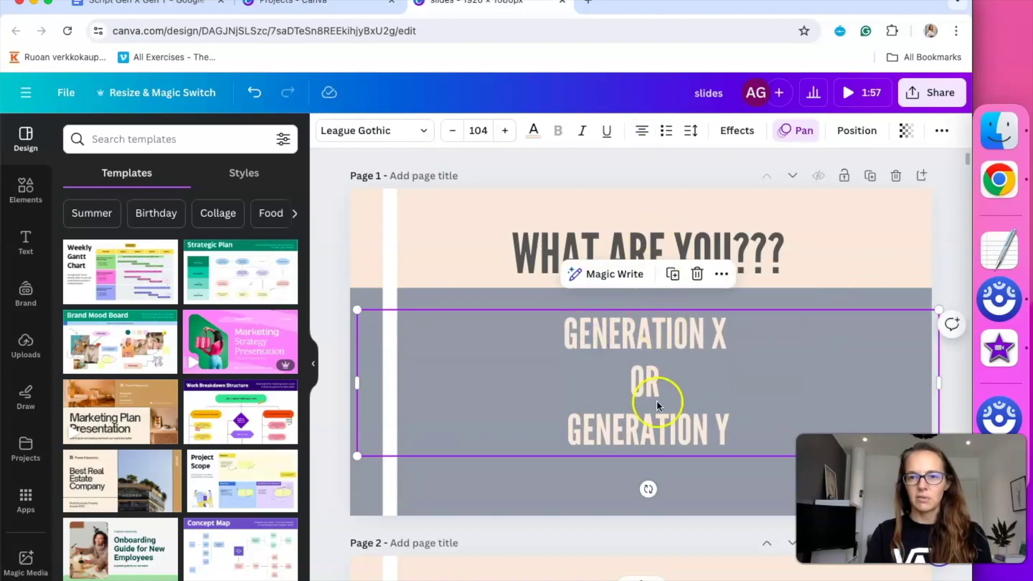
{"action": "left_click", "coordinate": [847, 378]}
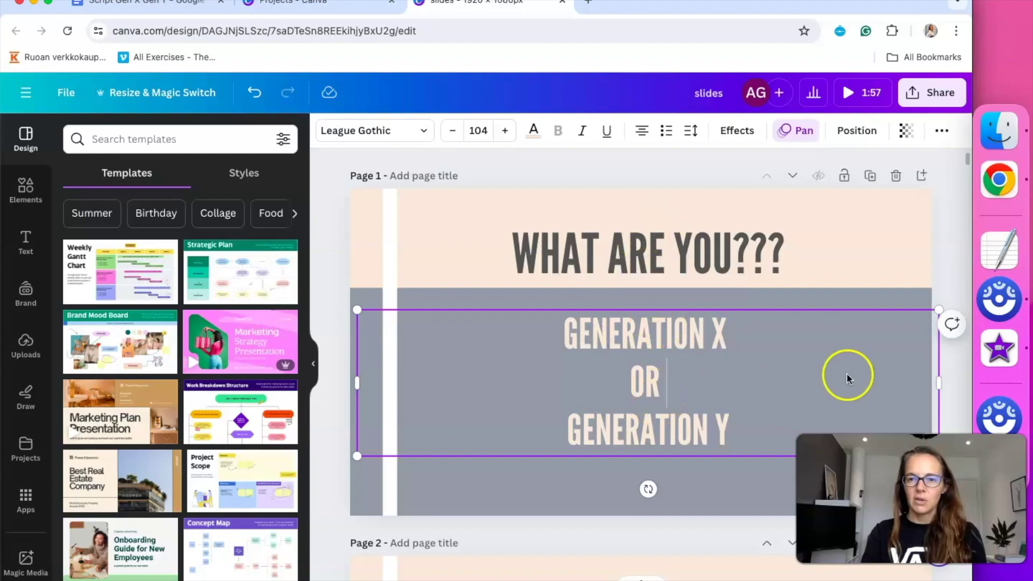
{"action": "left_click", "coordinate": [962, 215]}
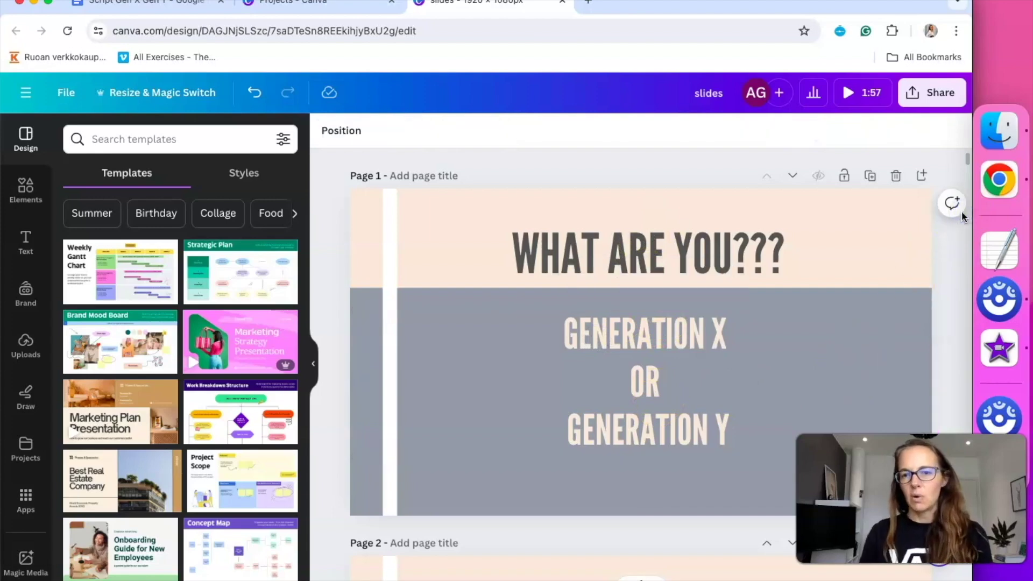
- Open the download settings for the design and set the file type to PNG
{"action": "left_click", "coordinate": [936, 102]}
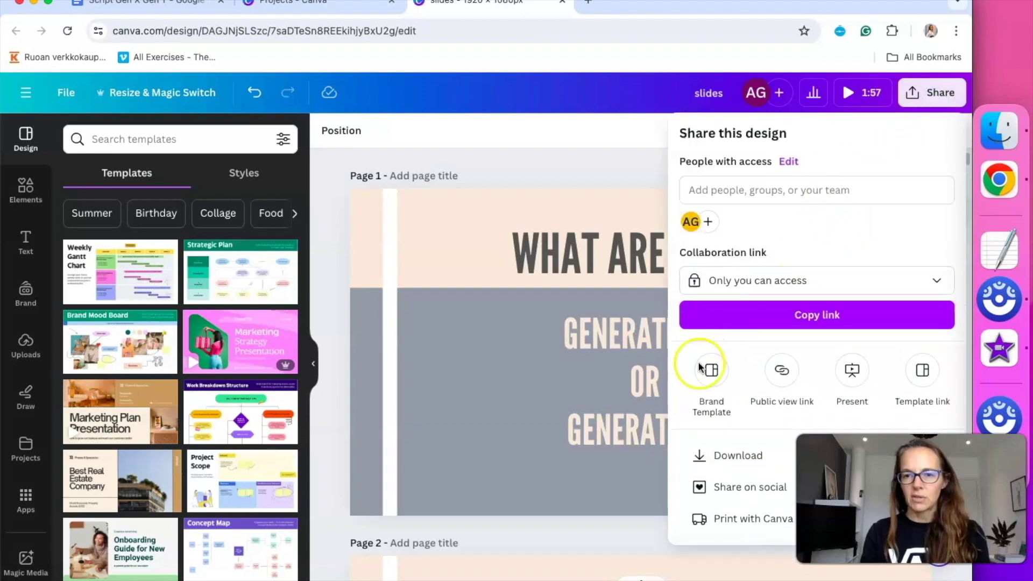
{"action": "left_click", "coordinate": [734, 455]}
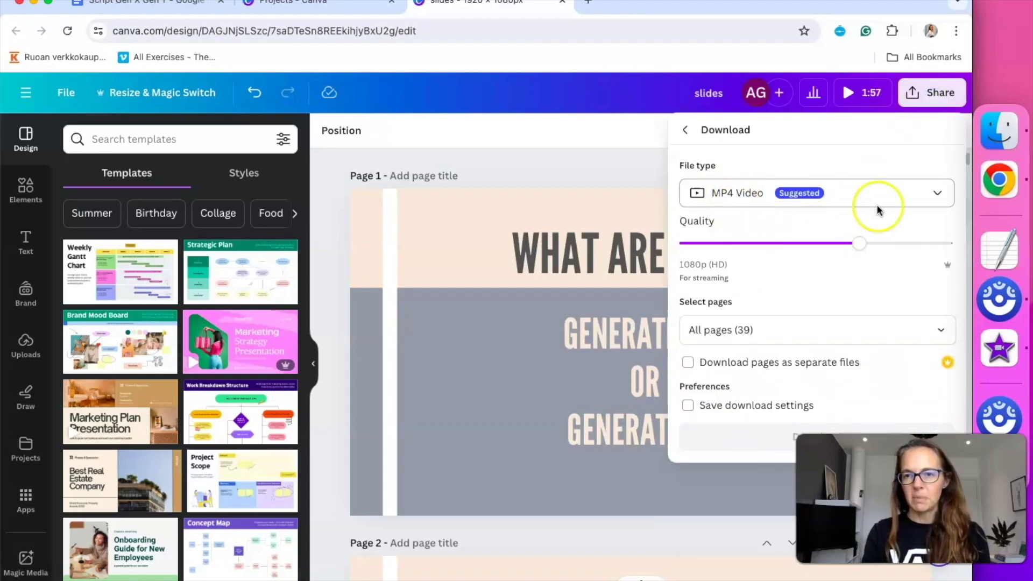
{"action": "left_click", "coordinate": [942, 195]}
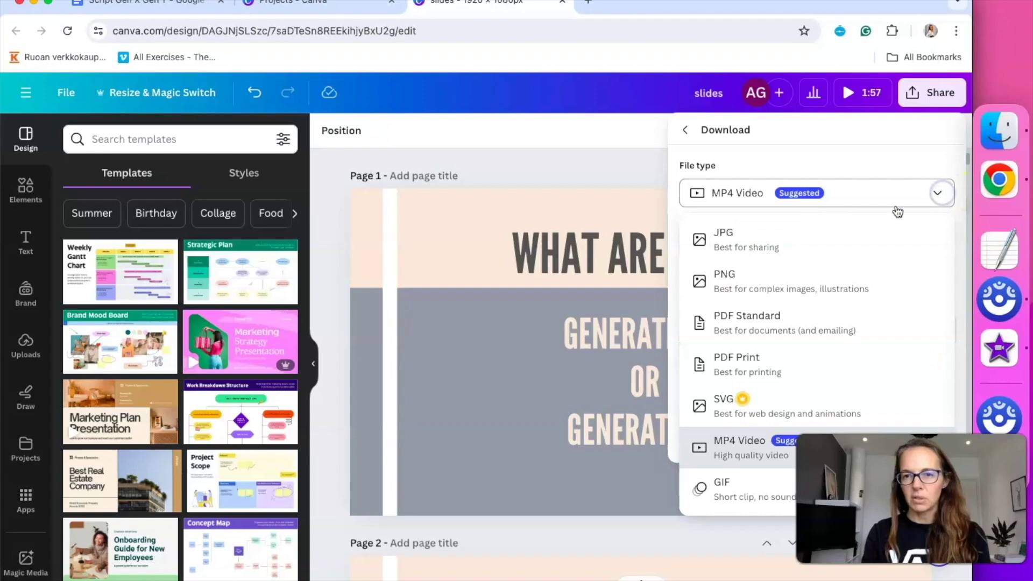
{"action": "left_click", "coordinate": [739, 280]}
{"action": "left_click", "coordinate": [731, 493]}
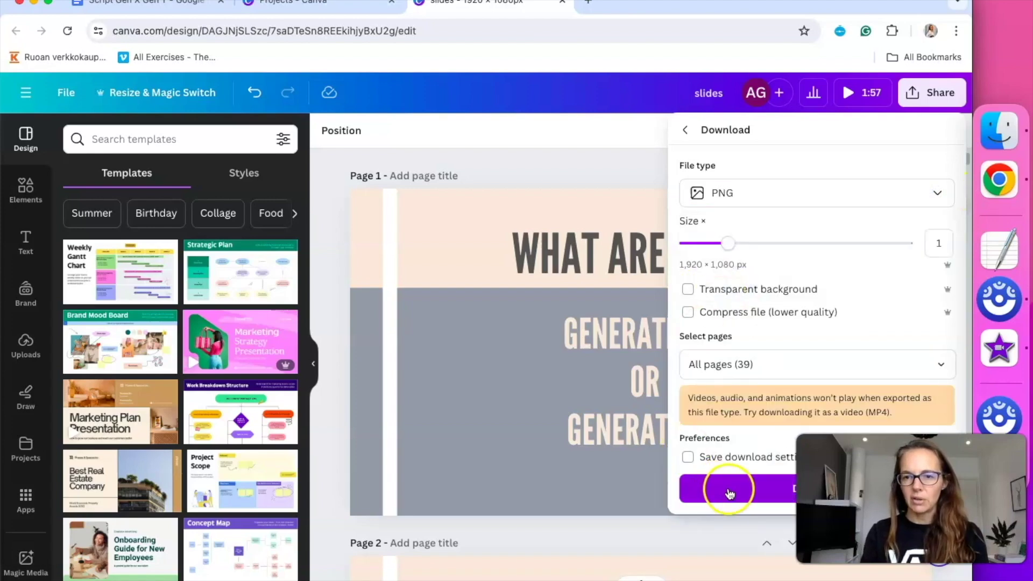
- Restrict the download to page 1 only and download the slide
{"action": "left_click", "coordinate": [942, 368]}
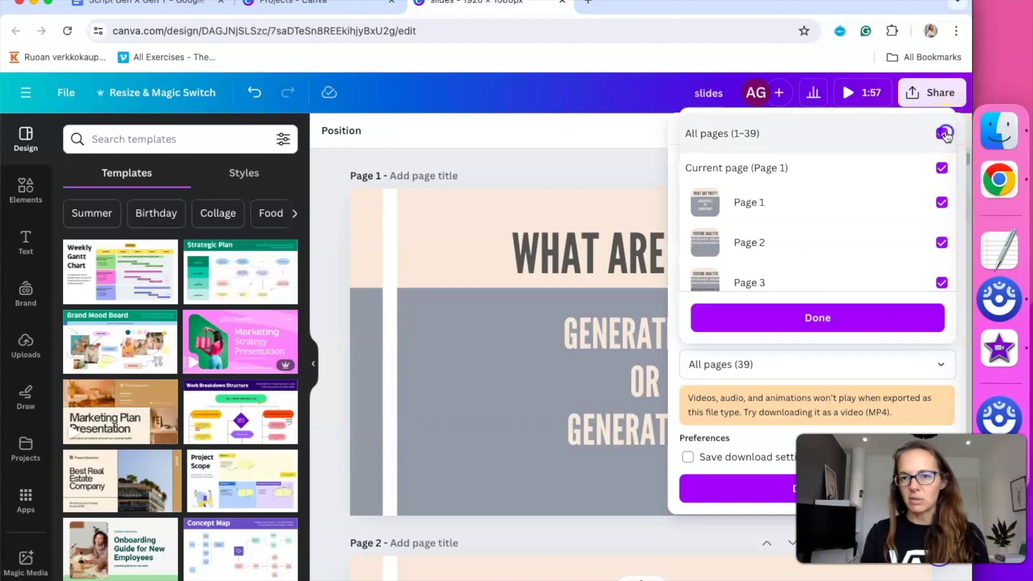
{"action": "left_click", "coordinate": [943, 134]}
{"action": "left_click", "coordinate": [941, 203]}
{"action": "left_click", "coordinate": [828, 321]}
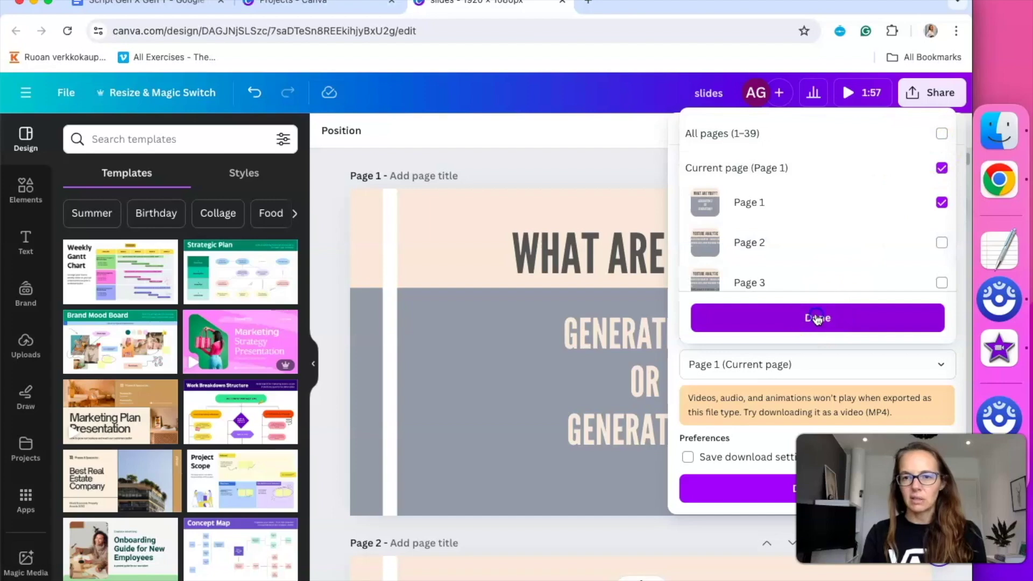
{"action": "left_click", "coordinate": [818, 320]}
{"action": "left_click", "coordinate": [740, 490]}
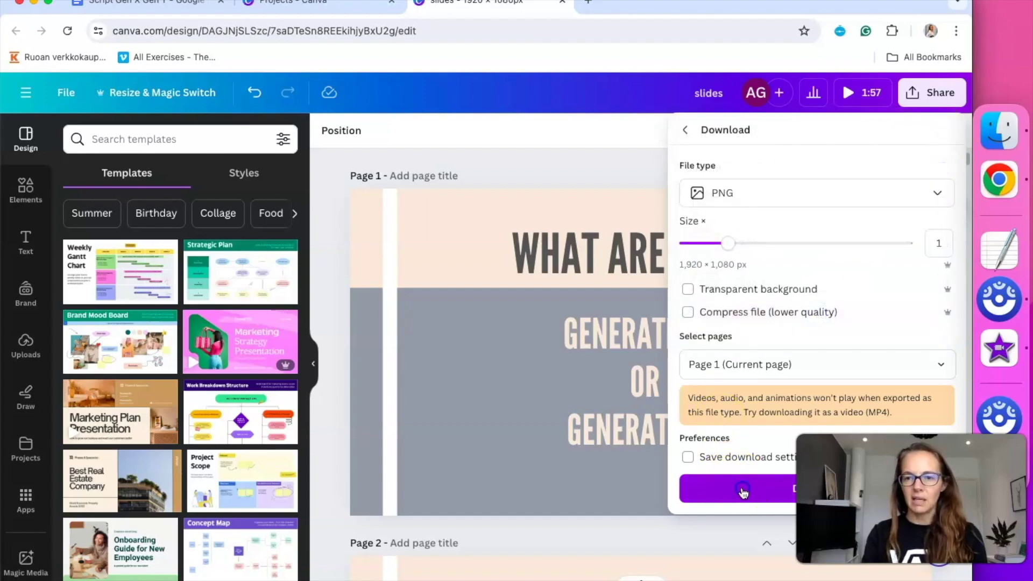
- Switch to iMovie and import the downloaded slides (4).png from the Downloads folder into the genx project media
{"action": "left_click", "coordinate": [997, 350]}
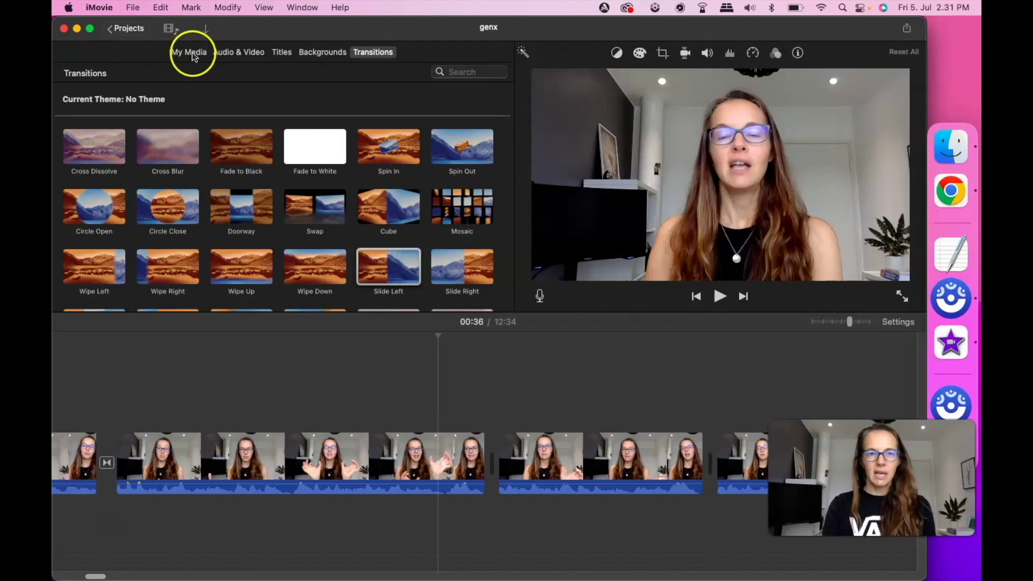
{"action": "left_click", "coordinate": [194, 54]}
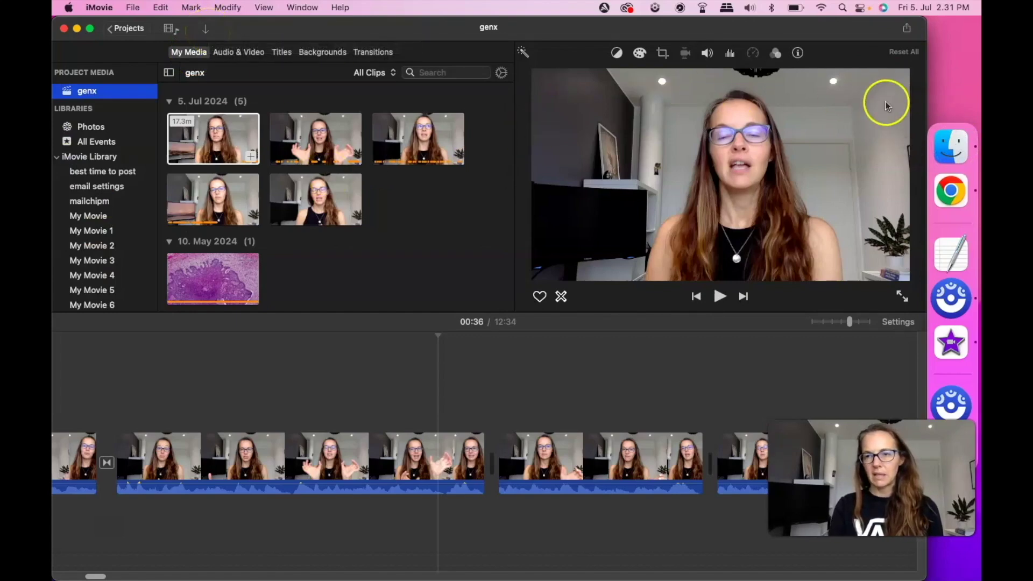
{"action": "left_click", "coordinate": [948, 151]}
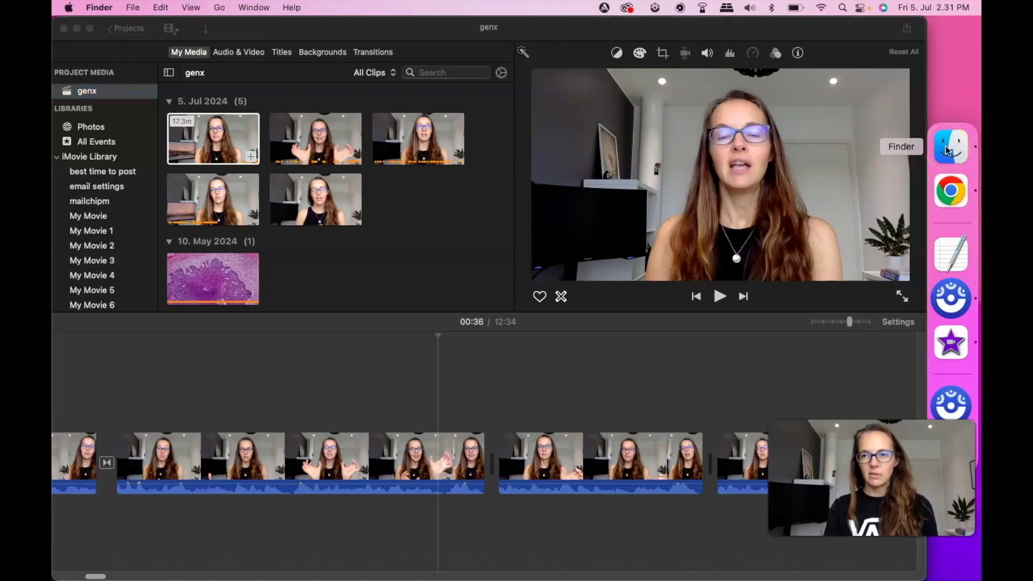
{"action": "left_click", "coordinate": [380, 117]}
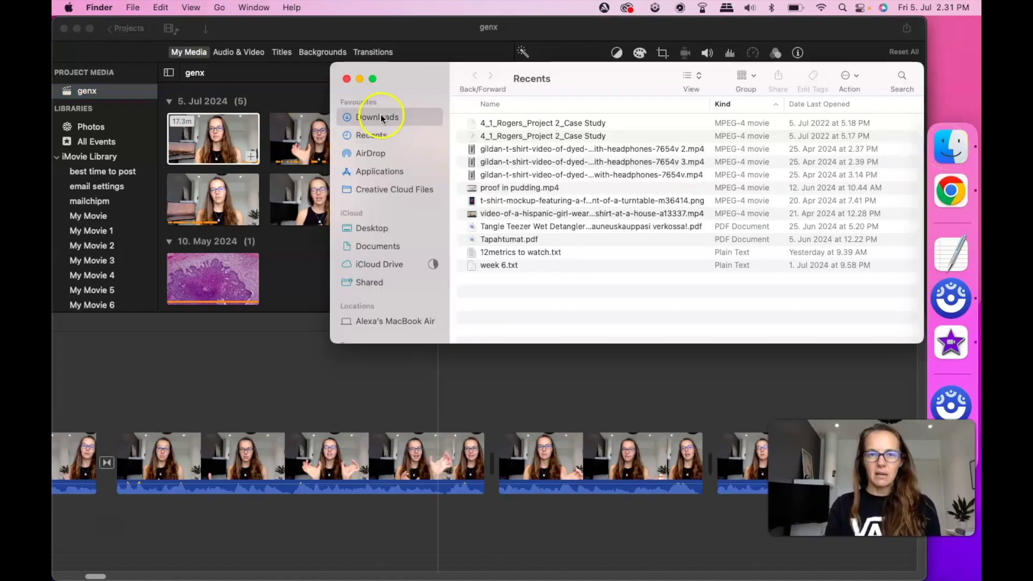
{"action": "scroll", "coordinate": [509, 210], "scroll_direction": "up", "scroll_amount": 10}
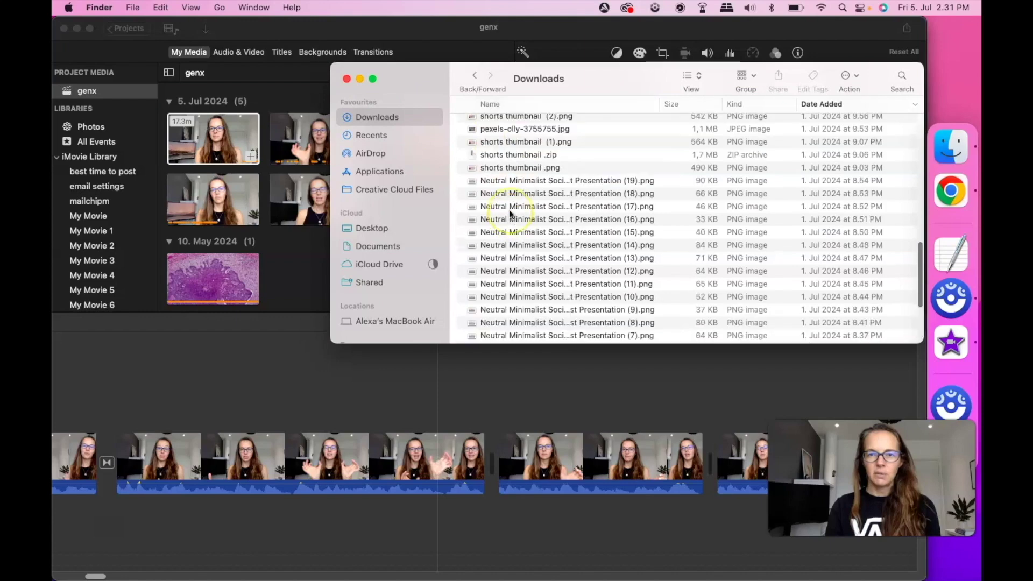
{"action": "left_click", "coordinate": [509, 125]}
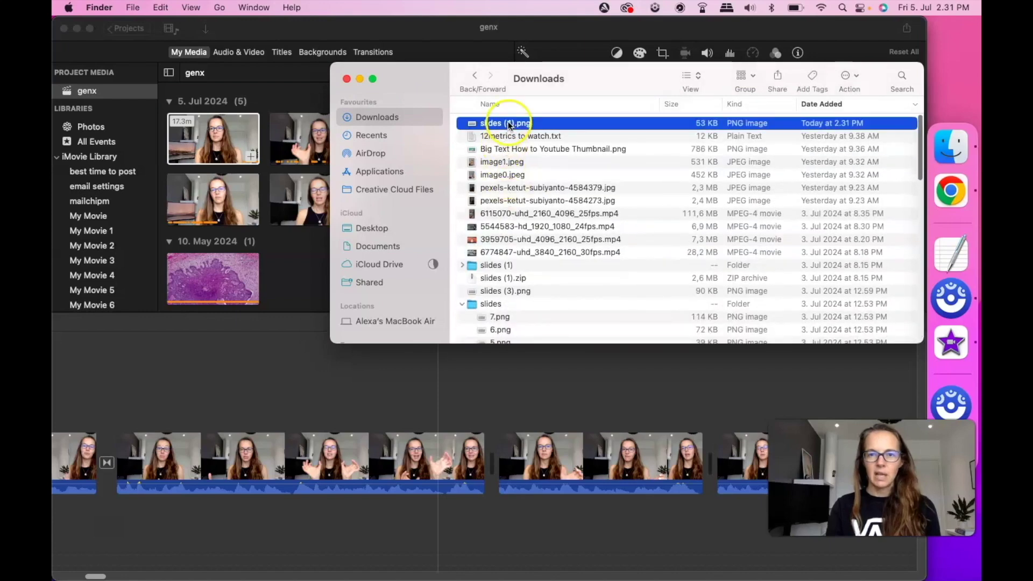
{"action": "left_click_drag", "start_coordinate": [482, 129], "coordinate": [292, 270]}
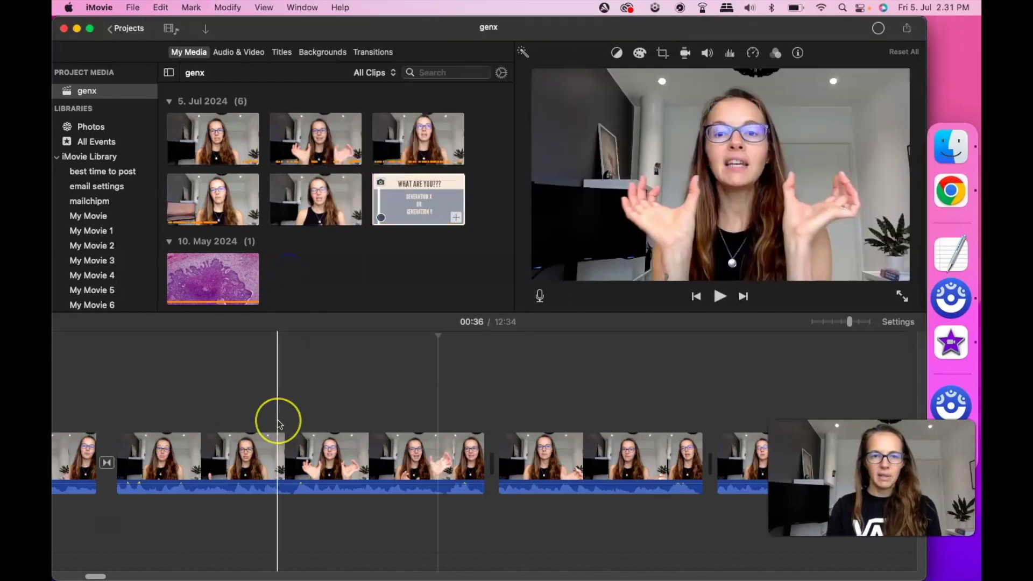
- Play back from about 00:30 to find the insertion point, and place the WHAT ARE YOU??? slide above the footage at 00:31
{"action": "key", "text": "space"}
{"action": "left_click", "coordinate": [186, 425]}
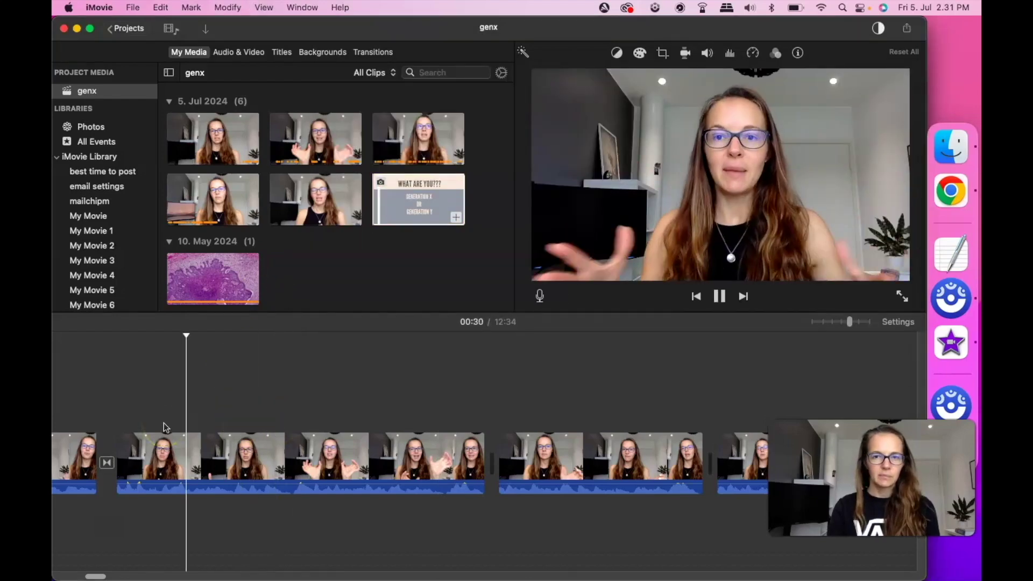
{"action": "key", "text": "space"}
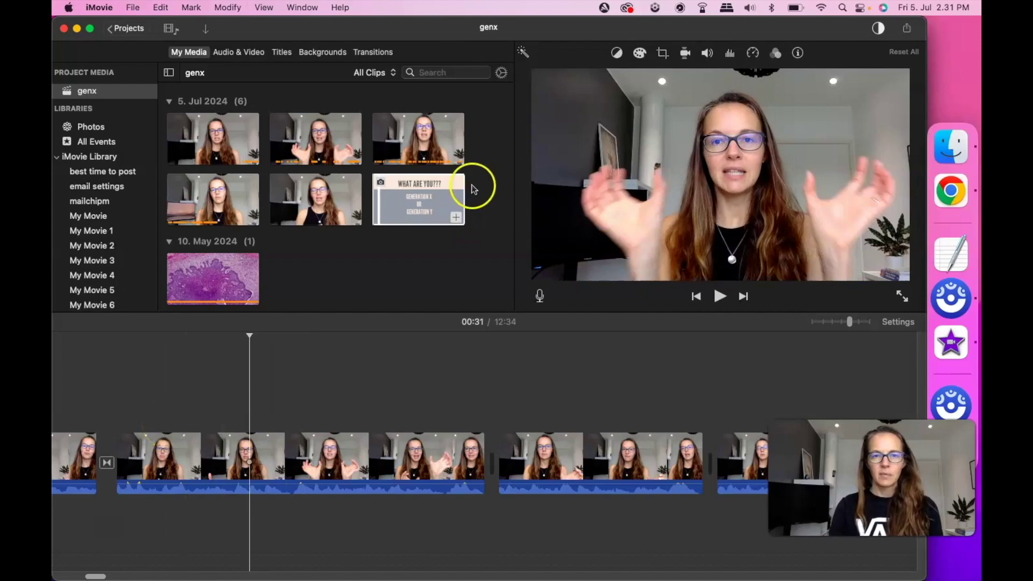
{"action": "left_click_drag", "start_coordinate": [420, 188], "coordinate": [251, 402]}
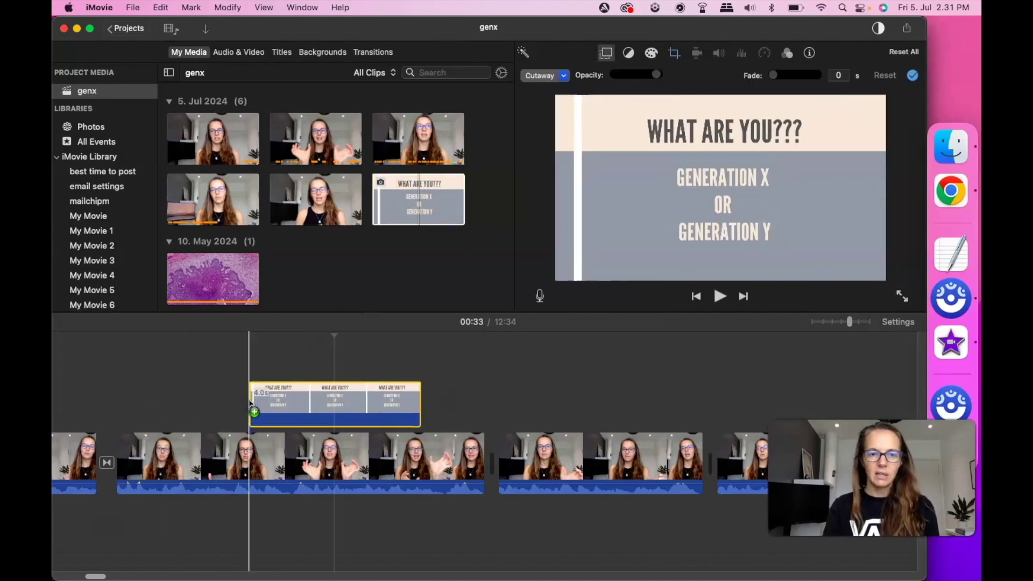
- Set the WHAT ARE YOU??? slide's crop style to Fit and add a short fade at the start and end of the clip
{"action": "left_click", "coordinate": [308, 408]}
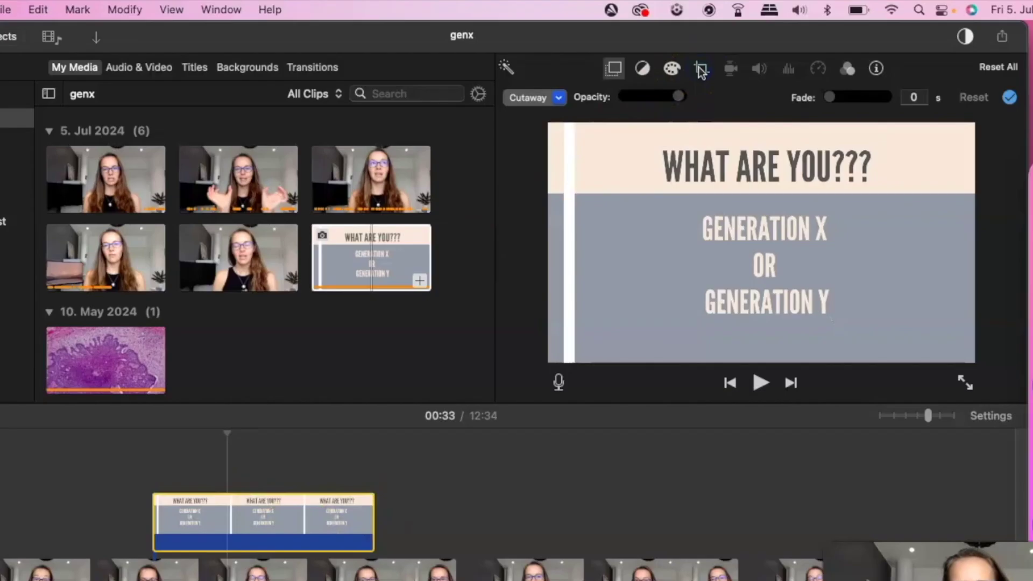
{"action": "left_click", "coordinate": [701, 71]}
{"action": "left_click", "coordinate": [621, 99]}
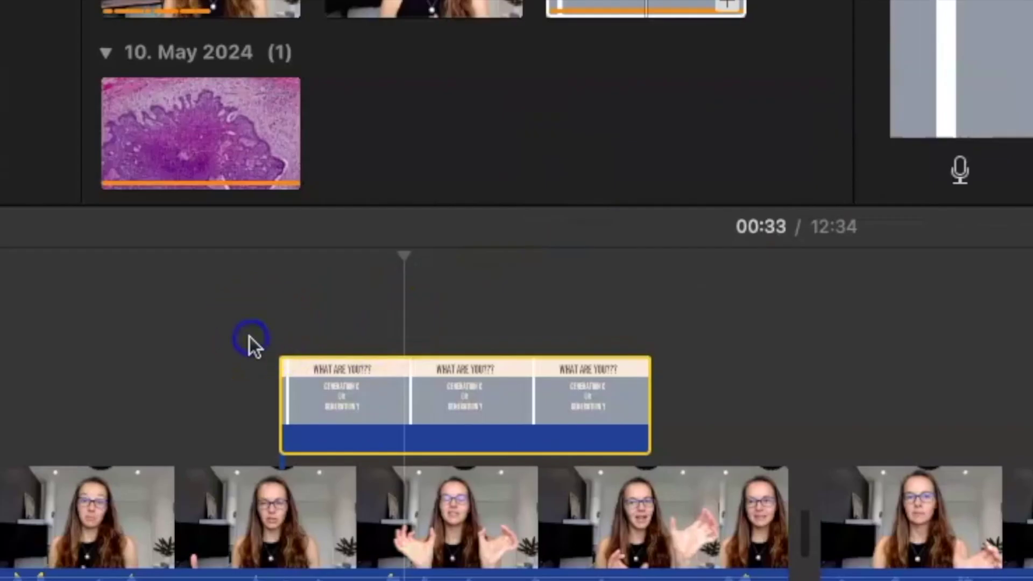
{"action": "left_click", "coordinate": [249, 337]}
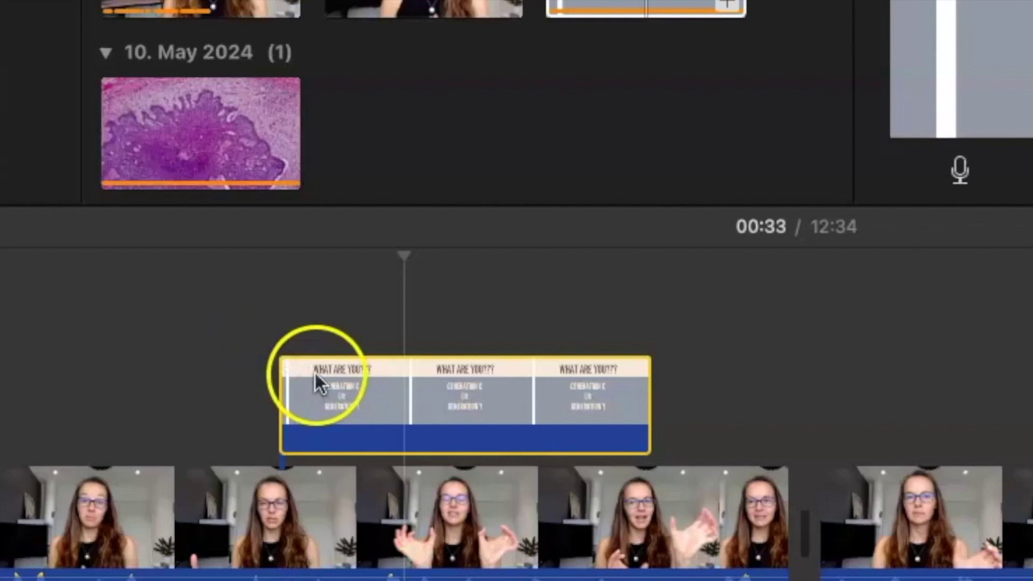
{"action": "left_click", "coordinate": [286, 359]}
{"action": "left_click_drag", "start_coordinate": [286, 360], "coordinate": [294, 360]}
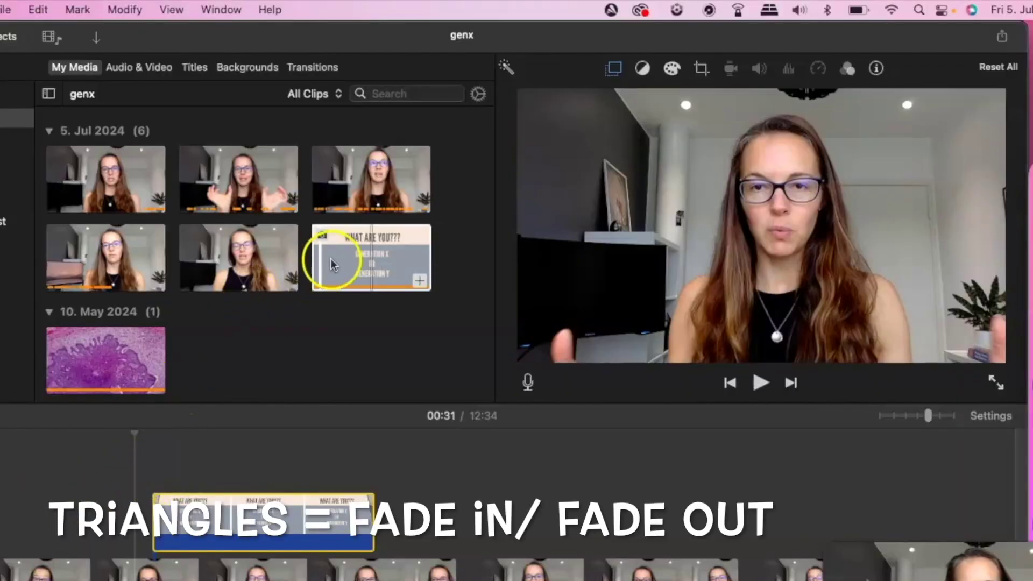
- Play back the WHAT ARE YOU??? slide section from 00:31 and extend the end of the slide clip slightly
{"action": "left_click", "coordinate": [347, 268]}
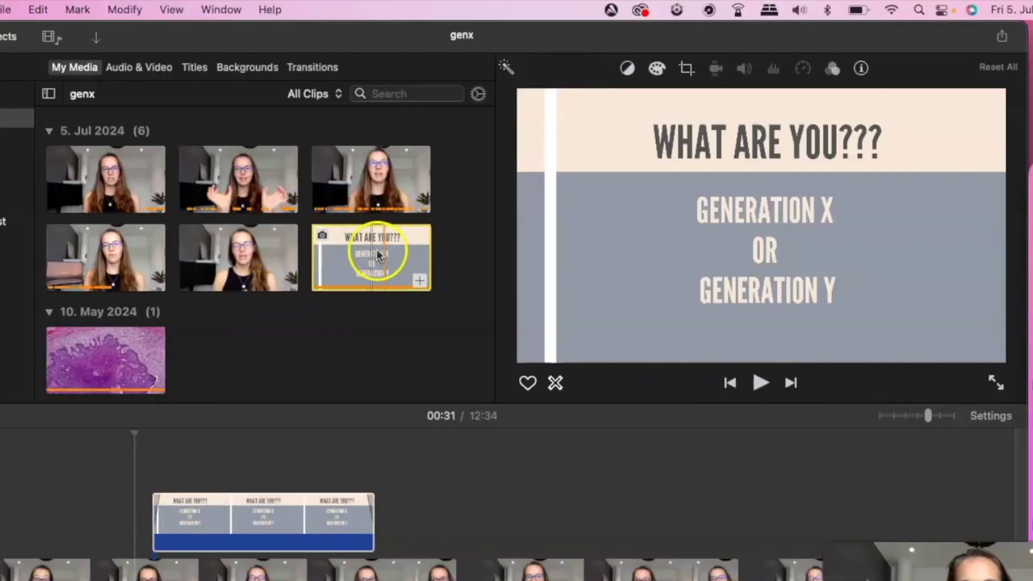
{"action": "left_click", "coordinate": [215, 513]}
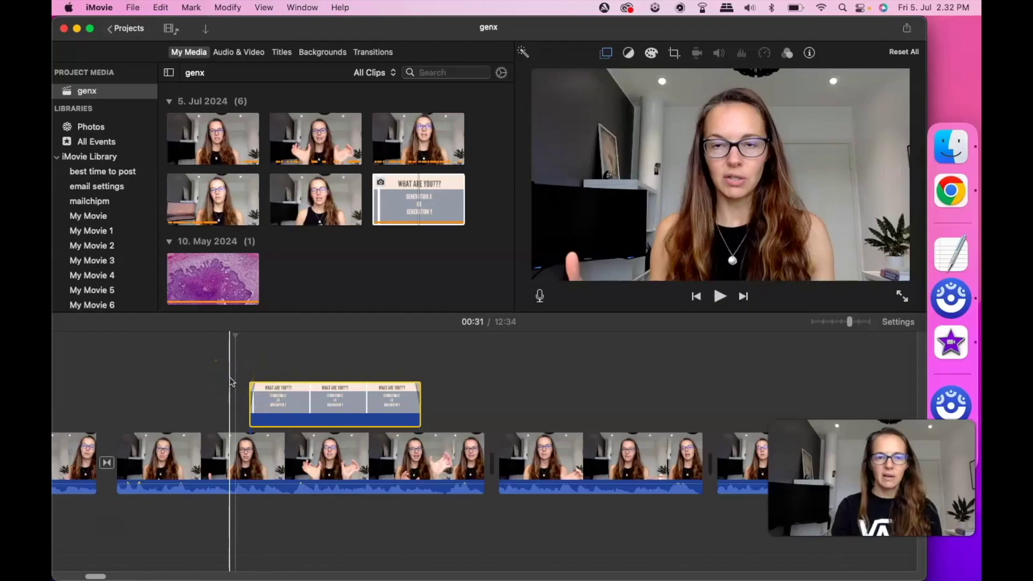
{"action": "key", "text": "space"}
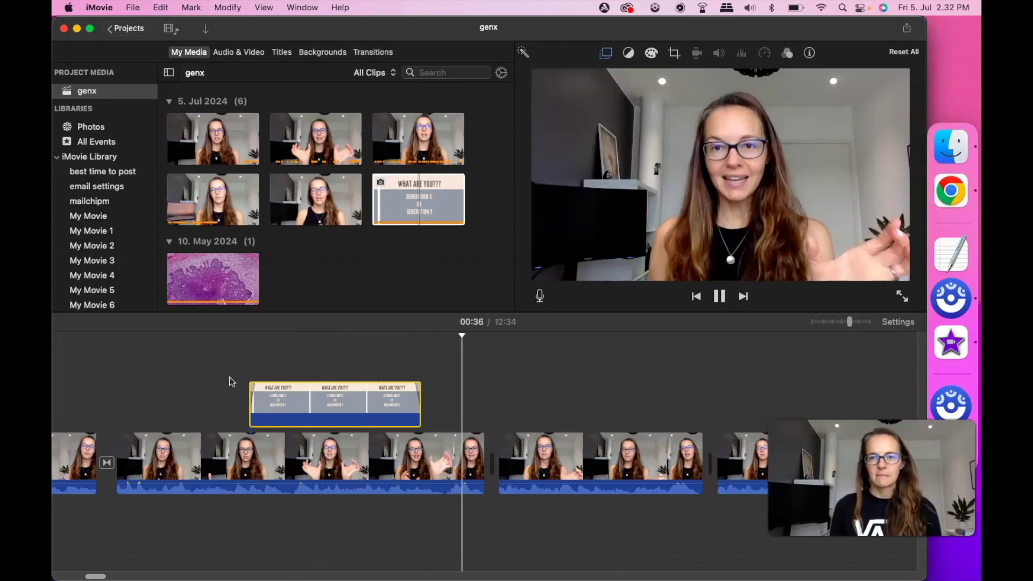
{"action": "left_click", "coordinate": [422, 403]}
{"action": "left_click_drag", "start_coordinate": [421, 403], "coordinate": [443, 400]}
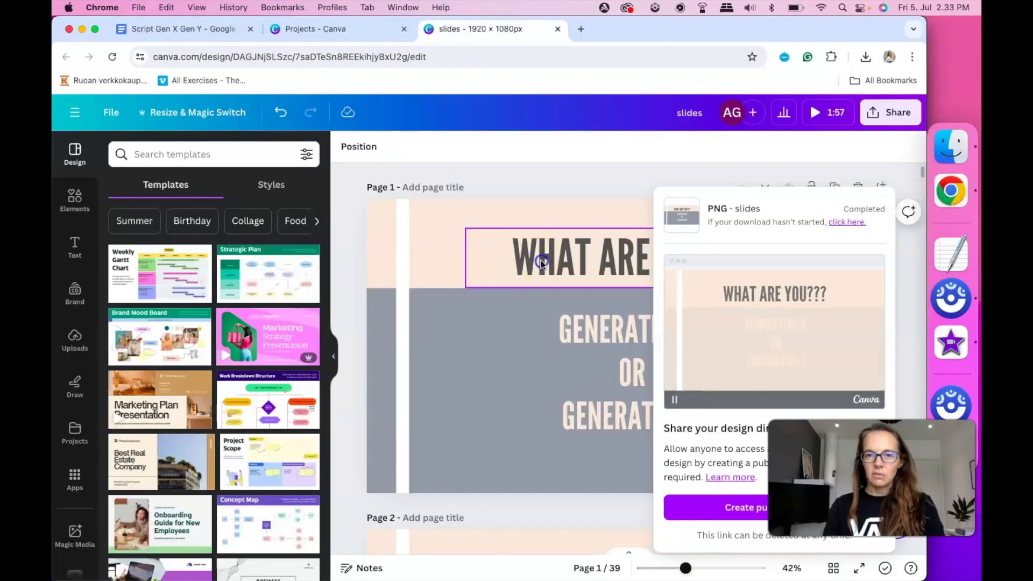
- Switch to the Canva slides design and change page 1's title to GEN. X: and its body text to 1965 - 1980
{"action": "left_click", "coordinate": [541, 259]}
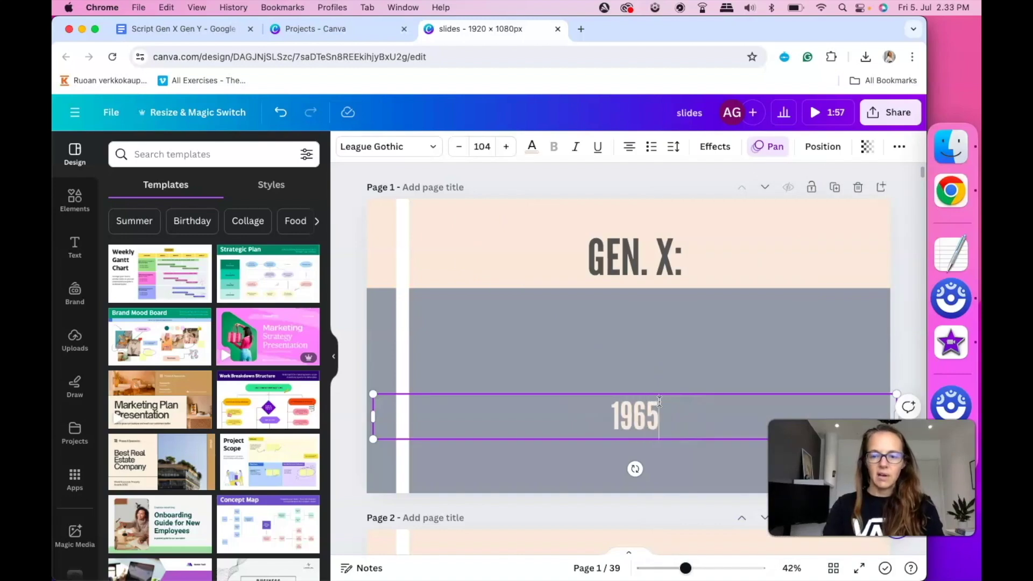
{"action": "type", "text": "- 190"}
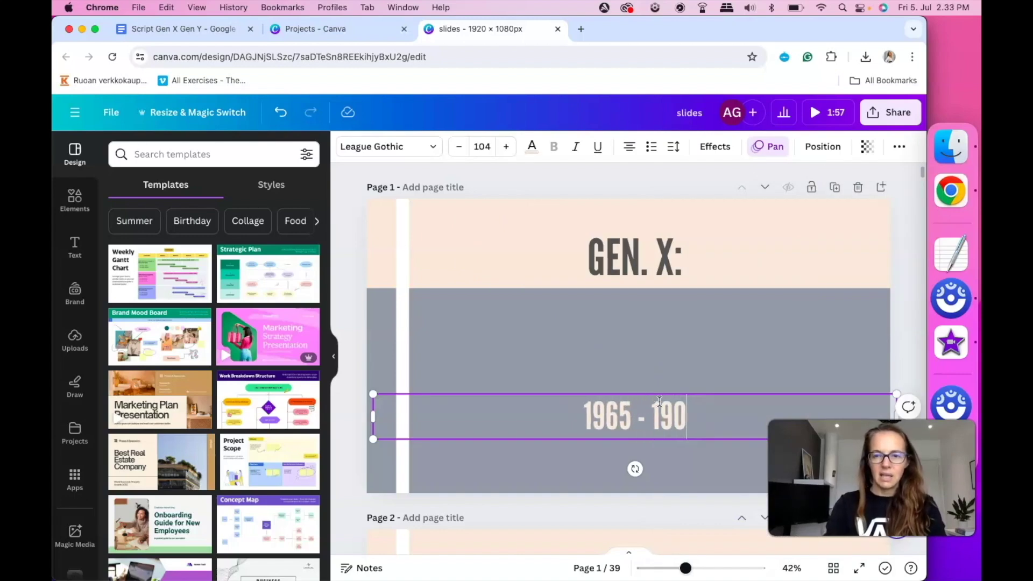
{"action": "key", "text": "BackSpace"}
{"action": "type", "text": "80"}
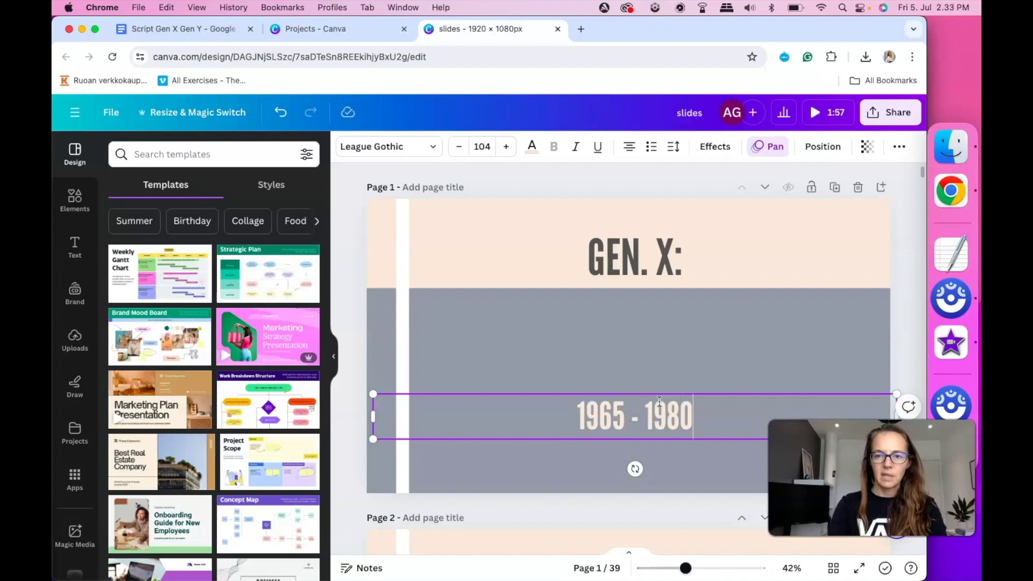
- Move the 1965 - 1980 text up beneath the GEN. X: title and enlarge its font size to 147
{"action": "left_click_drag", "start_coordinate": [374, 394], "coordinate": [333, 385]}
{"action": "left_click_drag", "start_coordinate": [571, 424], "coordinate": [585, 365]}
{"action": "double_click", "coordinate": [585, 365]}
{"action": "left_click", "coordinate": [507, 146]}
{"action": "left_click", "coordinate": [506, 146]}
{"action": "left_click", "coordinate": [506, 147]}
{"action": "left_click", "coordinate": [507, 147]}
{"action": "left_click", "coordinate": [506, 146]}
{"action": "left_click", "coordinate": [506, 147]}
{"action": "left_click", "coordinate": [507, 146]}
{"action": "left_click", "coordinate": [506, 146]}
{"action": "left_click", "coordinate": [507, 146]}
{"action": "left_click", "coordinate": [507, 147]}
{"action": "left_click", "coordinate": [507, 146]}
{"action": "left_click", "coordinate": [506, 146]}
{"action": "left_click", "coordinate": [507, 146]}
{"action": "left_click", "coordinate": [507, 146]}
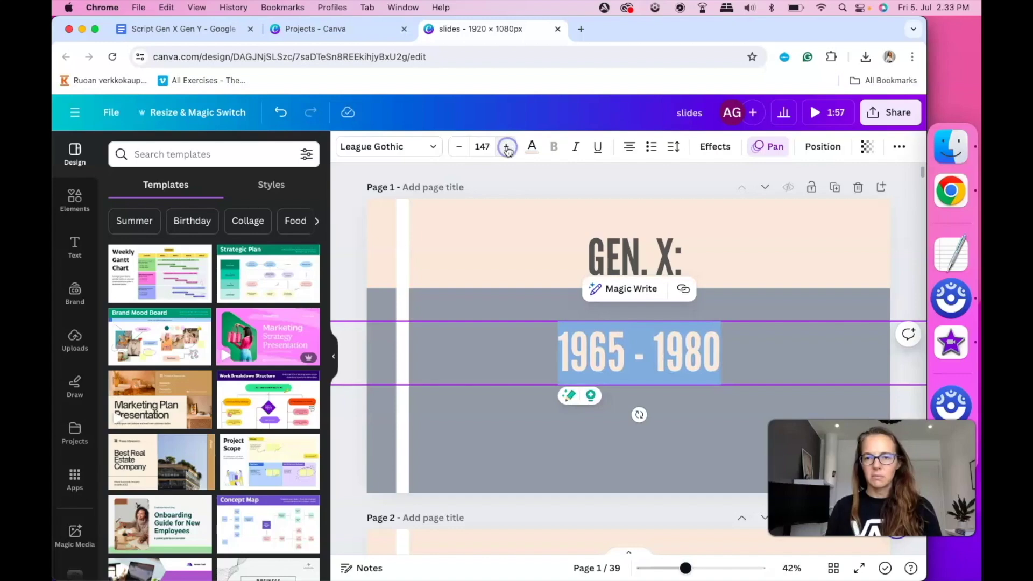
{"action": "left_click", "coordinate": [511, 431]}
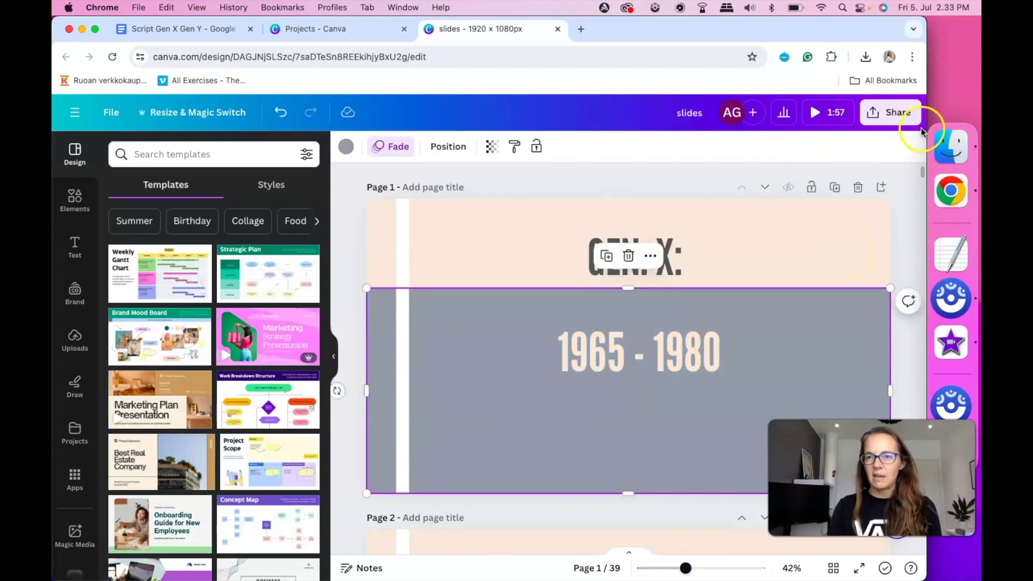
- Download only page 1 of the design as a PNG
{"action": "left_click", "coordinate": [902, 119]}
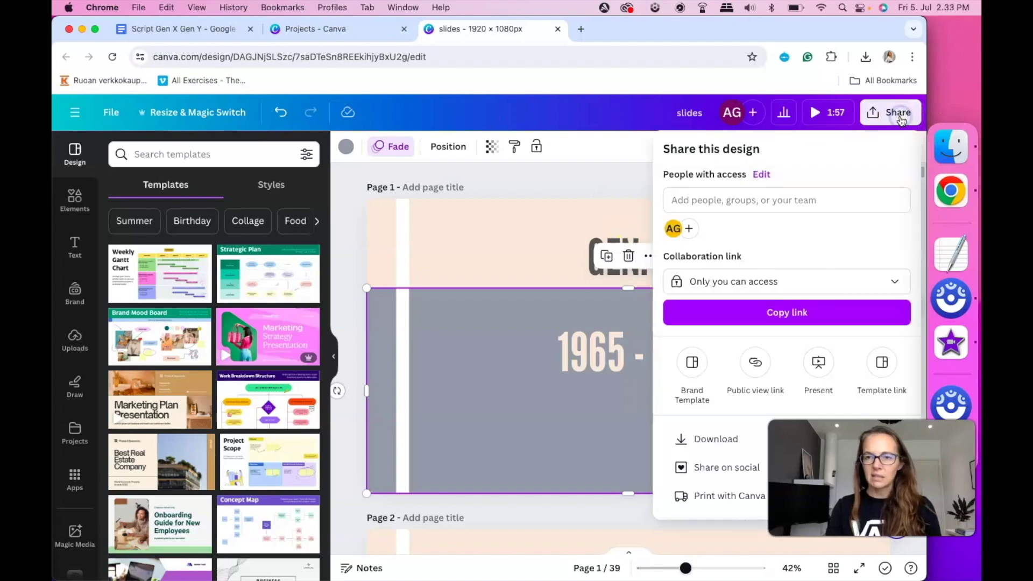
{"action": "left_click", "coordinate": [730, 445]}
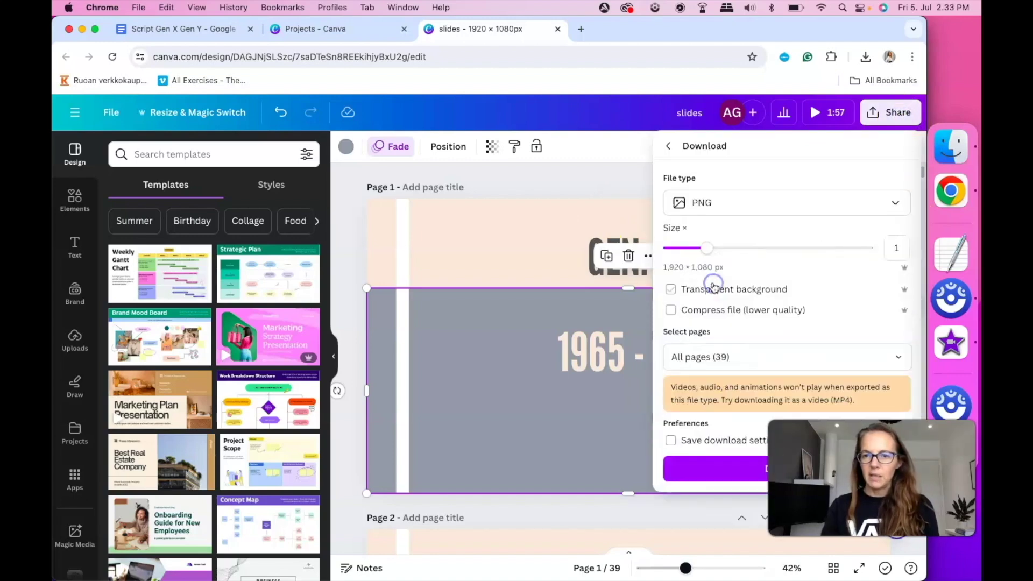
{"action": "left_click", "coordinate": [897, 357]}
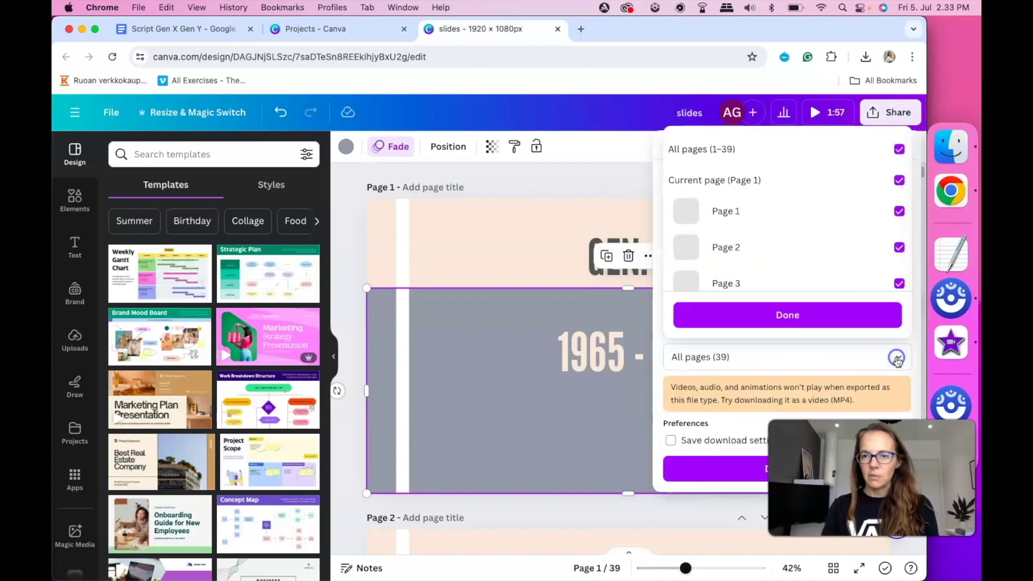
{"action": "left_click", "coordinate": [901, 154]}
{"action": "left_click", "coordinate": [899, 210]}
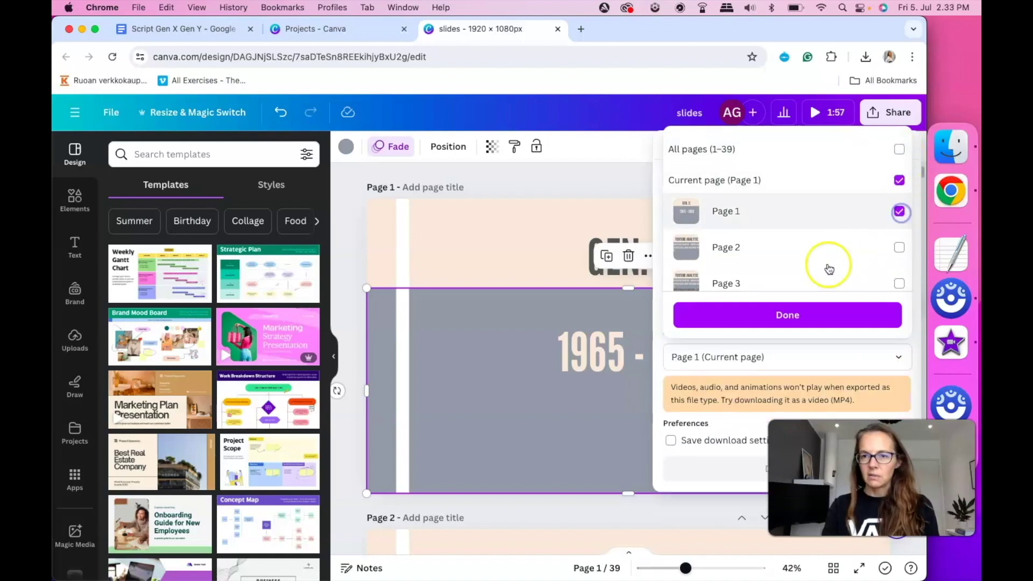
{"action": "left_click", "coordinate": [790, 314]}
{"action": "left_click", "coordinate": [710, 469]}
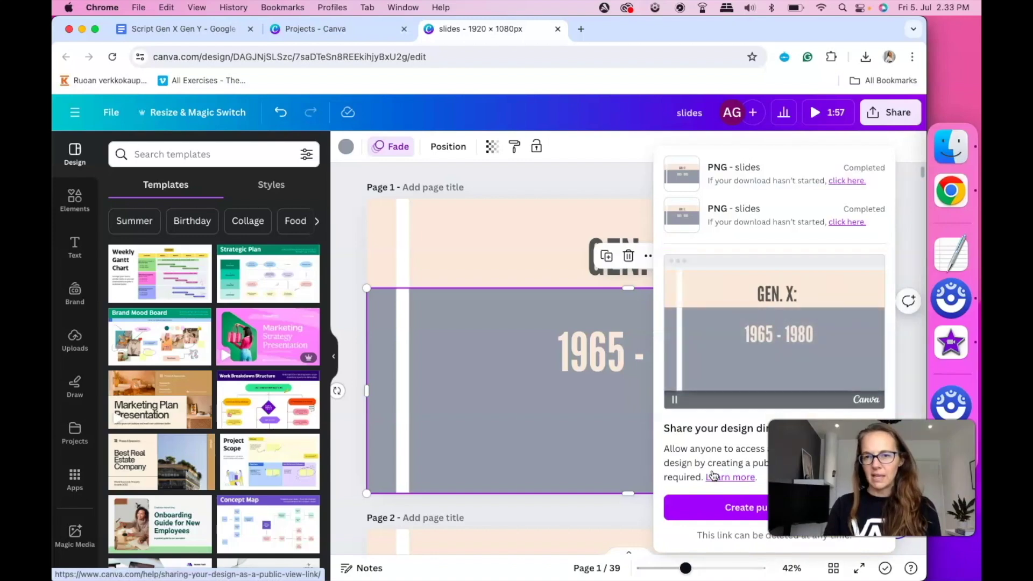
- Switch to iMovie and import slides (5).png from the Downloads folder into the genx project media
{"action": "left_click", "coordinate": [951, 342]}
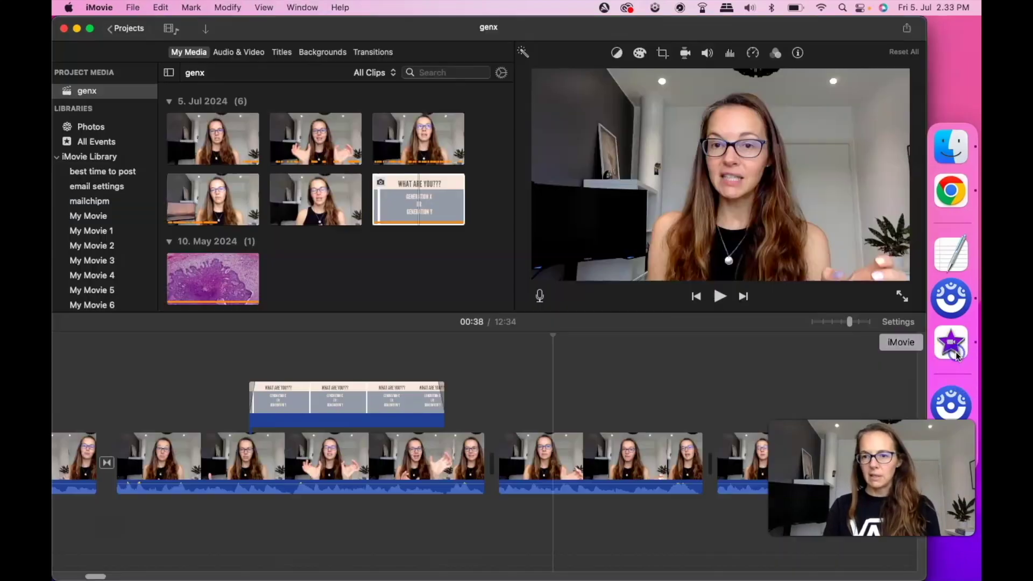
{"action": "left_click", "coordinate": [946, 155]}
{"action": "left_click", "coordinate": [556, 140]}
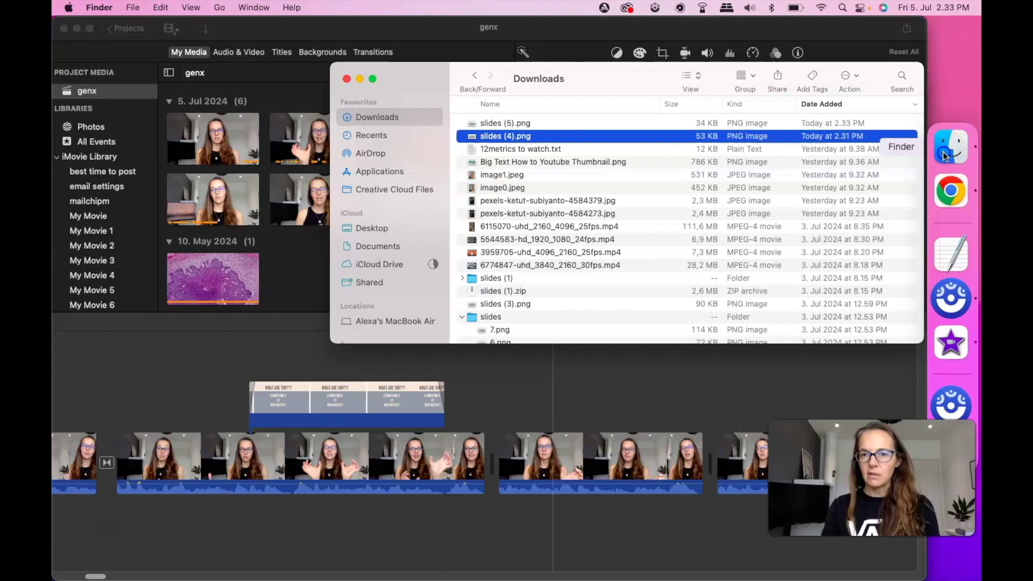
{"action": "left_click", "coordinate": [518, 124]}
{"action": "left_click_drag", "start_coordinate": [518, 124], "coordinate": [291, 274]}
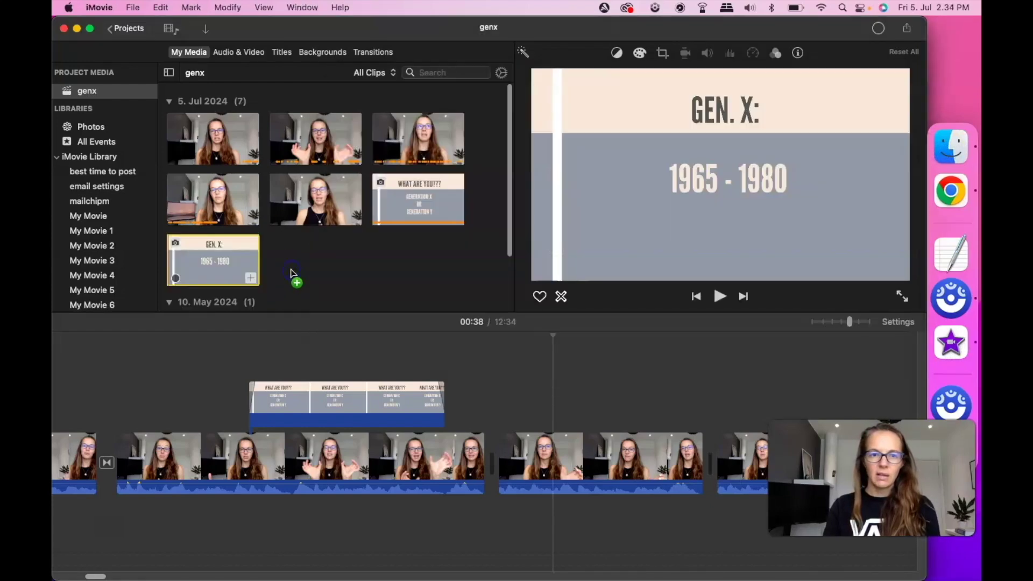
- Place the GEN. X slide above the start of the next video clip and set its crop style to Crop to Fill
{"action": "left_click_drag", "start_coordinate": [525, 344], "coordinate": [504, 396]}
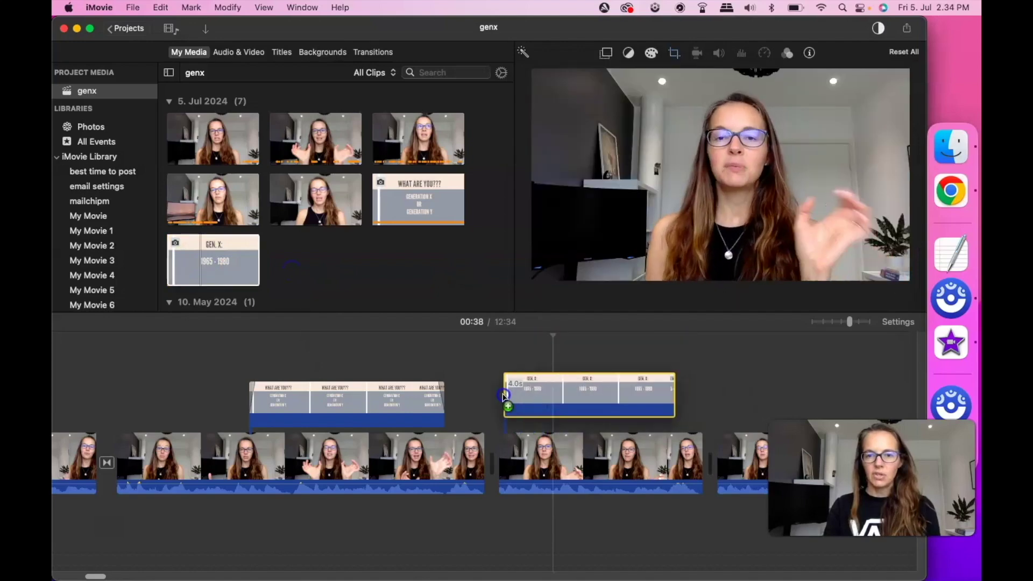
{"action": "left_click", "coordinate": [686, 57]}
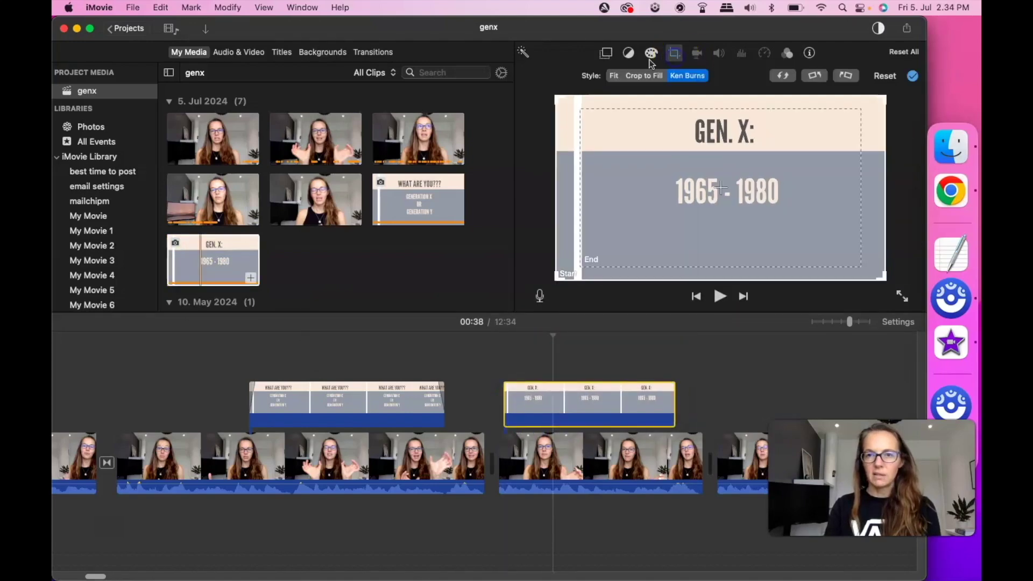
{"action": "left_click", "coordinate": [615, 76]}
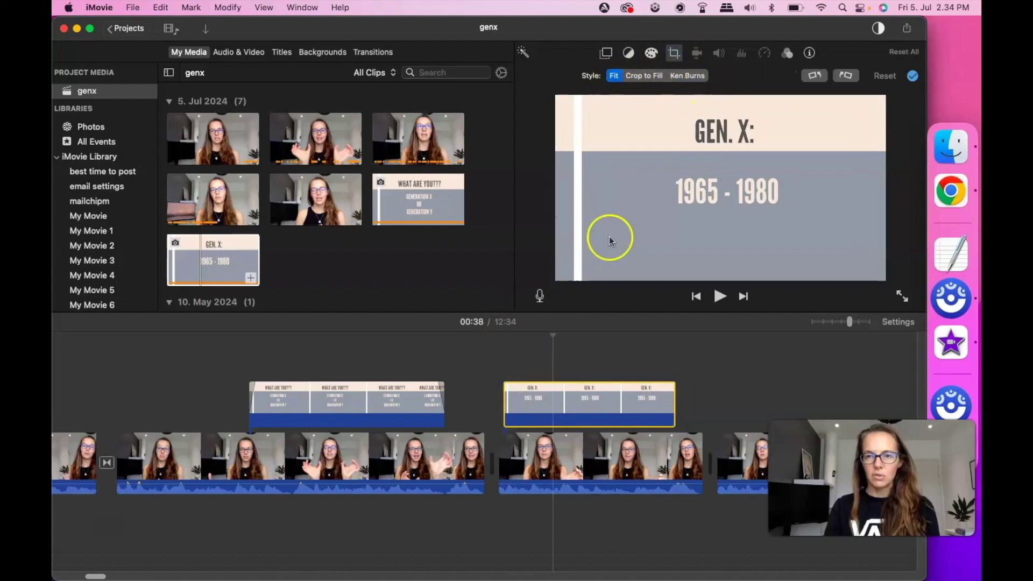
{"action": "left_click", "coordinate": [651, 79]}
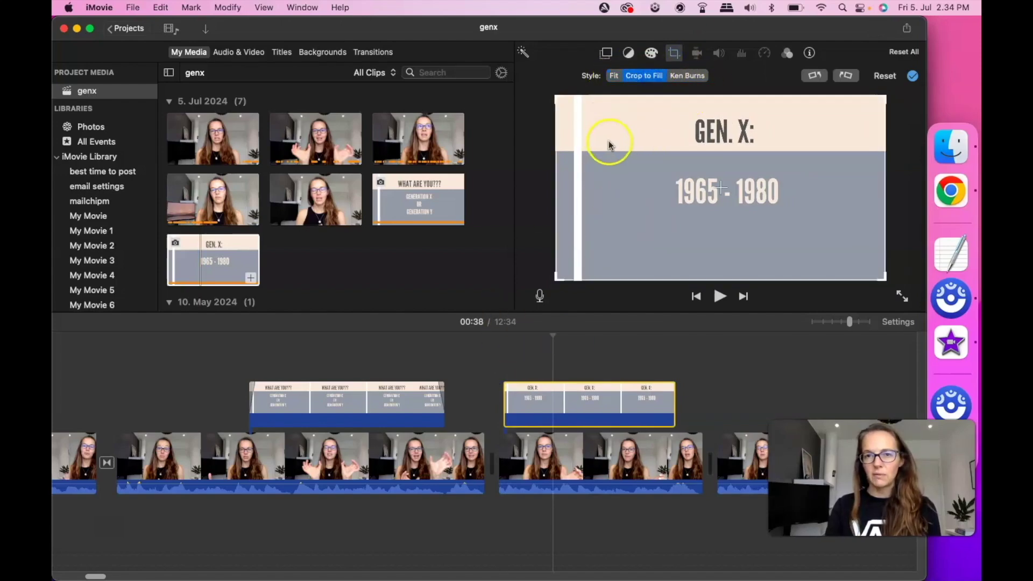
- Reframe the GEN. X slide's crop so that the title, the dates and the white vertical stripe fill the picture
{"action": "left_click_drag", "start_coordinate": [556, 98], "coordinate": [663, 144]}
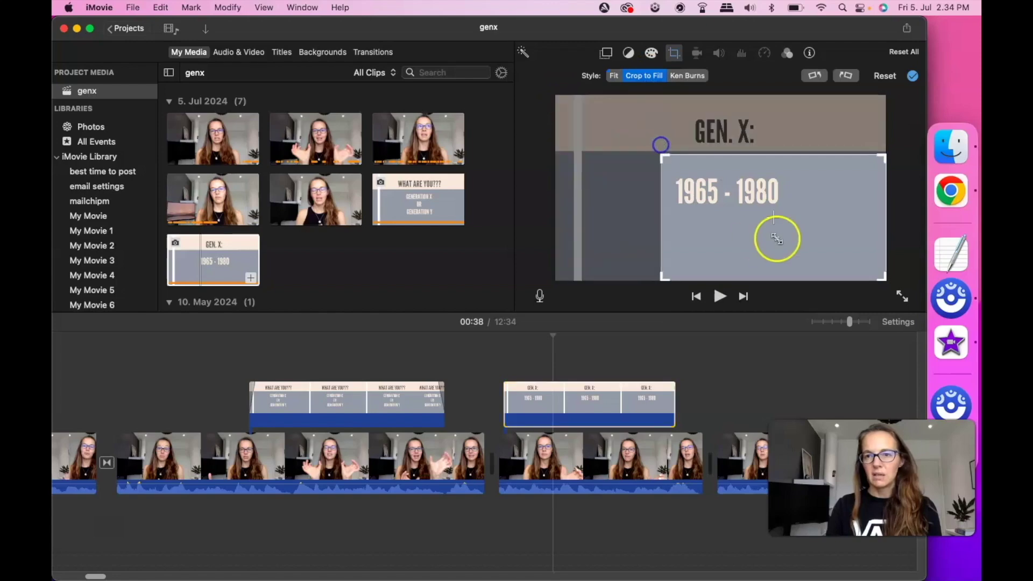
{"action": "left_click_drag", "start_coordinate": [743, 173], "coordinate": [736, 149]}
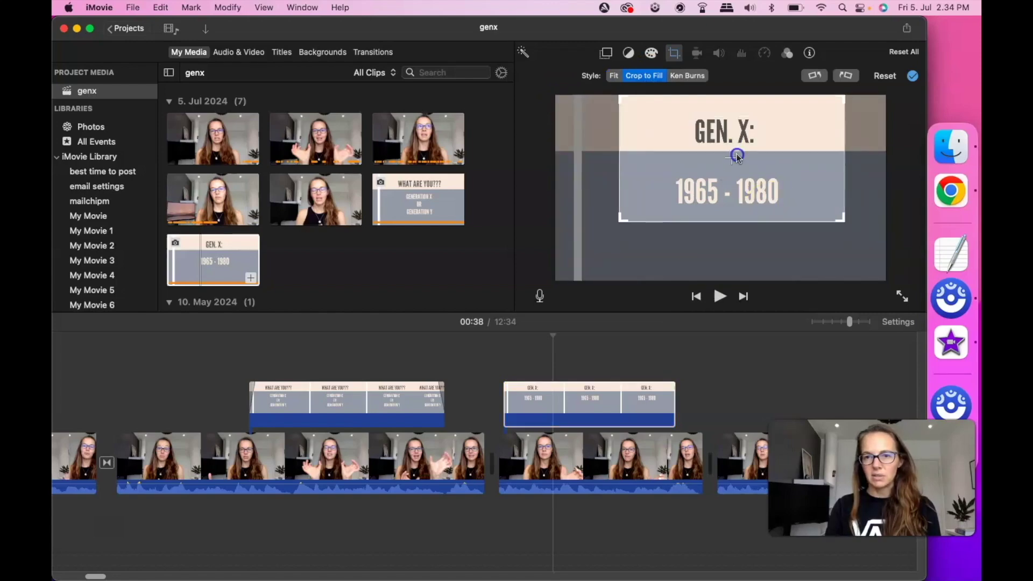
{"action": "left_click", "coordinate": [481, 361]}
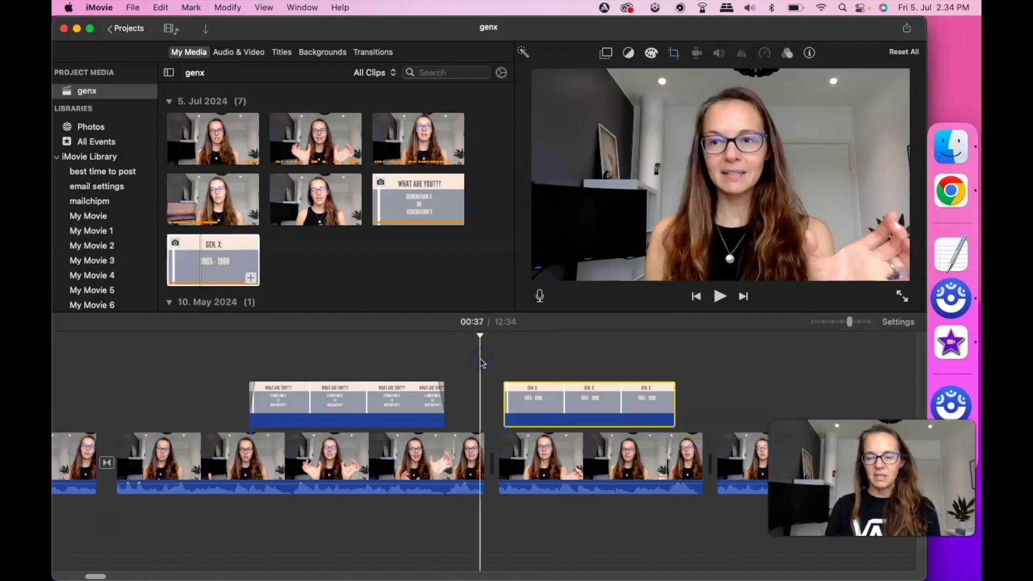
{"action": "key", "text": "space"}
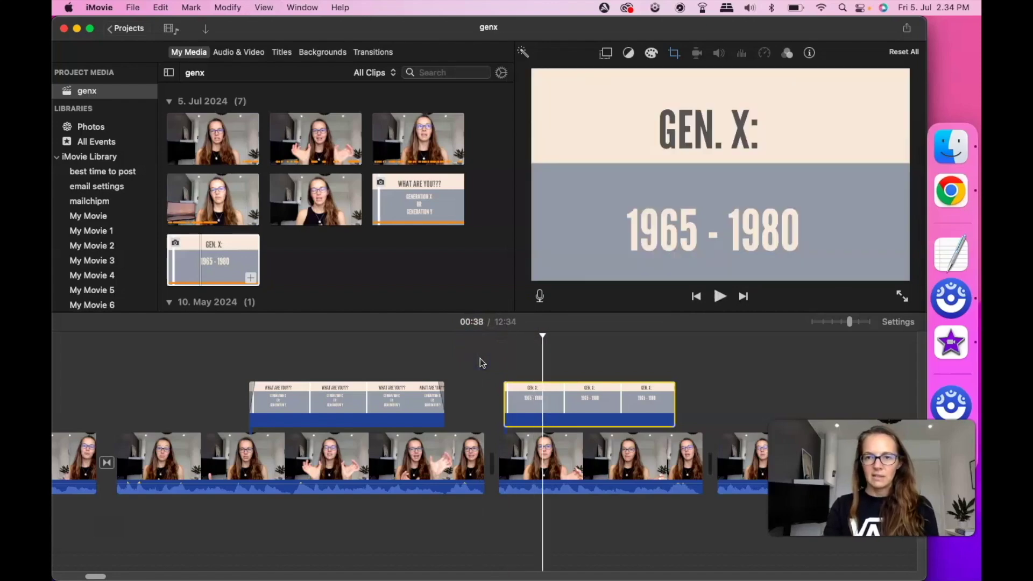
{"action": "key", "text": "space"}
{"action": "key", "text": "space"}
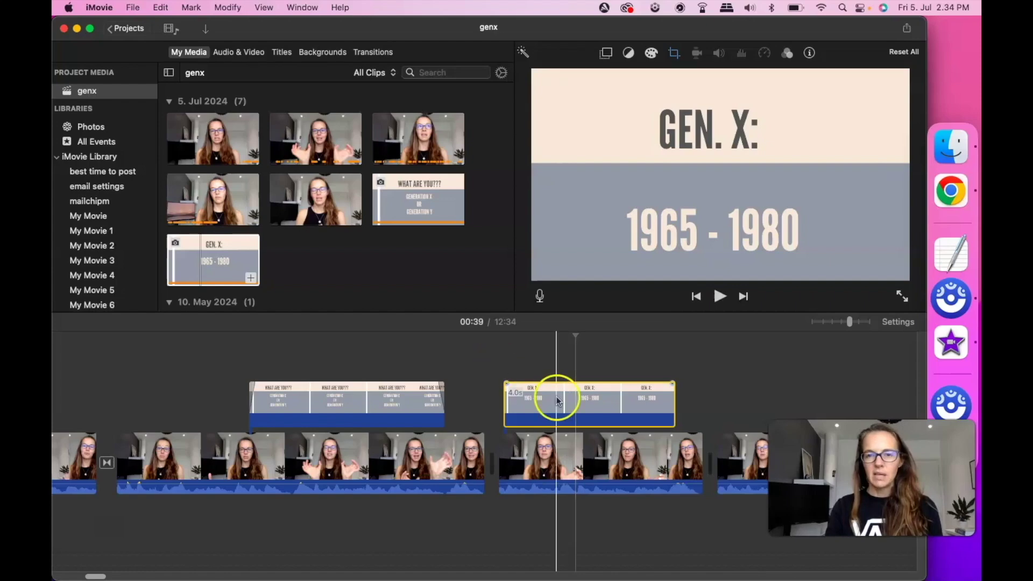
{"action": "left_click", "coordinate": [675, 52]}
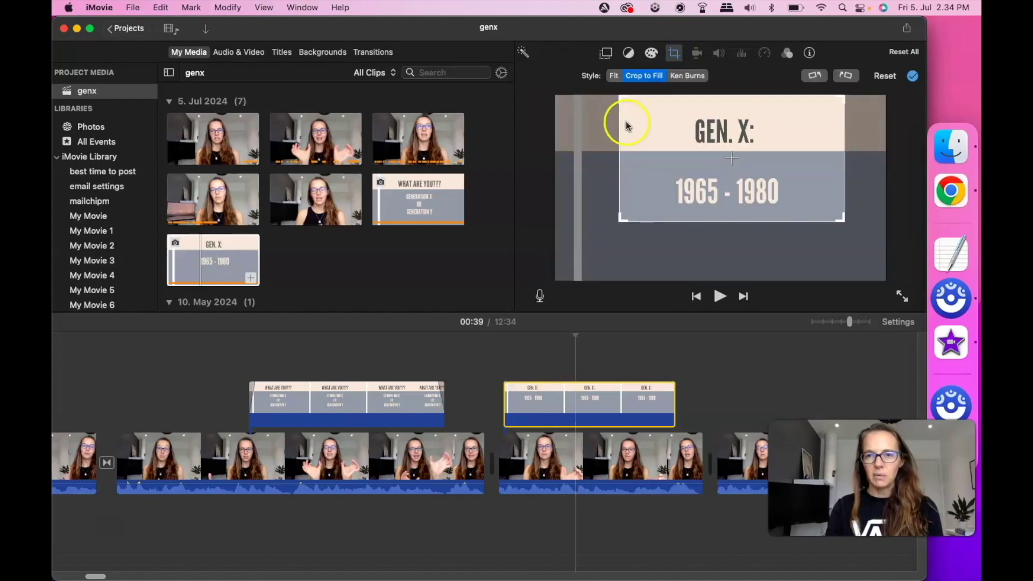
{"action": "left_click_drag", "start_coordinate": [621, 223], "coordinate": [567, 265]}
{"action": "left_click_drag", "start_coordinate": [662, 207], "coordinate": [719, 176]}
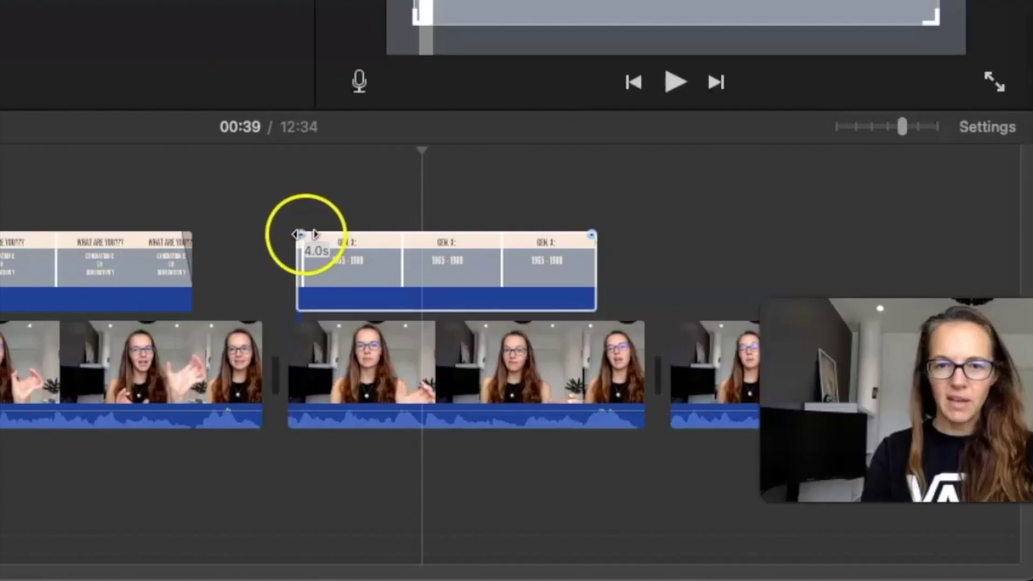
- Add a short fade to the start and end of the GEN. X slide and play it from just before its start
{"action": "left_click", "coordinate": [301, 233]}
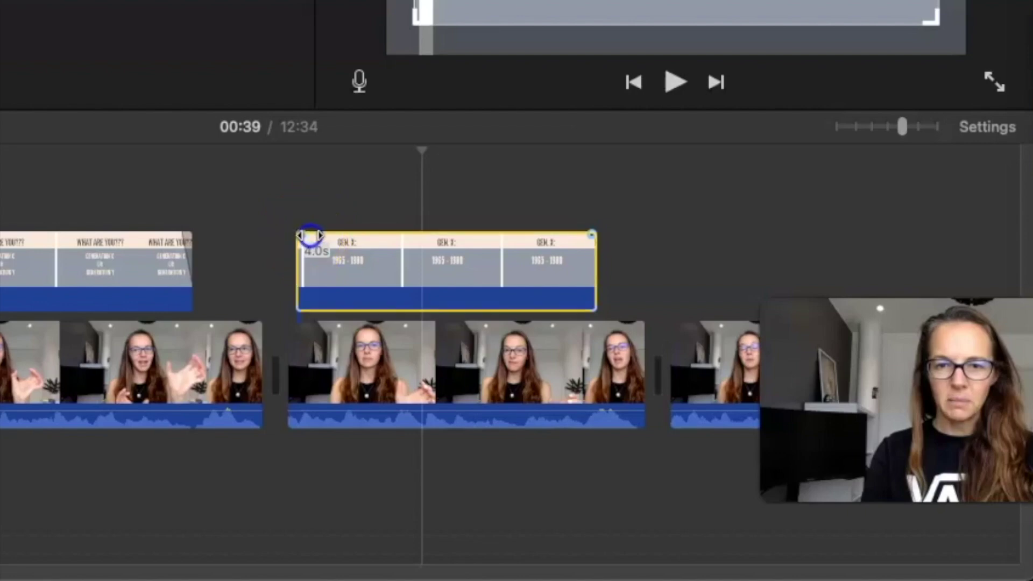
{"action": "left_click", "coordinate": [262, 224]}
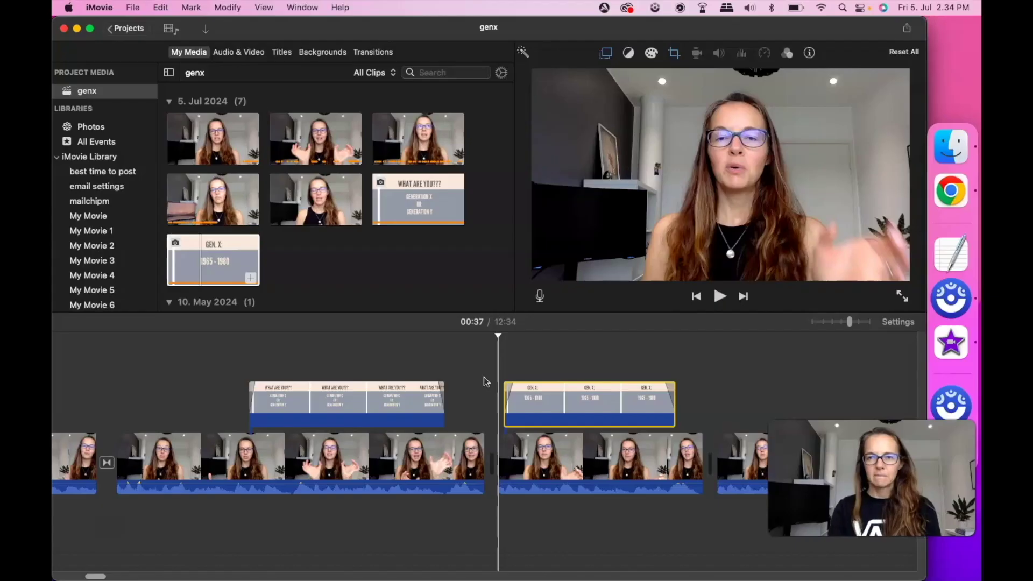
{"action": "key", "text": "space"}
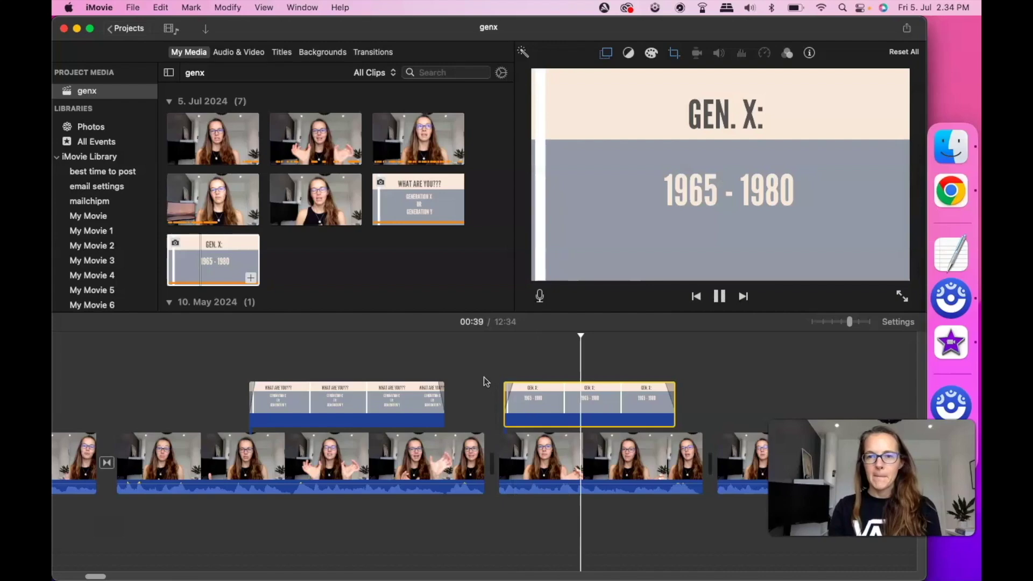
{"action": "key", "text": "space"}
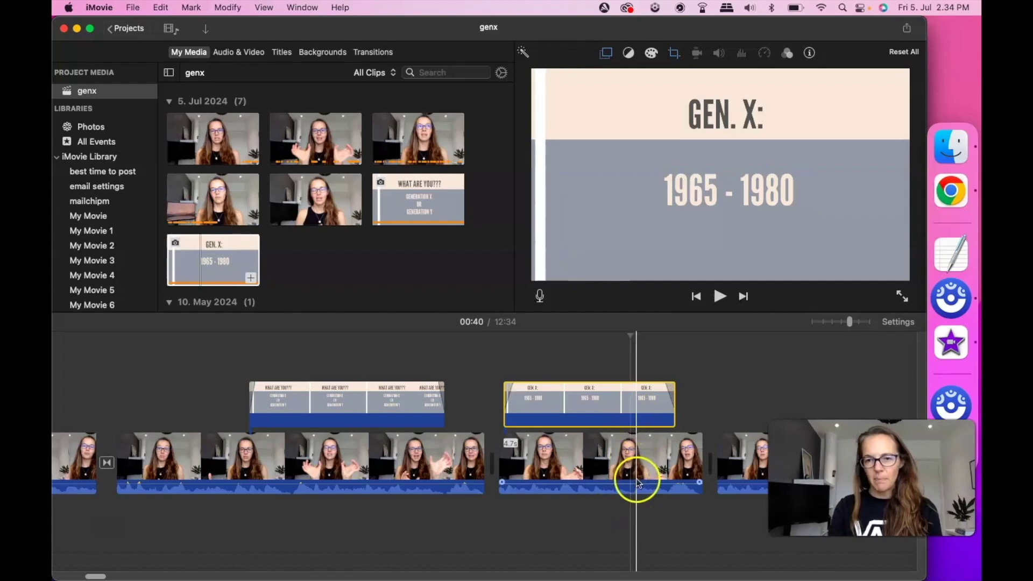
- Shorten the GEN. X slide by splitting it at 00:40 and removing the remainder, and add a short fade-out at its new end
{"action": "left_click", "coordinate": [633, 497]}
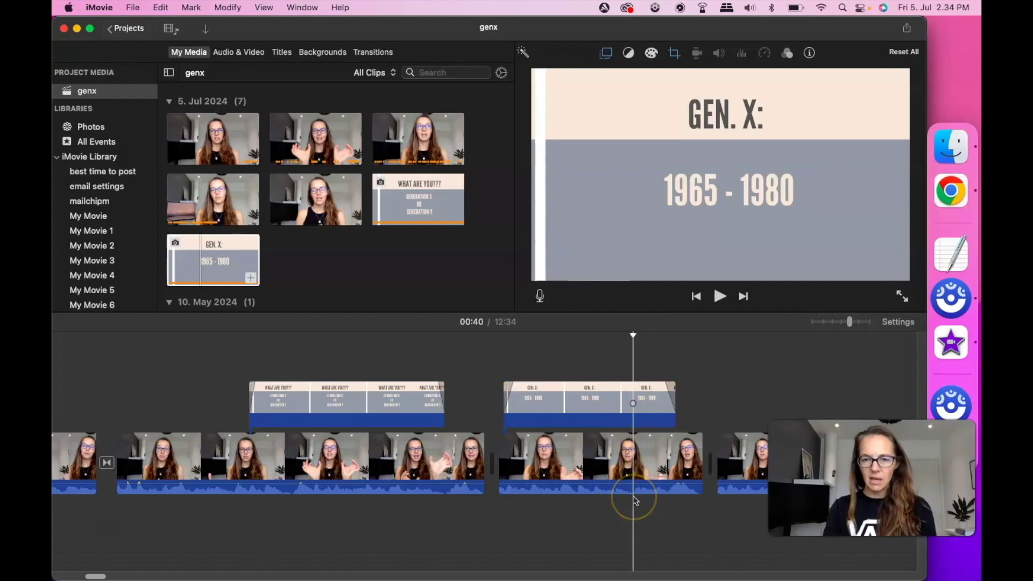
{"action": "left_click", "coordinate": [633, 419]}
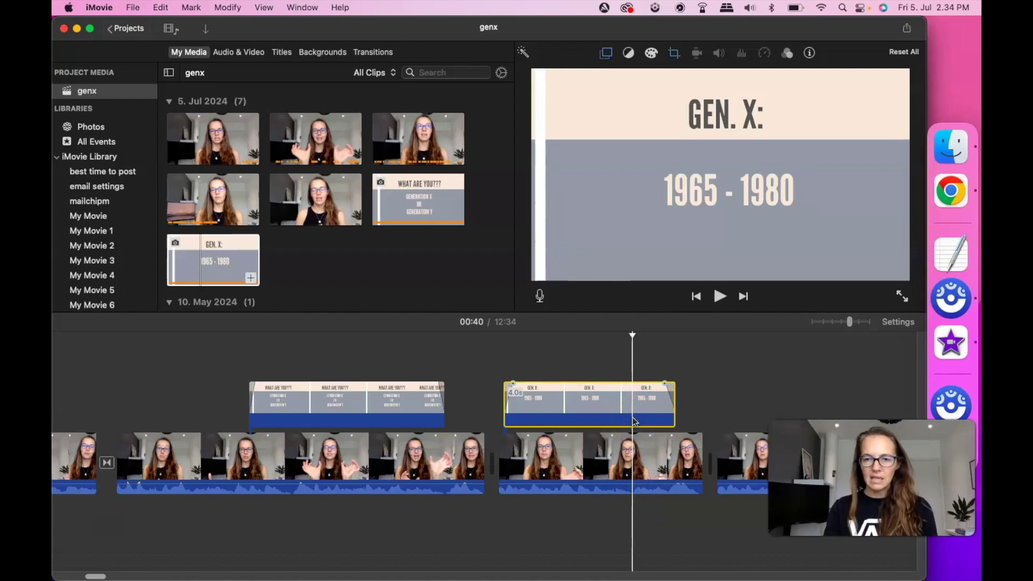
{"action": "key", "text": "super+b"}
{"action": "left_click", "coordinate": [666, 413]}
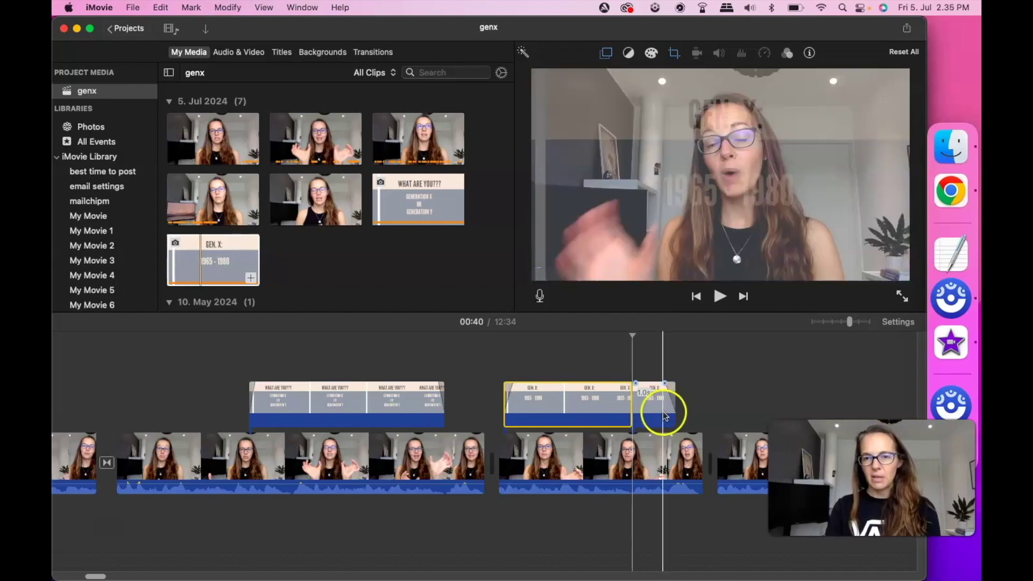
{"action": "key", "text": "Delete"}
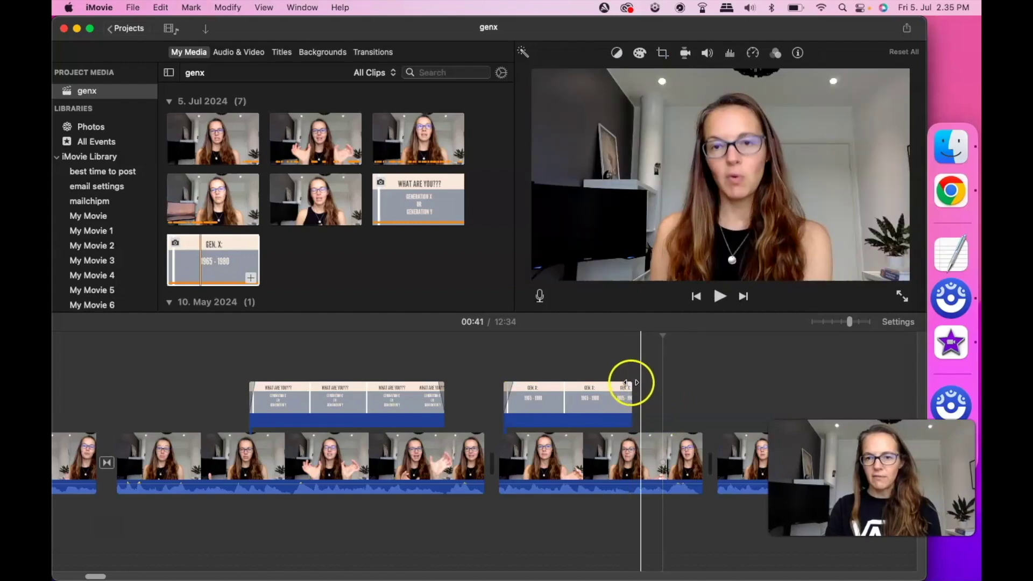
{"action": "left_click_drag", "start_coordinate": [629, 382], "coordinate": [622, 383]}
{"action": "key", "text": "space"}
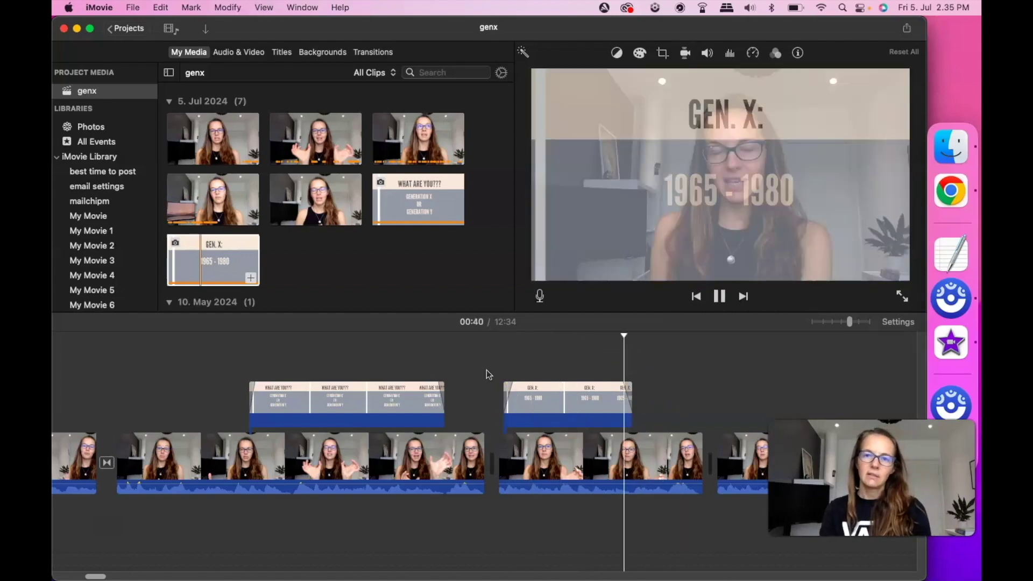
- Play the footage under the GEN. Y slide and trim the slide's end back to about 00:45
{"action": "left_click", "coordinate": [683, 427]}
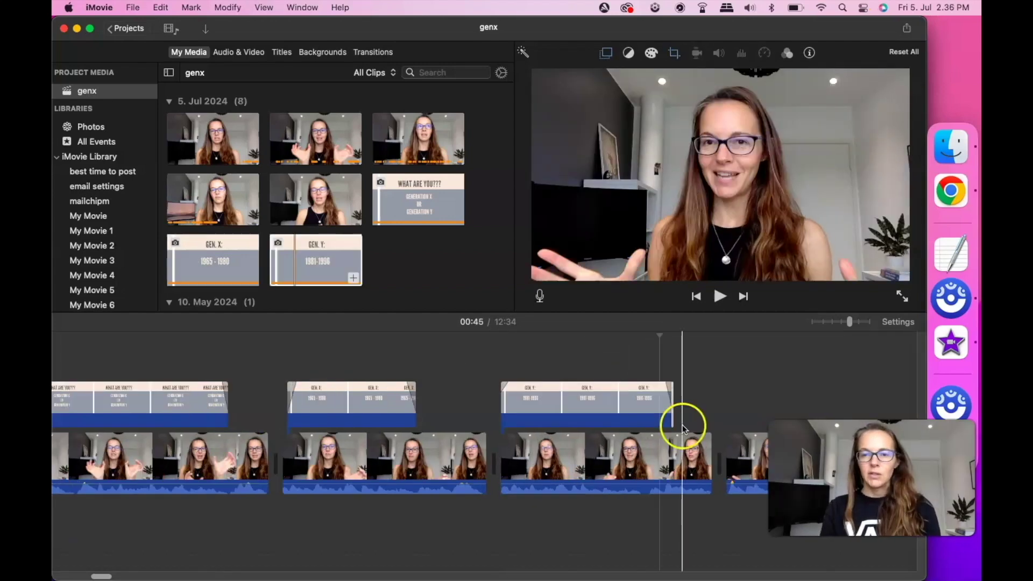
{"action": "left_click", "coordinate": [644, 419]}
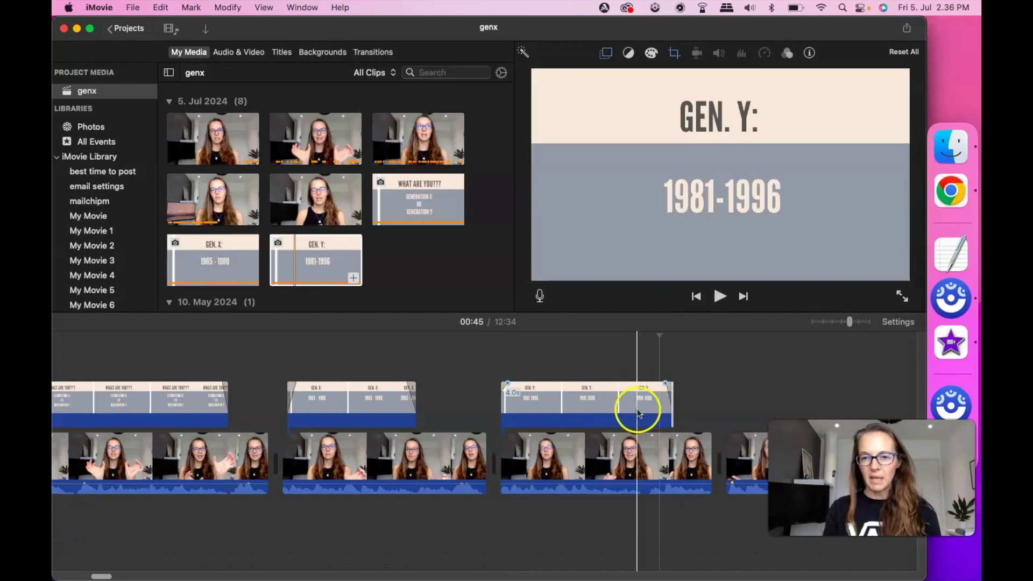
{"action": "left_click", "coordinate": [694, 409]}
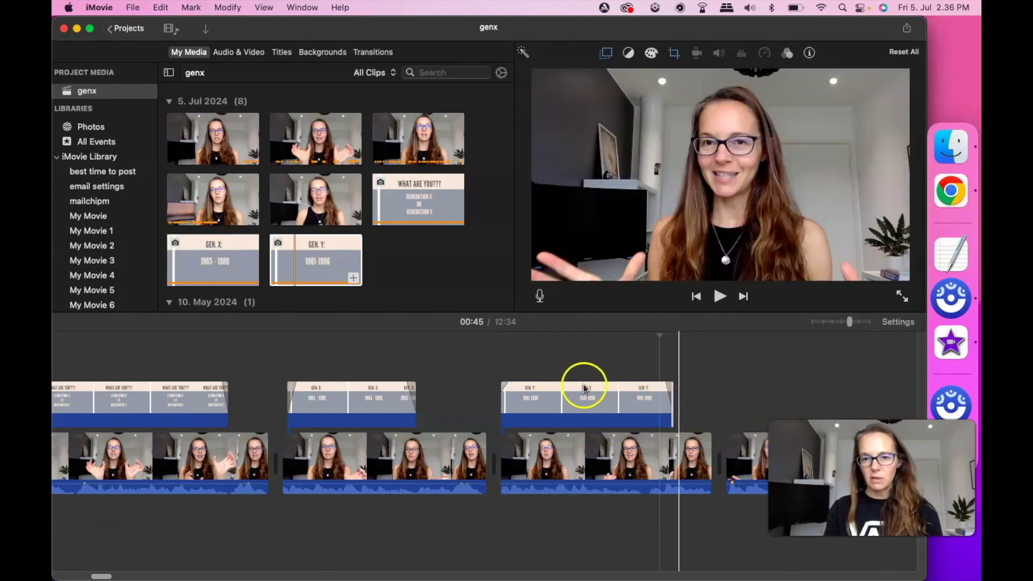
{"action": "left_click", "coordinate": [612, 387]}
{"action": "left_click", "coordinate": [609, 451]}
{"action": "key", "text": "space"}
{"action": "key", "text": "space"}
{"action": "left_click", "coordinate": [627, 337]}
{"action": "left_click", "coordinate": [646, 407]}
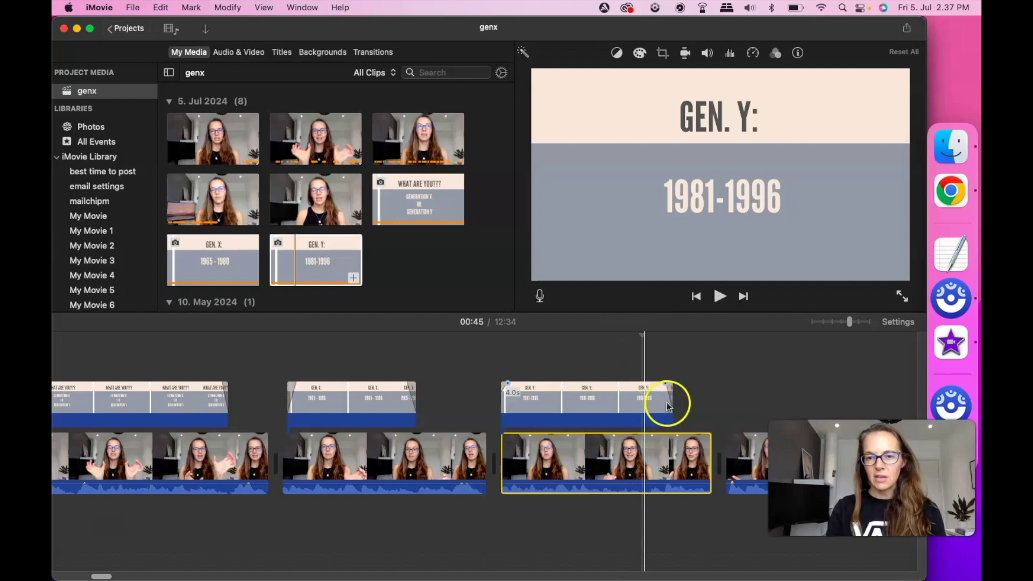
{"action": "left_click_drag", "start_coordinate": [670, 407], "coordinate": [639, 407]}
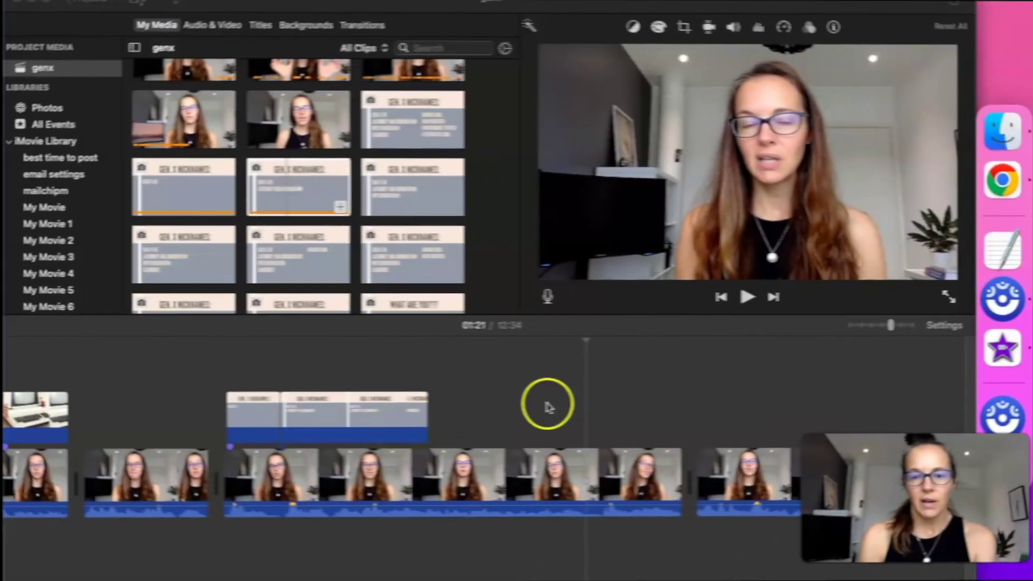
- Play the footage following the GEN. X NICKNAMES slides, from about 01:21 to 01:23, to check where the next overlay belongs
{"action": "scroll", "coordinate": [544, 405], "scroll_direction": "left", "scroll_amount": 5}
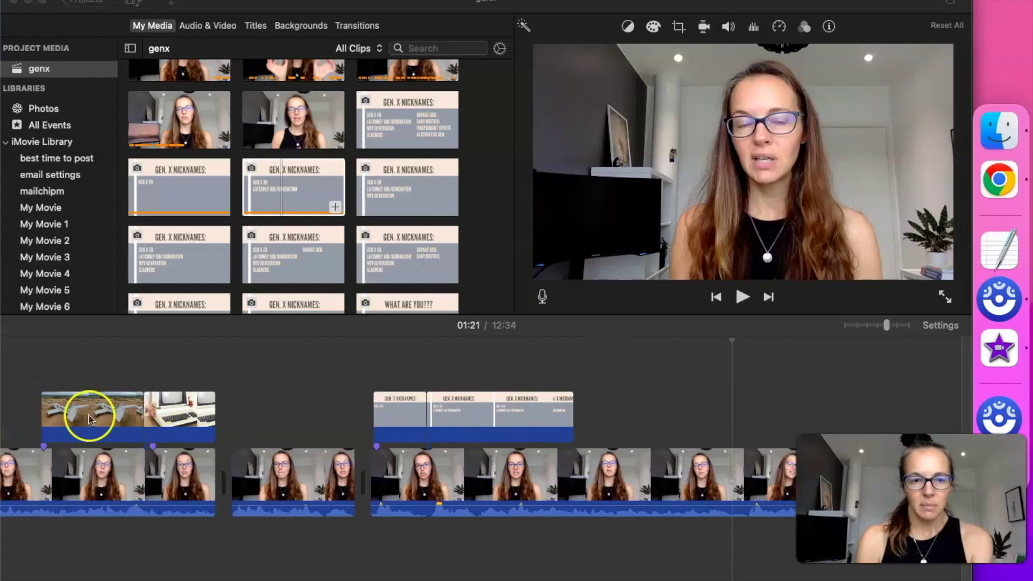
{"action": "scroll", "coordinate": [466, 412], "scroll_direction": "right", "scroll_amount": 6}
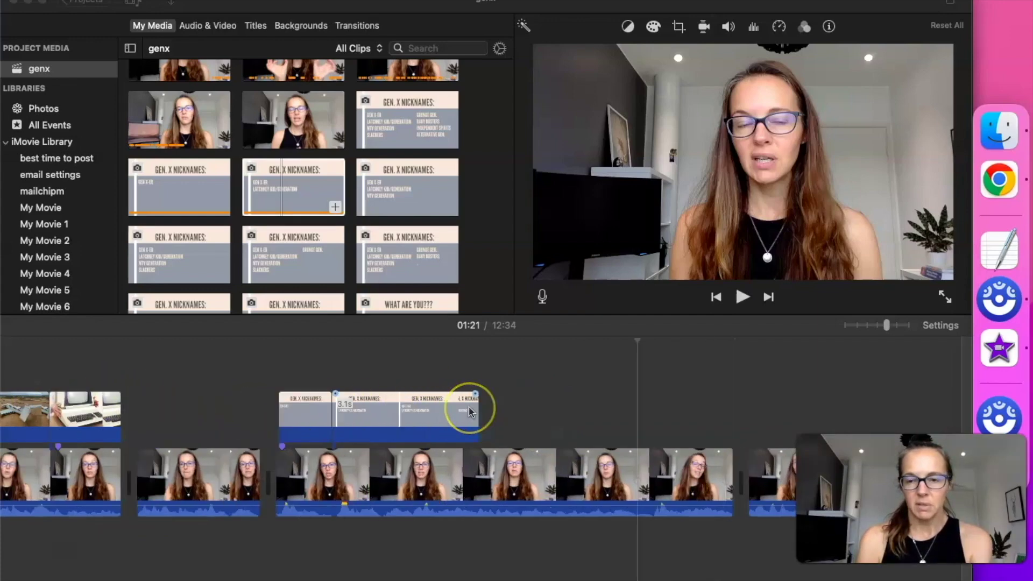
{"action": "left_click", "coordinate": [513, 423]}
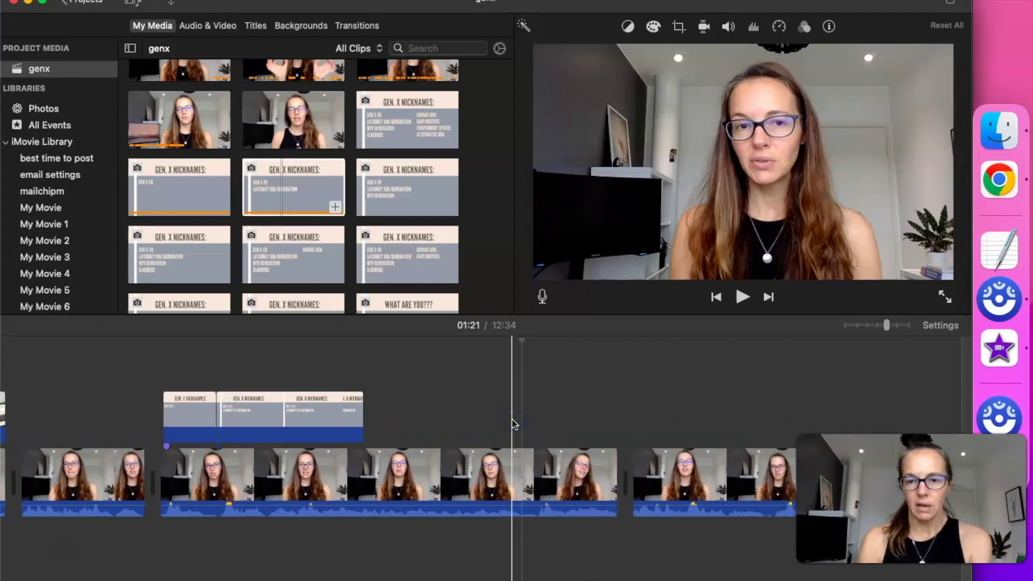
{"action": "key", "text": "space"}
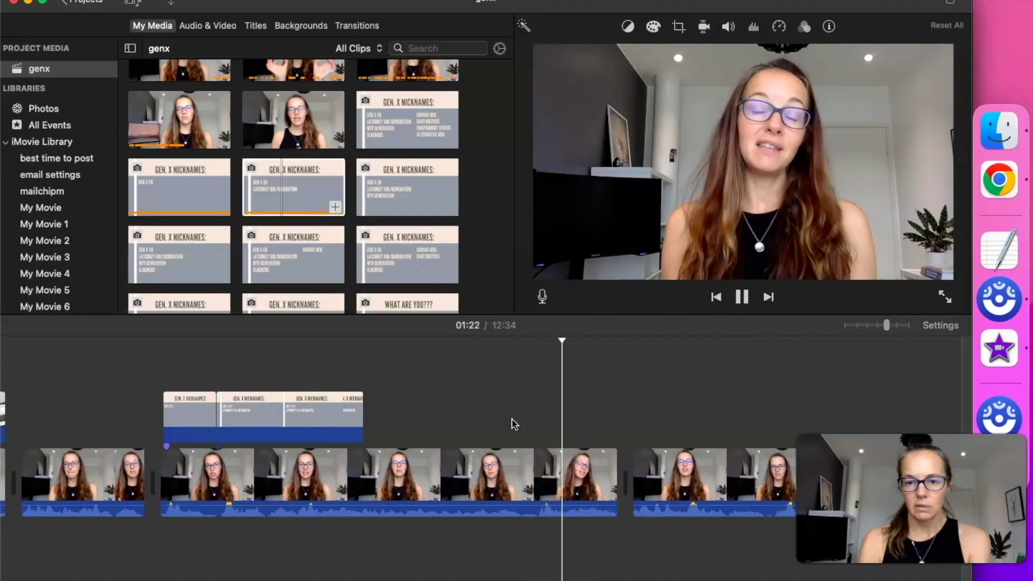
{"action": "key", "text": "space"}
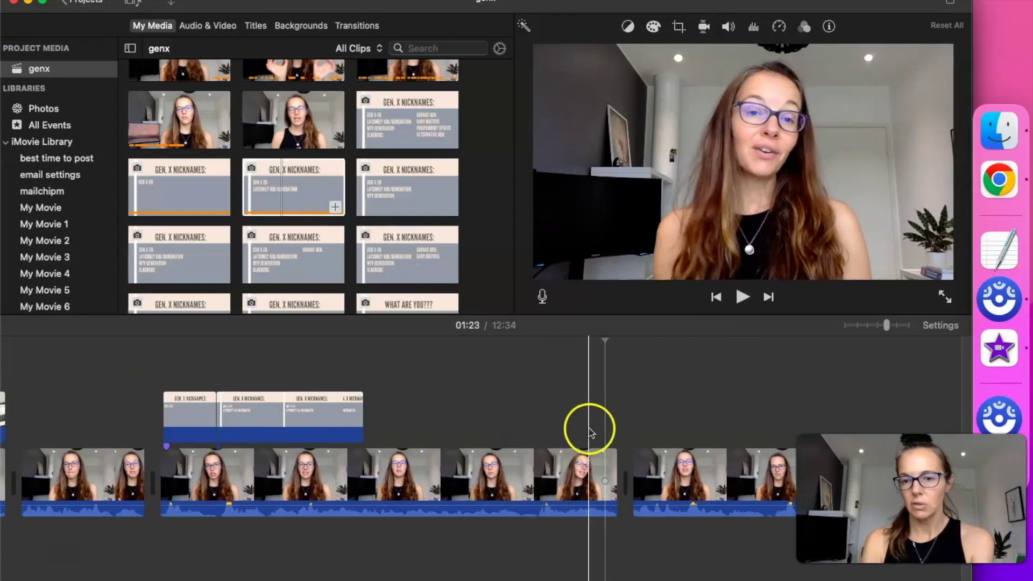
- Switch to Chrome and search Pexels photos for MTV in place of the previous search term
{"action": "left_click", "coordinate": [998, 183]}
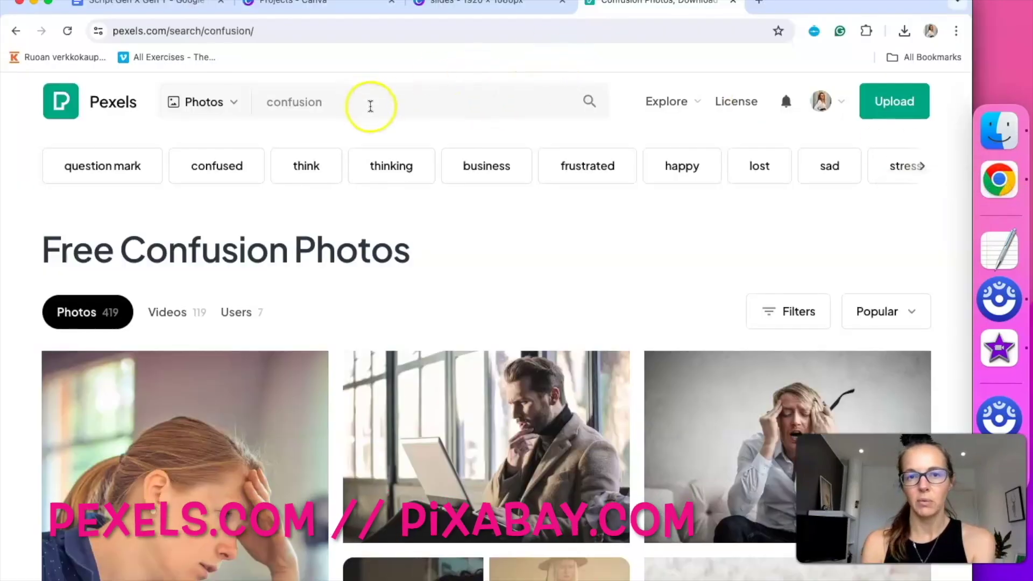
{"action": "left_click", "coordinate": [371, 106]}
{"action": "key", "text": "BackSpace"}
{"action": "key", "text": "BackSpace"}
{"action": "key", "text": "BackSpace"}
{"action": "key", "text": "BackSpace"}
{"action": "key", "text": "BackSpace"}
{"action": "key", "text": "BackSpace"}
{"action": "key", "text": "BackSpace"}
{"action": "key", "text": "BackSpace"}
{"action": "key", "text": "BackSpace"}
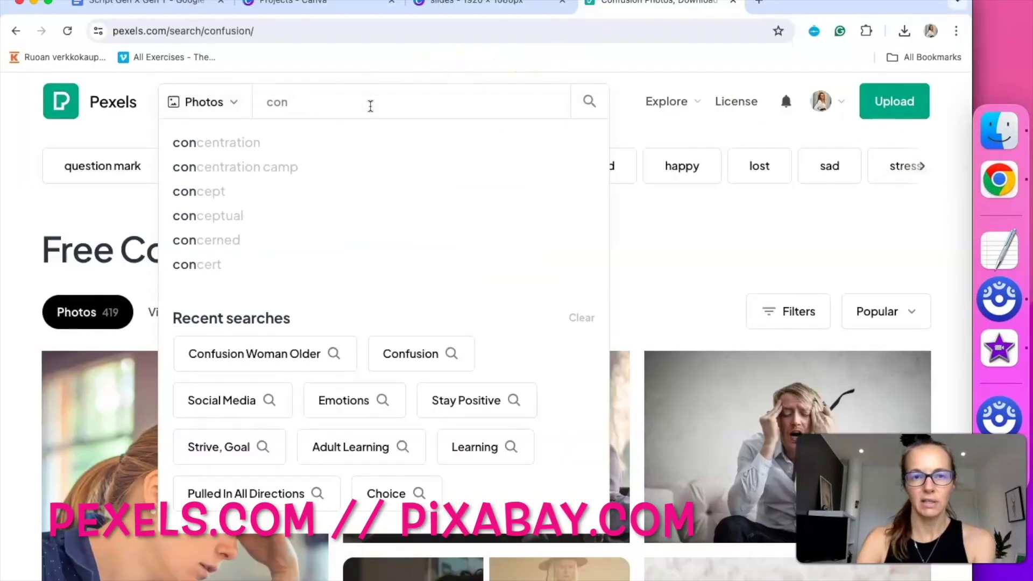
{"action": "type", "text": "MTV"}
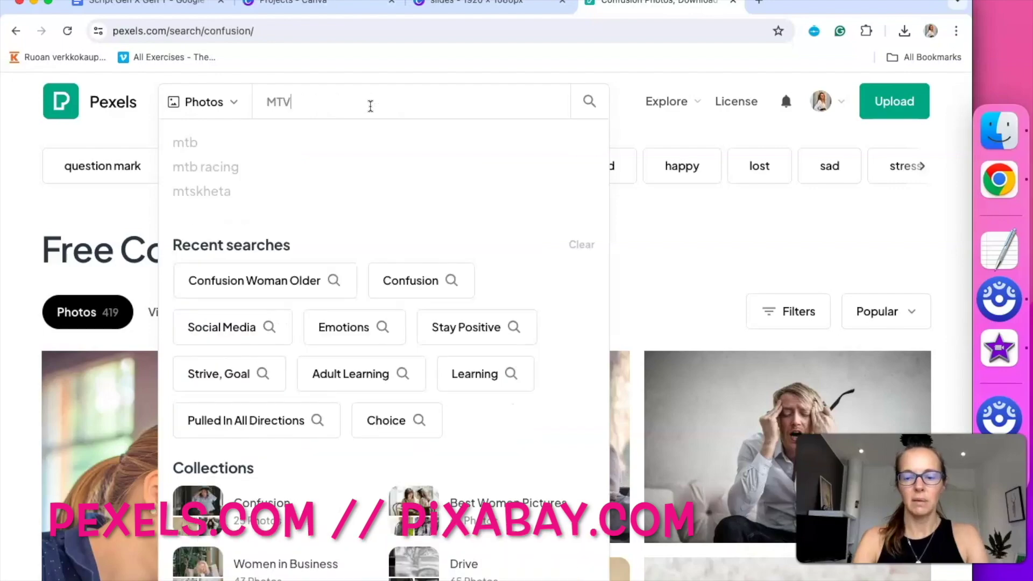
{"action": "key", "text": "Return"}
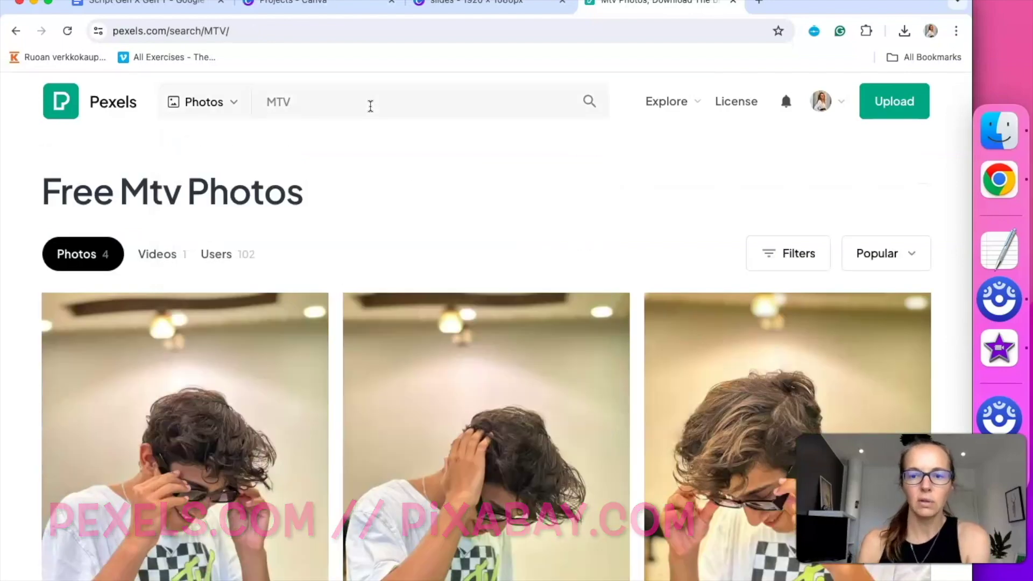
- Browse the MTV photos, download the third one of the man in the MTV T-shirt, and switch back to iMovie
{"action": "scroll", "coordinate": [292, 128], "scroll_direction": "down", "scroll_amount": 5}
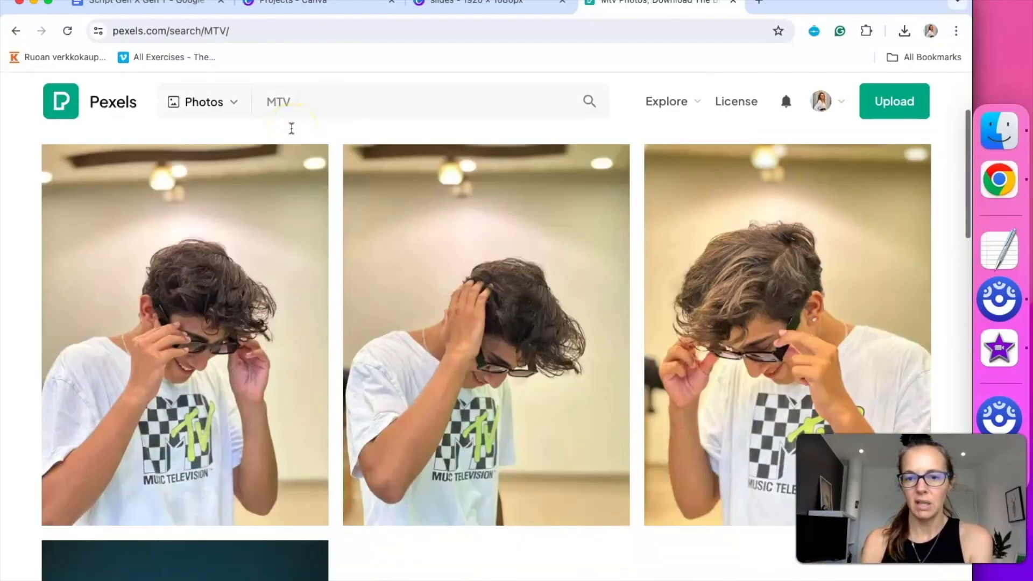
{"action": "scroll", "coordinate": [263, 335], "scroll_direction": "down", "scroll_amount": 15}
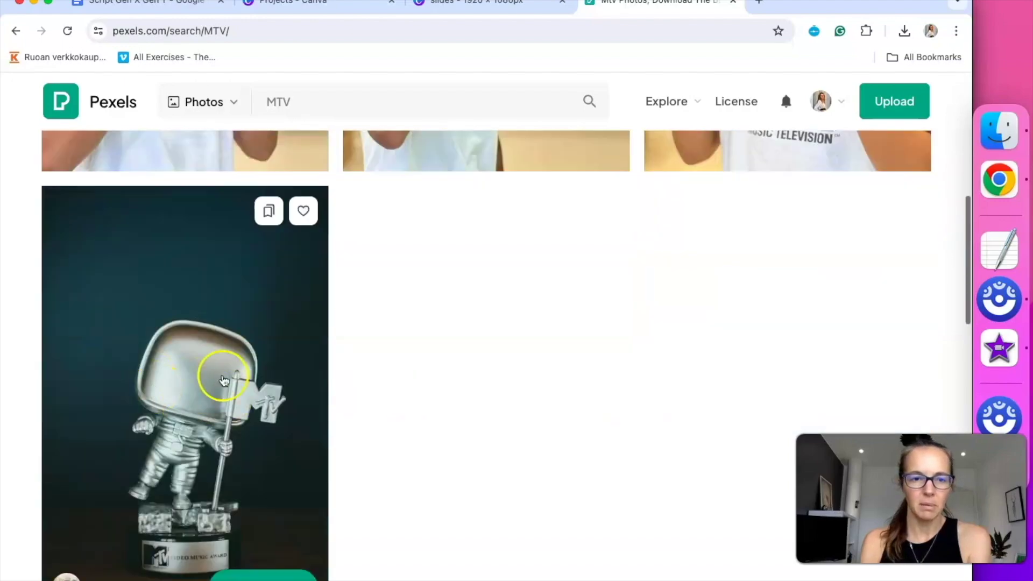
{"action": "scroll", "coordinate": [202, 392], "scroll_direction": "down", "scroll_amount": 5}
{"action": "scroll", "coordinate": [202, 392], "scroll_direction": "up", "scroll_amount": 20}
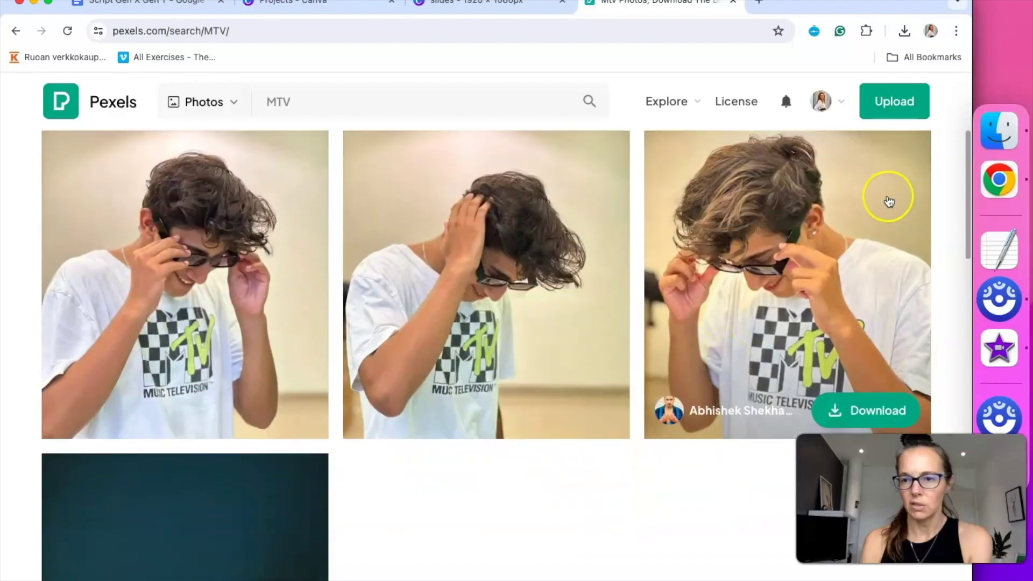
{"action": "left_click", "coordinate": [869, 410]}
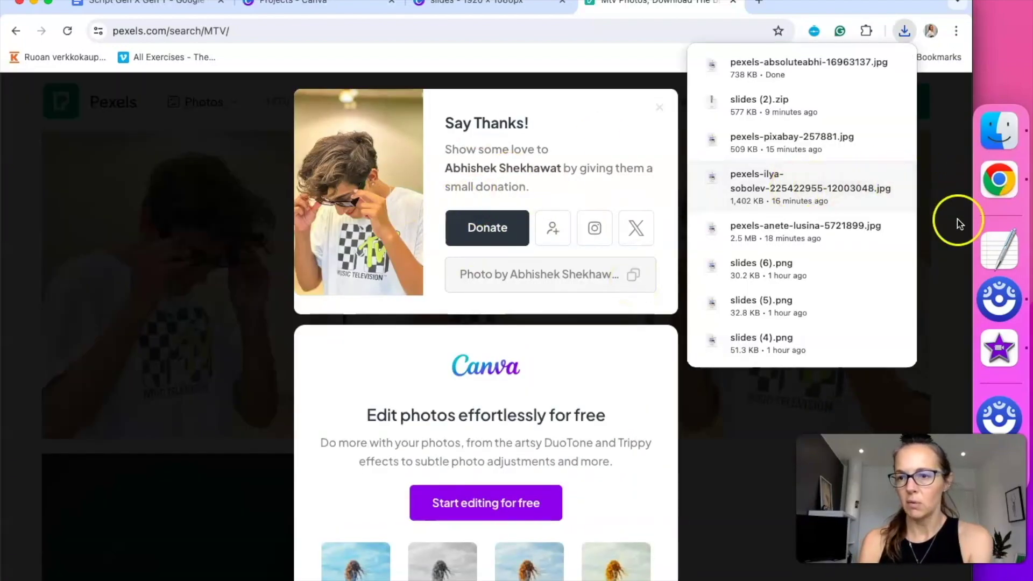
{"action": "left_click", "coordinate": [999, 344]}
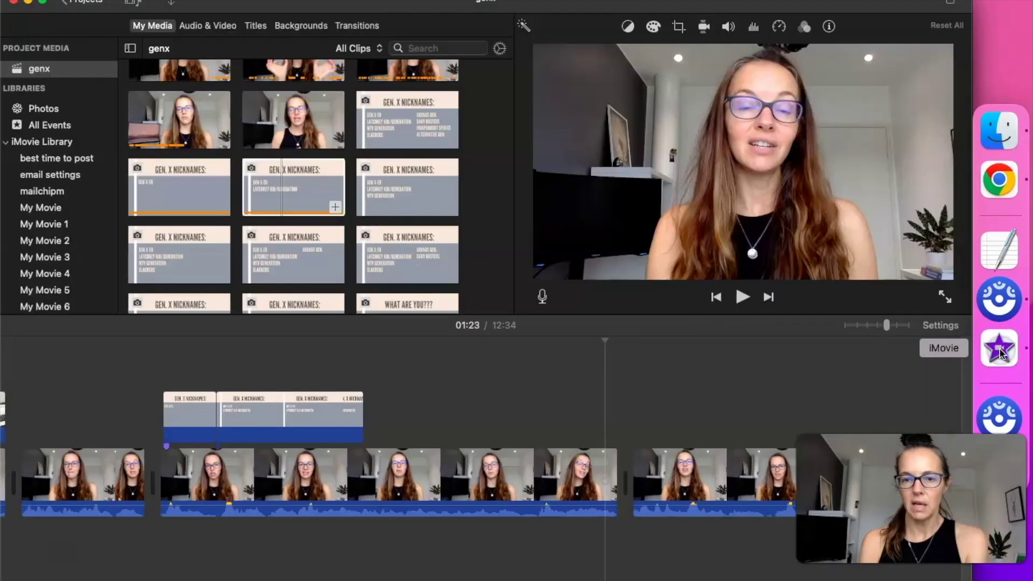
- Overlay the newly downloaded MTV T-shirt photo from the Downloads folder on the footage at about 01:23 and play the section
{"action": "left_click", "coordinate": [999, 131]}
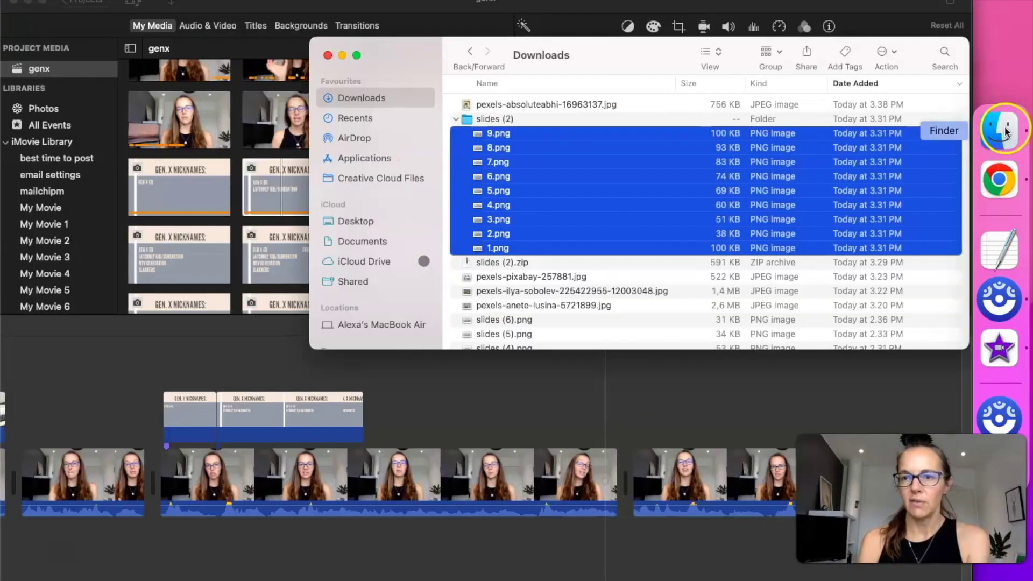
{"action": "left_click", "coordinate": [582, 106]}
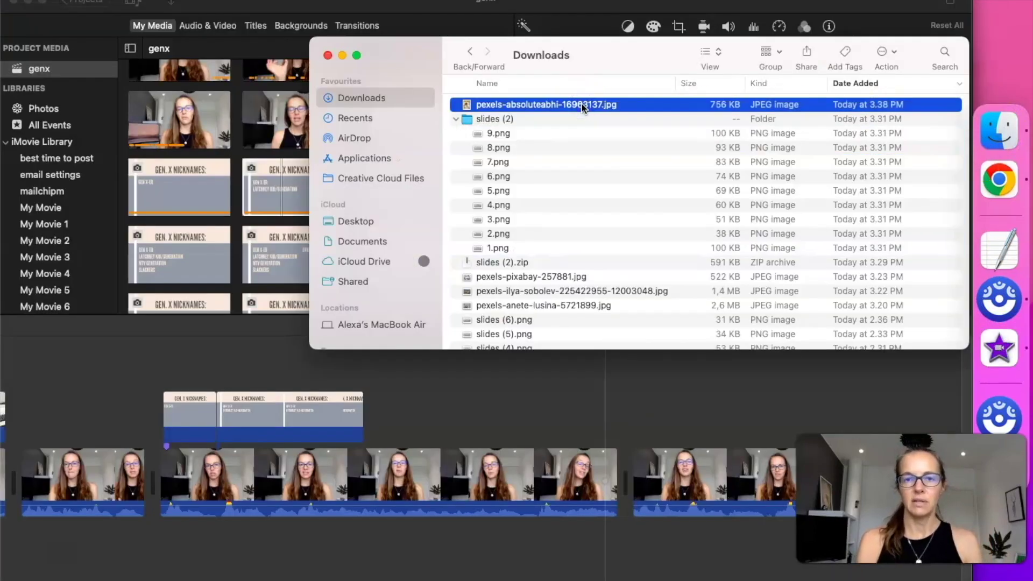
{"action": "left_click_drag", "start_coordinate": [583, 106], "coordinate": [241, 173]}
{"action": "left_click_drag", "start_coordinate": [337, 197], "coordinate": [541, 418]}
{"action": "left_click", "coordinate": [519, 422]}
{"action": "key", "text": "space"}
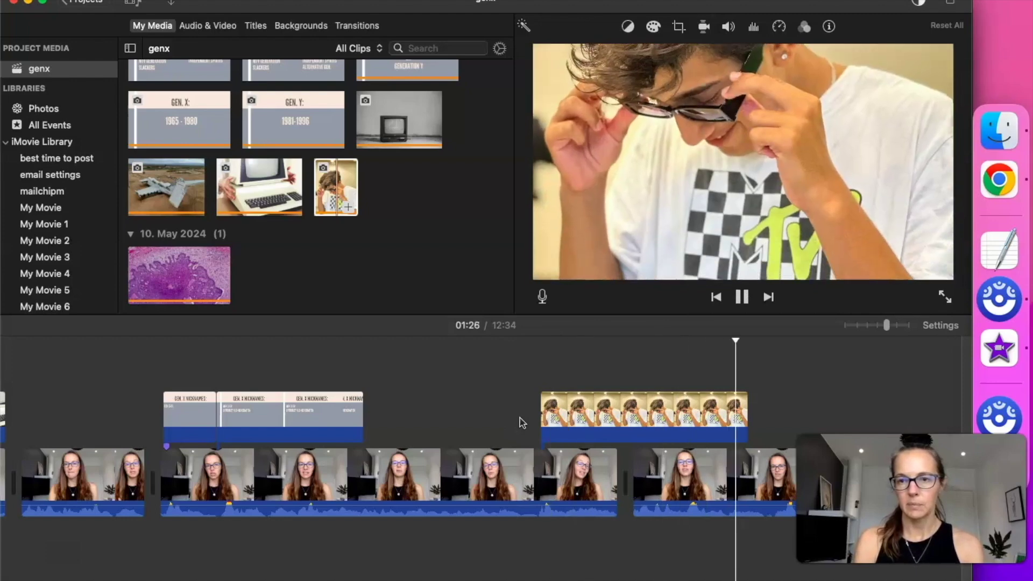
{"action": "key", "text": "space"}
- Set the MTV photo overlay's crop style to Fit
{"action": "left_click", "coordinate": [631, 425]}
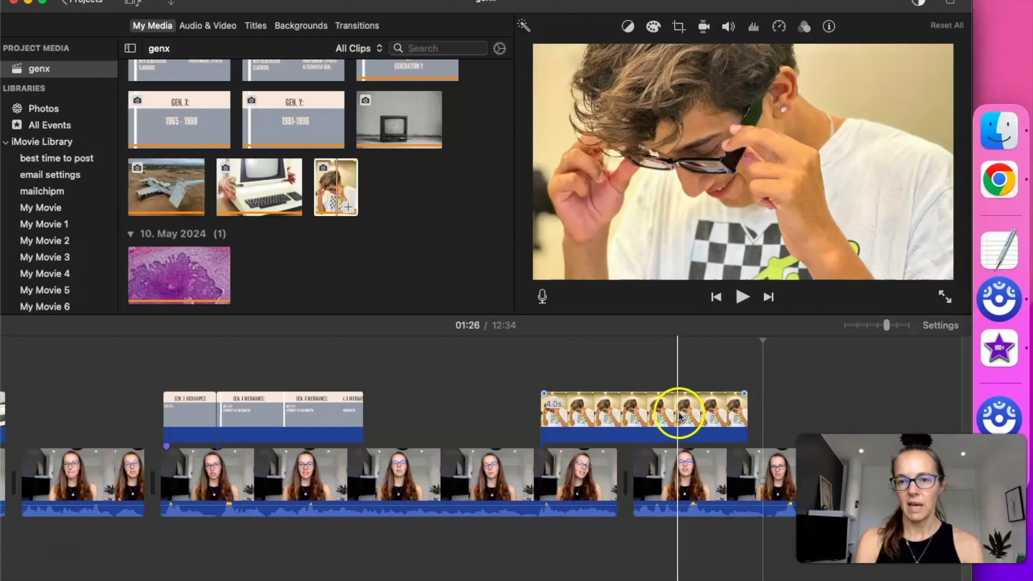
{"action": "left_click", "coordinate": [662, 428]}
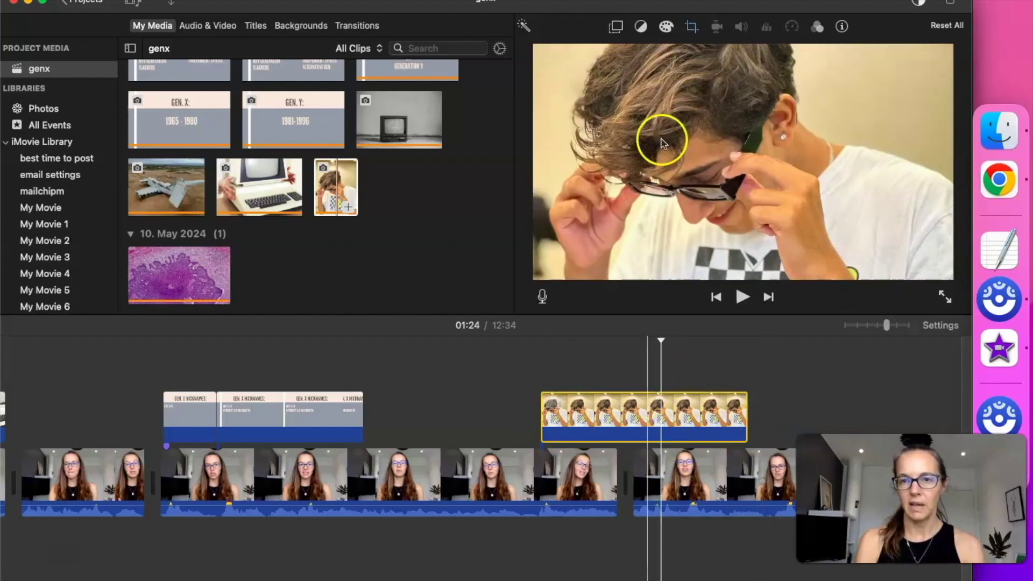
{"action": "left_click", "coordinate": [691, 26]}
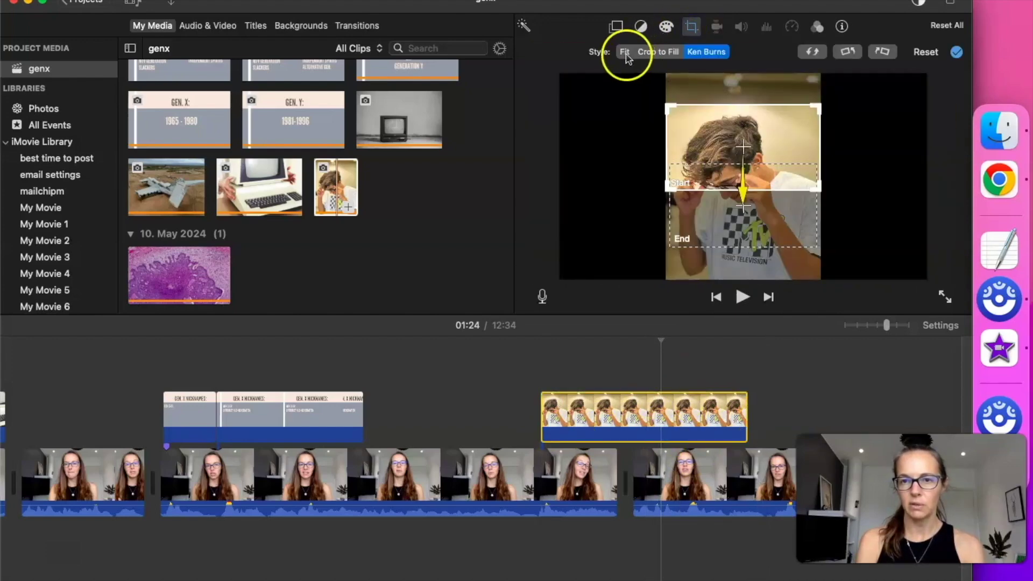
{"action": "left_click", "coordinate": [625, 52]}
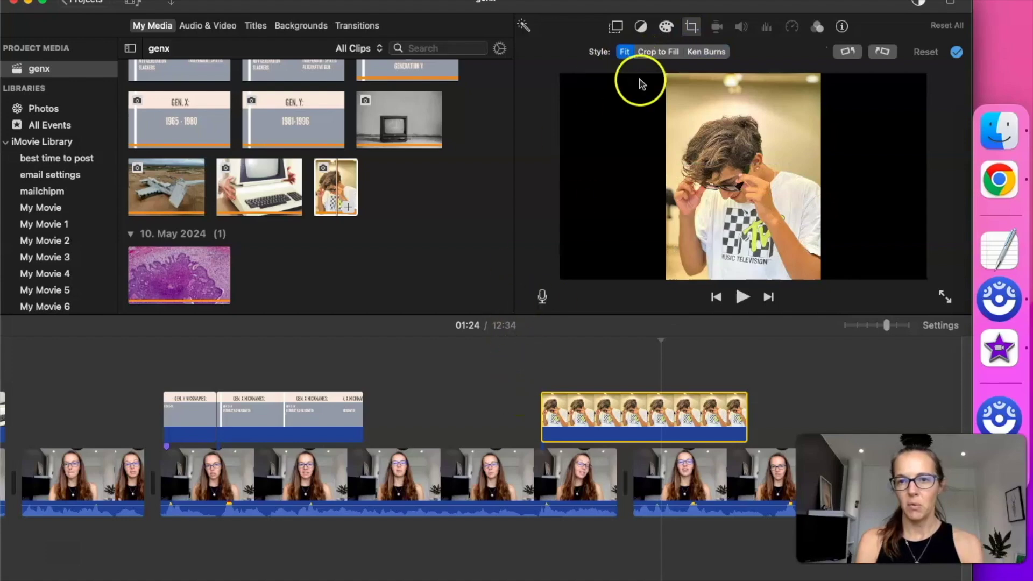
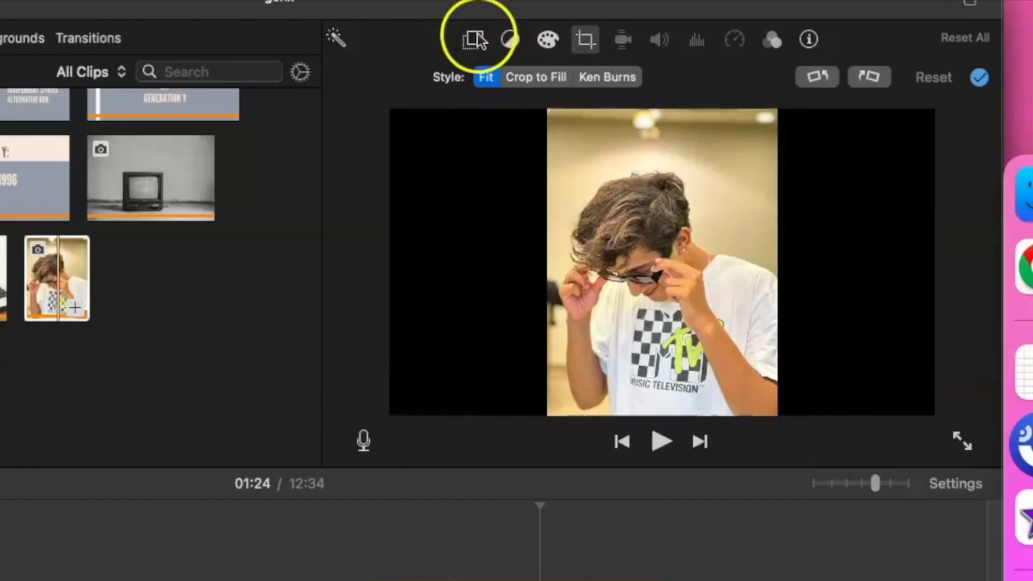
- Preview the MTV photo as a Cutaway over the footage and change its overlay style to Split Screen
{"action": "left_click", "coordinate": [474, 40]}
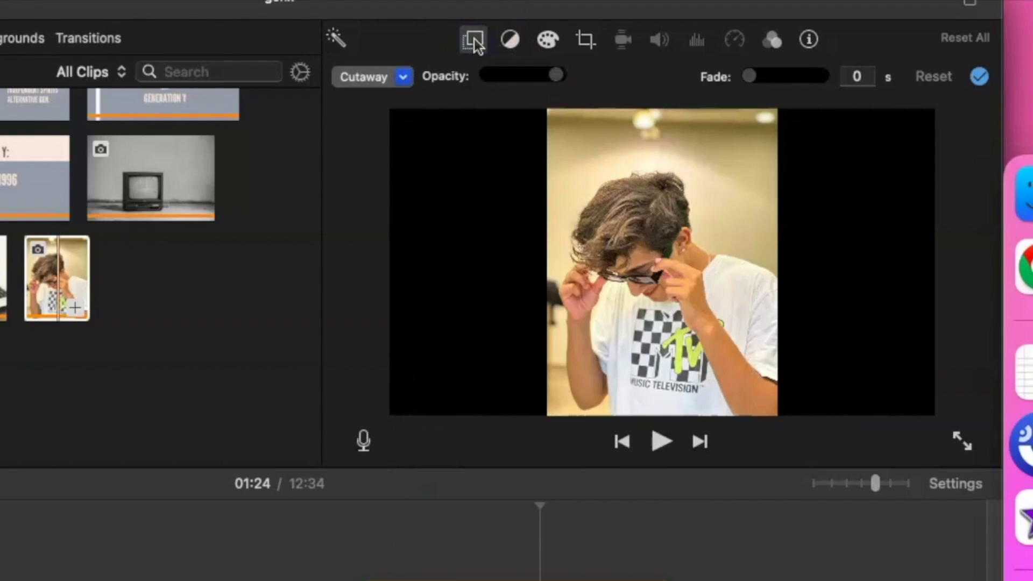
{"action": "left_click", "coordinate": [400, 79]}
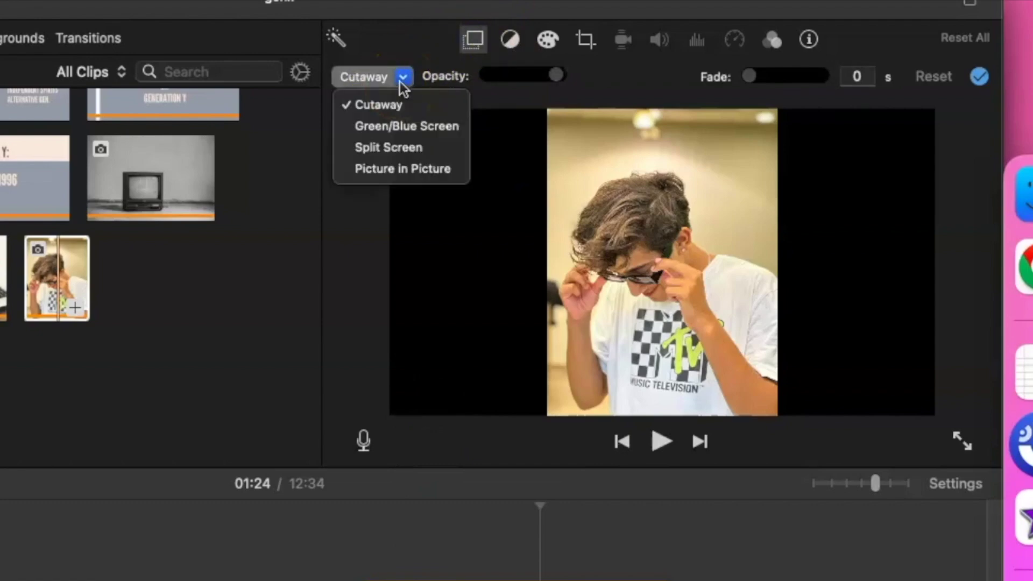
{"action": "left_click", "coordinate": [625, 266]}
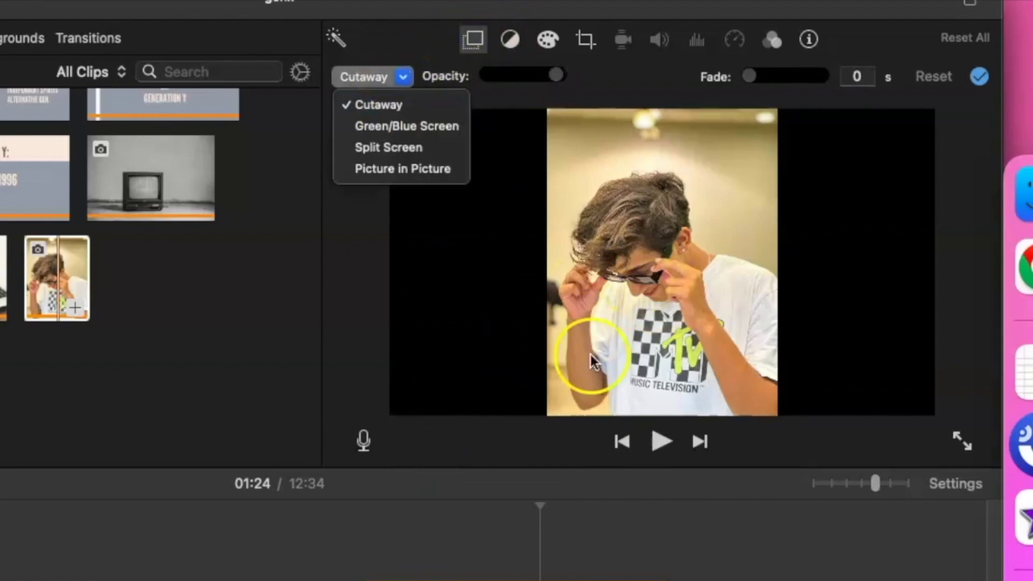
{"action": "left_click", "coordinate": [343, 551]}
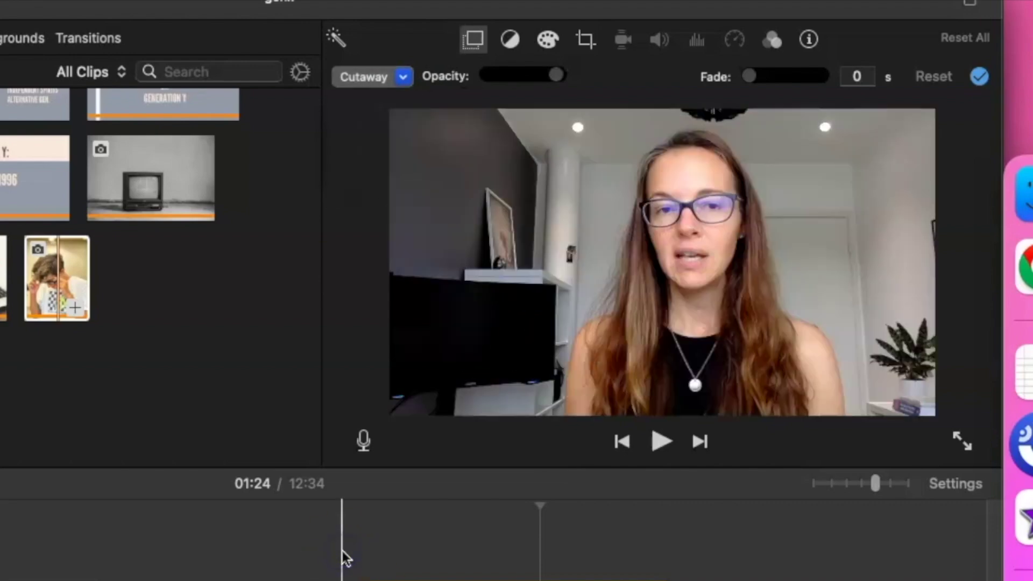
{"action": "key", "text": "space"}
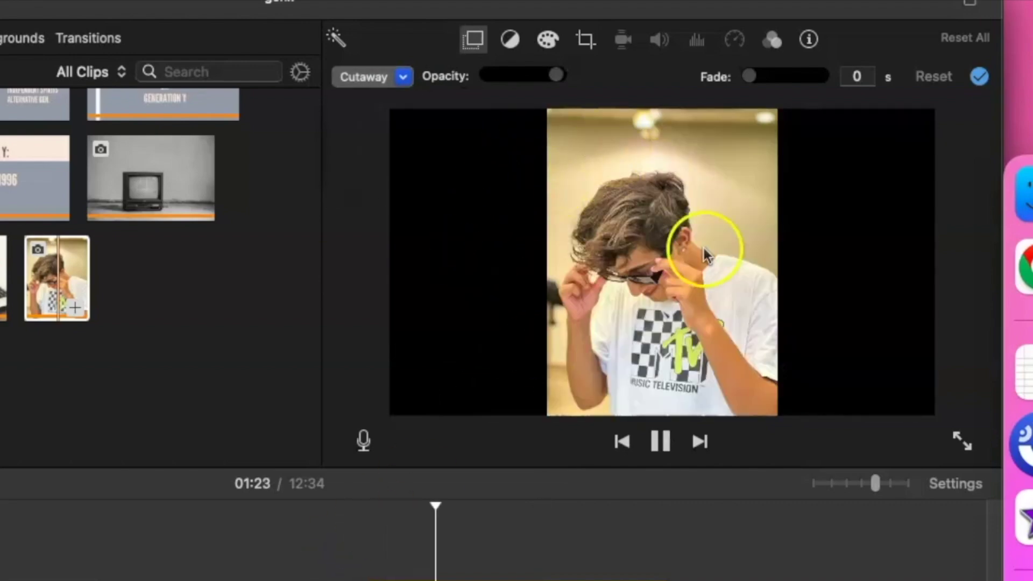
{"action": "key", "text": "space"}
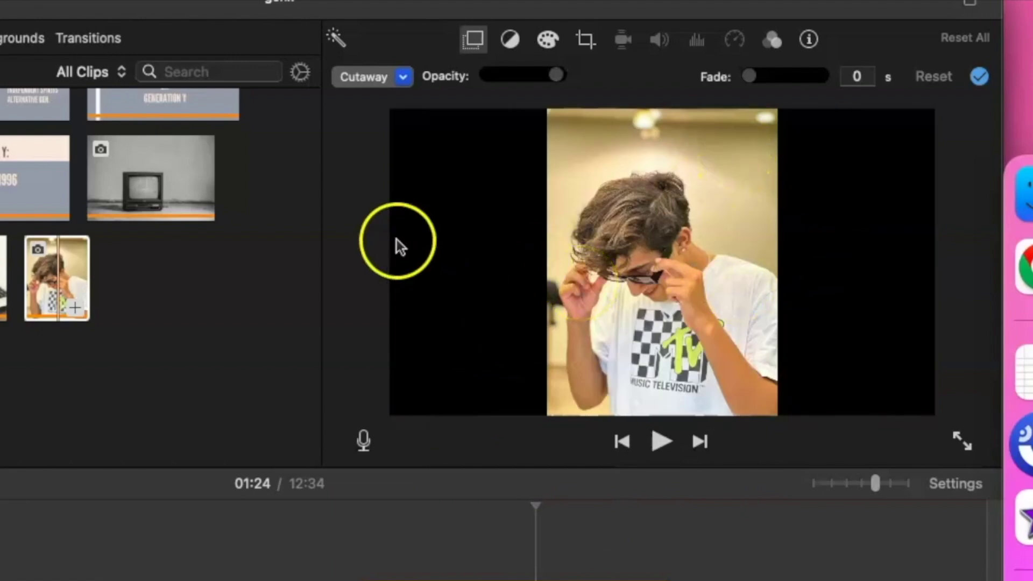
{"action": "left_click", "coordinate": [402, 80]}
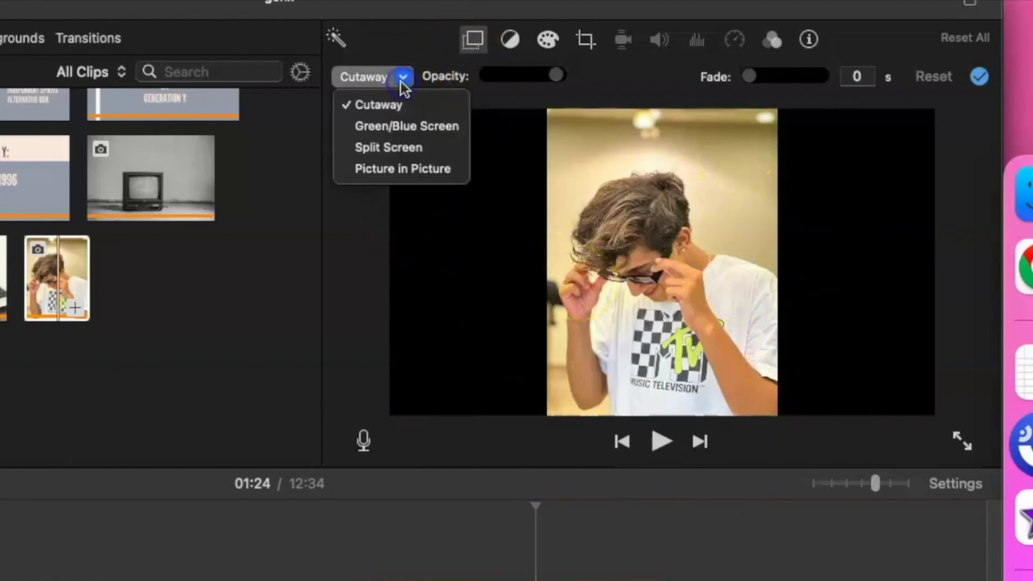
{"action": "left_click", "coordinate": [389, 150]}
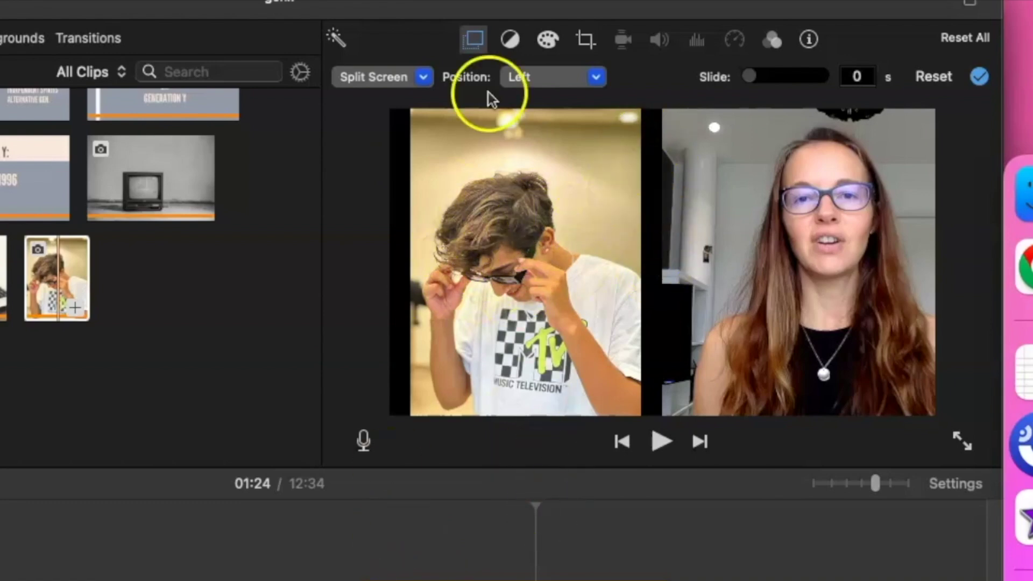
- Set the MTV photo to Crop to Fill and frame the crop around the man's head and T-shirt logo
{"action": "left_click", "coordinate": [585, 39]}
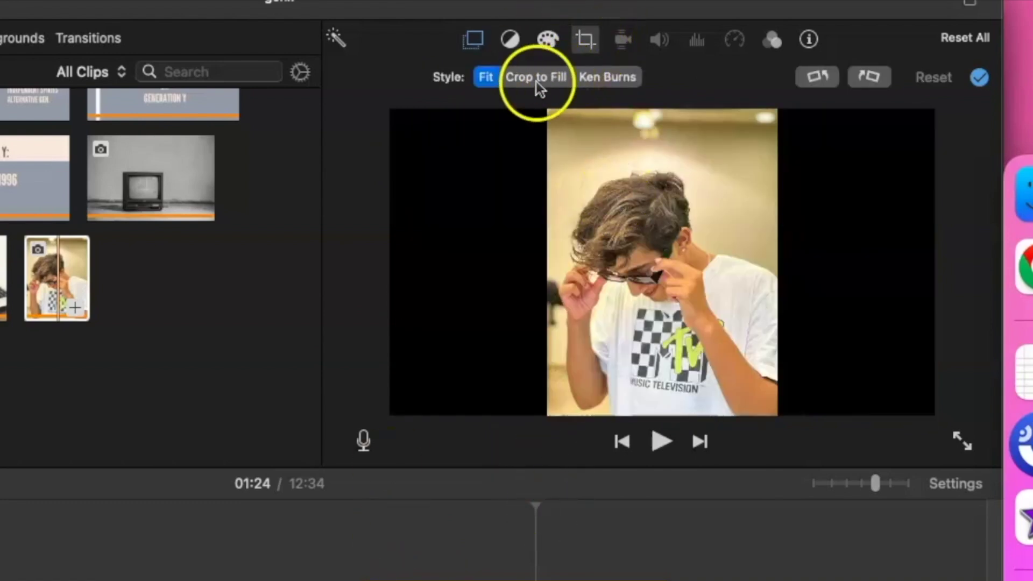
{"action": "left_click", "coordinate": [536, 84]}
{"action": "left_click_drag", "start_coordinate": [545, 288], "coordinate": [383, 495]}
{"action": "left_click_drag", "start_coordinate": [604, 249], "coordinate": [654, 300]}
{"action": "left_click_drag", "start_coordinate": [462, 188], "coordinate": [438, 152]}
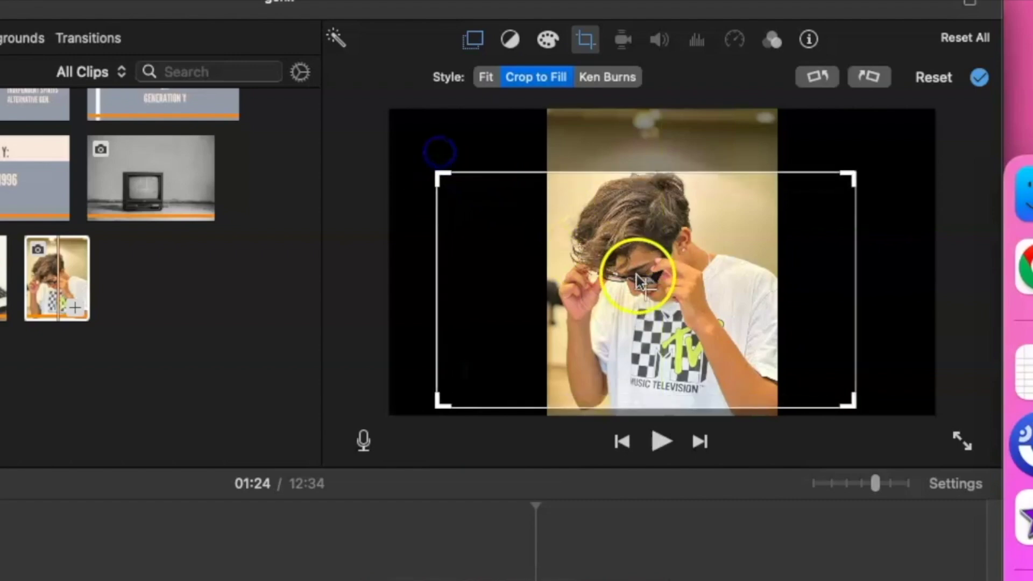
{"action": "left_click_drag", "start_coordinate": [649, 293], "coordinate": [661, 294]}
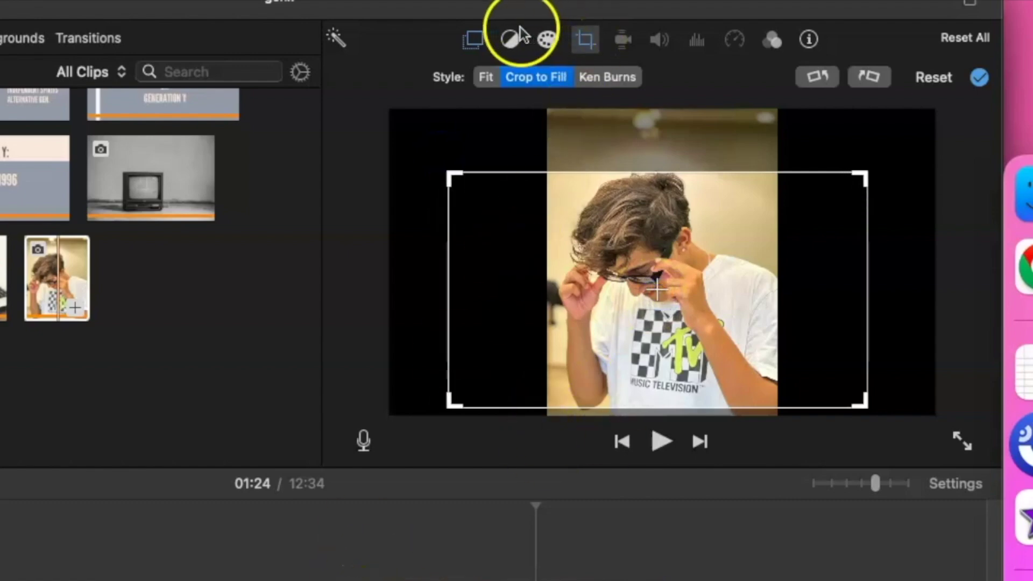
- Play the section with the split-screen MTV photo up to about 01:26 to check its new framing
{"action": "left_click", "coordinate": [474, 41]}
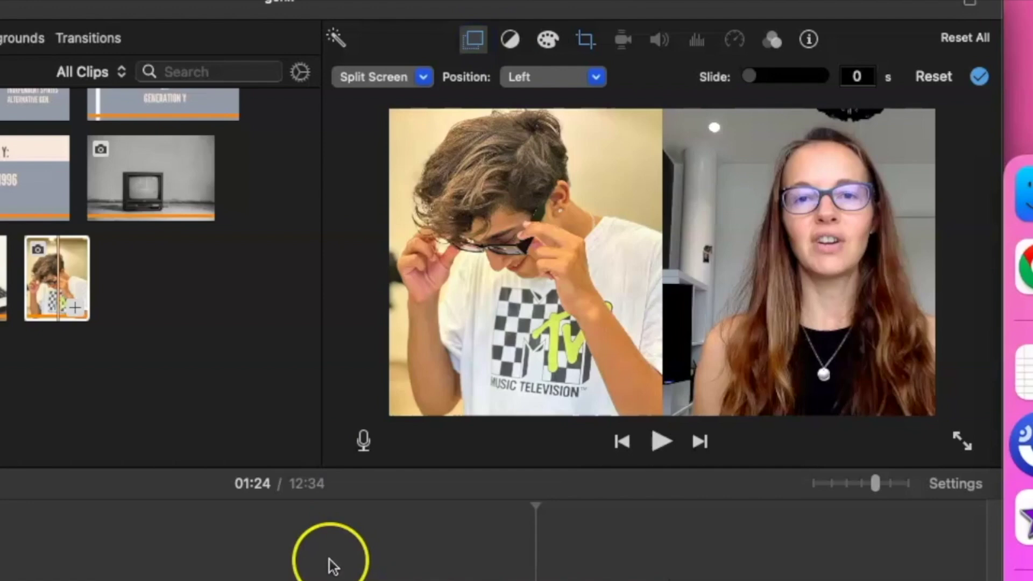
{"action": "left_click", "coordinate": [330, 565]}
{"action": "key", "text": "space"}
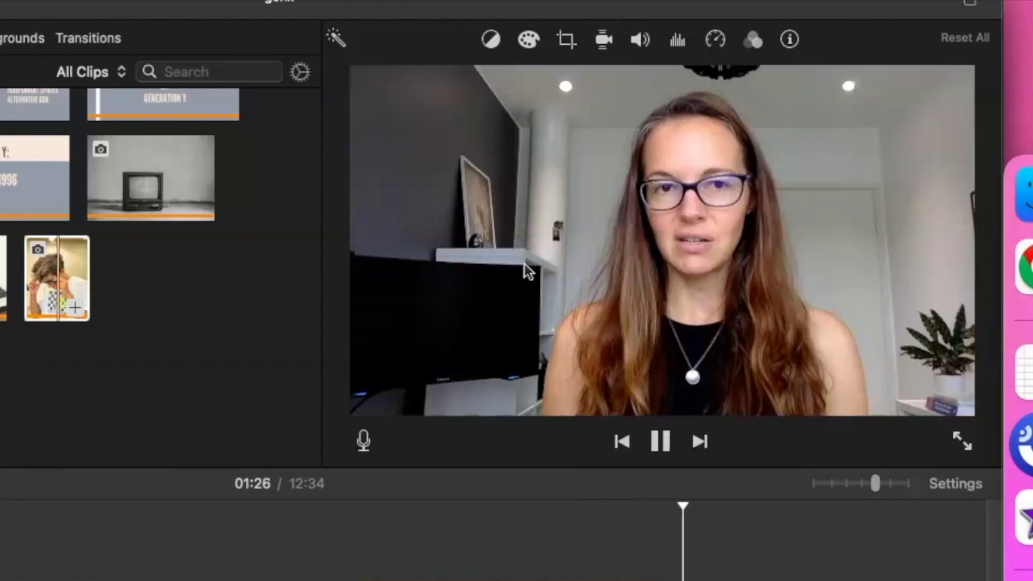
{"action": "key", "text": "space"}
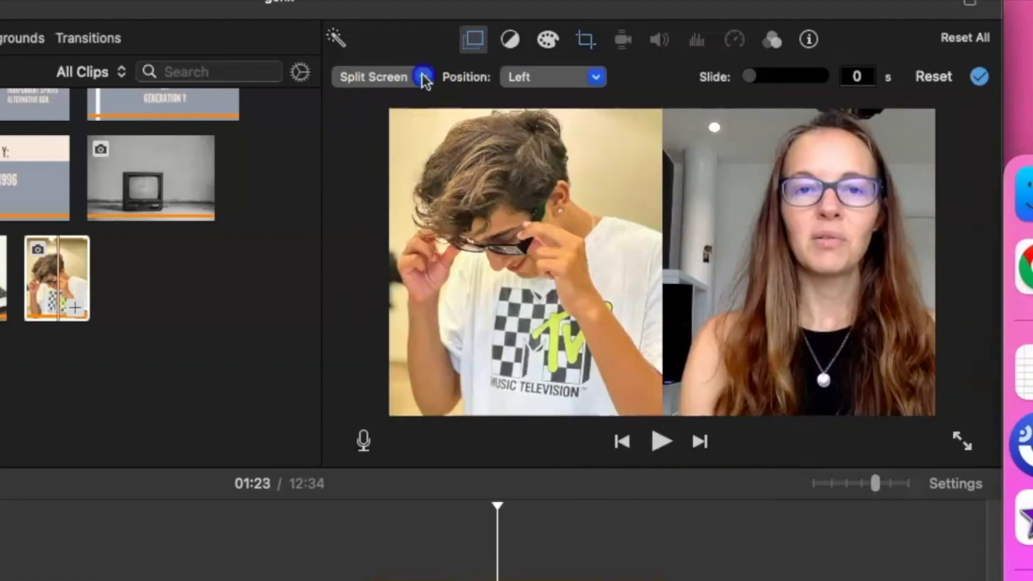
- Try the MTV photo as an enlarged, repositioned Picture in Picture overlay and restore its Split Screen style
{"action": "left_click", "coordinate": [424, 77]}
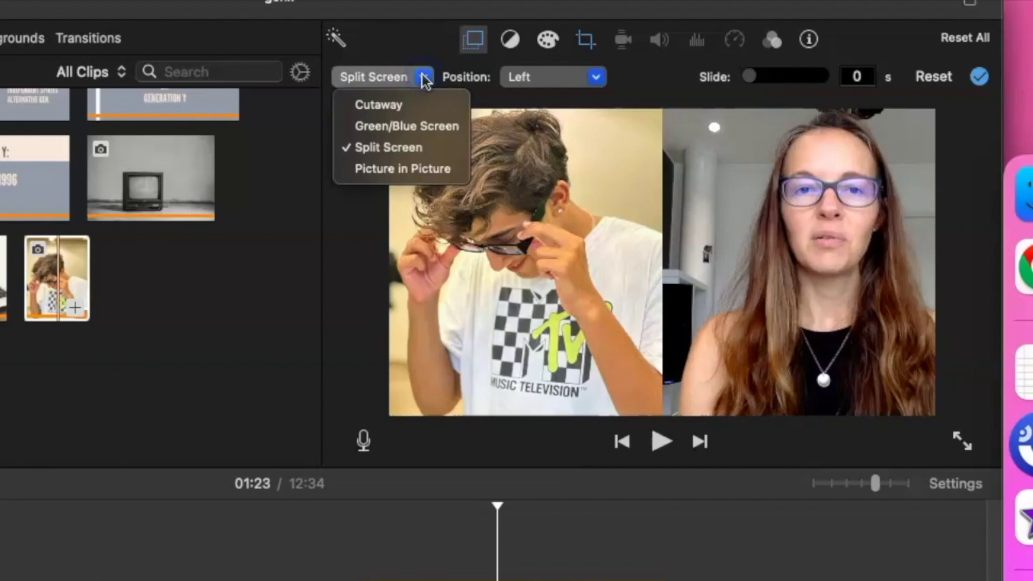
{"action": "left_click", "coordinate": [383, 176]}
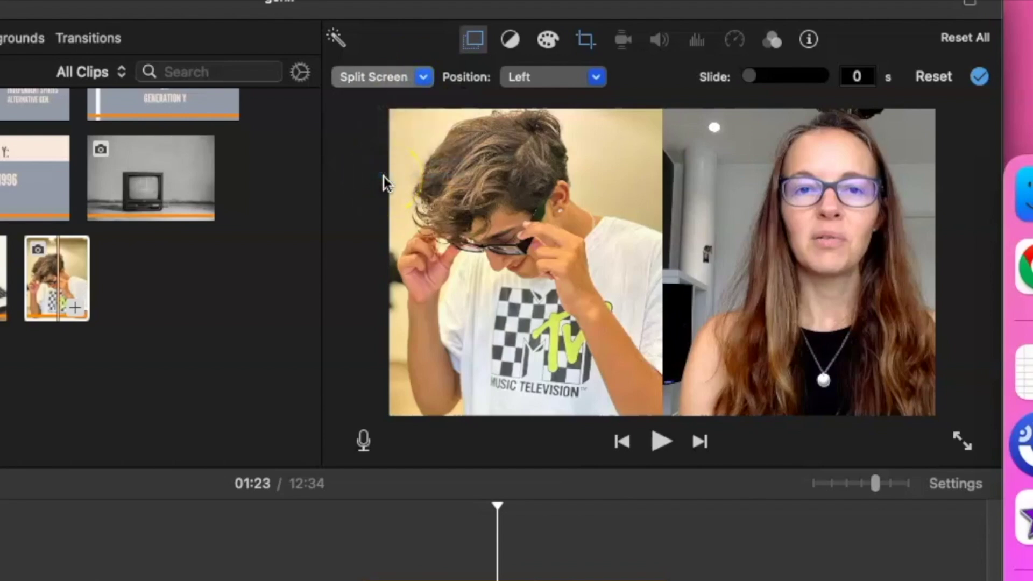
{"action": "left_click_drag", "start_coordinate": [434, 300], "coordinate": [696, 214]}
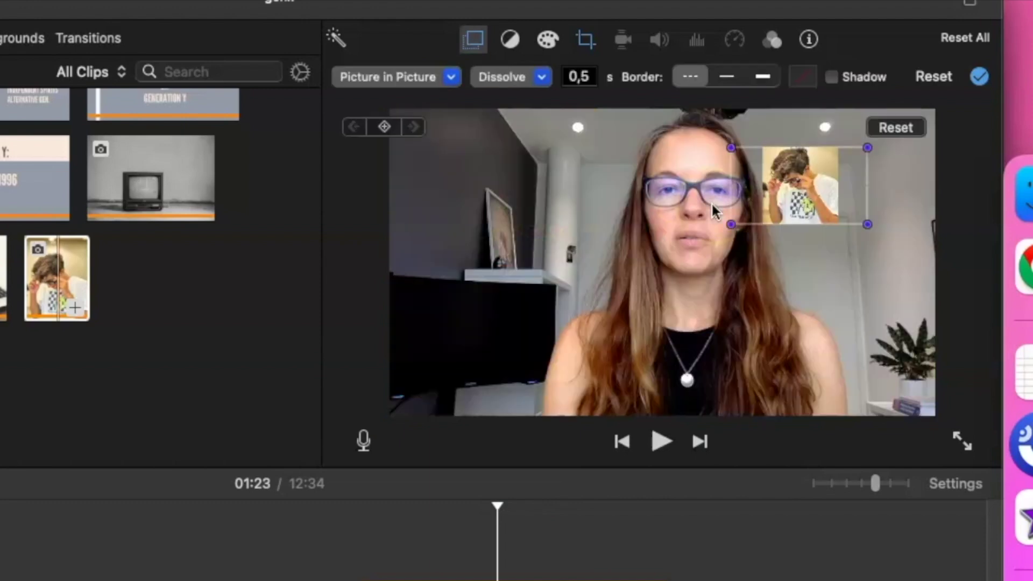
{"action": "left_click", "coordinate": [748, 245]}
{"action": "left_click_drag", "start_coordinate": [731, 226], "coordinate": [491, 452]}
{"action": "left_click_drag", "start_coordinate": [623, 295], "coordinate": [777, 273]}
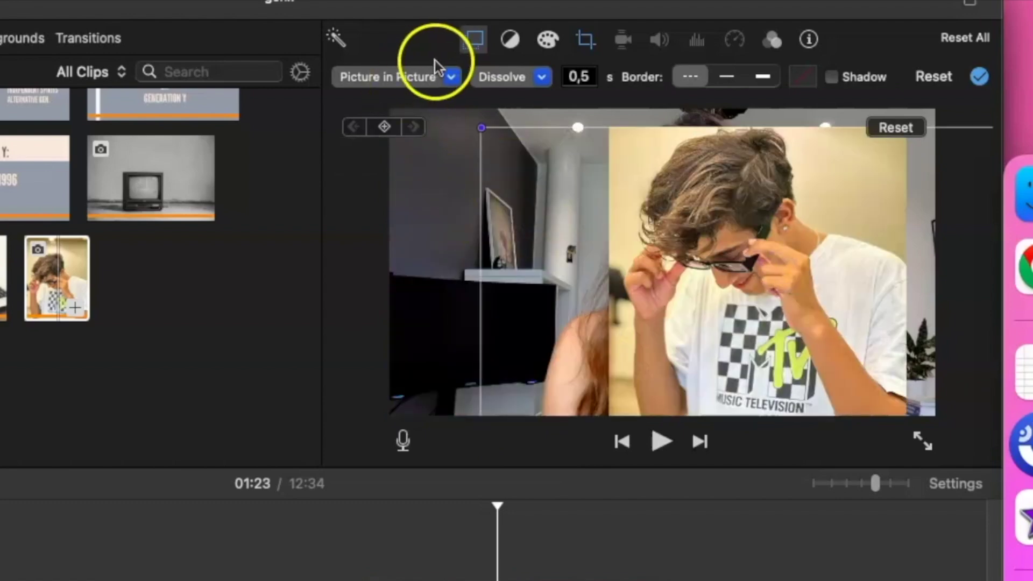
{"action": "left_click", "coordinate": [451, 76]}
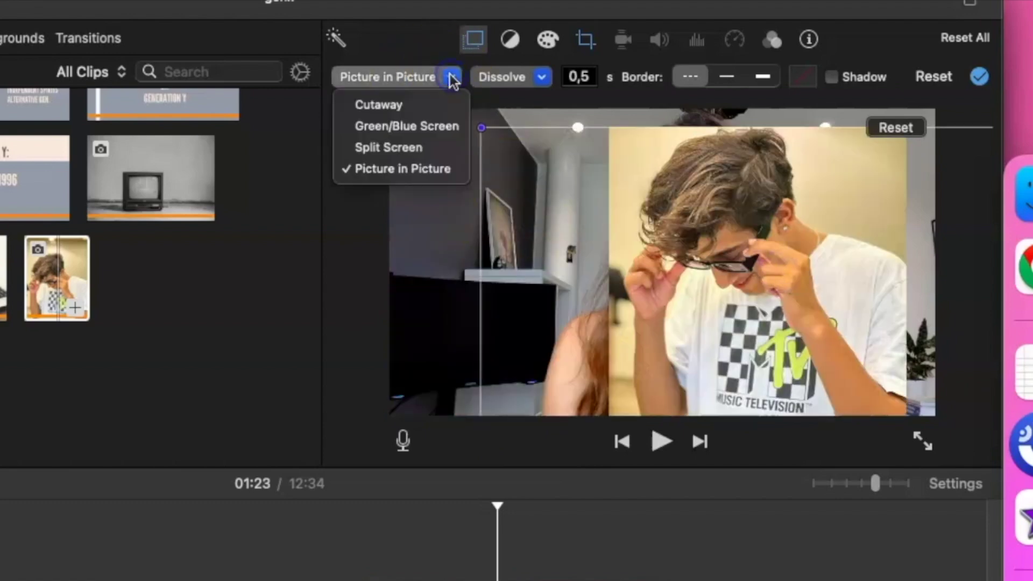
{"action": "left_click", "coordinate": [389, 153]}
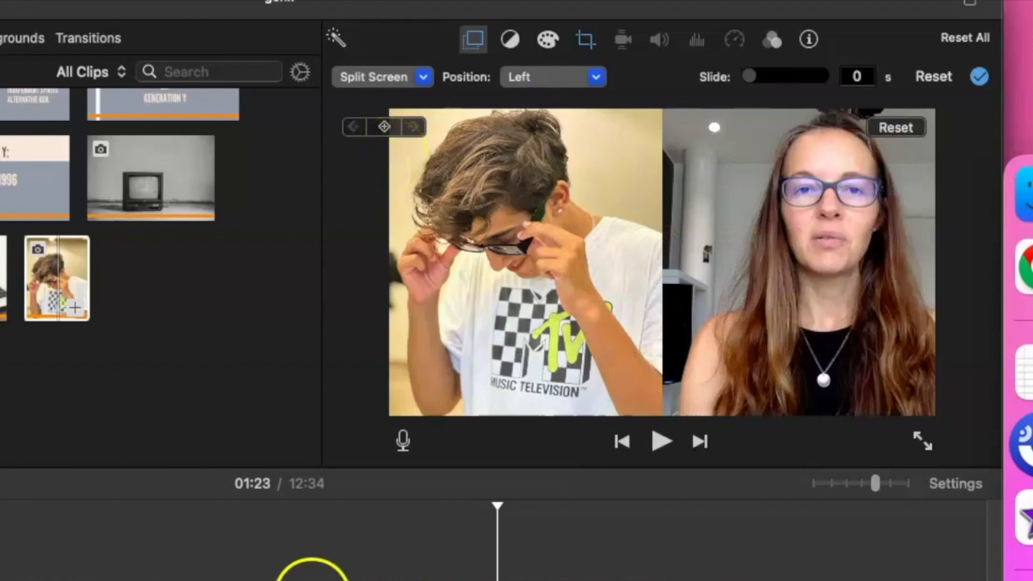
- Play the footage from 01:21 to 01:27 to check where the split-screen MTV photo should end
{"action": "left_click", "coordinate": [311, 579]}
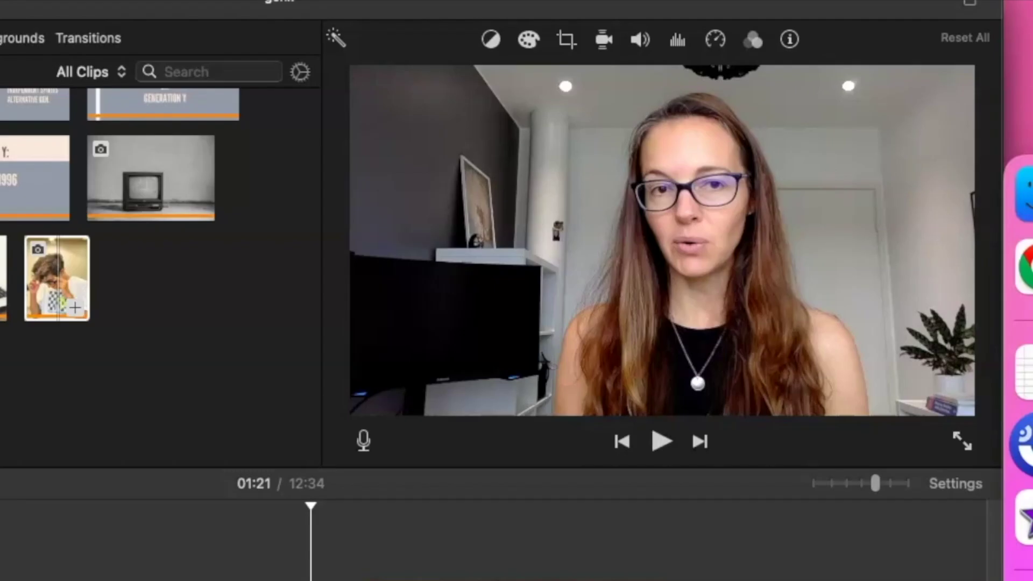
{"action": "key", "text": "space"}
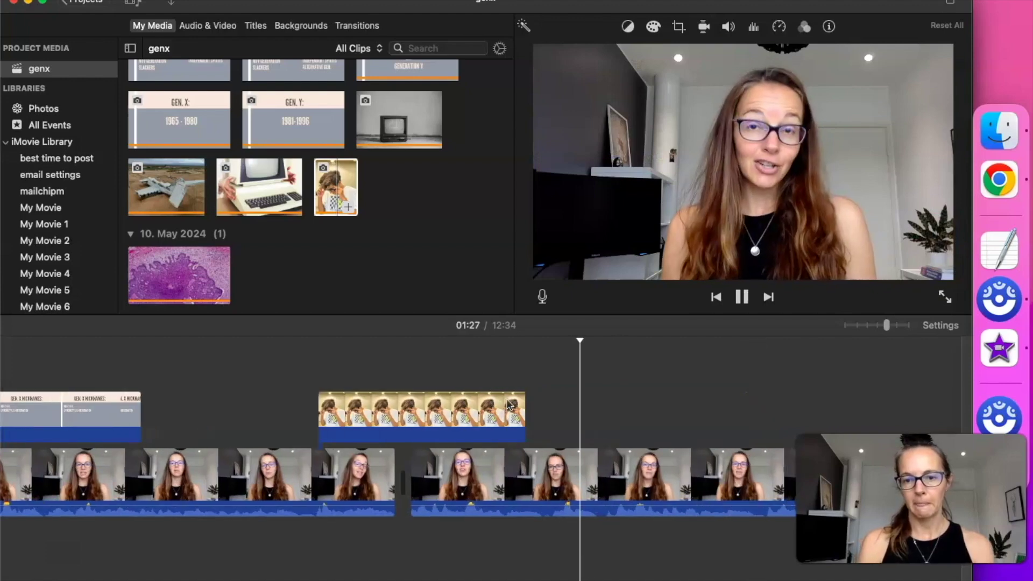
{"action": "key", "text": "space"}
- Extend the end of the MTV photo overlay to about 01:26, for a clip length of 4.3 seconds
{"action": "left_click", "coordinate": [546, 436]}
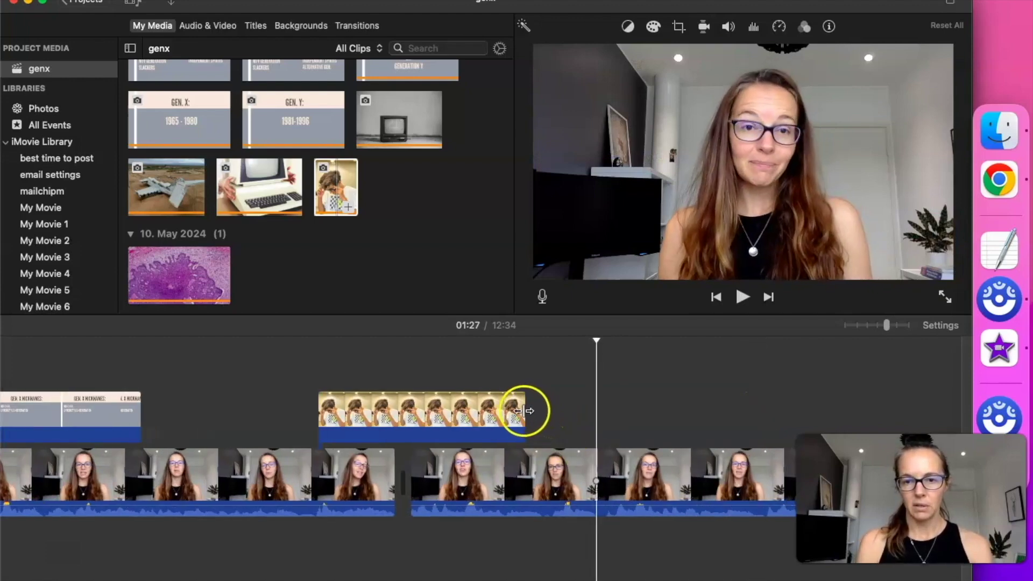
{"action": "left_click", "coordinate": [544, 525]}
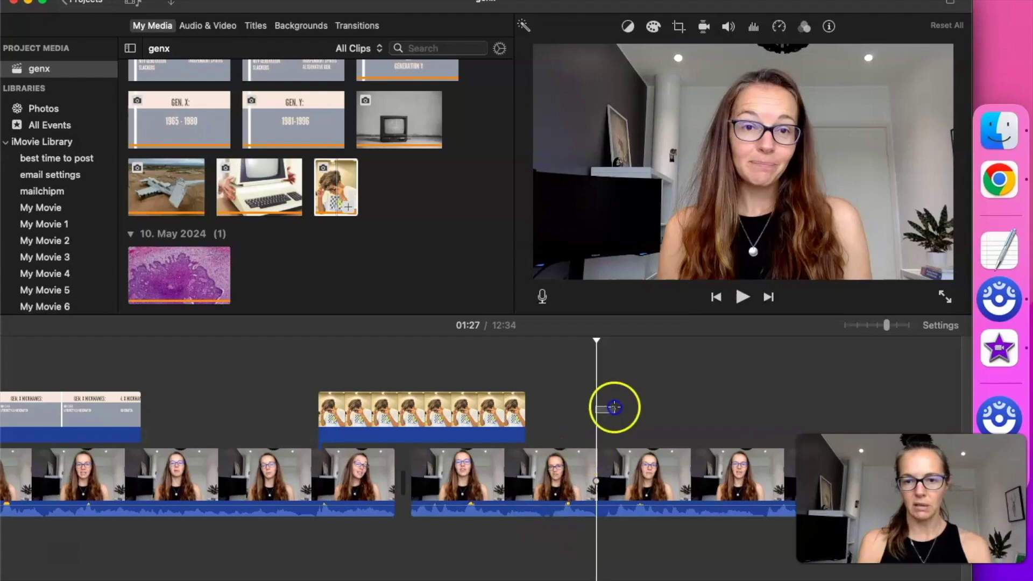
{"action": "left_click", "coordinate": [543, 522]}
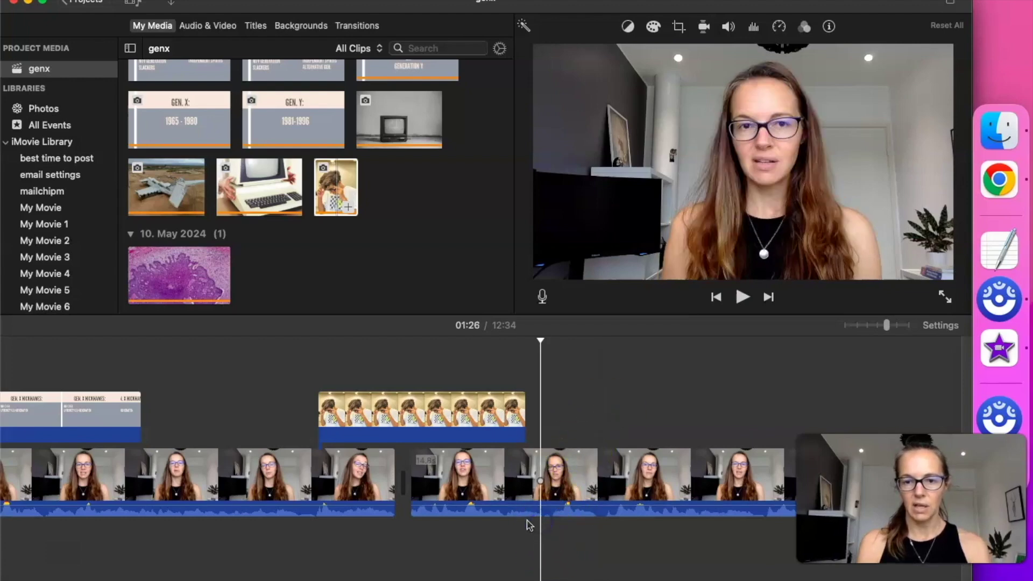
{"action": "left_click", "coordinate": [522, 416]}
{"action": "left_click_drag", "start_coordinate": [525, 416], "coordinate": [540, 417]}
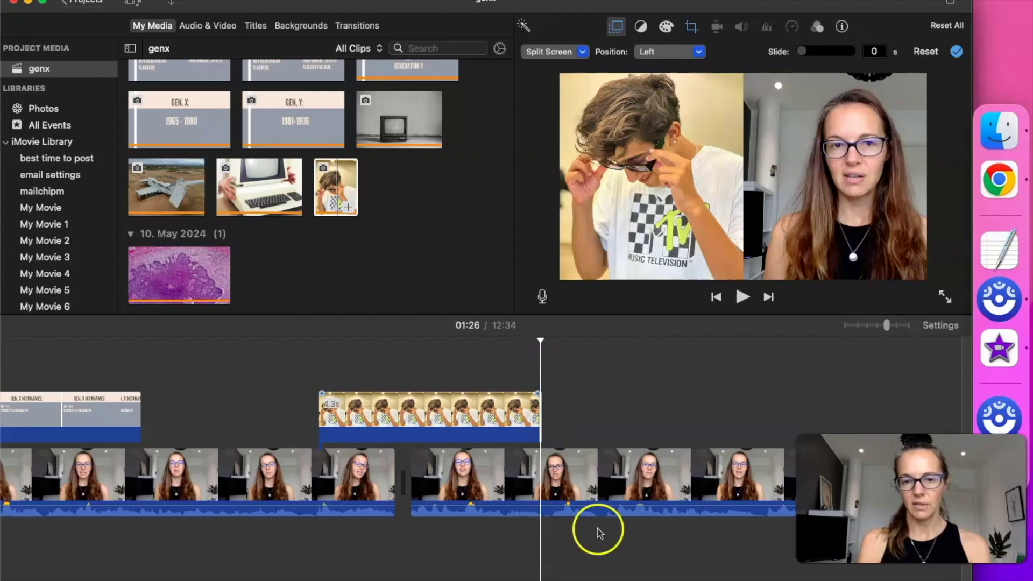
{"action": "left_click", "coordinate": [613, 394]}
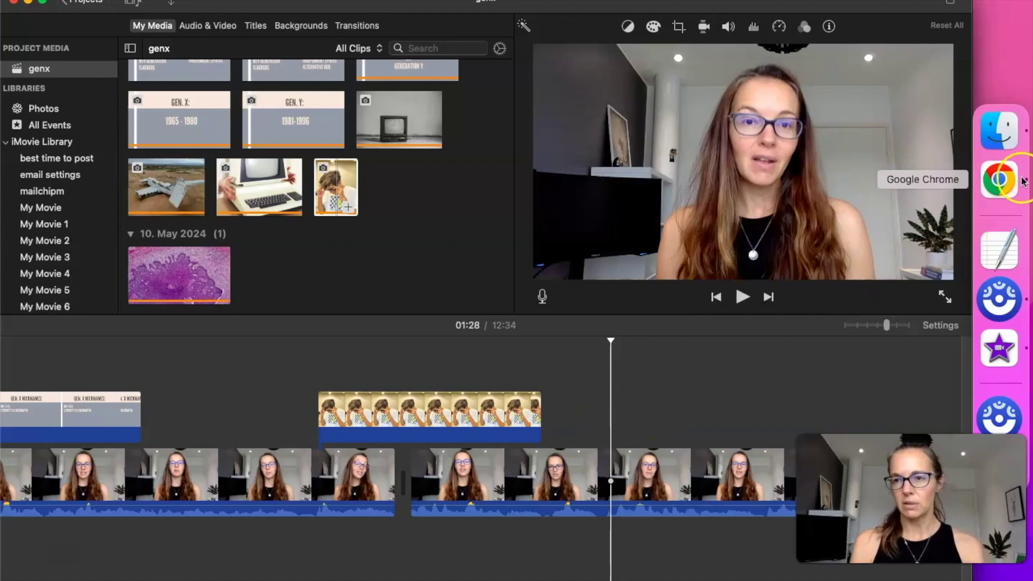
- Overlay the Gen. X Nicknames slide whose list ends with Slackers above the main footage at about 01:28
{"action": "left_click", "coordinate": [323, 127]}
{"action": "scroll", "coordinate": [323, 127], "scroll_direction": "up", "scroll_amount": 5}
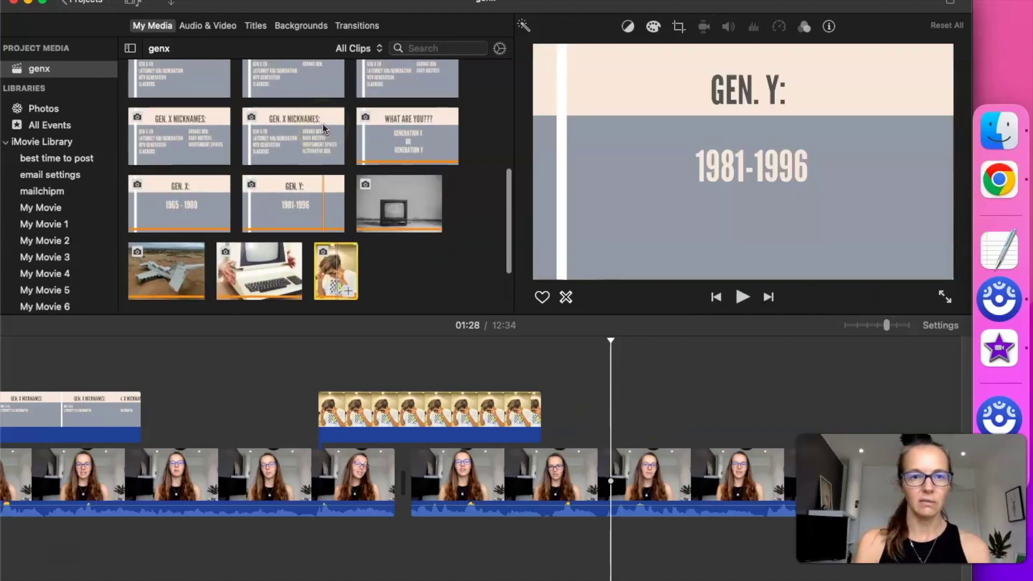
{"action": "scroll", "coordinate": [323, 127], "scroll_direction": "up", "scroll_amount": 3}
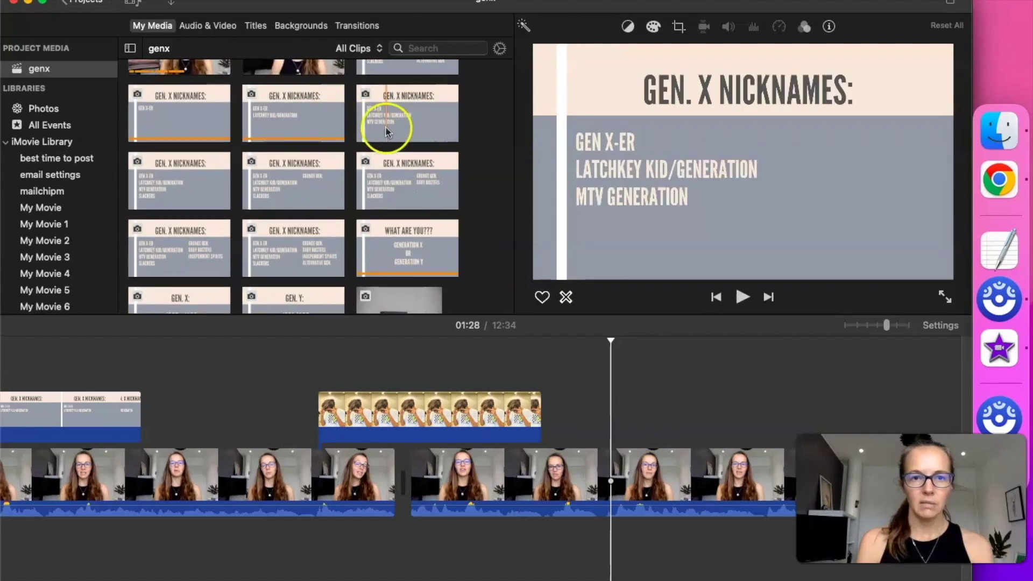
{"action": "left_click_drag", "start_coordinate": [148, 198], "coordinate": [604, 410]}
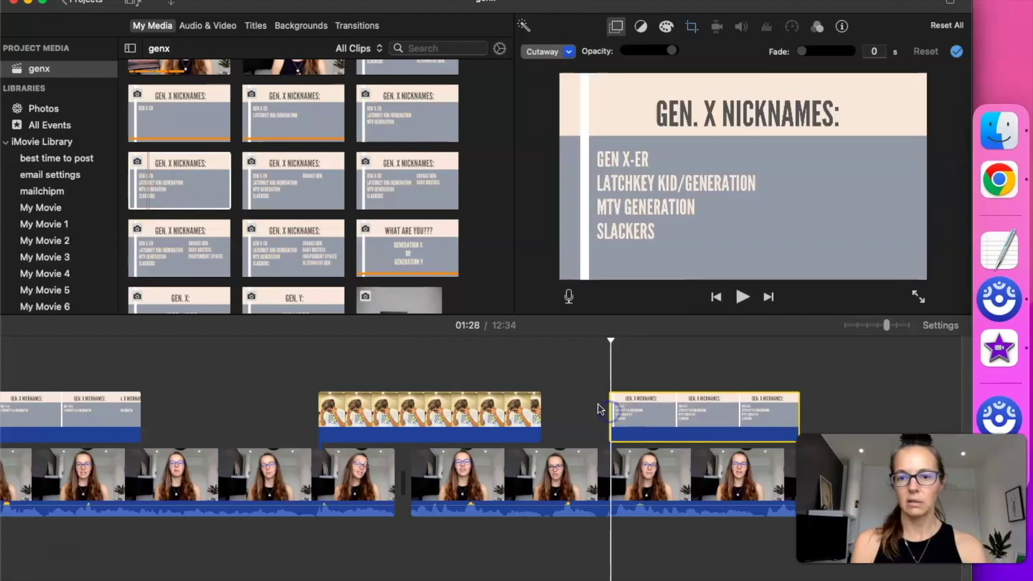
- Play the footage around 01:27 and move the Slackers slide back to start directly after the MTV photo overlay
{"action": "left_click", "coordinate": [553, 514]}
{"action": "key", "text": "space"}
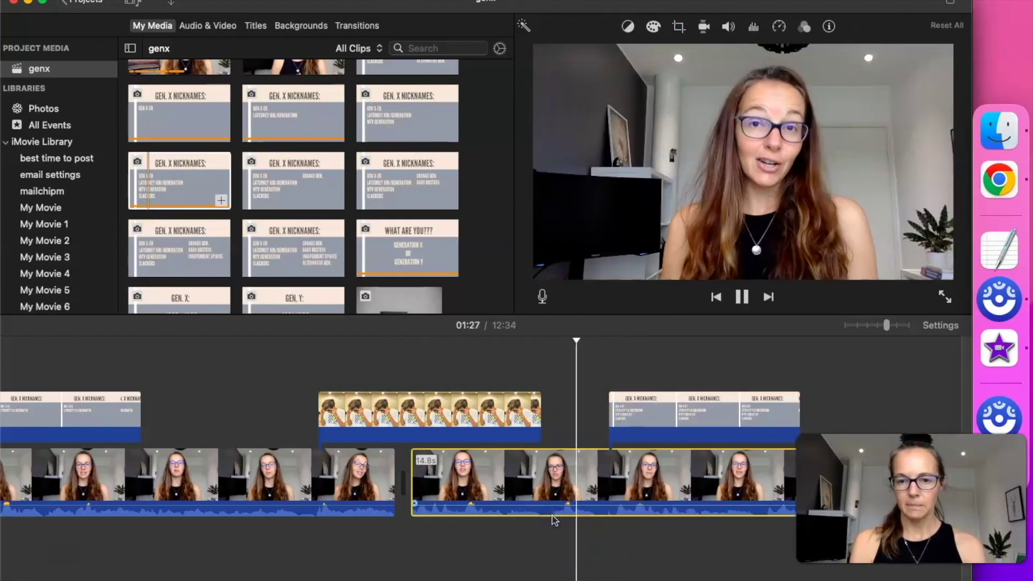
{"action": "key", "text": "space"}
{"action": "left_click_drag", "start_coordinate": [645, 423], "coordinate": [573, 422]}
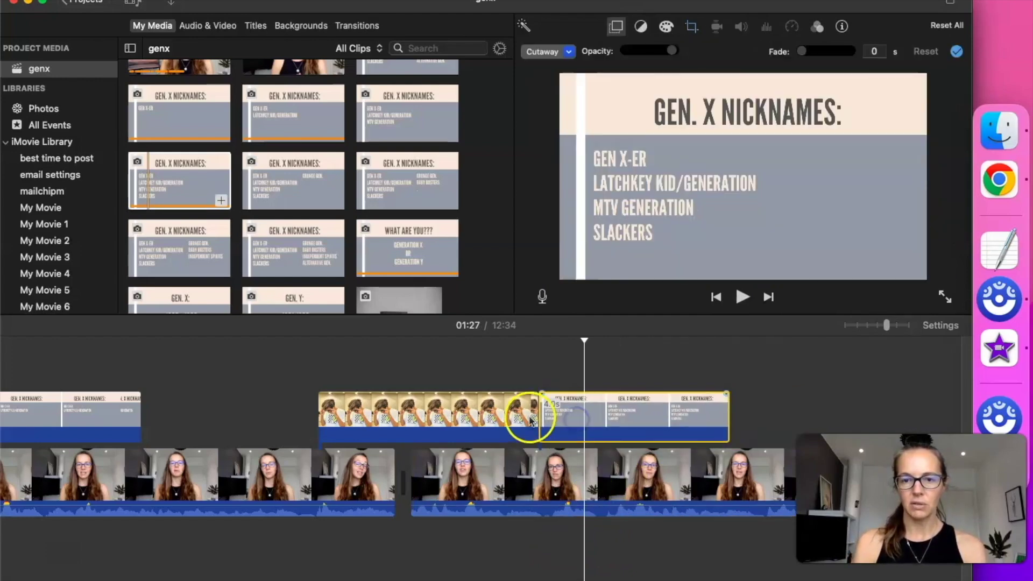
- Play from 01:25 across the cut into the Slackers slide and set the slide's crop style to Fit
{"action": "left_click", "coordinate": [506, 375]}
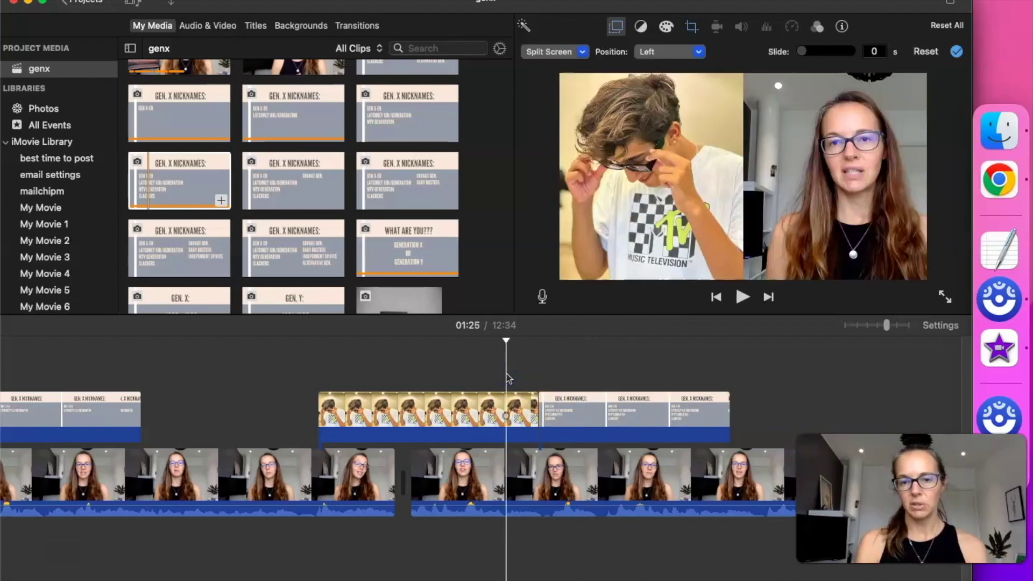
{"action": "key", "text": "space"}
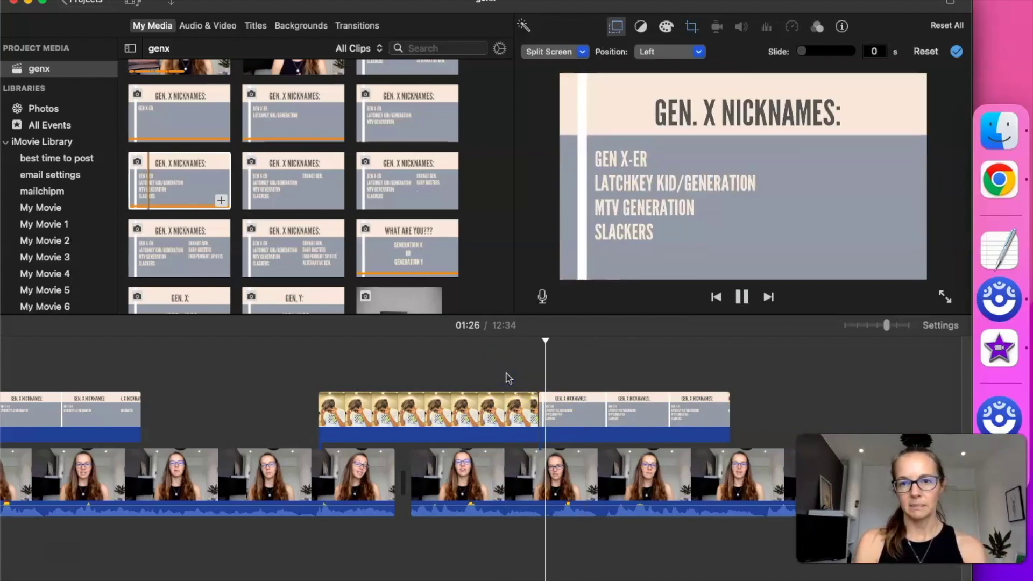
{"action": "left_click", "coordinate": [590, 391]}
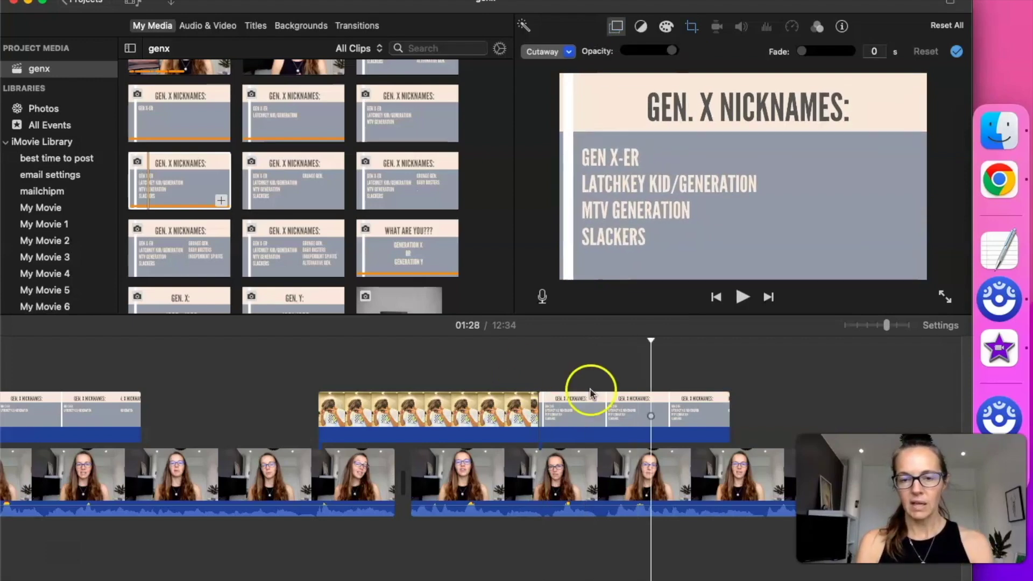
{"action": "left_click", "coordinate": [599, 399]}
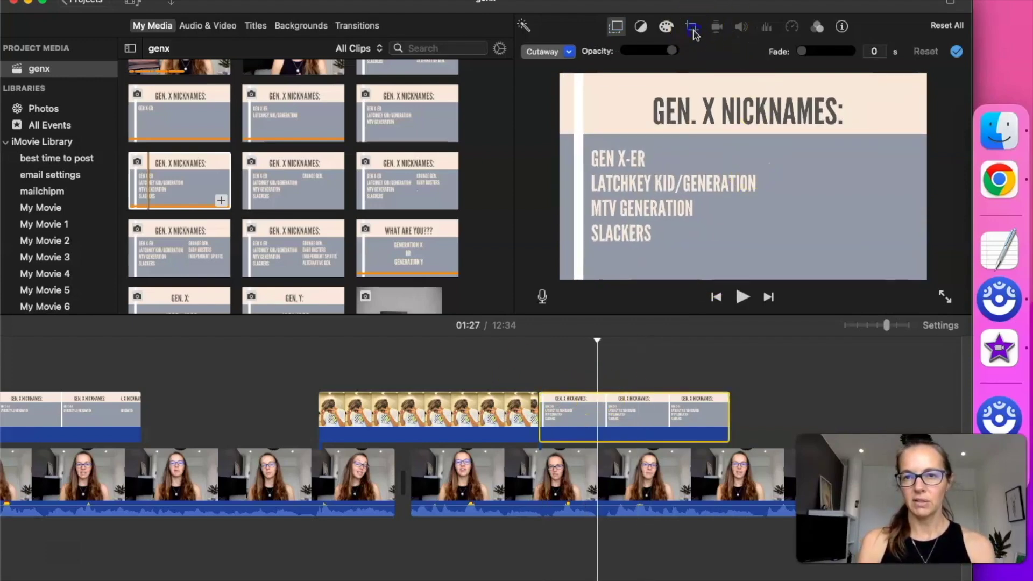
{"action": "left_click", "coordinate": [694, 31]}
{"action": "left_click", "coordinate": [624, 52]}
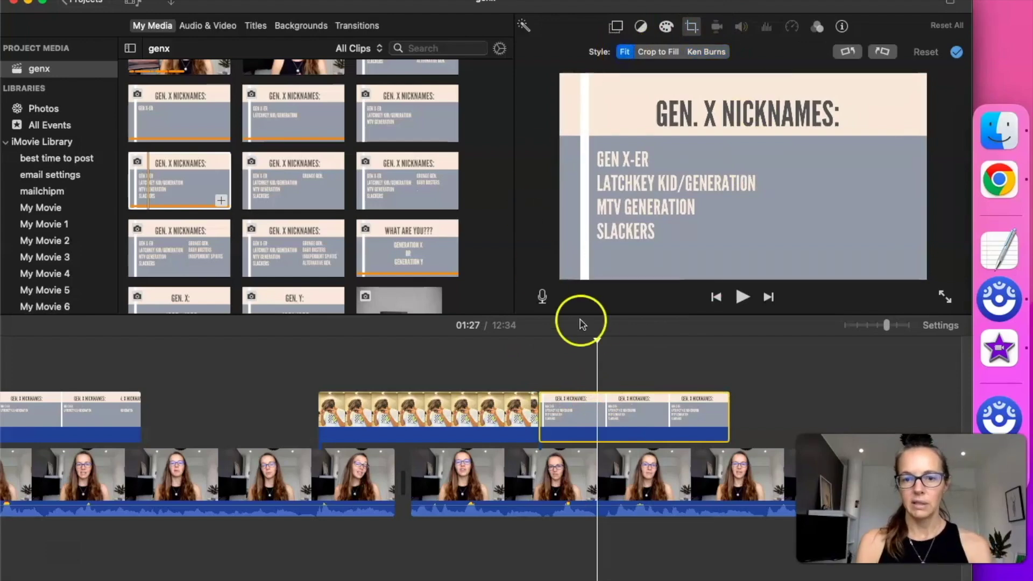
- Play through the Slackers slide to about 01:30 and extend the end of its overlay slightly
{"action": "left_click", "coordinate": [525, 371]}
{"action": "key", "text": "space"}
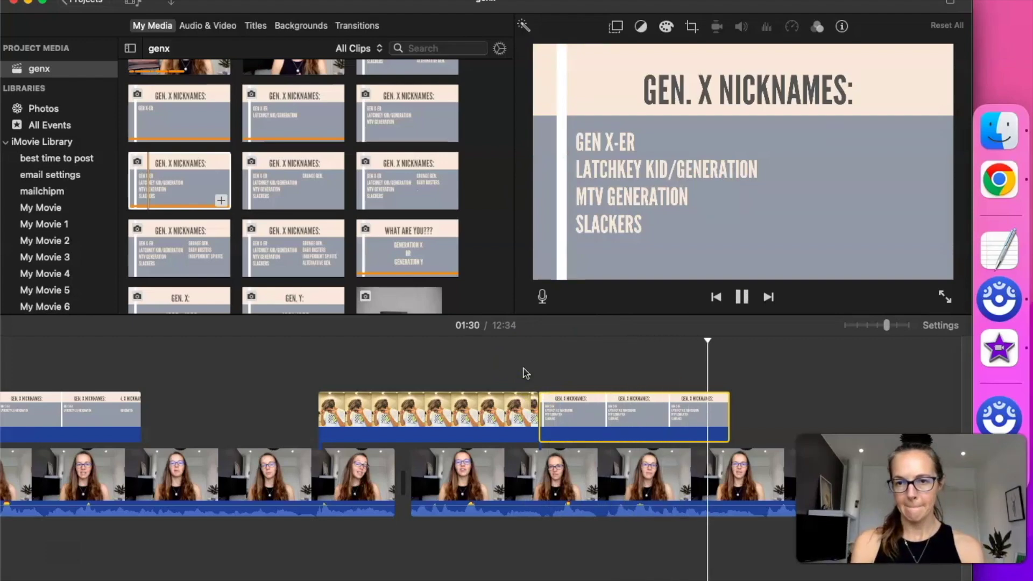
{"action": "key", "text": "space"}
{"action": "left_click", "coordinate": [546, 519]}
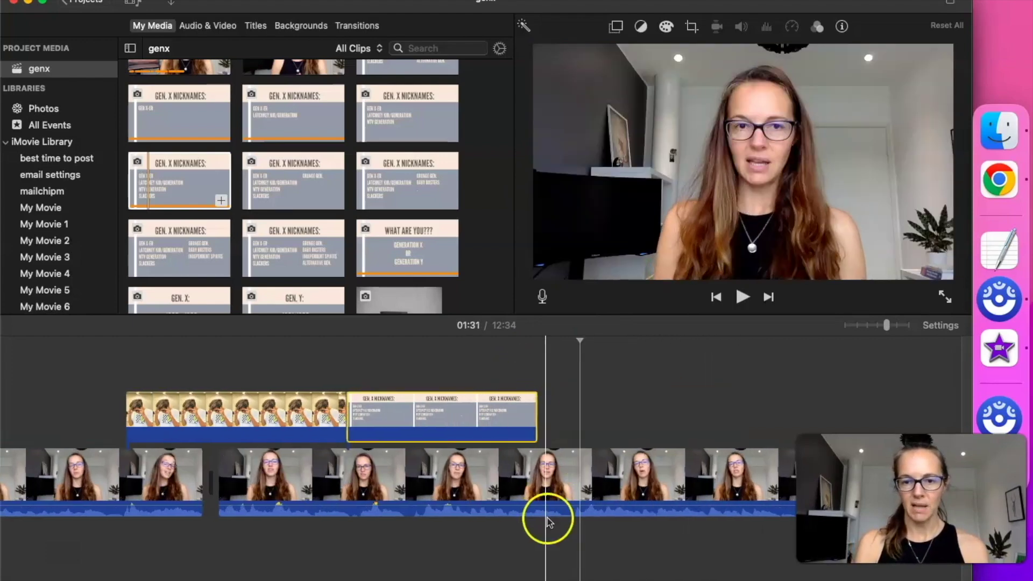
{"action": "left_click", "coordinate": [560, 545]}
{"action": "left_click_drag", "start_coordinate": [534, 415], "coordinate": [560, 415]}
- Play the footage after the Slackers slide to about 01:33 to find where the next illustration should start
{"action": "key", "text": "space"}
{"action": "scroll", "coordinate": [549, 380], "scroll_direction": "right", "scroll_amount": 5}
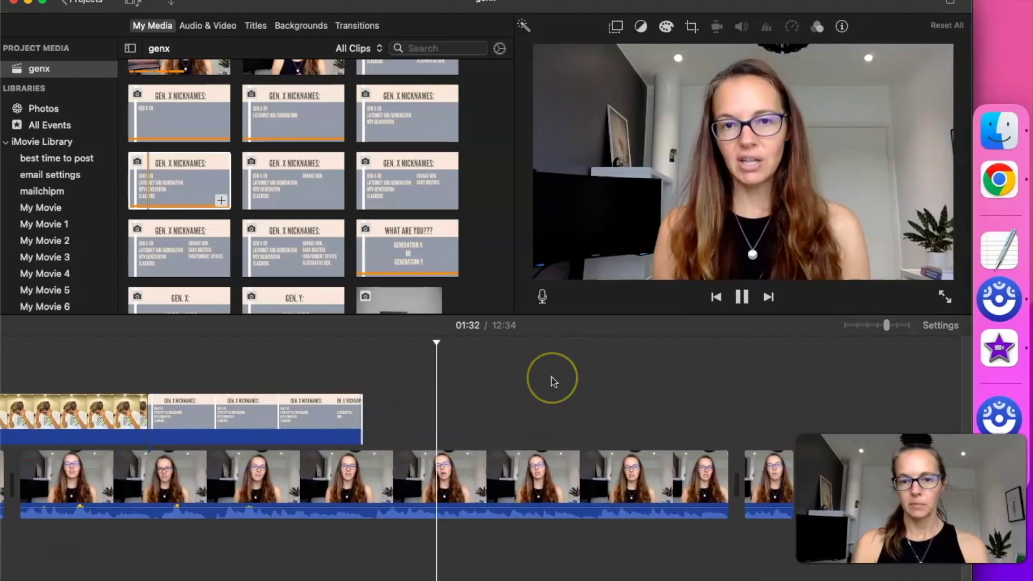
{"action": "key", "text": "space"}
{"action": "left_click", "coordinate": [425, 500]}
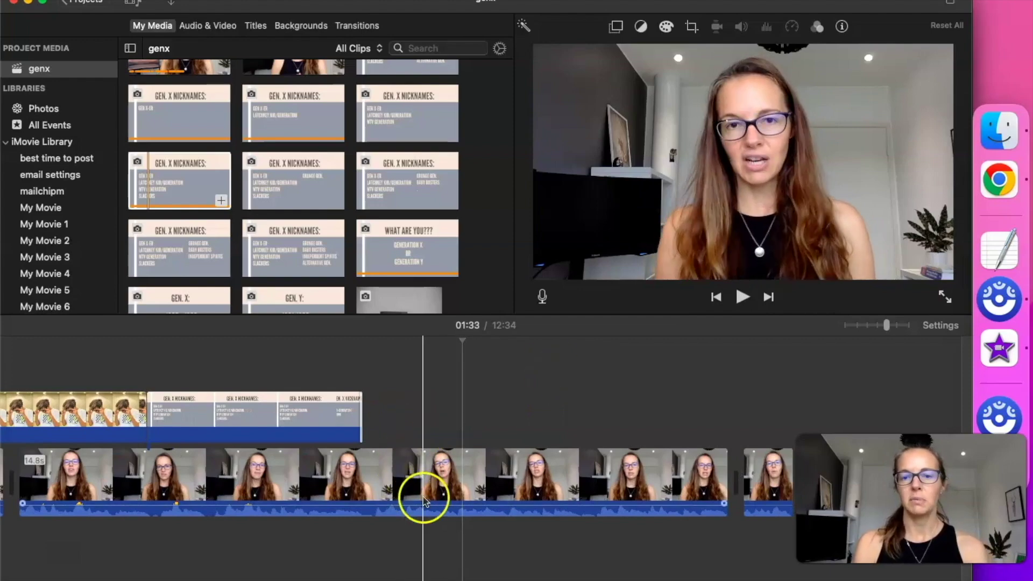
- Switch to Chrome, dismiss the Pexels donation popup, search the photos for "Grunge" and browse the results
{"action": "left_click", "coordinate": [1000, 180]}
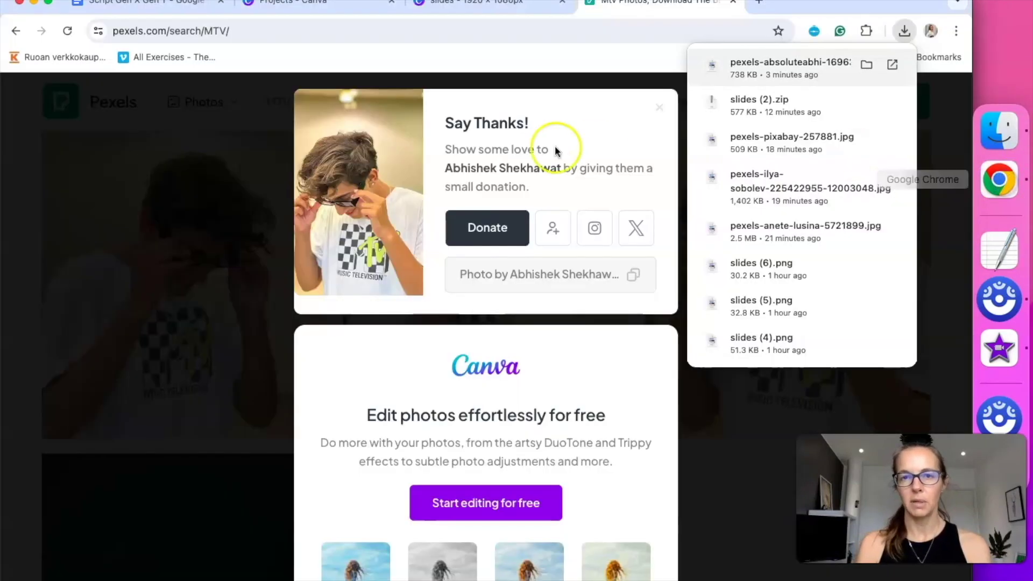
{"action": "left_click", "coordinate": [671, 120]}
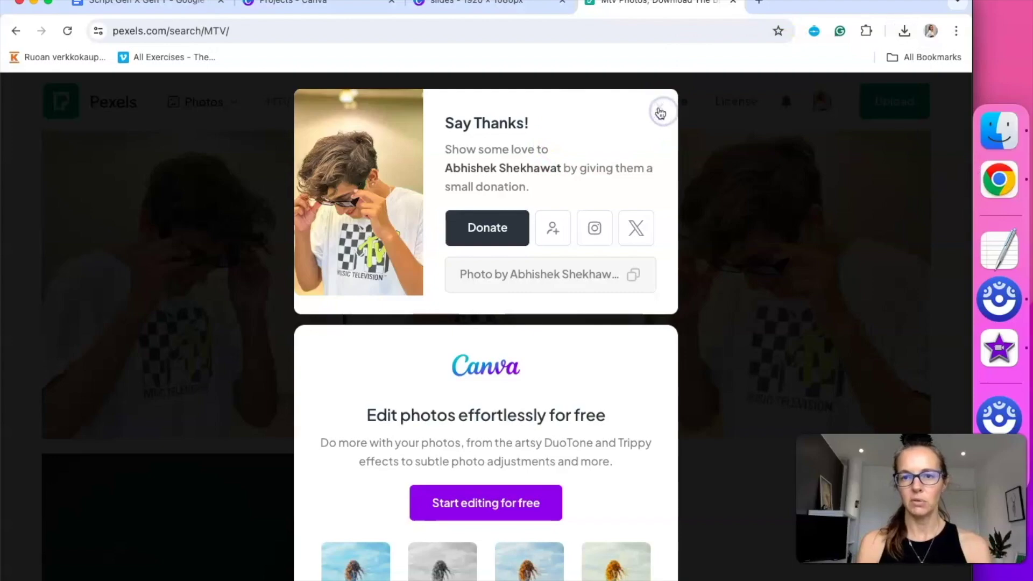
{"action": "left_click", "coordinate": [660, 113]}
{"action": "left_click", "coordinate": [366, 104]}
{"action": "key", "text": "BackSpace"}
{"action": "key", "text": "BackSpace"}
{"action": "key", "text": "BackSpace"}
{"action": "type", "text": "Gr"}
{"action": "key", "text": "Return"}
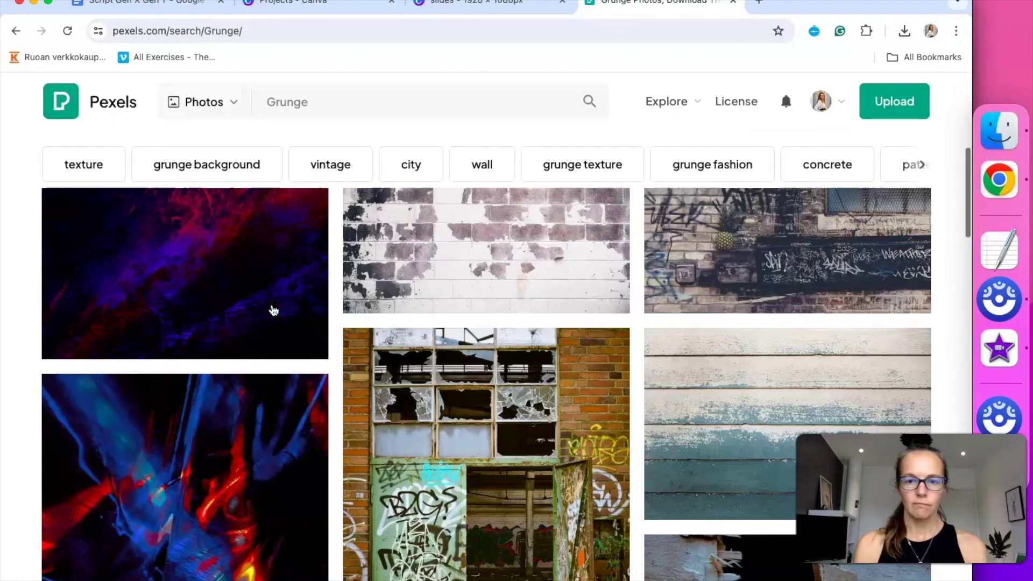
{"action": "scroll", "coordinate": [272, 307], "scroll_direction": "down", "scroll_amount": 10}
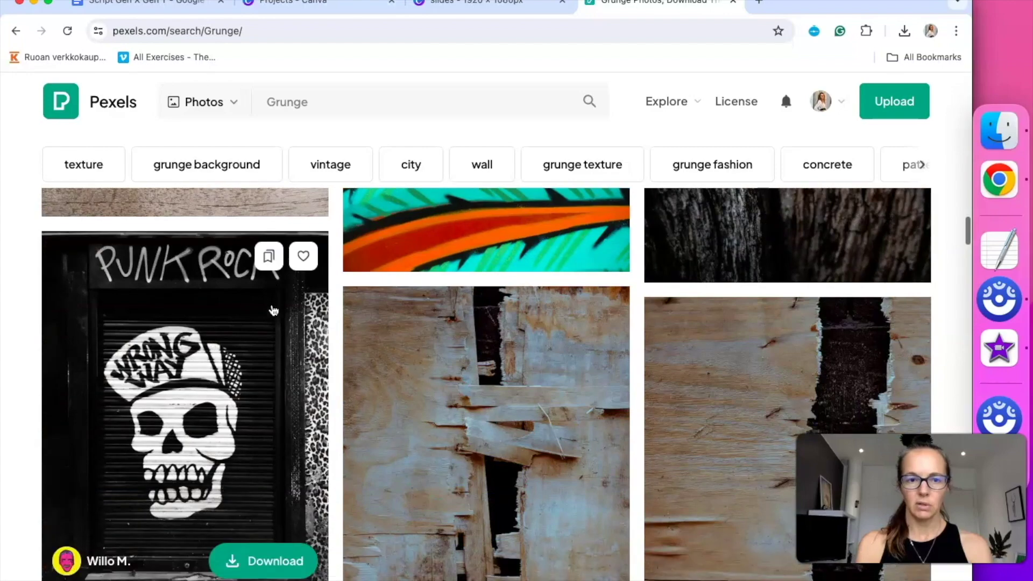
{"action": "scroll", "coordinate": [274, 311], "scroll_direction": "down", "scroll_amount": 2}
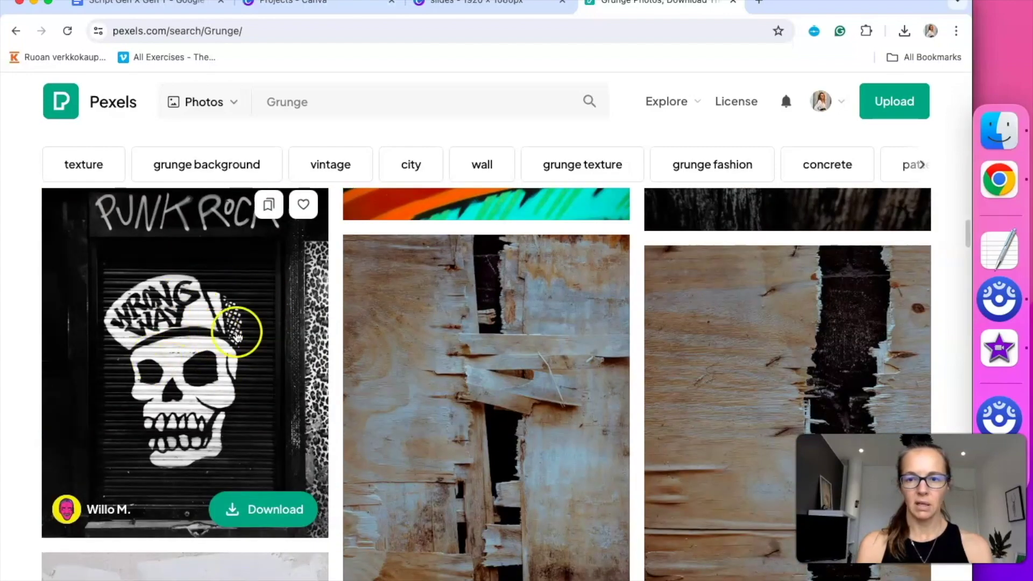
{"action": "scroll", "coordinate": [467, 380], "scroll_direction": "down", "scroll_amount": 3}
{"action": "scroll", "coordinate": [468, 379], "scroll_direction": "up", "scroll_amount": 10}
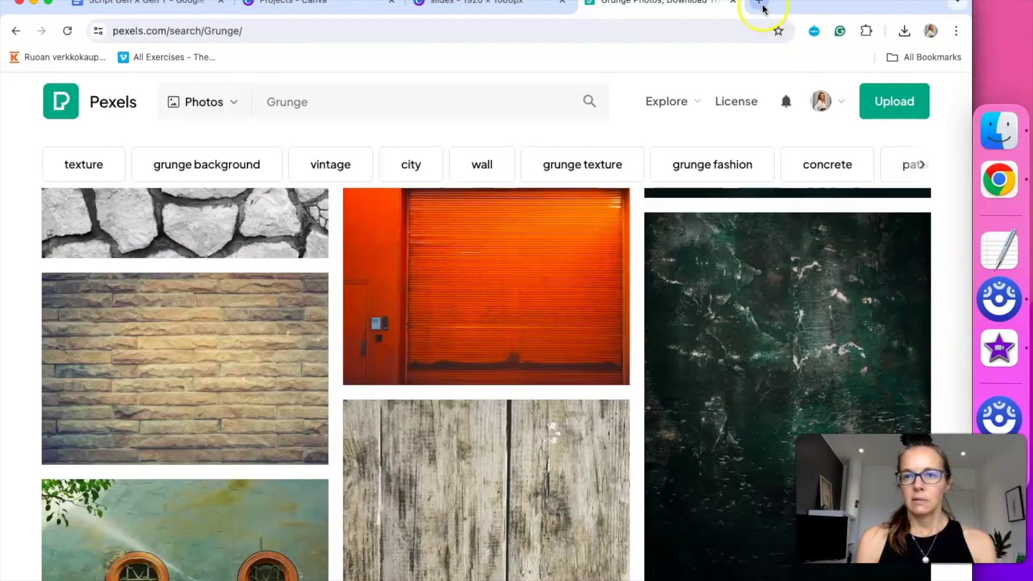
- Search Google Images for "grunge era" in a new browser tab and look through the pictures for ideas
{"action": "left_click", "coordinate": [764, 8]}
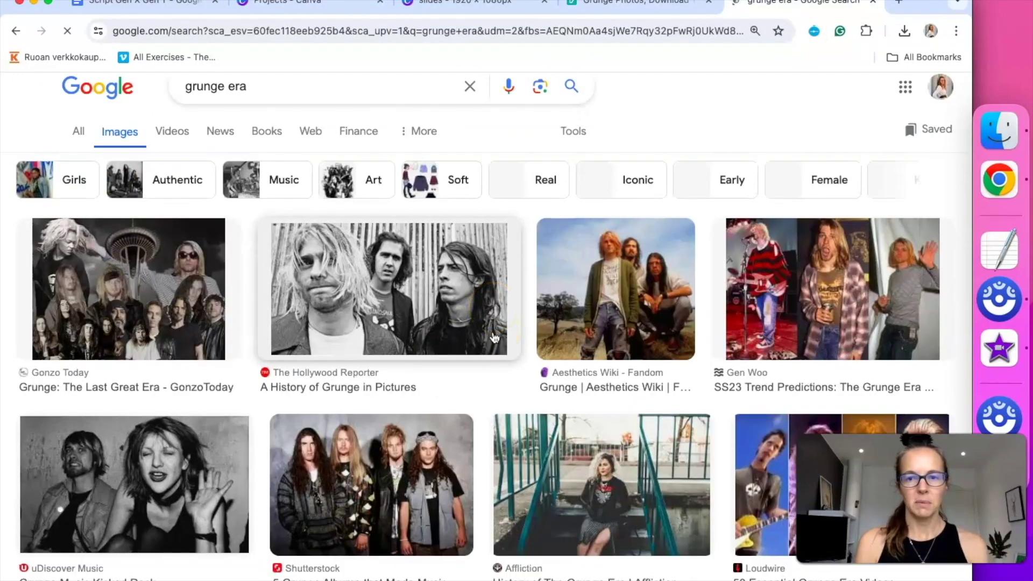
{"action": "scroll", "coordinate": [494, 338], "scroll_direction": "down", "scroll_amount": 3}
{"action": "scroll", "coordinate": [494, 338], "scroll_direction": "down", "scroll_amount": 6}
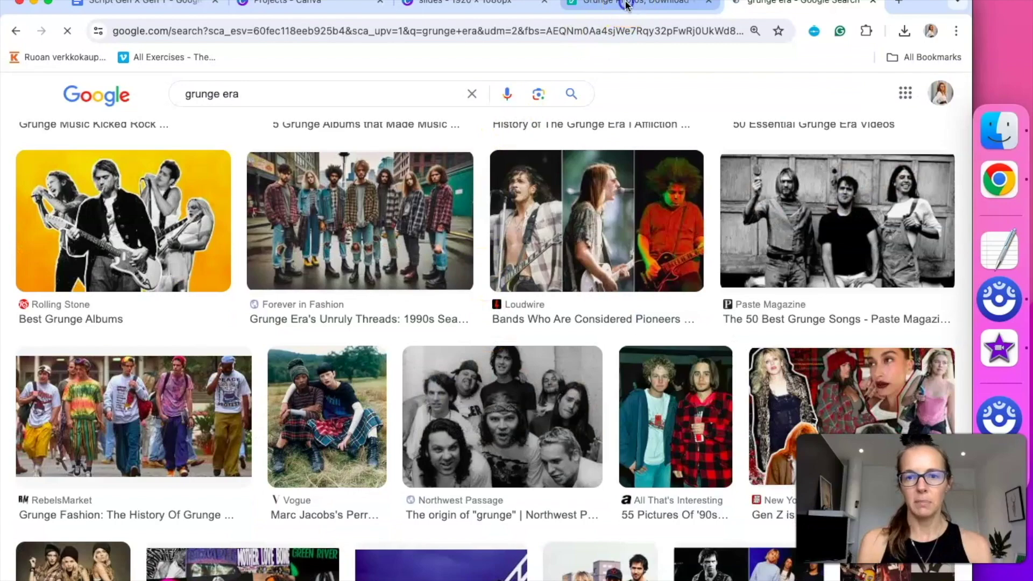
- Return to Pexels, search the photos for "band grunge" and download the dark black-and-white photo of hands playing an electric guitar
{"action": "left_click", "coordinate": [626, 6]}
{"action": "left_click", "coordinate": [367, 106]}
{"action": "type", "text": "band p"}
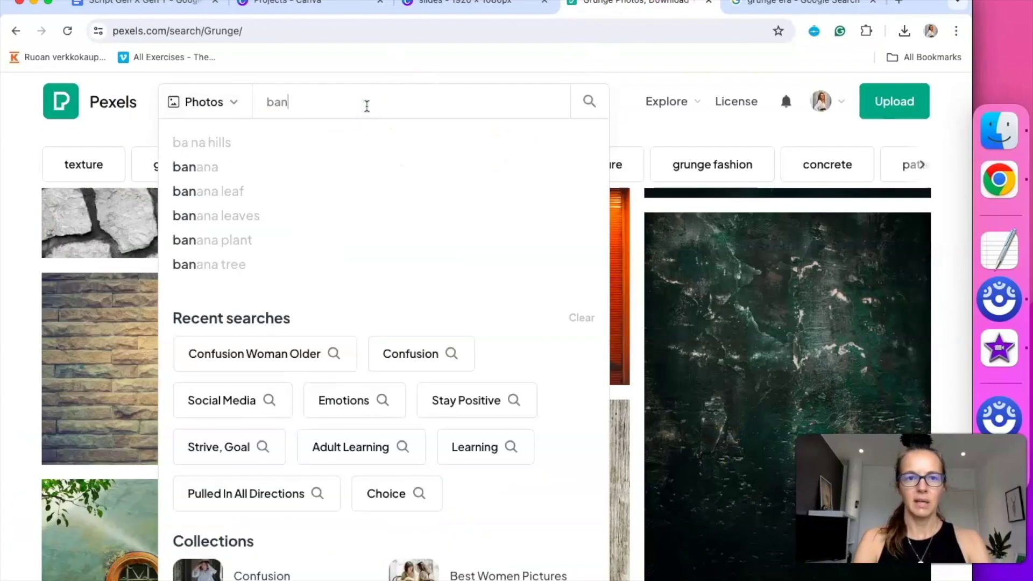
{"action": "key", "text": "BackSpace"}
{"action": "type", "text": "grunge"}
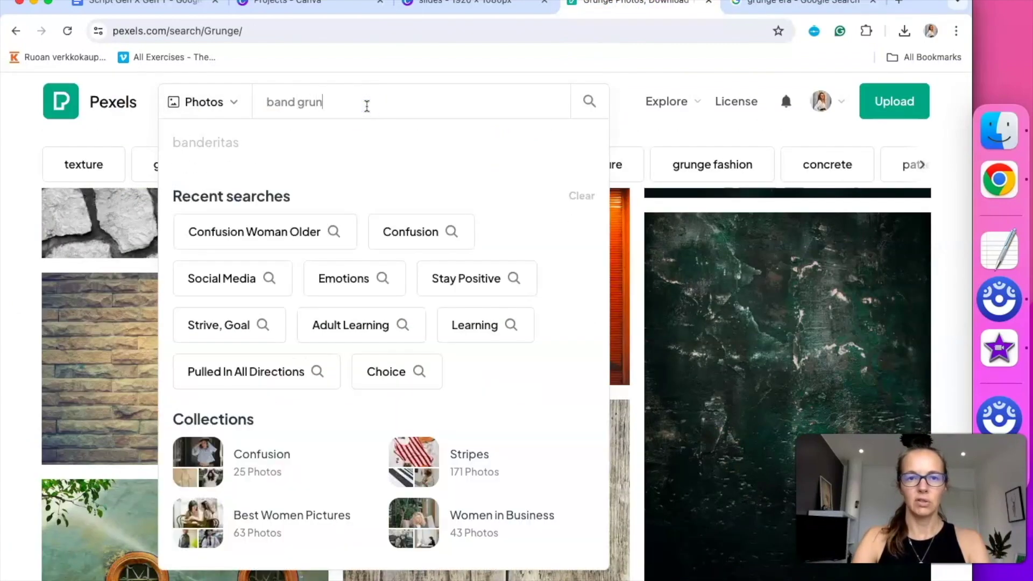
{"action": "key", "text": "Return"}
{"action": "scroll", "coordinate": [193, 338], "scroll_direction": "down", "scroll_amount": 1}
{"action": "scroll", "coordinate": [192, 337], "scroll_direction": "down", "scroll_amount": 10}
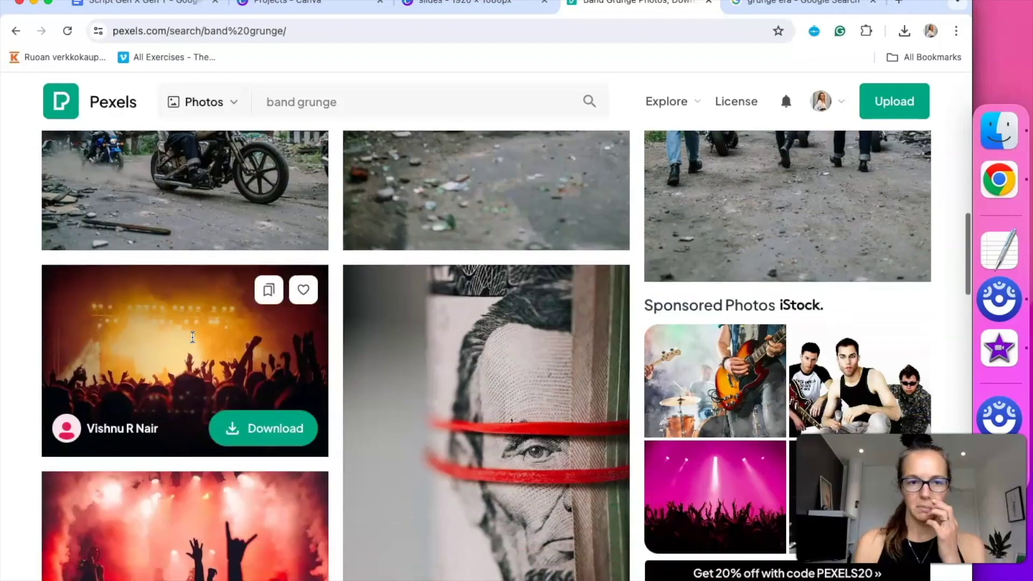
{"action": "scroll", "coordinate": [193, 337], "scroll_direction": "down", "scroll_amount": 8}
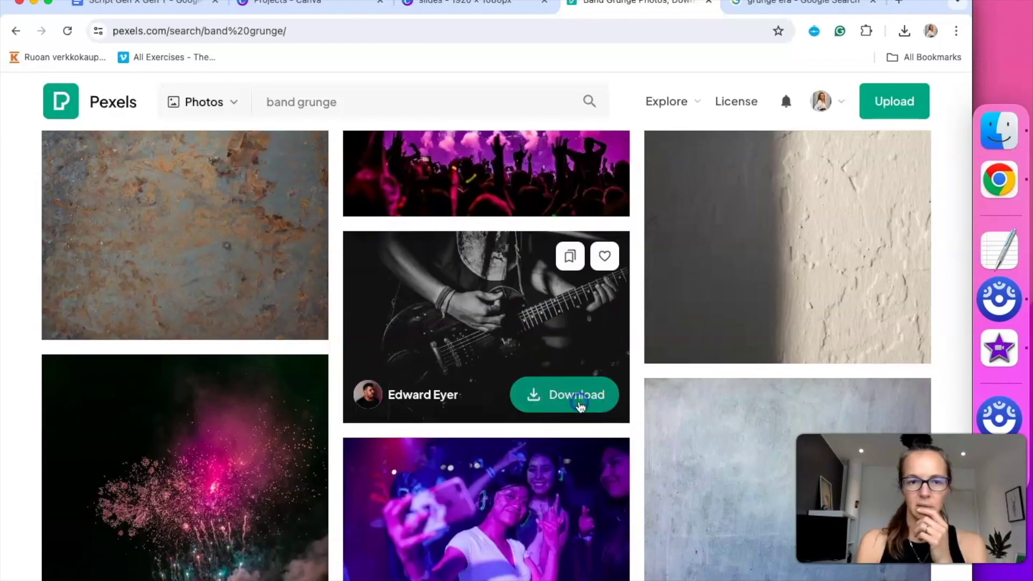
{"action": "left_click", "coordinate": [580, 404]}
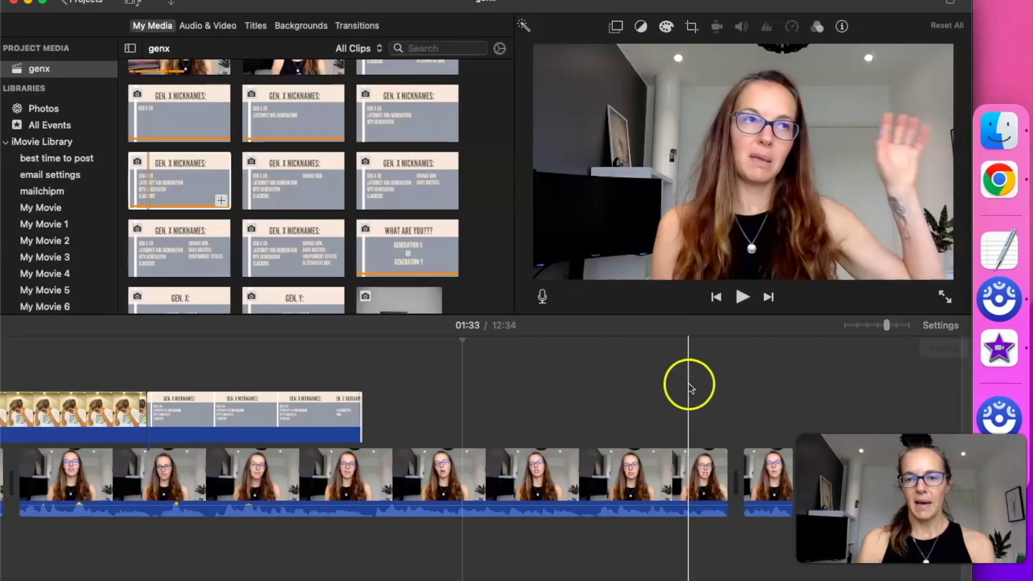
- Import the downloaded guitar photo from Finder's Downloads folder into the genx media and overlay it above the footage at about 01:33
{"action": "left_click", "coordinate": [1000, 131]}
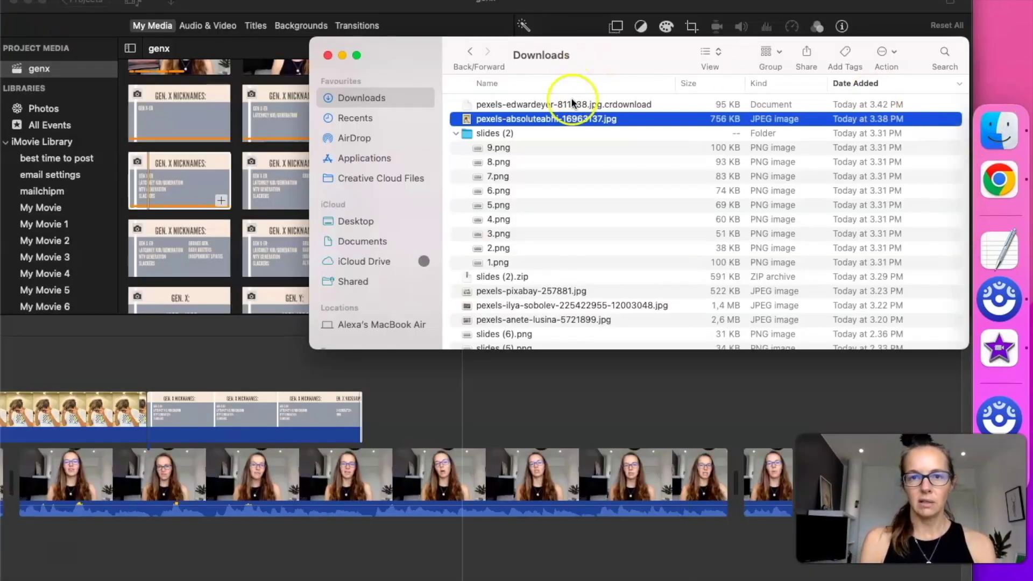
{"action": "left_click", "coordinate": [523, 106]}
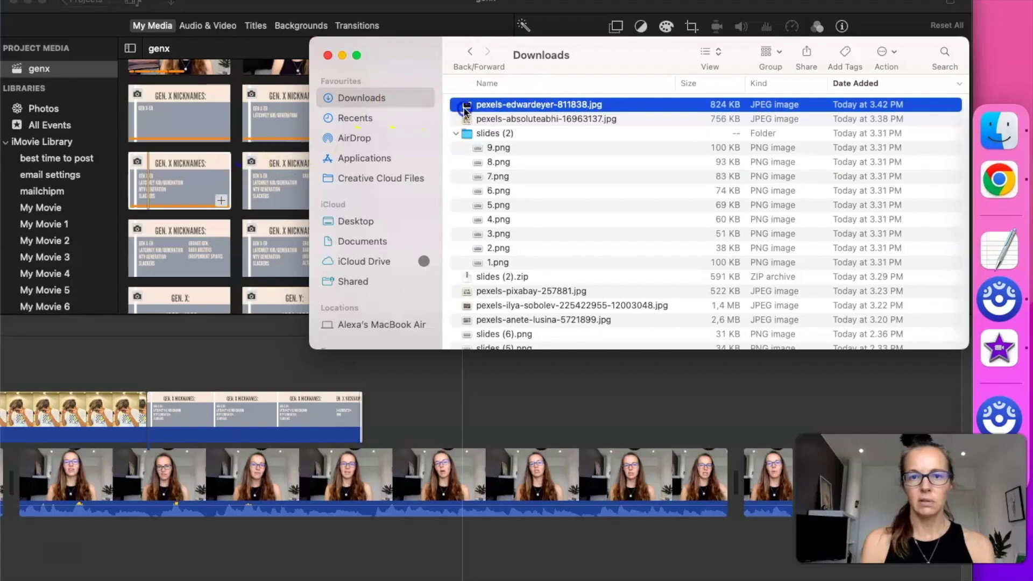
{"action": "left_click_drag", "start_coordinate": [498, 108], "coordinate": [196, 163]}
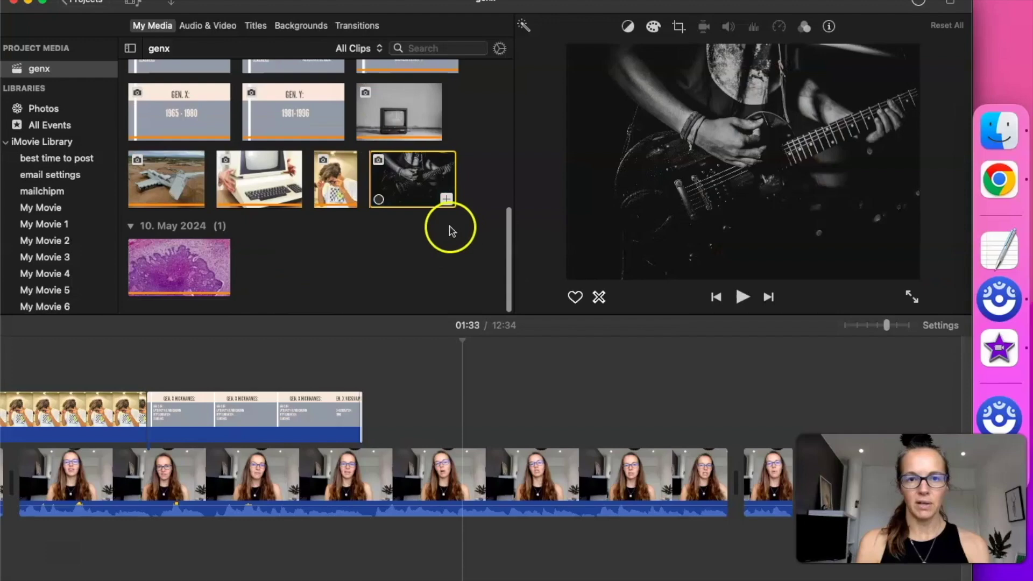
{"action": "left_click_drag", "start_coordinate": [425, 191], "coordinate": [461, 411]}
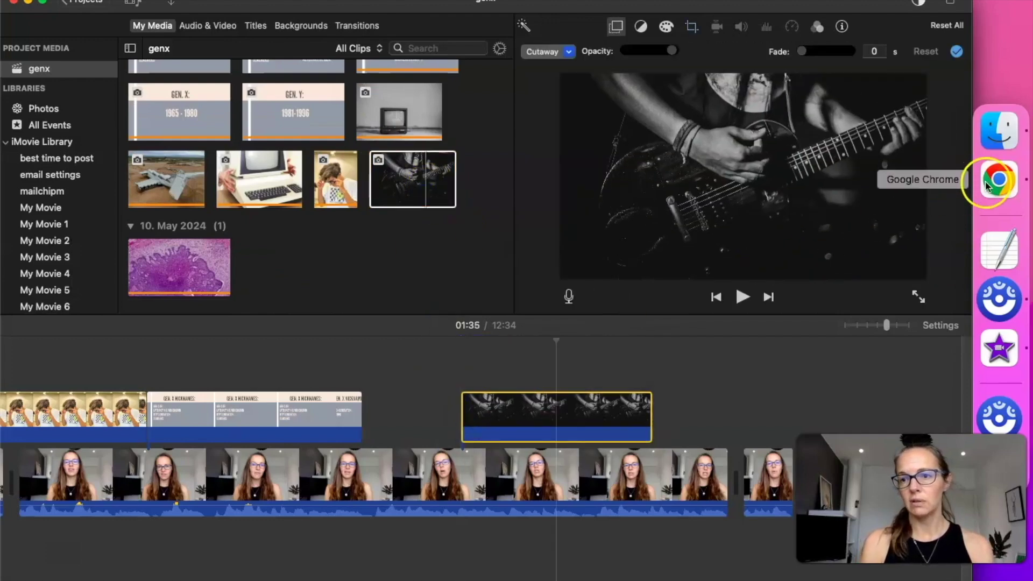
- Switch to Chrome, dismiss the Pexels donation popup, search the videos for "grunge band" and download the clip of the woman singing in a beanie
{"action": "left_click", "coordinate": [998, 179]}
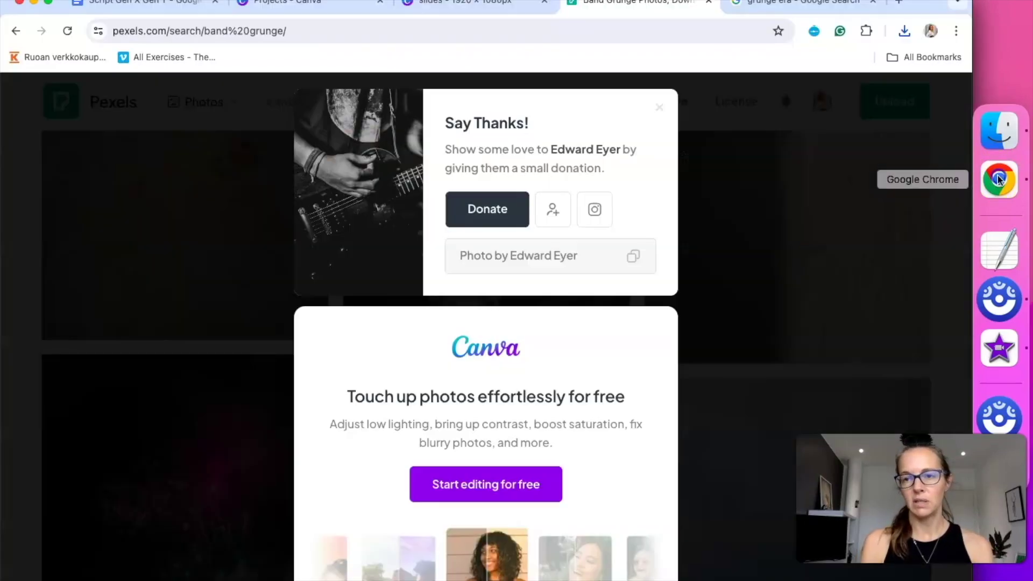
{"action": "left_click", "coordinate": [661, 110]}
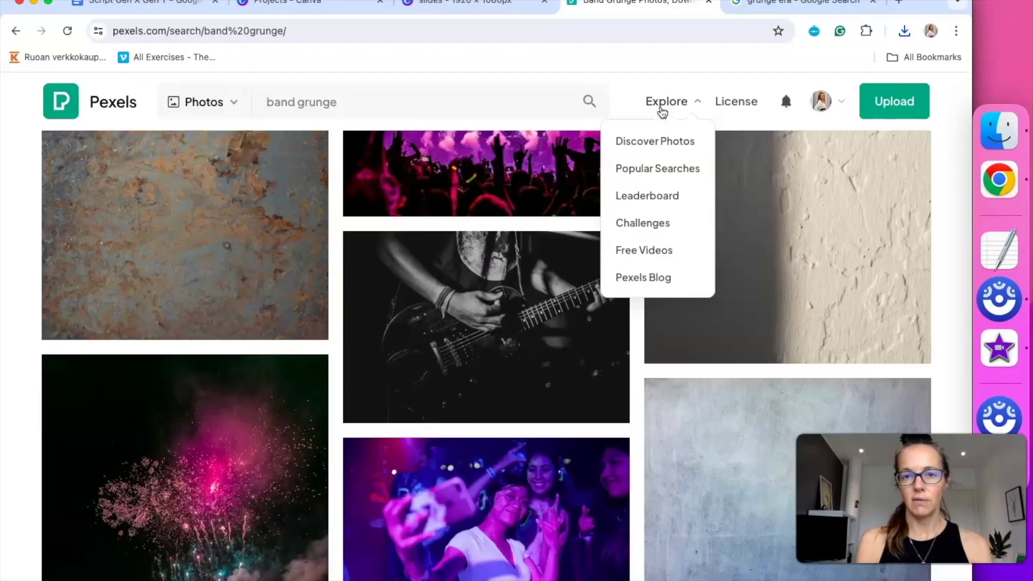
{"action": "left_click", "coordinate": [242, 107]}
{"action": "left_click", "coordinate": [208, 168]}
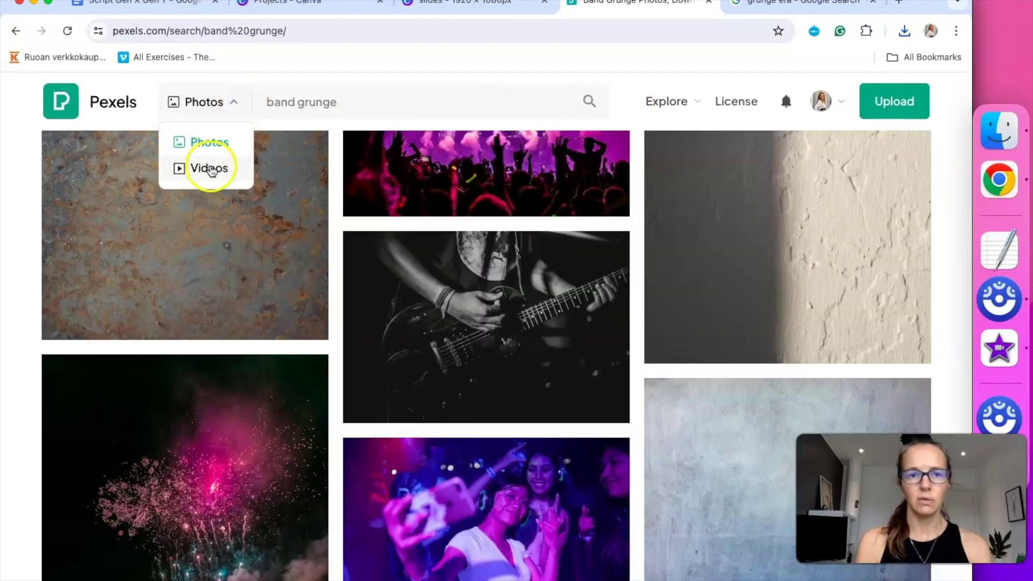
{"action": "left_click", "coordinate": [358, 98]}
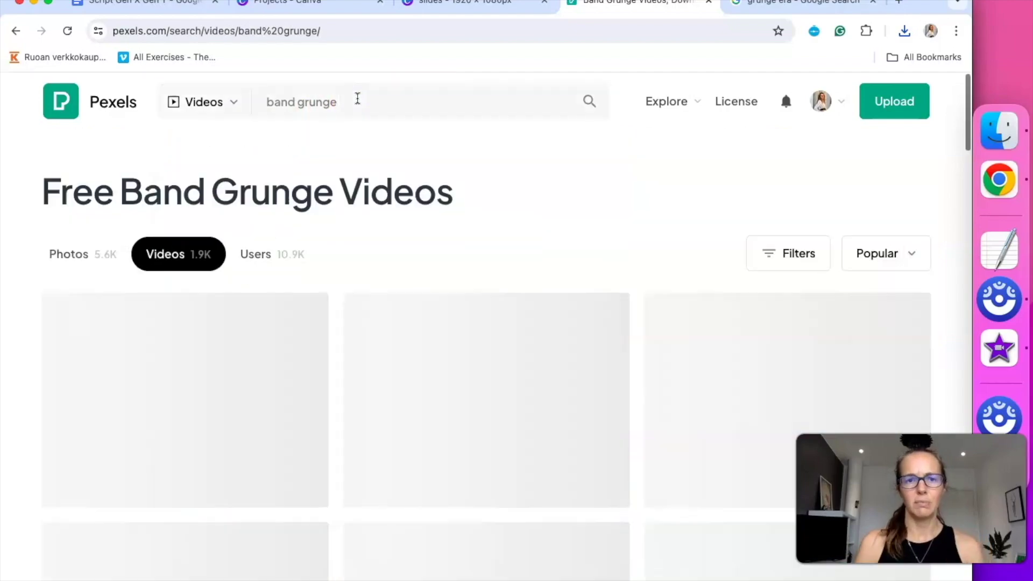
{"action": "scroll", "coordinate": [379, 299], "scroll_direction": "down", "scroll_amount": 10}
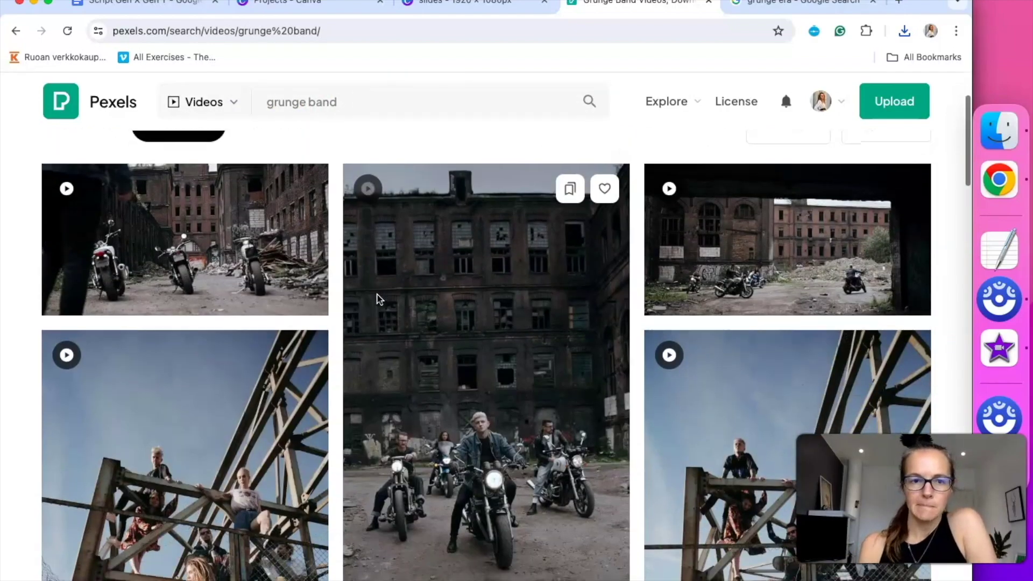
{"action": "scroll", "coordinate": [378, 299], "scroll_direction": "down", "scroll_amount": 15}
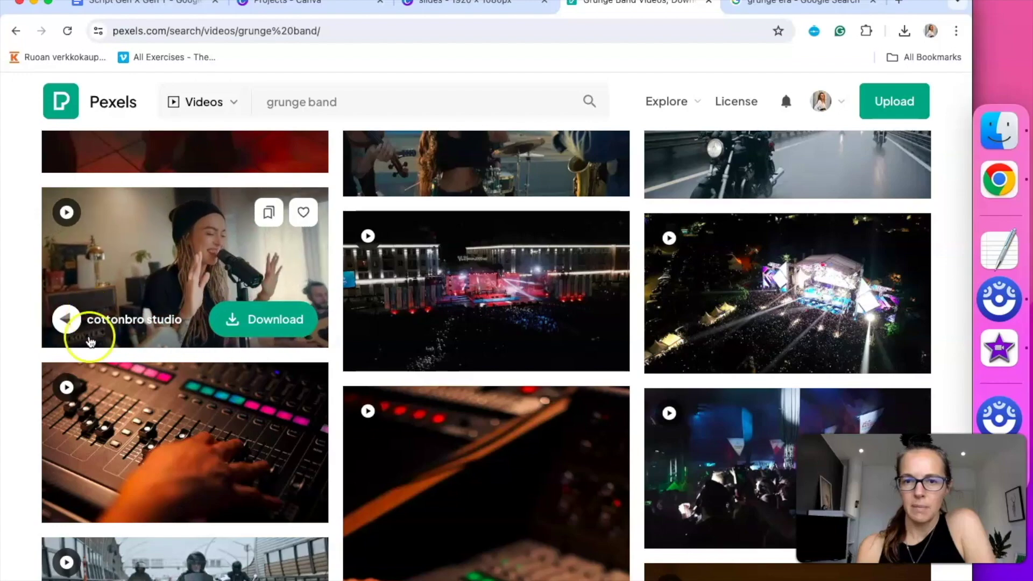
{"action": "left_click", "coordinate": [282, 328]}
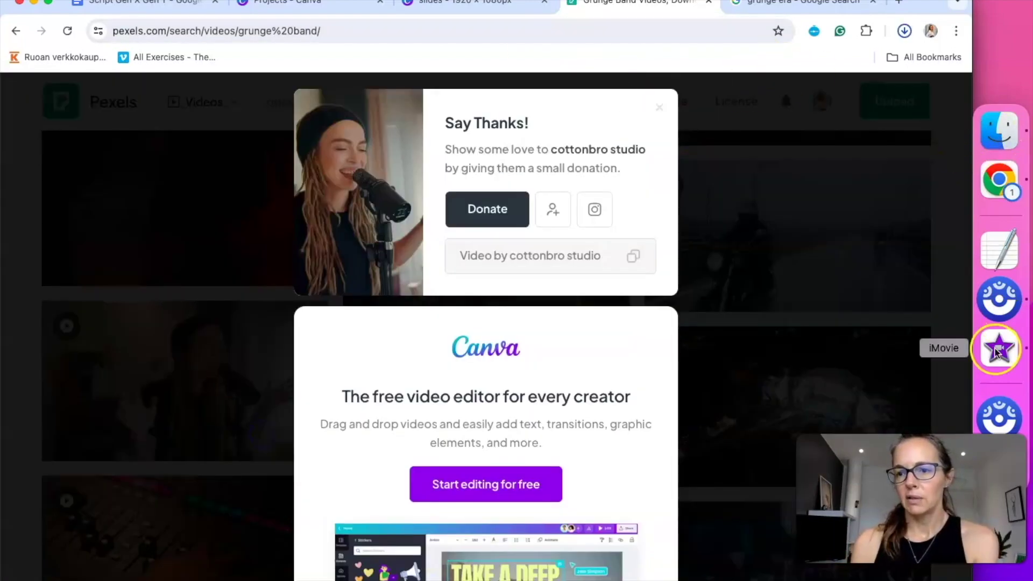
- Import the downloaded singer video from Finder into iMovie's genx media and overlay it directly after the guitar photo at about 01:34
{"action": "left_click", "coordinate": [1000, 347]}
{"action": "left_click", "coordinate": [521, 415]}
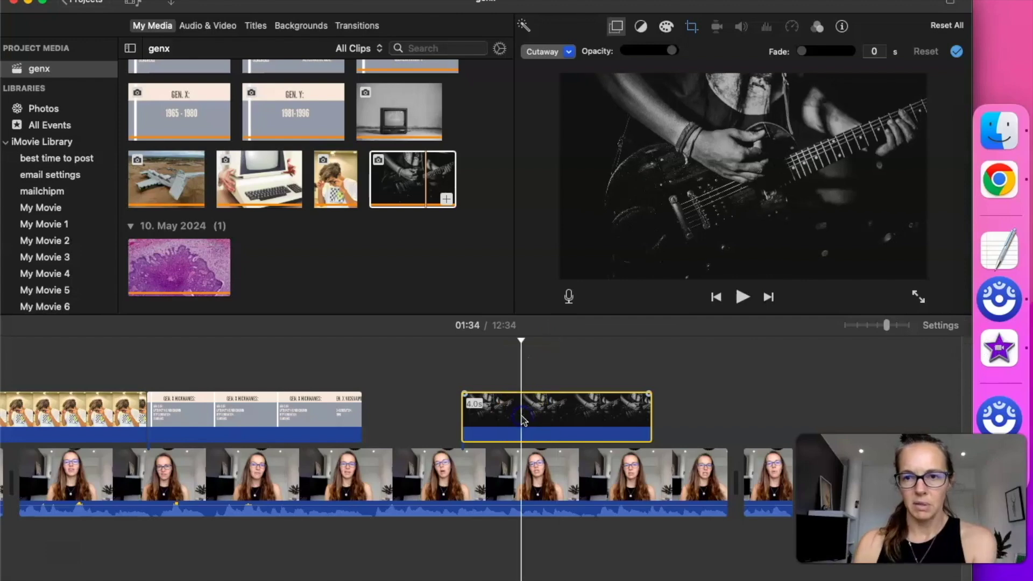
{"action": "key", "text": "super+Tab"}
{"action": "left_click_drag", "start_coordinate": [420, 137], "coordinate": [271, 244]}
{"action": "left_click_drag", "start_coordinate": [168, 186], "coordinate": [558, 428]}
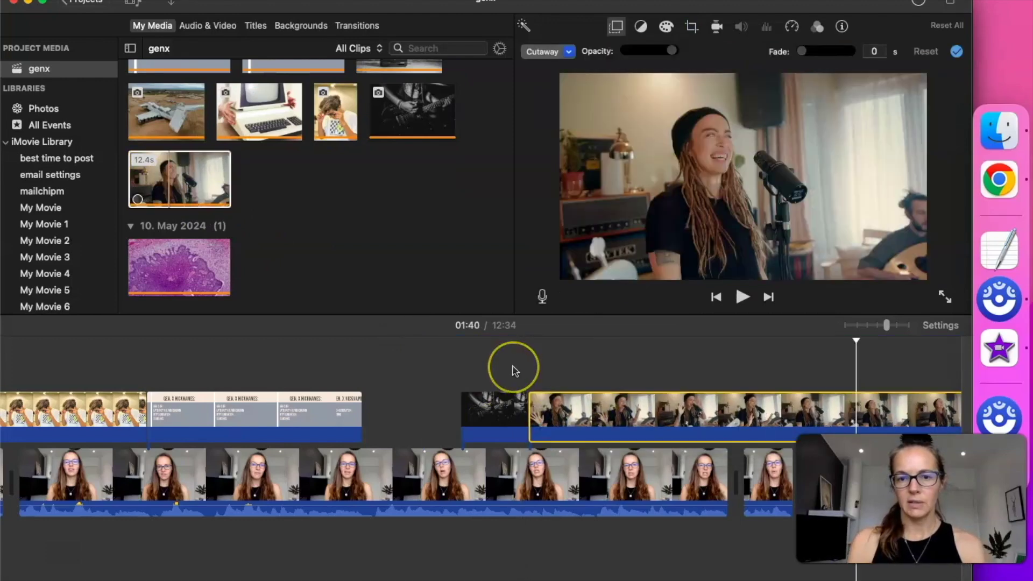
- Play back the guitar and singer overlays, and remove the singer video from the timeline
{"action": "left_click", "coordinate": [513, 370]}
{"action": "key", "text": "space"}
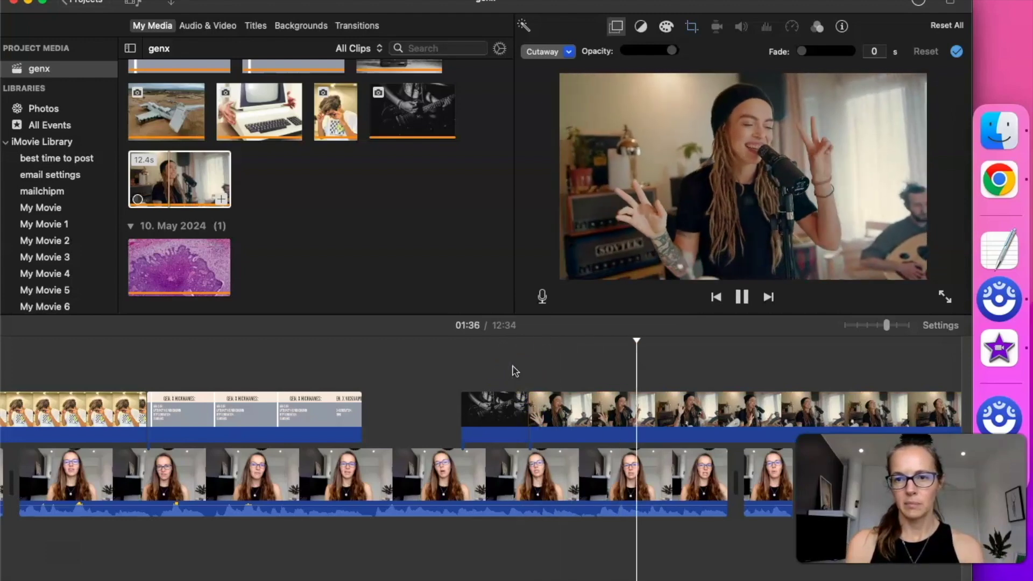
{"action": "key", "text": "space"}
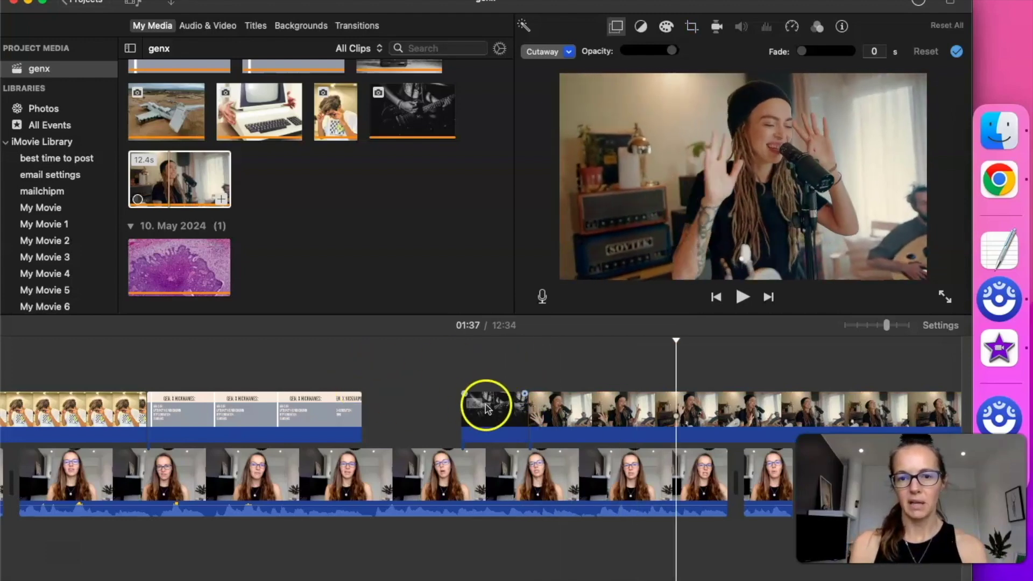
{"action": "left_click", "coordinate": [560, 419]}
{"action": "key", "text": "Delete"}
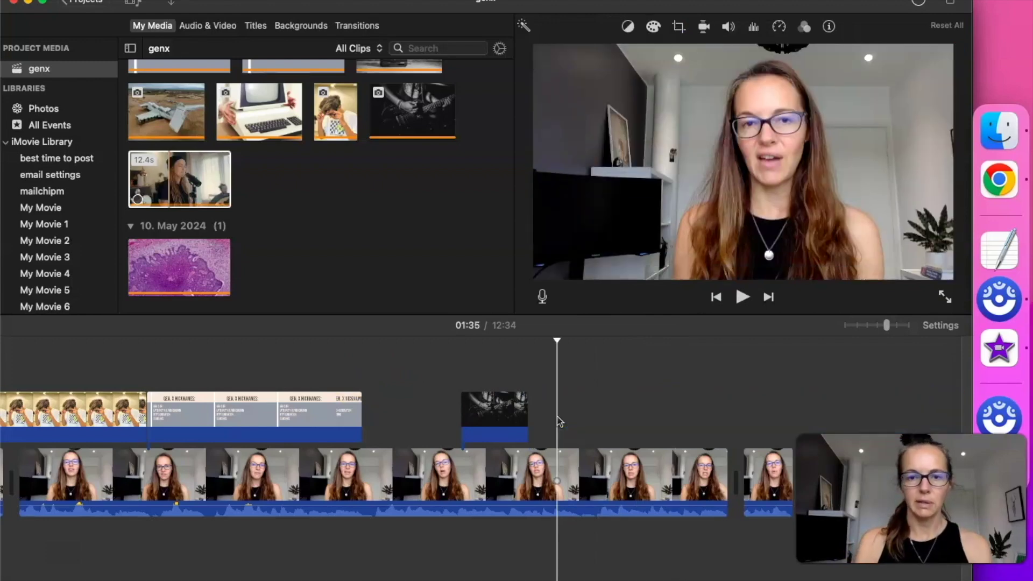
{"action": "key", "text": "super+z"}
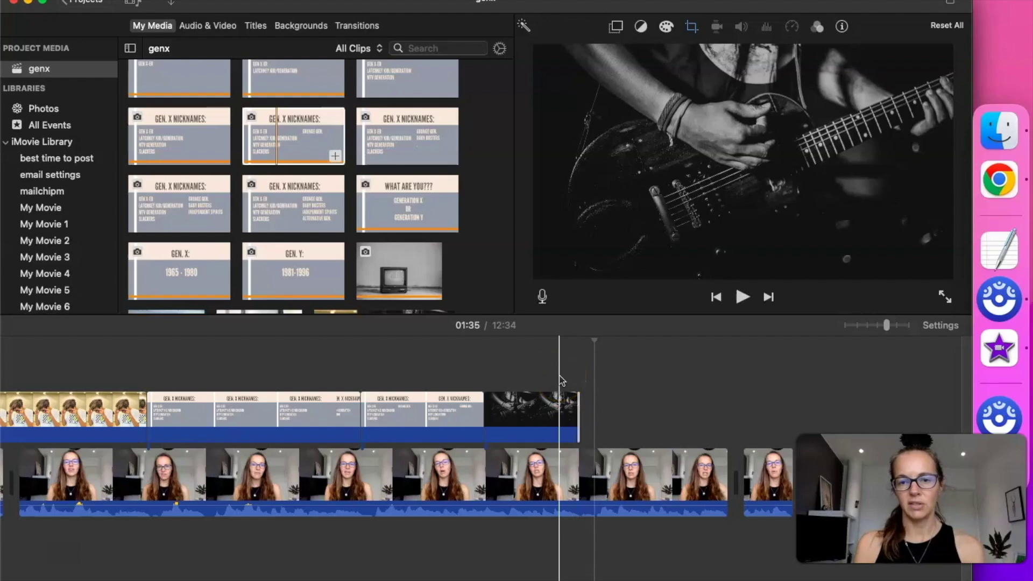
- Play the overlaid section from about 01:35 and look over the main footage around 02:41
{"action": "key", "text": "space"}
{"action": "key", "text": "space"}
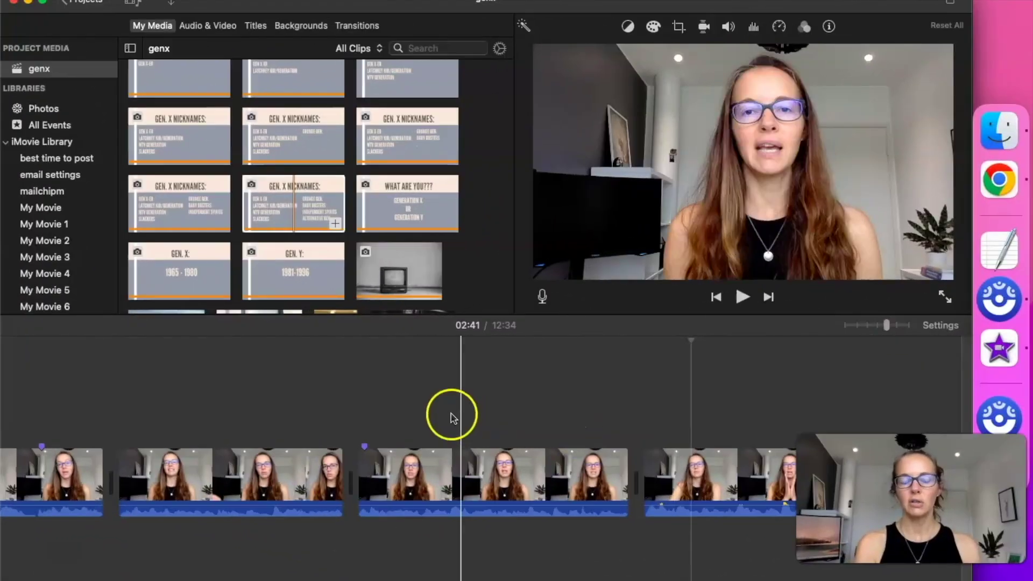
{"action": "left_click", "coordinate": [214, 392]}
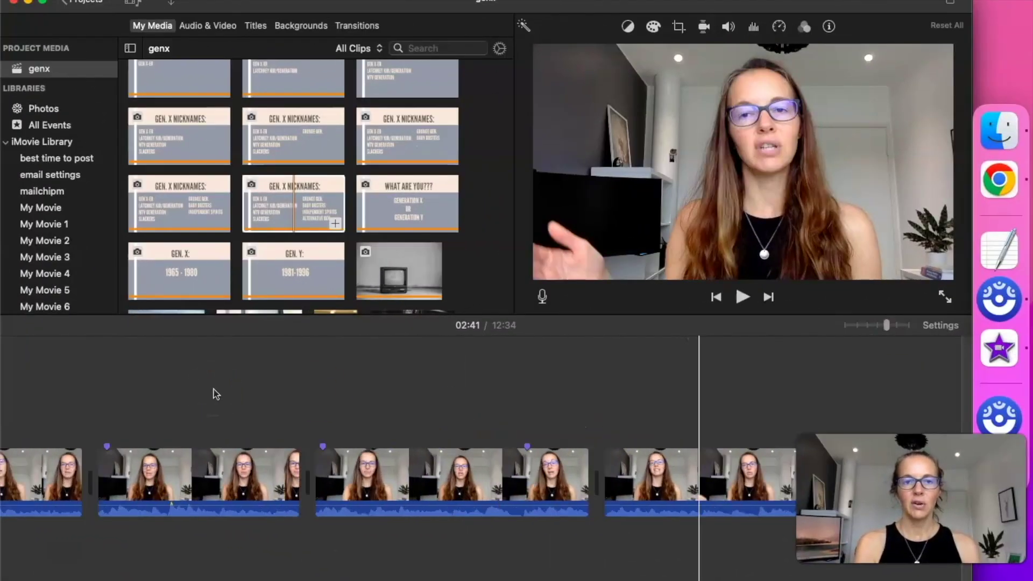
{"action": "left_click_drag", "start_coordinate": [158, 411], "coordinate": [128, 405]}
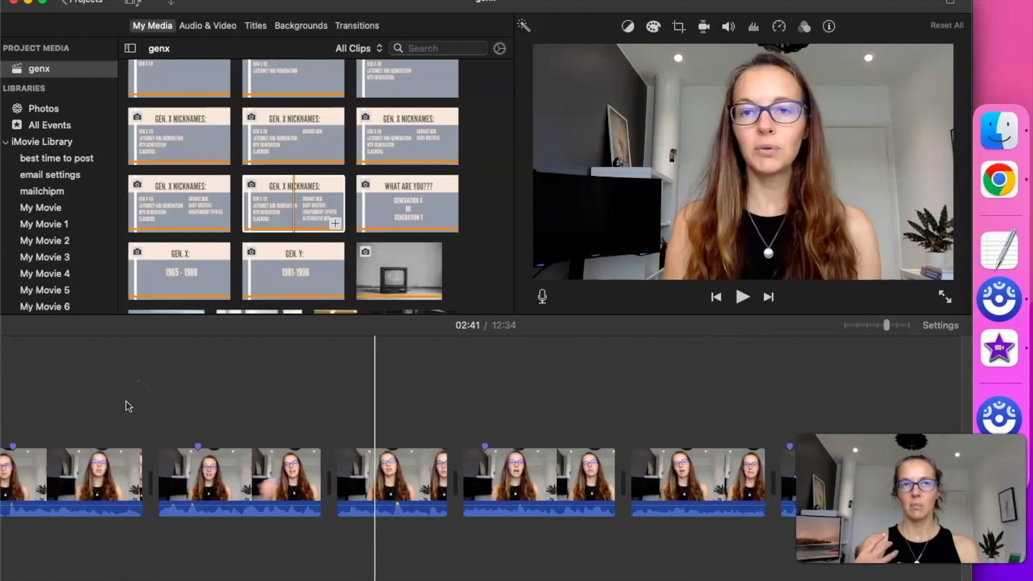
{"action": "left_click", "coordinate": [203, 409]}
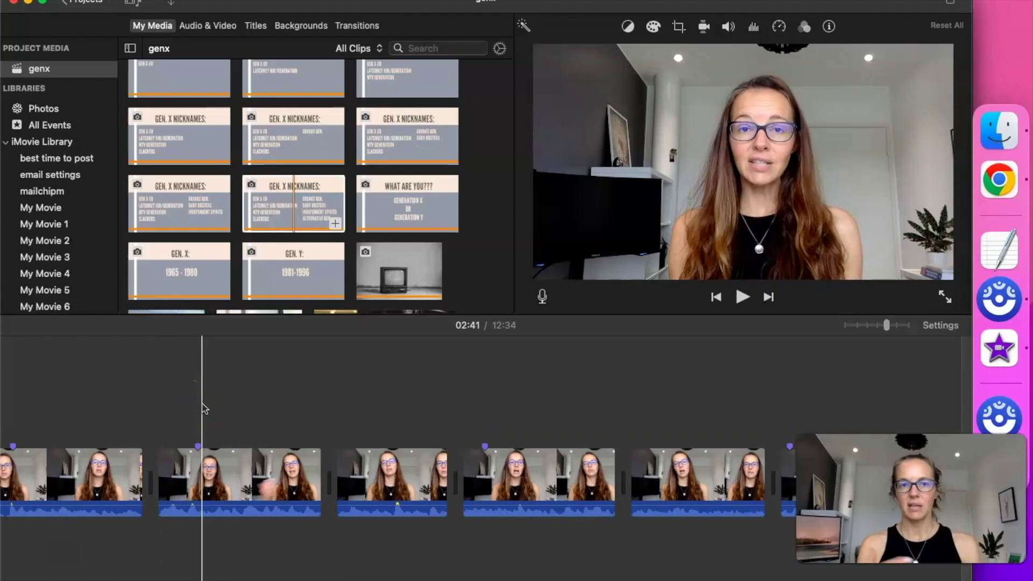
{"action": "left_click", "coordinate": [684, 253]}
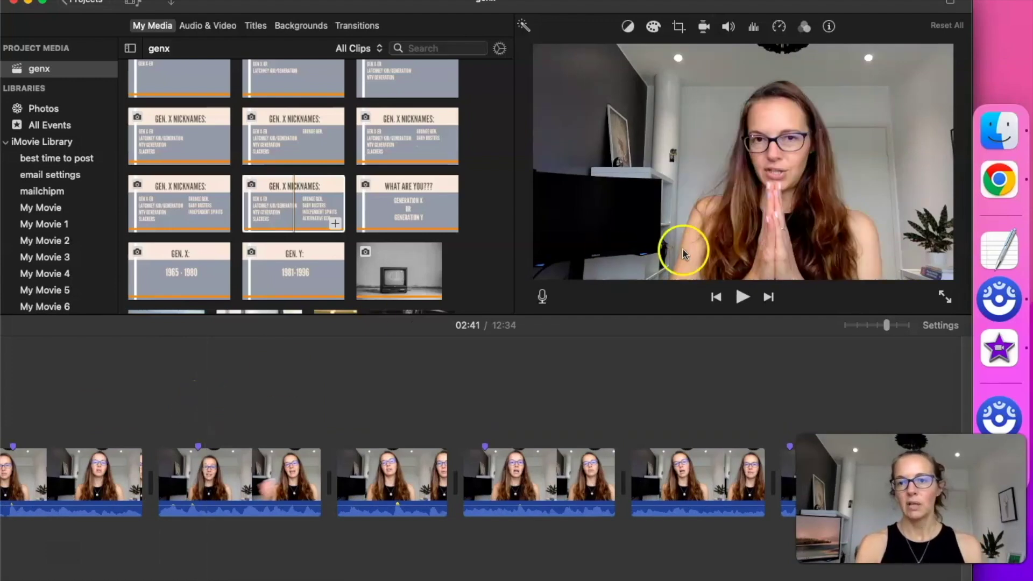
- Preview the Gen. X Nicknames slides in the genx media to see how the nicknames build up from slide to slide
{"action": "left_click", "coordinate": [280, 196]}
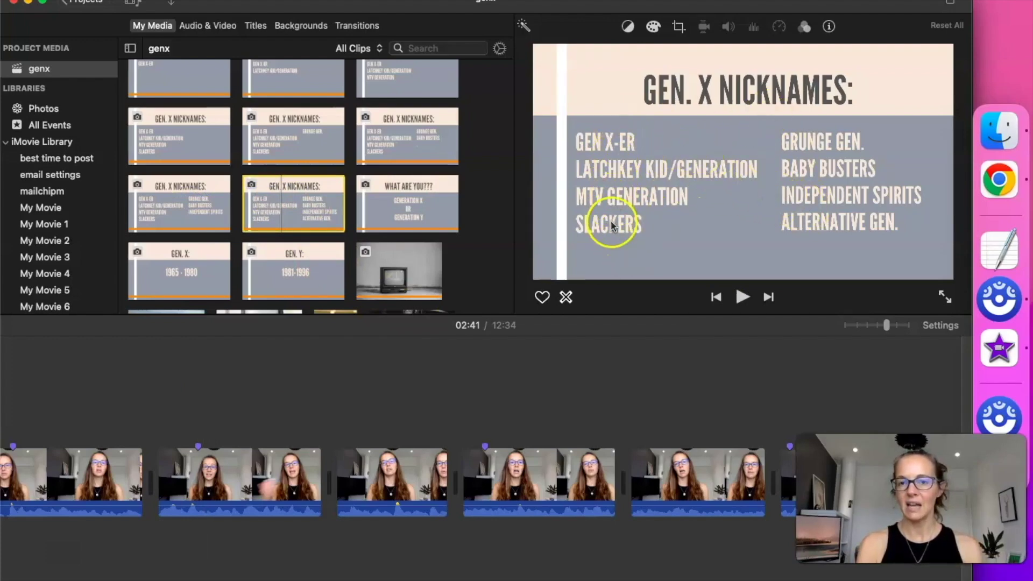
{"action": "scroll", "coordinate": [404, 149], "scroll_direction": "up", "scroll_amount": 3}
{"action": "left_click", "coordinate": [393, 134]}
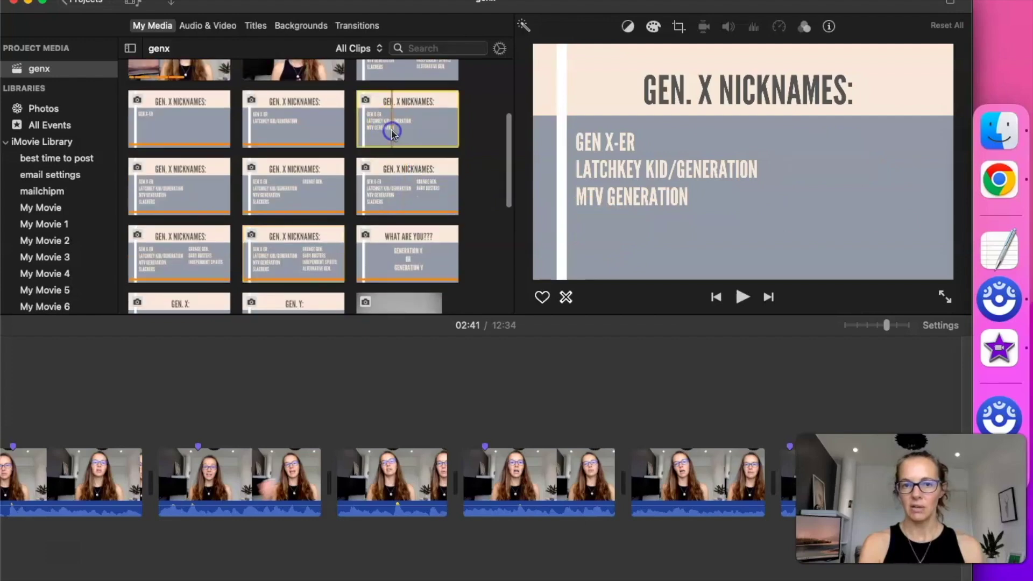
{"action": "left_click", "coordinate": [158, 191]}
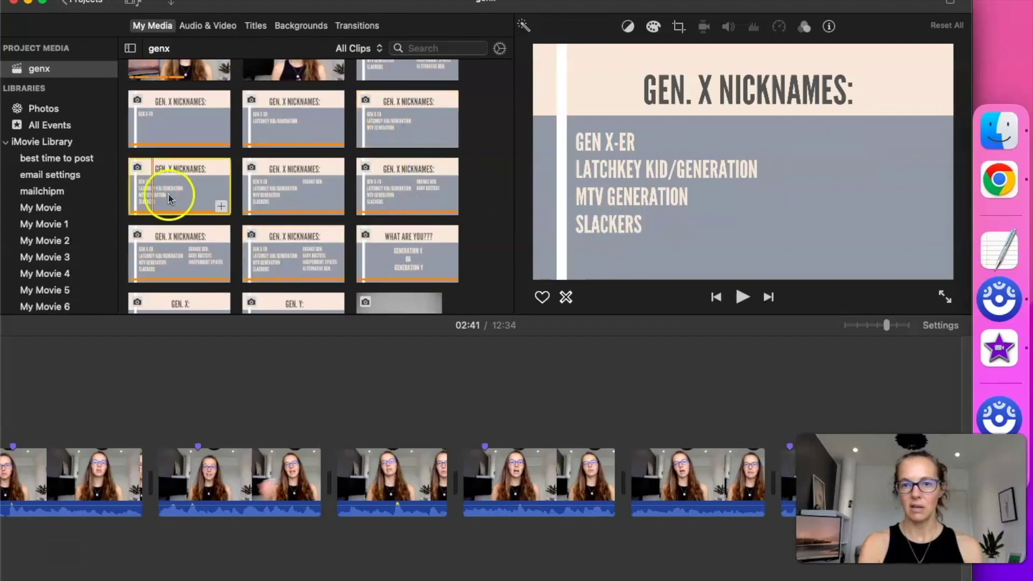
{"action": "left_click", "coordinate": [261, 192]}
{"action": "left_click", "coordinate": [402, 193]}
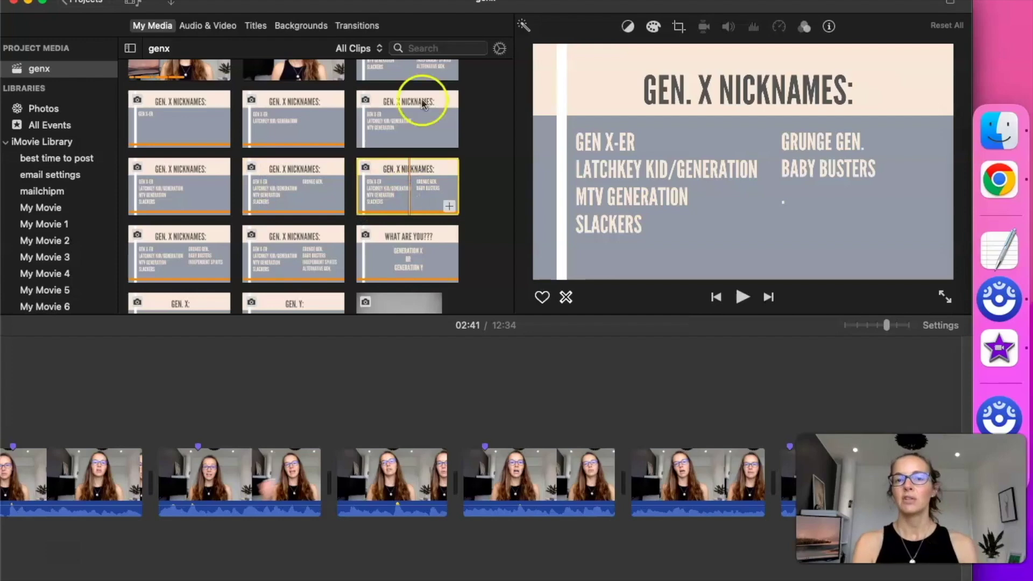
- Switch to the Canva slides design in Chrome and examine the nicknames pages that start with Digital Natives
{"action": "left_click", "coordinate": [999, 180]}
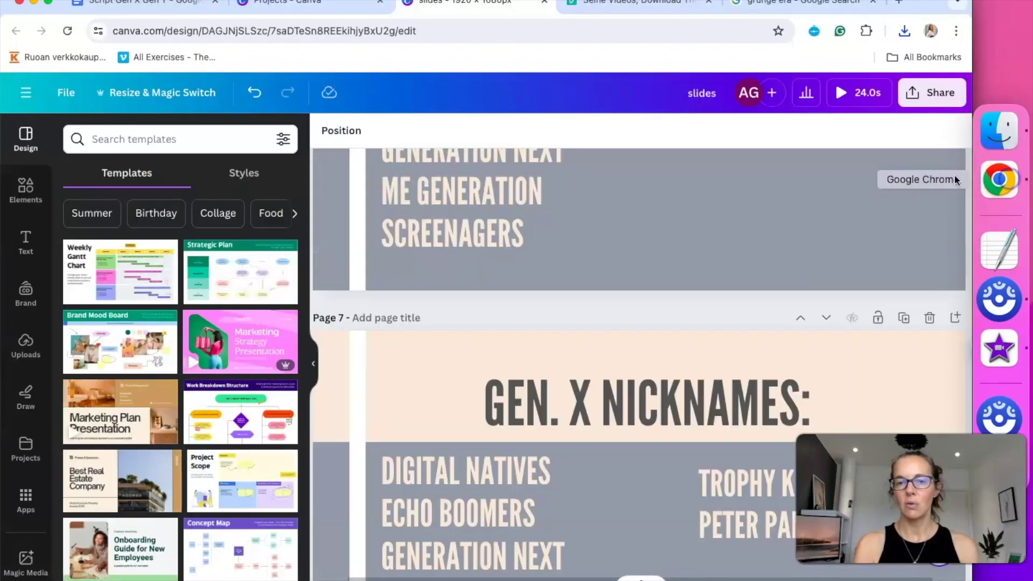
{"action": "scroll", "coordinate": [615, 238], "scroll_direction": "up", "scroll_amount": 10}
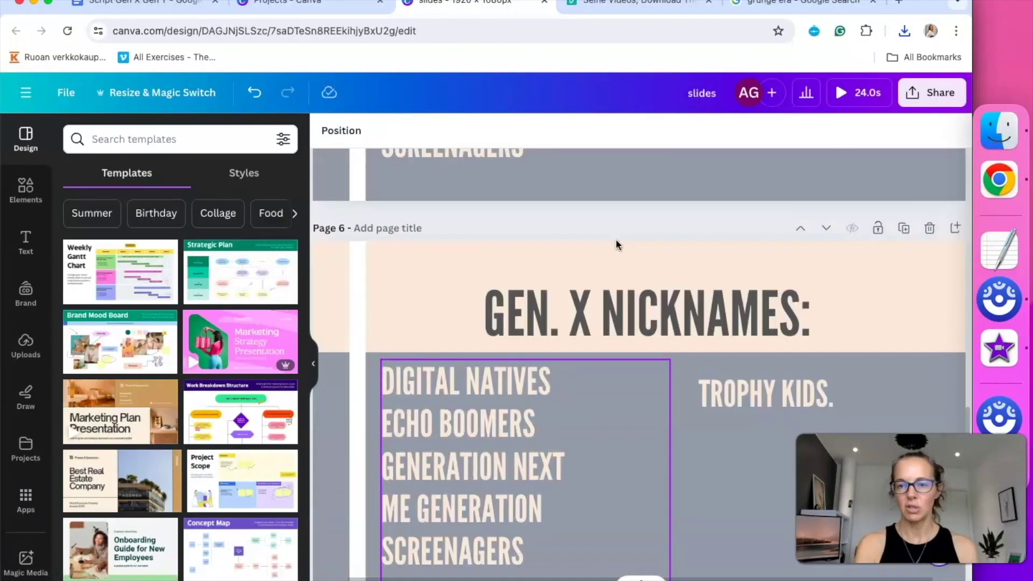
{"action": "scroll", "coordinate": [616, 239], "scroll_direction": "up", "scroll_amount": 10}
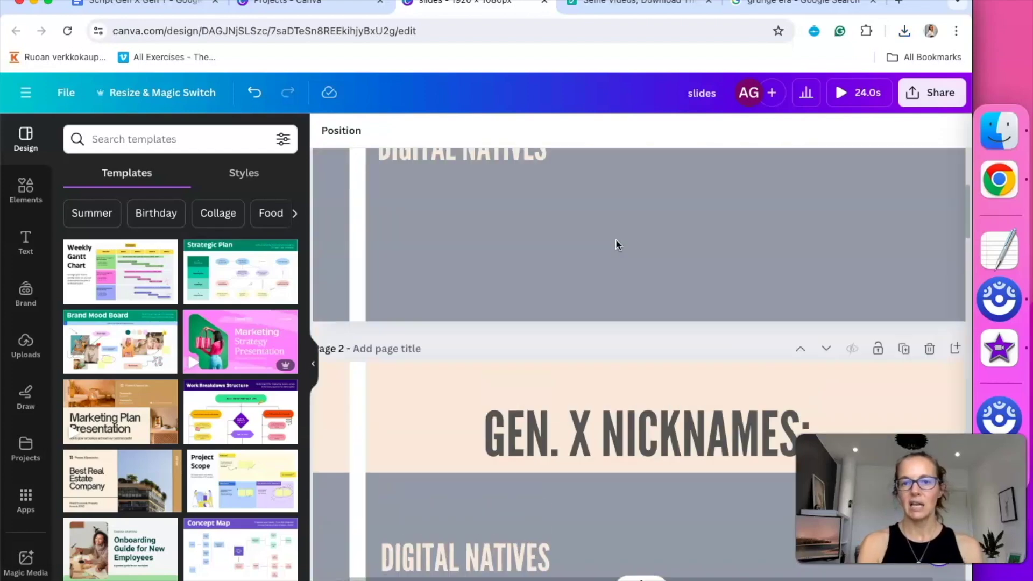
{"action": "left_click", "coordinate": [650, 258]}
{"action": "scroll", "coordinate": [649, 256], "scroll_direction": "down", "scroll_amount": 5}
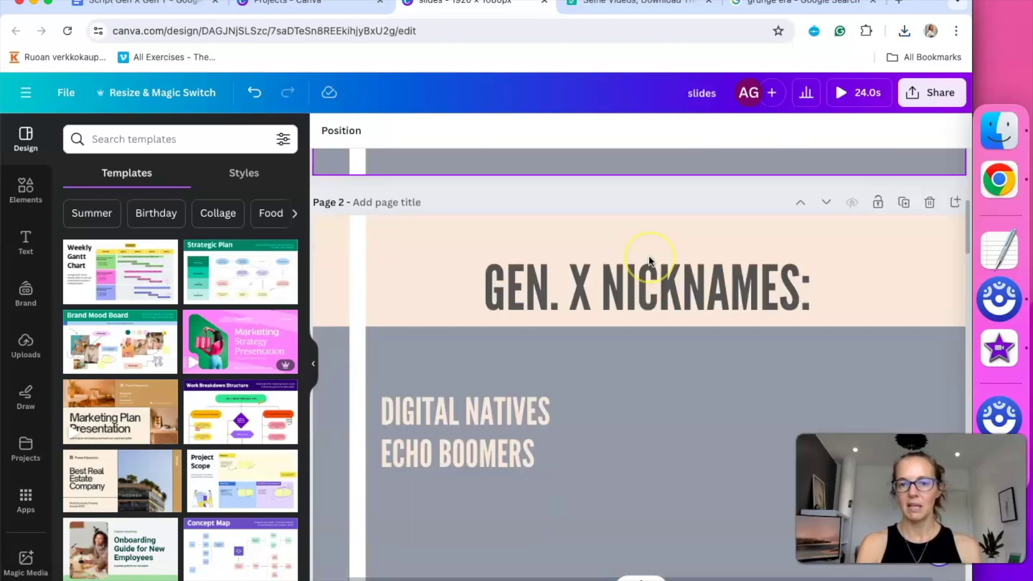
{"action": "left_click", "coordinate": [468, 360]}
{"action": "scroll", "coordinate": [461, 356], "scroll_direction": "down", "scroll_amount": 5}
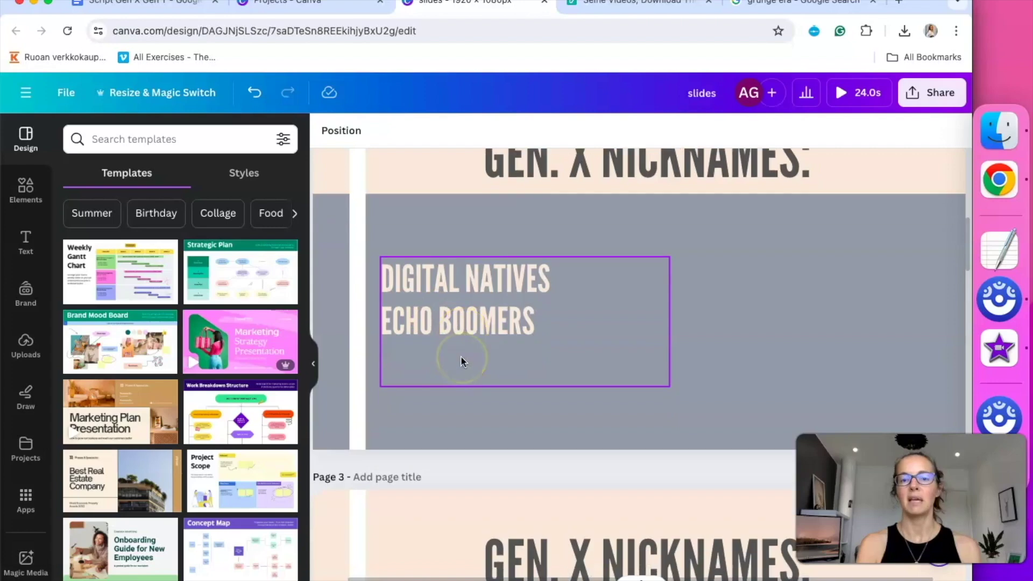
{"action": "scroll", "coordinate": [461, 356], "scroll_direction": "up", "scroll_amount": 5}
{"action": "left_click", "coordinate": [948, 282]}
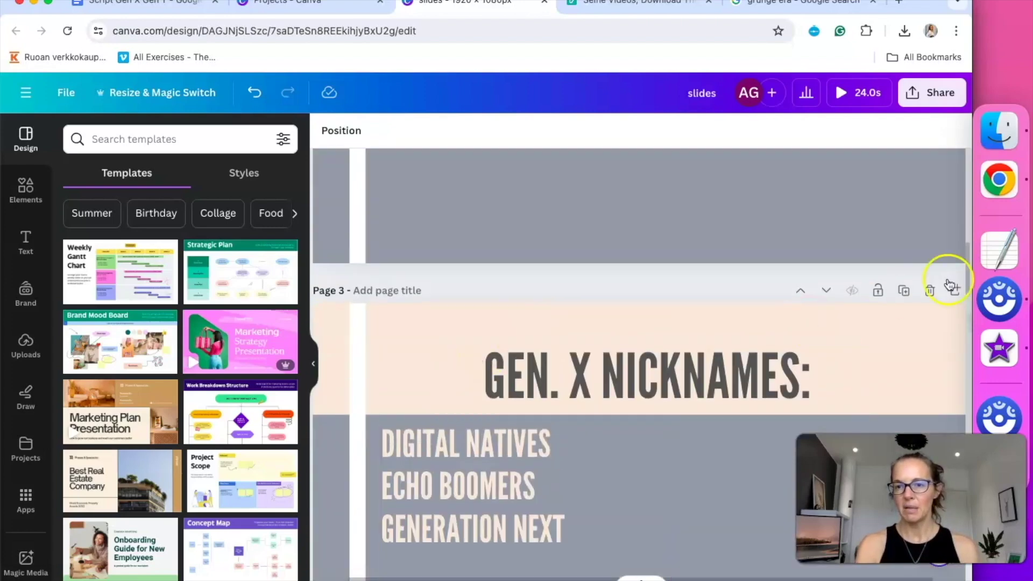
{"action": "left_click", "coordinate": [904, 291]}
{"action": "left_click", "coordinate": [729, 341]}
{"action": "scroll", "coordinate": [730, 340], "scroll_direction": "down", "scroll_amount": 5}
{"action": "left_click", "coordinate": [524, 492]}
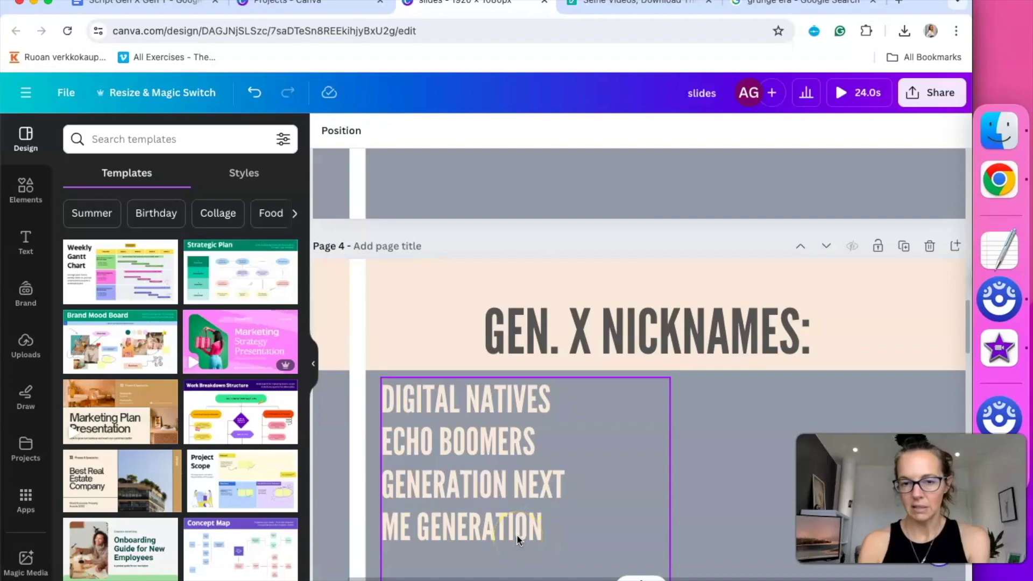
{"action": "scroll", "coordinate": [517, 534], "scroll_direction": "down", "scroll_amount": 4}
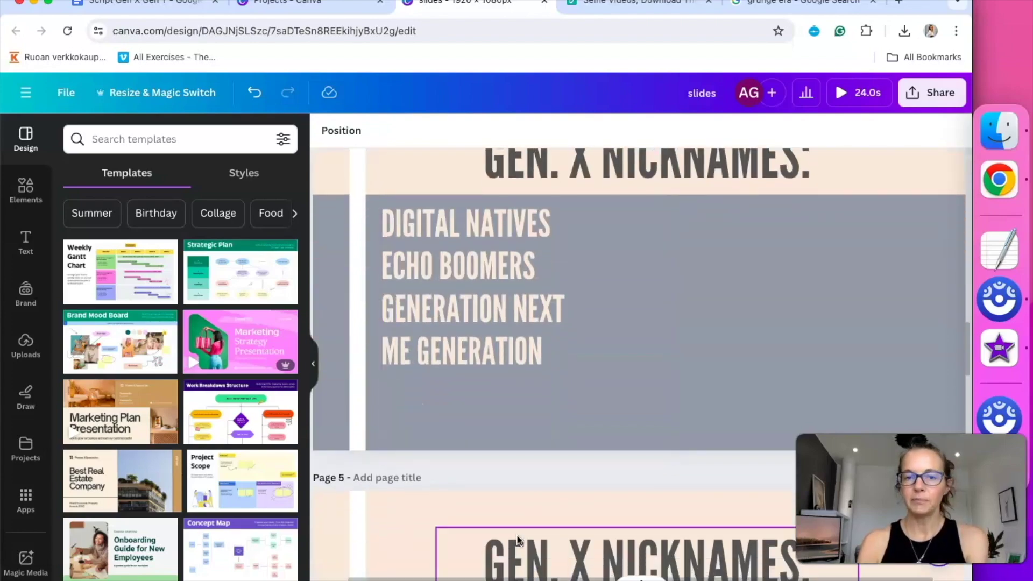
{"action": "scroll", "coordinate": [516, 535], "scroll_direction": "down", "scroll_amount": 15}
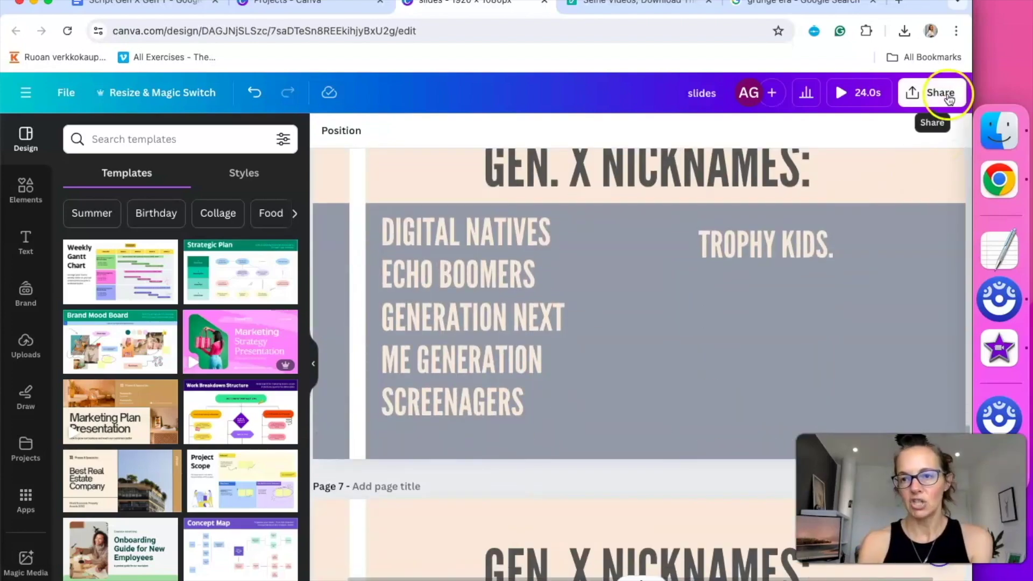
- Download all 8 pages of the slides design as PNG images and open the Downloads folder in Finder
{"action": "left_click", "coordinate": [943, 94]}
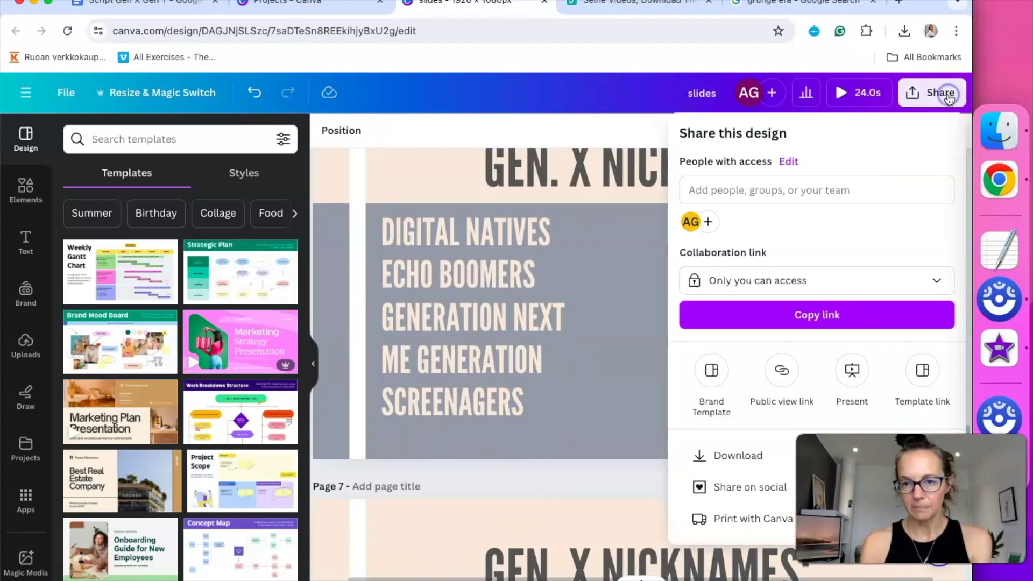
{"action": "left_click", "coordinate": [737, 457]}
{"action": "left_click", "coordinate": [705, 331]}
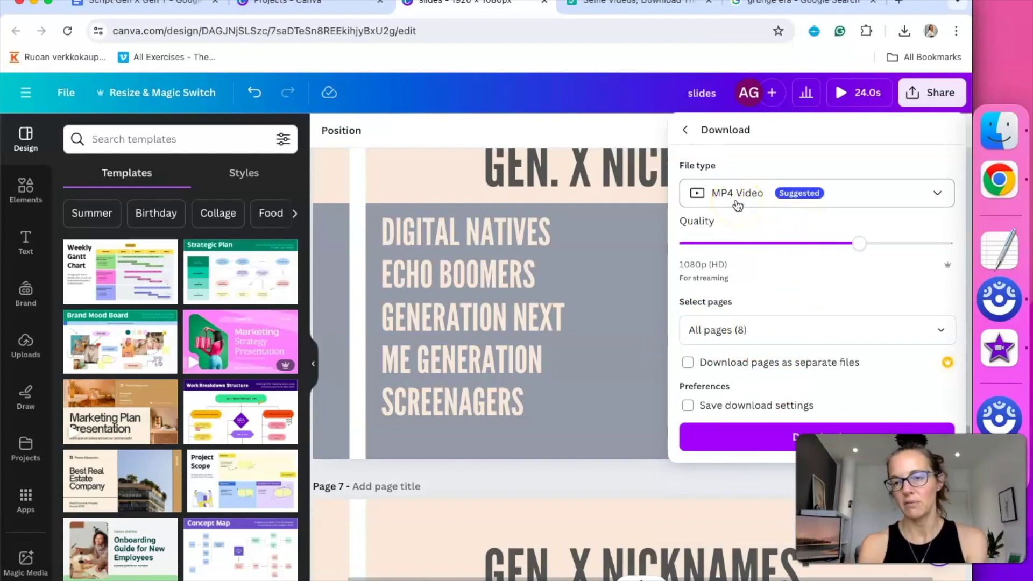
{"action": "left_click", "coordinate": [937, 195]}
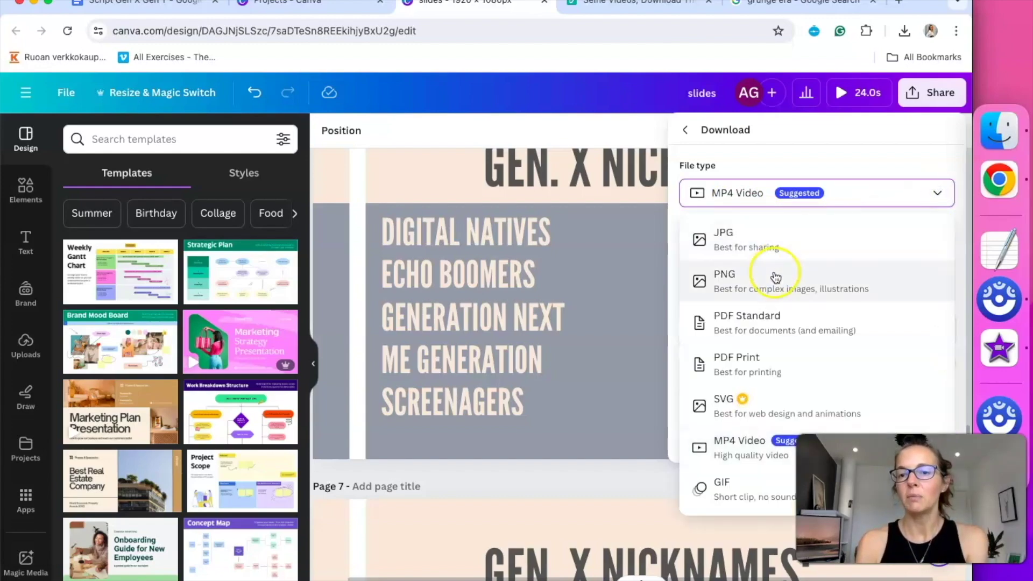
{"action": "left_click", "coordinate": [776, 277]}
{"action": "left_click", "coordinate": [993, 135]}
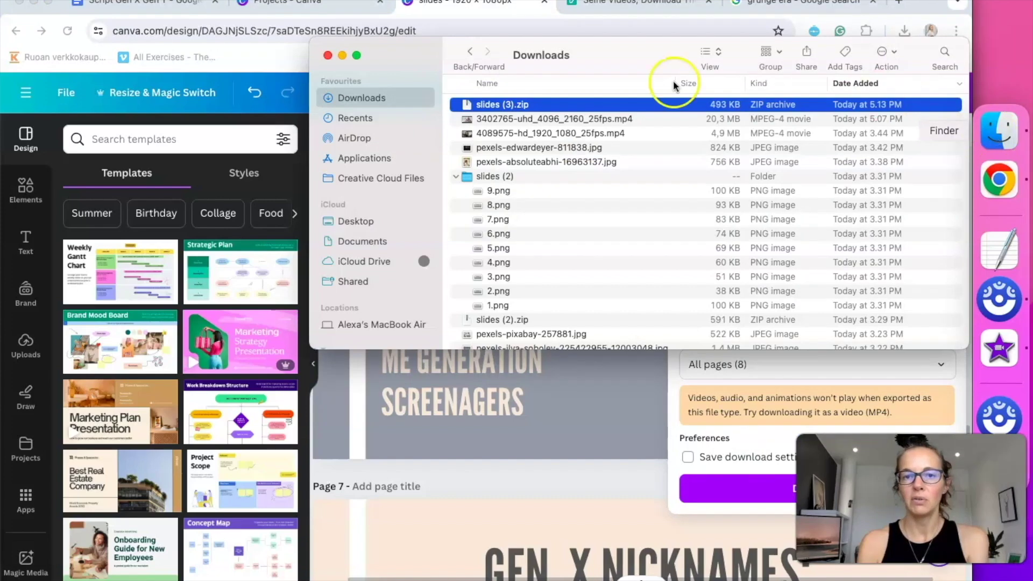
- Extract slides (3).zip and import its images 1.png to 8.png into the genx media in iMovie
{"action": "double_click", "coordinate": [501, 107]}
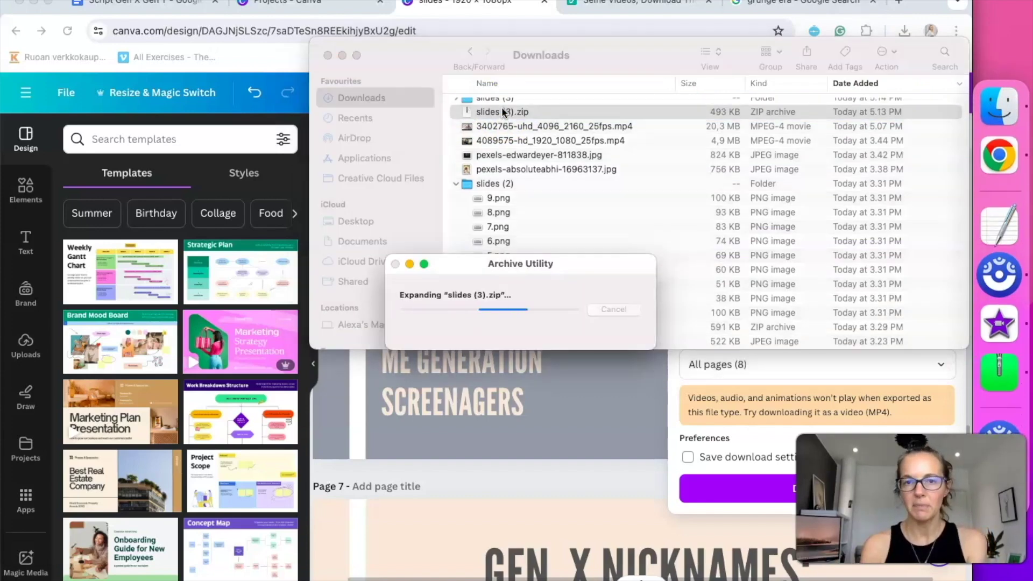
{"action": "left_click", "coordinate": [458, 105]}
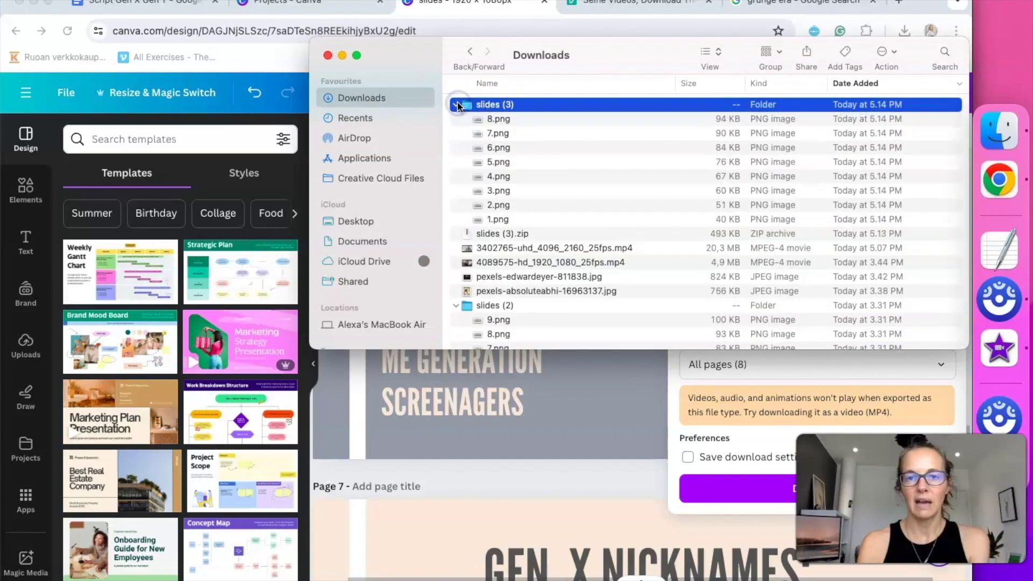
{"action": "left_click_drag", "start_coordinate": [612, 219], "coordinate": [1014, 153]}
{"action": "left_click", "coordinate": [999, 132]}
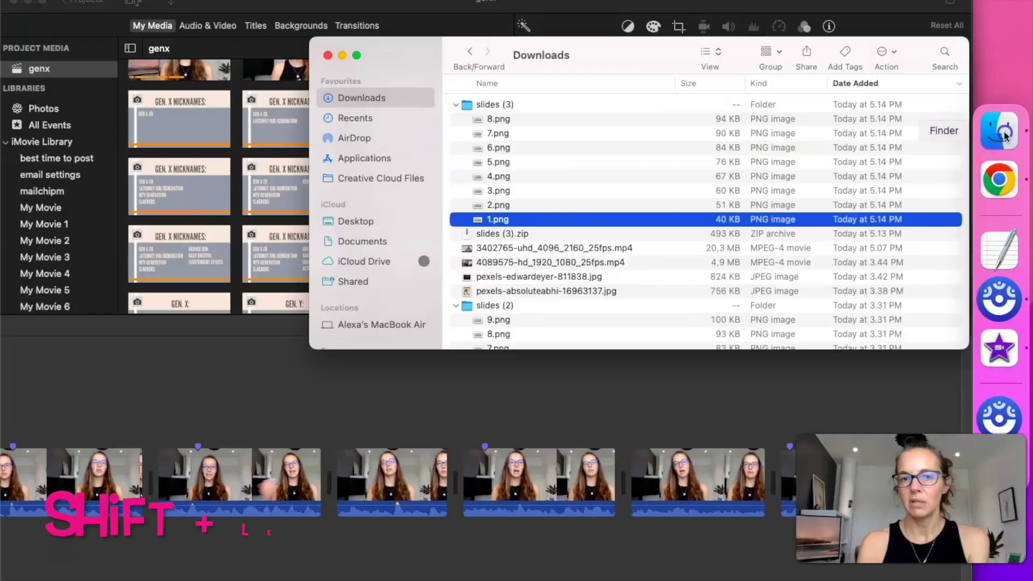
{"action": "left_click", "coordinate": [513, 119], "text": "shift"}
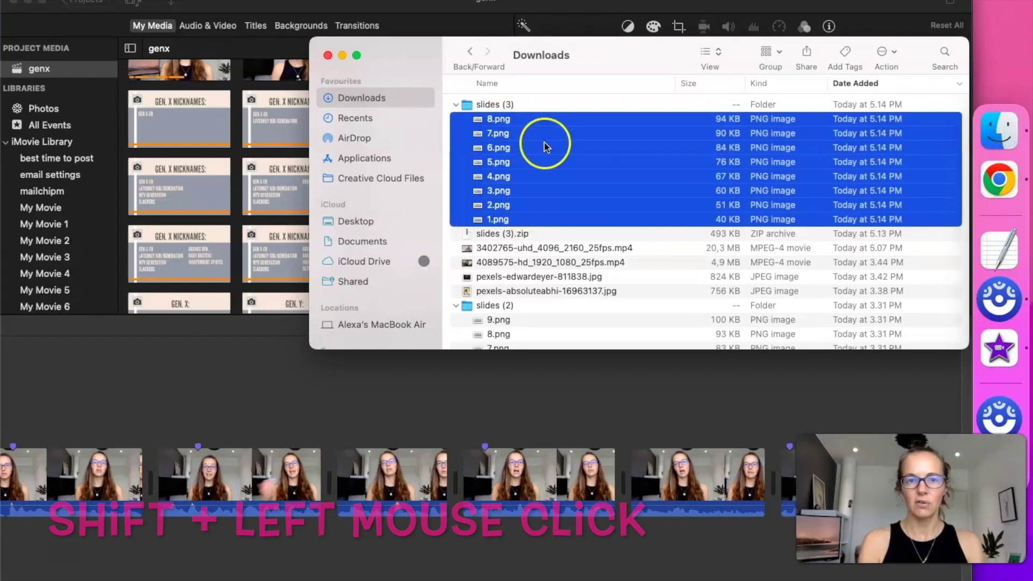
{"action": "left_click_drag", "start_coordinate": [546, 147], "coordinate": [264, 177]}
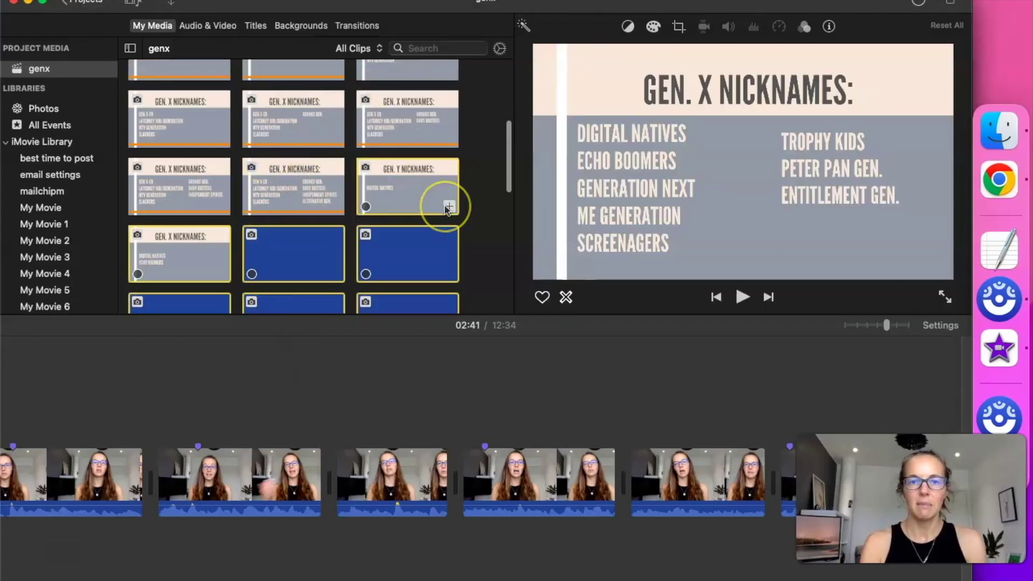
- Examine the imported nicknames slides, starting with the Digital Natives one, and look over the main footage for where they belong
{"action": "scroll", "coordinate": [444, 208], "scroll_direction": "down", "scroll_amount": 2}
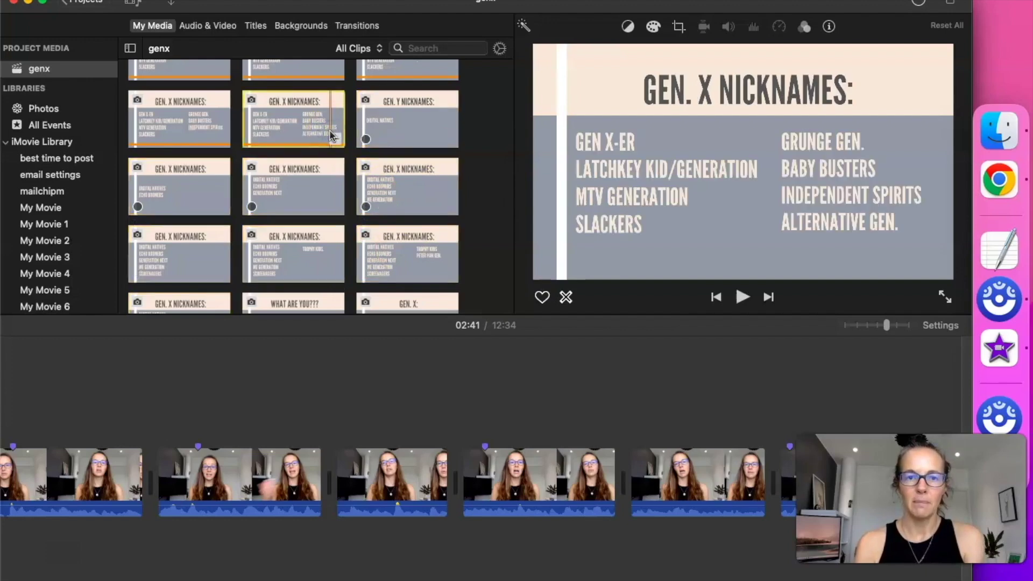
{"action": "left_click", "coordinate": [384, 123]}
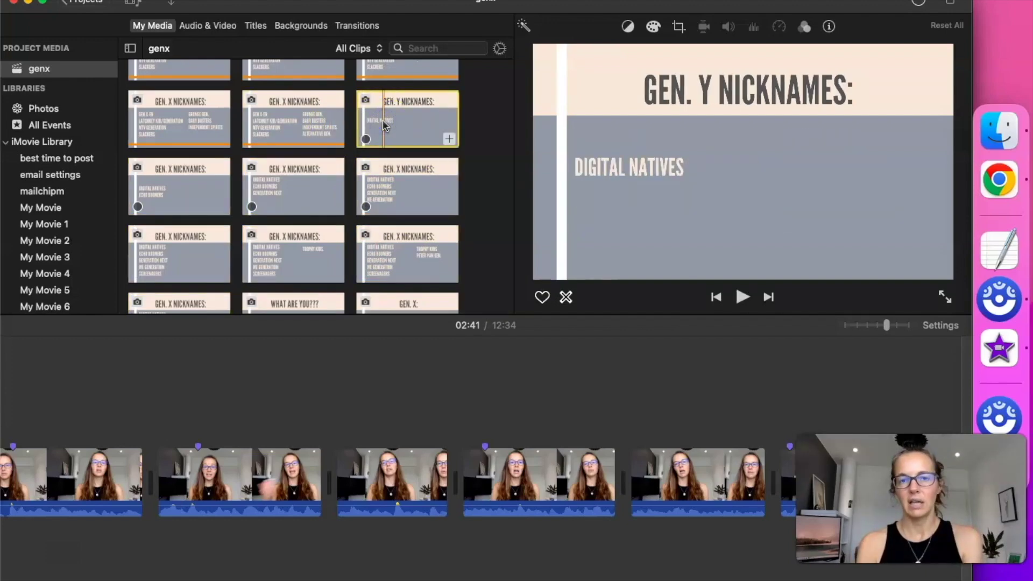
{"action": "left_click", "coordinate": [350, 353]}
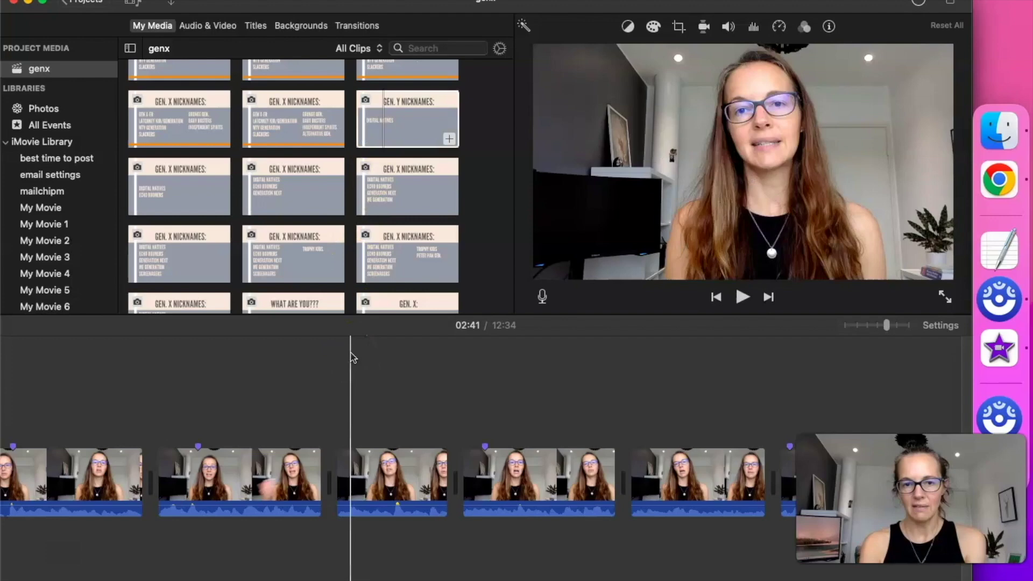
{"action": "left_click", "coordinate": [381, 389]}
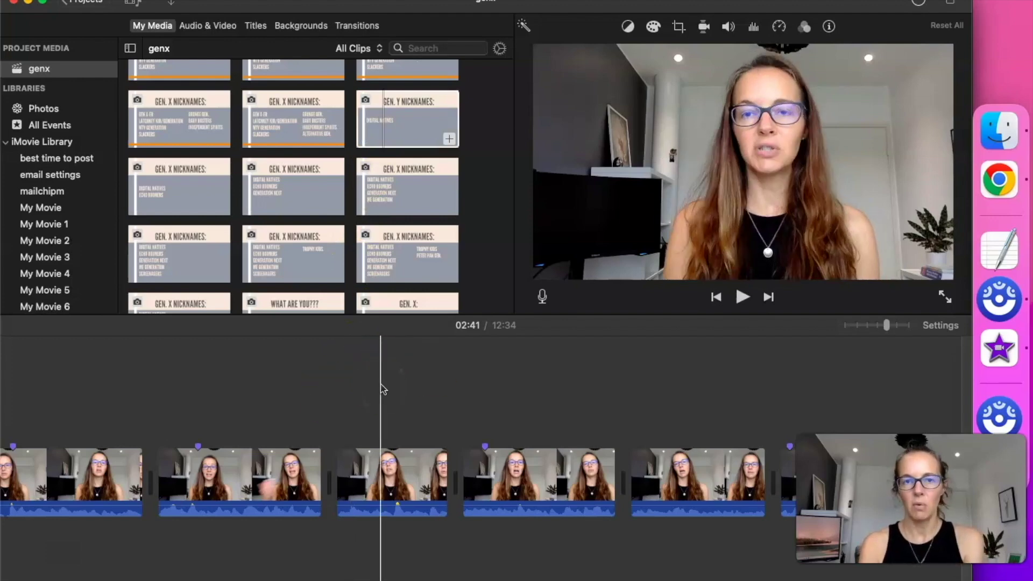
{"action": "key", "text": "super+equal"}
{"action": "key", "text": "super+equal"}
{"action": "key", "text": "super+equal"}
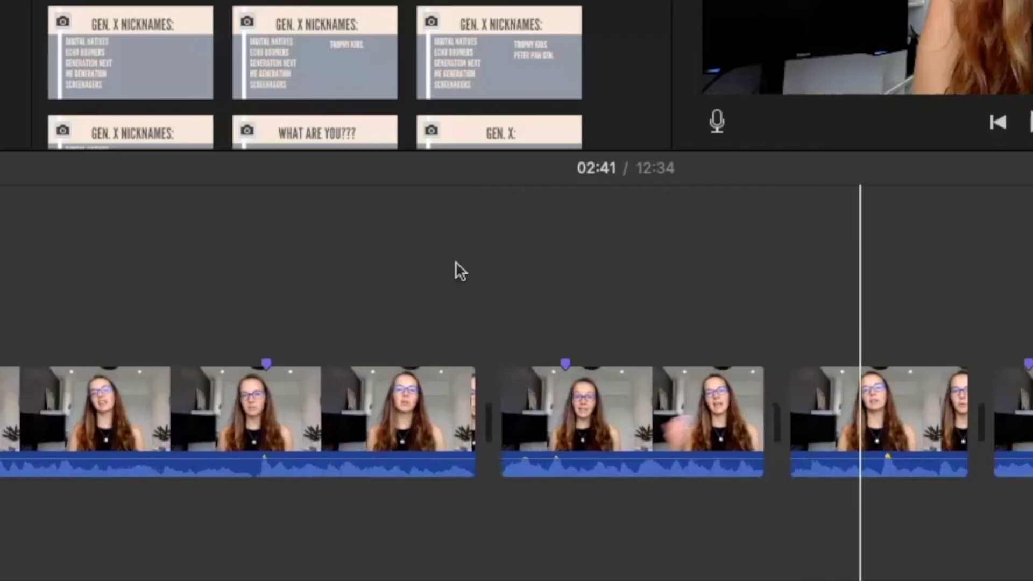
- Add a marker to the main footage at 02:04 and remove it again
{"action": "left_click_drag", "start_coordinate": [231, 351], "coordinate": [760, 369]}
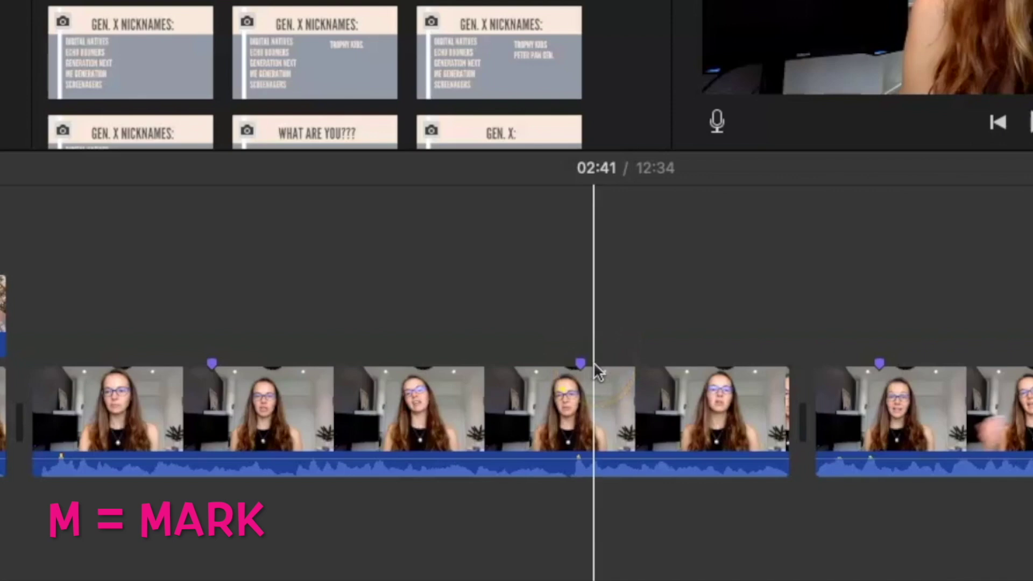
{"action": "left_click", "coordinate": [468, 351]}
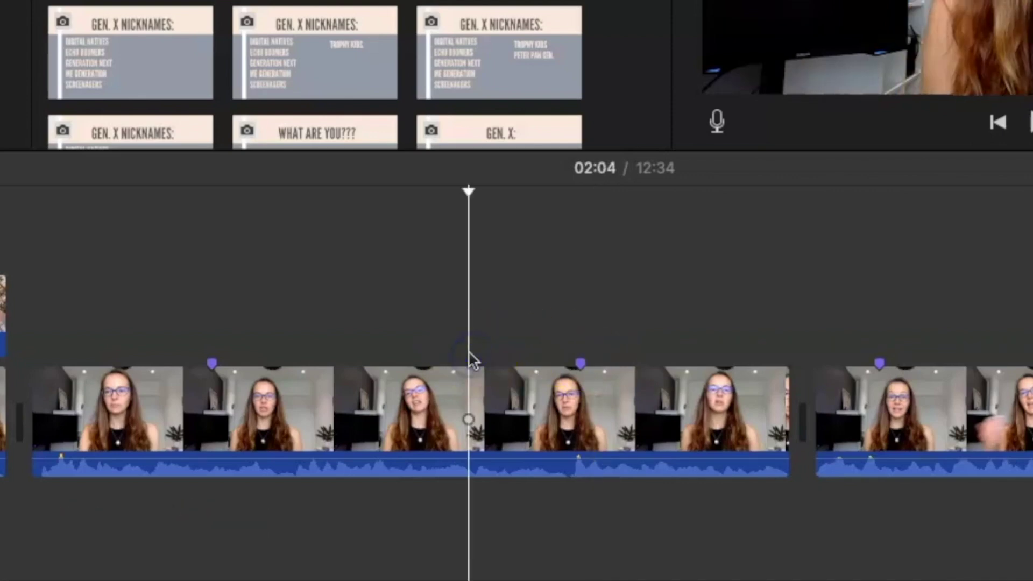
{"action": "key", "text": "m"}
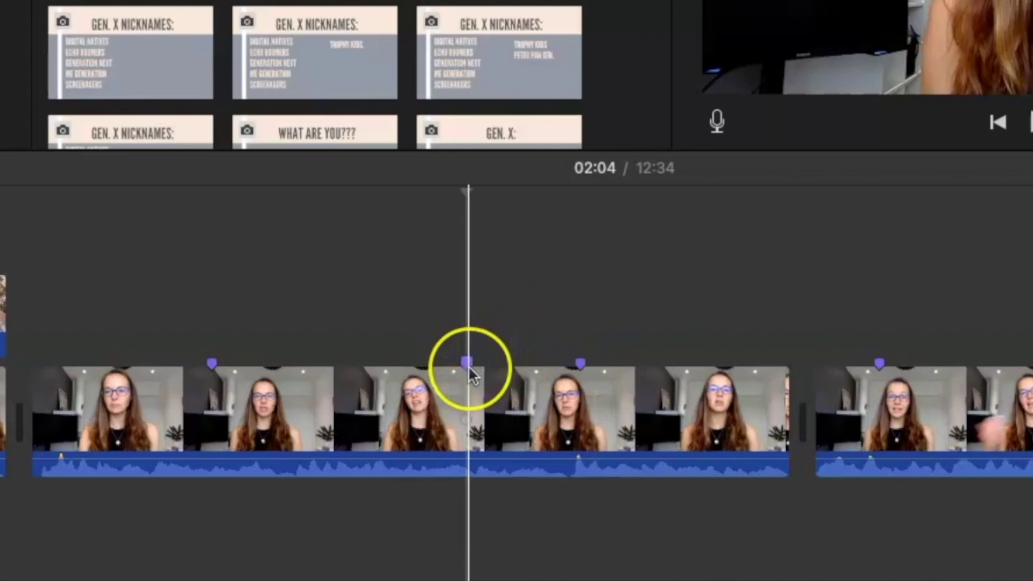
{"action": "left_click", "coordinate": [469, 368]}
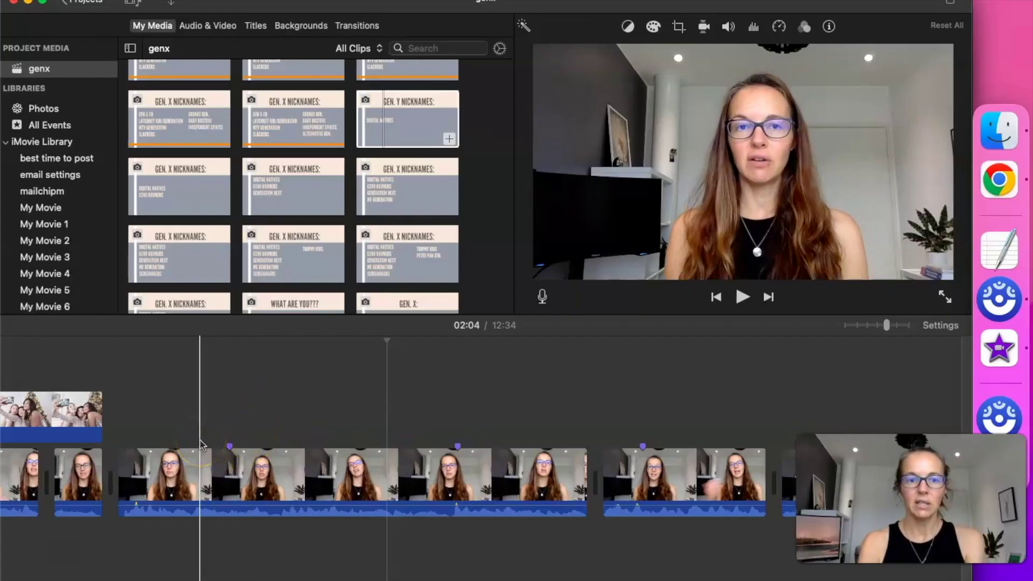
- Overlay the Gen. Y Nicknames slide with Digital Natives above the main footage at the marker just before 02:01
{"action": "key", "text": "space"}
{"action": "left_click", "coordinate": [224, 440]}
{"action": "left_click", "coordinate": [407, 127]}
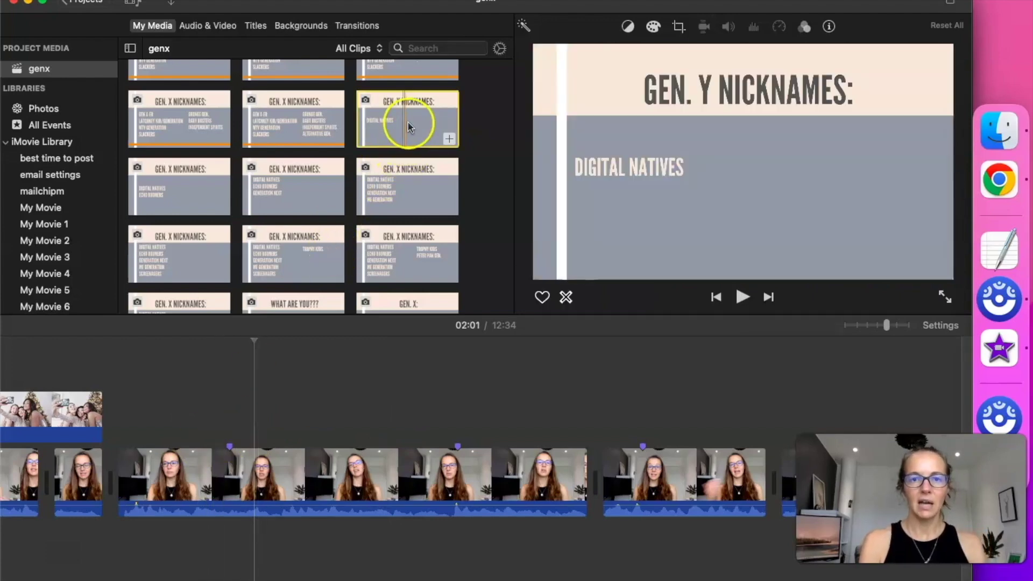
{"action": "left_click_drag", "start_coordinate": [407, 128], "coordinate": [228, 408]}
{"action": "left_click", "coordinate": [316, 410]}
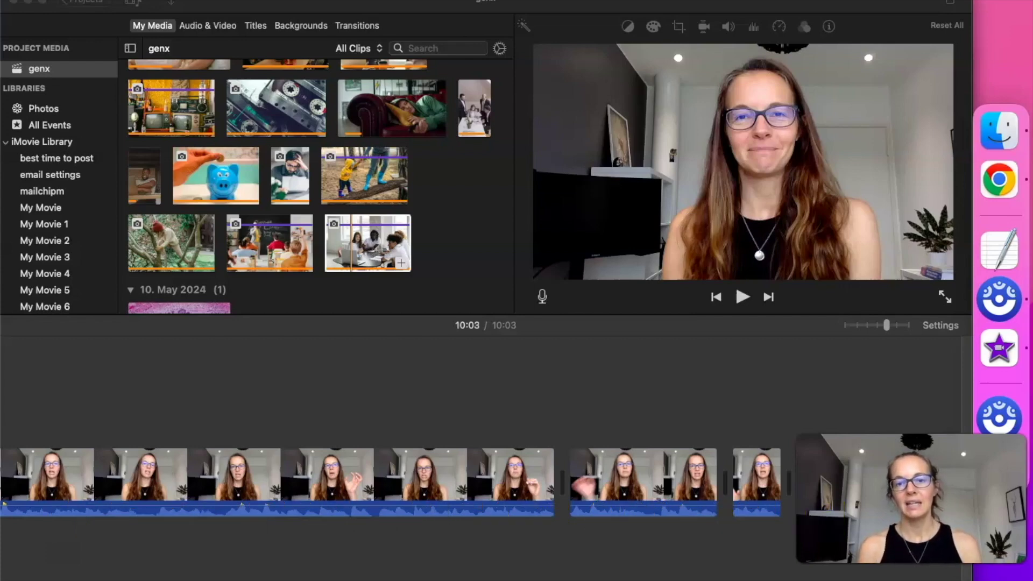
- Look back through the footage and its overlays from the end of the timeline to around 03:50
{"action": "scroll", "coordinate": [201, 476], "scroll_direction": "left", "scroll_amount": 7}
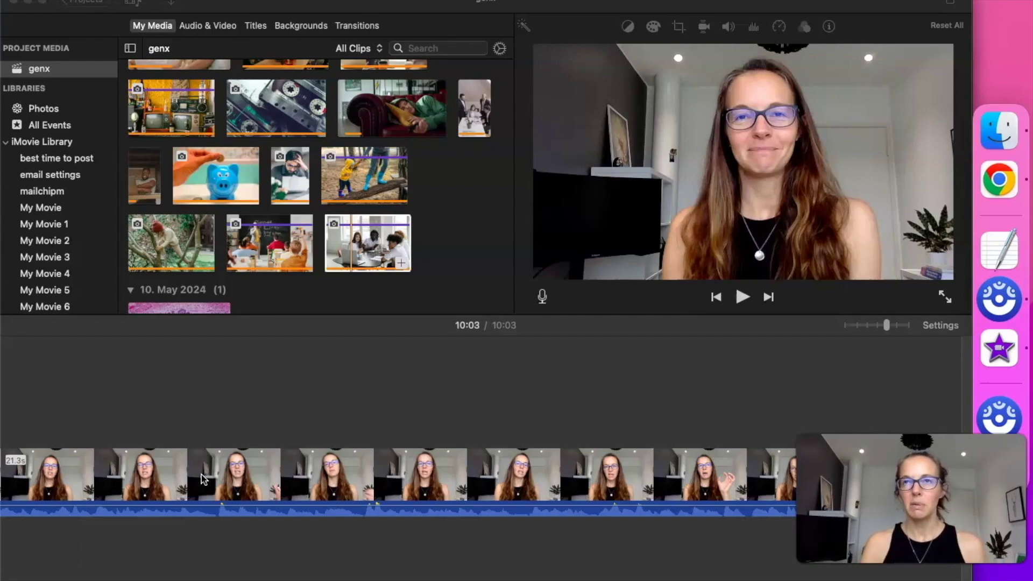
{"action": "left_click", "coordinate": [150, 472]}
{"action": "left_click", "coordinate": [81, 438]}
{"action": "key", "text": "super+z"}
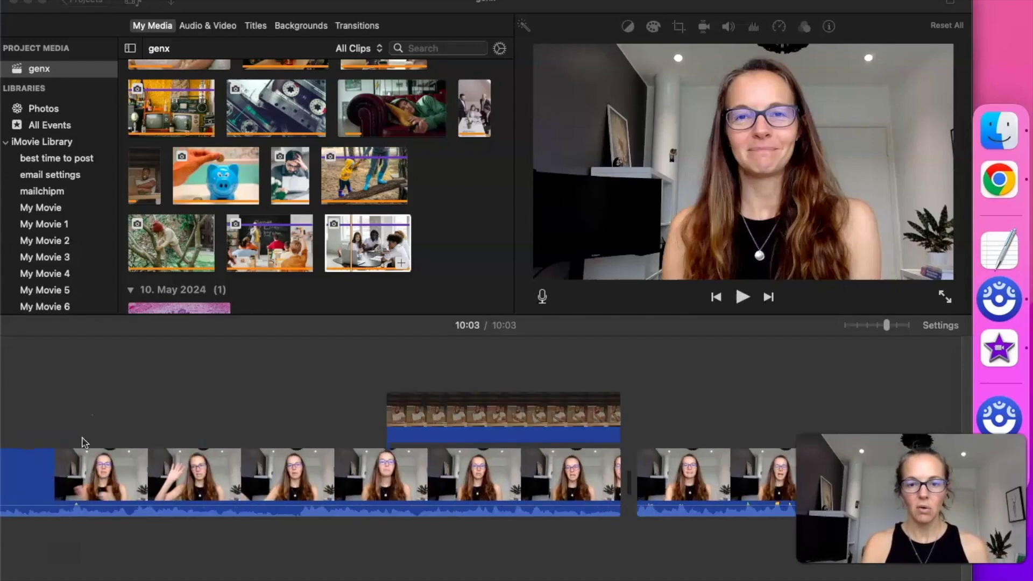
{"action": "key", "text": "super+z"}
{"action": "left_click", "coordinate": [145, 392]}
{"action": "left_click", "coordinate": [159, 365]}
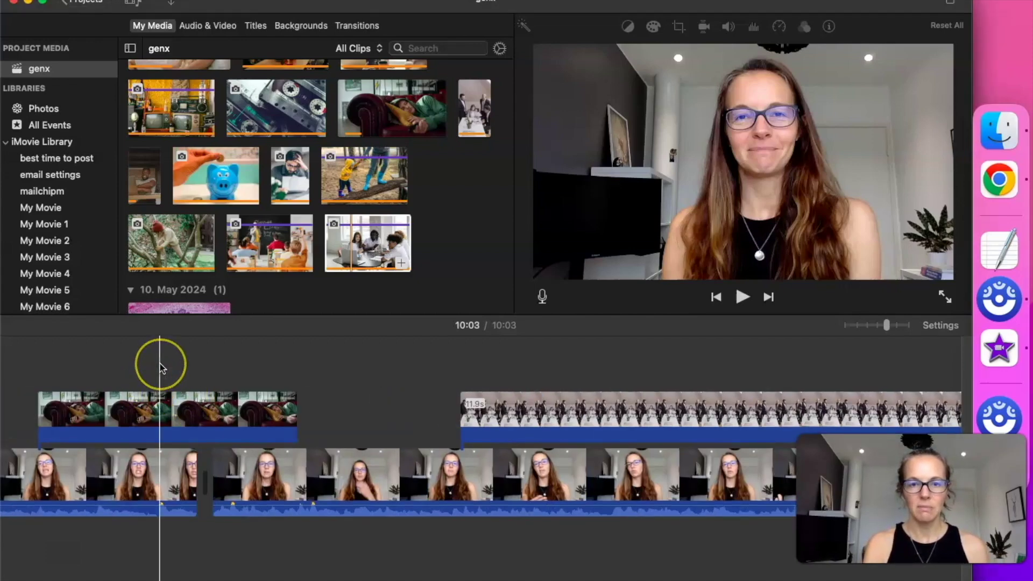
{"action": "key", "text": "super+z"}
{"action": "left_click_drag", "start_coordinate": [177, 367], "coordinate": [230, 367]}
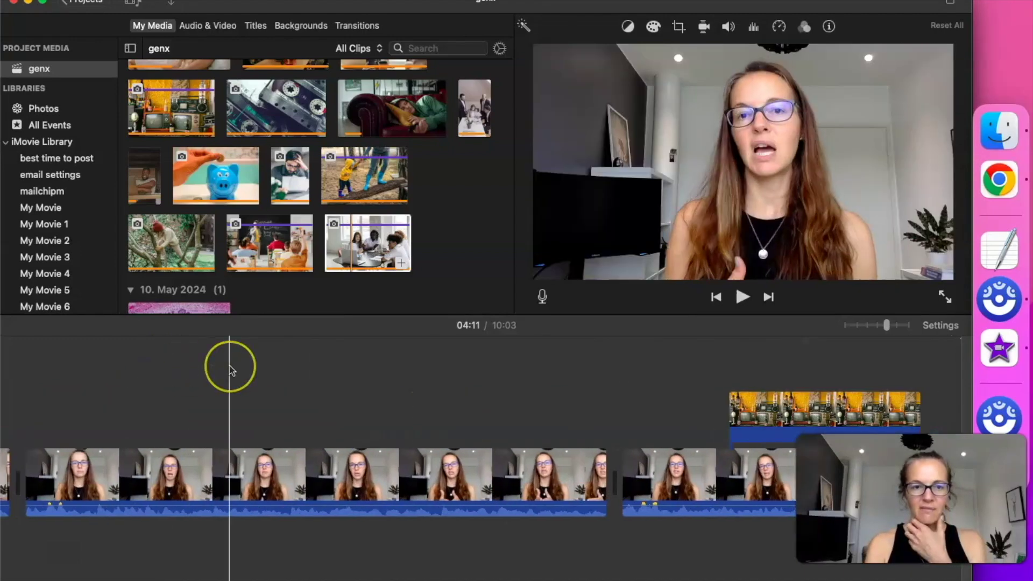
{"action": "key", "text": "super+z"}
{"action": "left_click", "coordinate": [164, 375]}
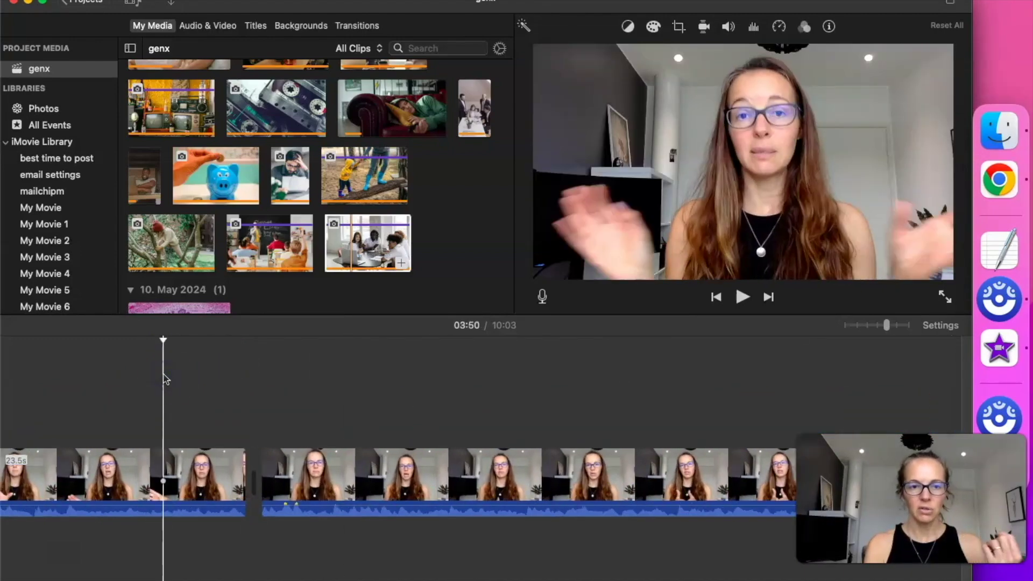
{"action": "key", "text": "super+z"}
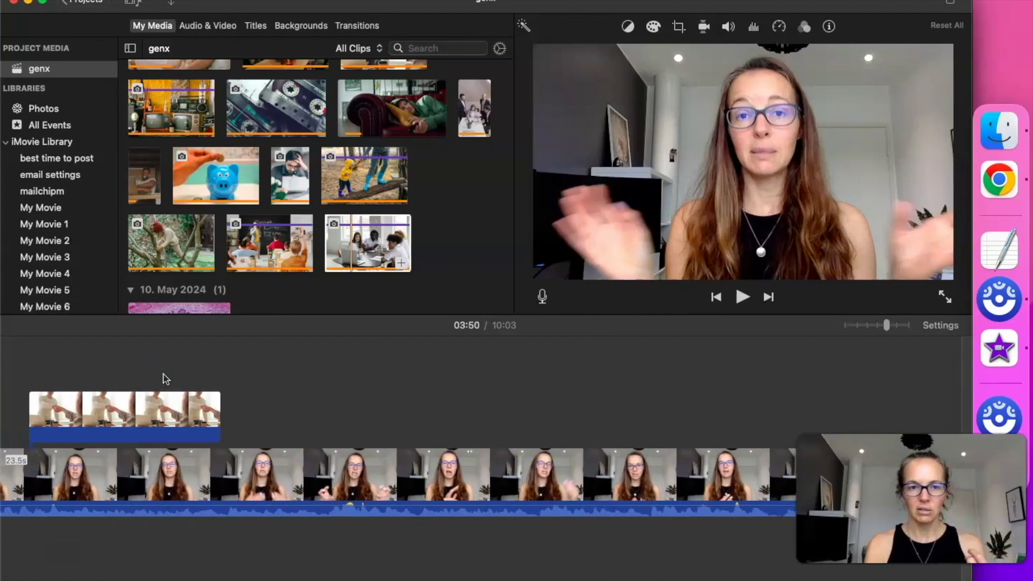
- Play the main footage around 03:52 to check the cut between the two clips and place the playhead there
{"action": "left_click", "coordinate": [445, 410]}
{"action": "key", "text": "super+z"}
{"action": "key", "text": "super+z"}
{"action": "left_click", "coordinate": [472, 405]}
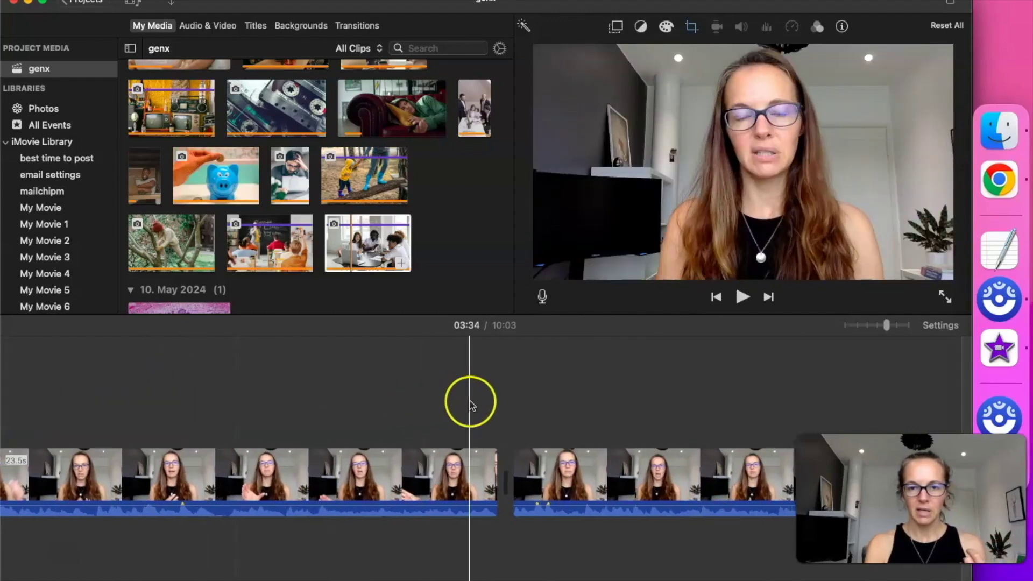
{"action": "key", "text": "space"}
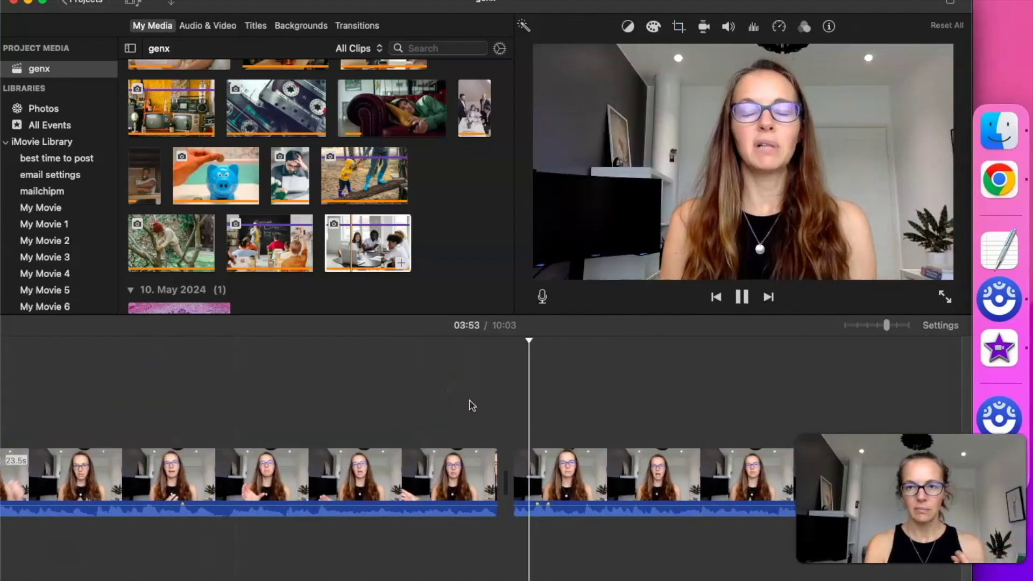
{"action": "left_click", "coordinate": [407, 400]}
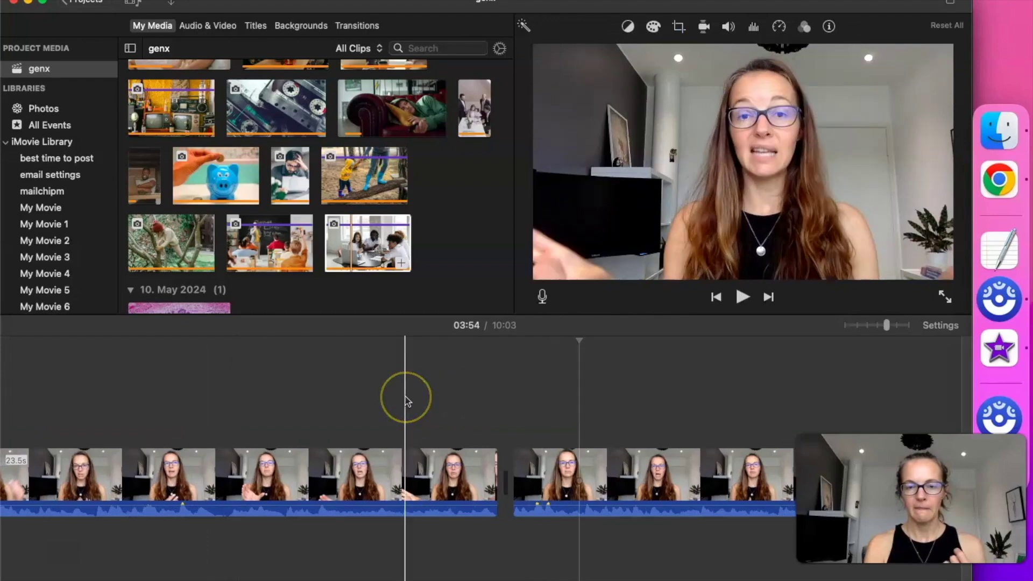
{"action": "key", "text": "space"}
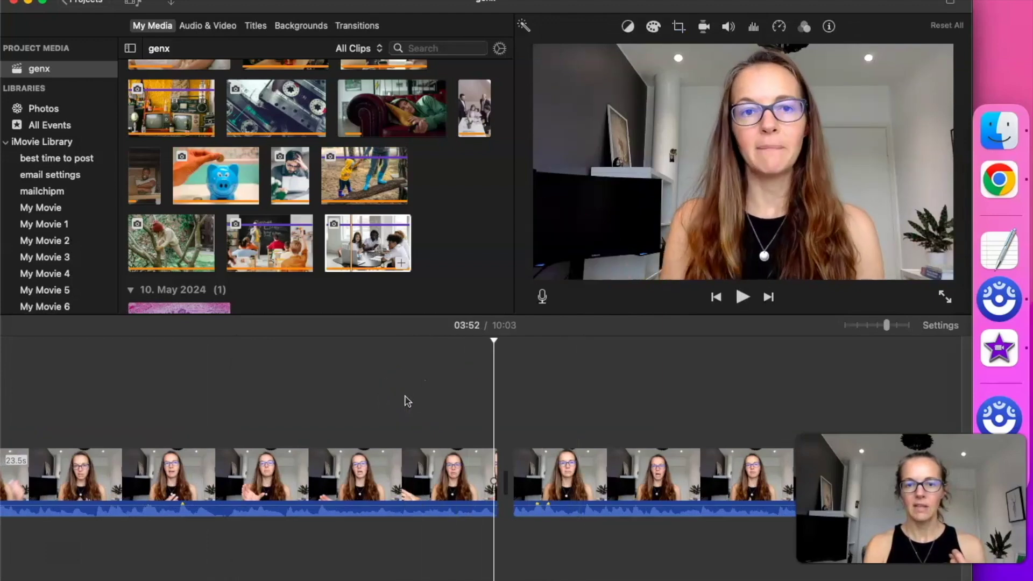
{"action": "left_click", "coordinate": [506, 466]}
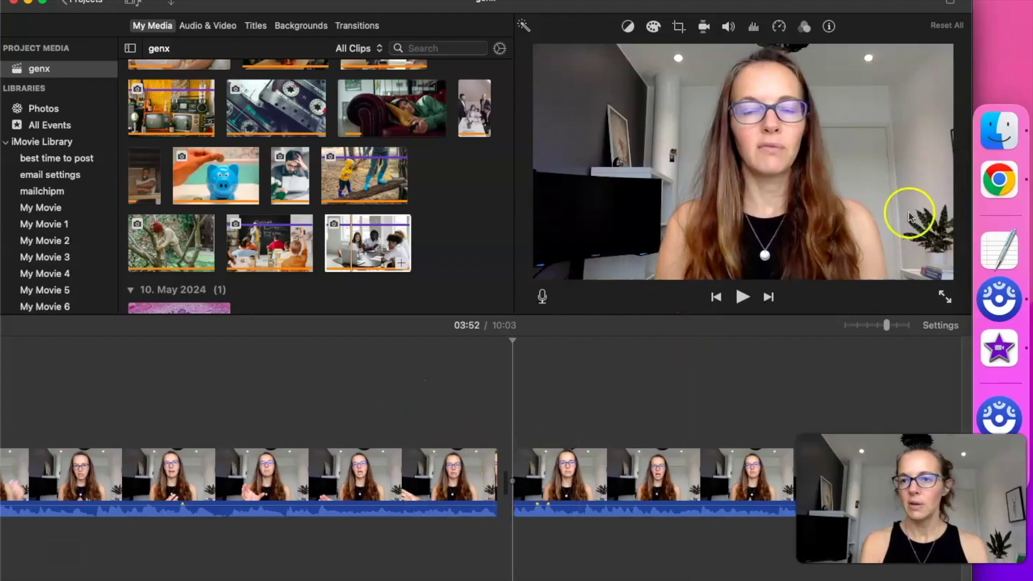
- Import the creator's subscribe animation video and the bell-172780 MP3 from Downloads into the genx media
{"action": "left_click", "coordinate": [999, 132]}
{"action": "scroll", "coordinate": [644, 185], "scroll_direction": "down", "scroll_amount": 20}
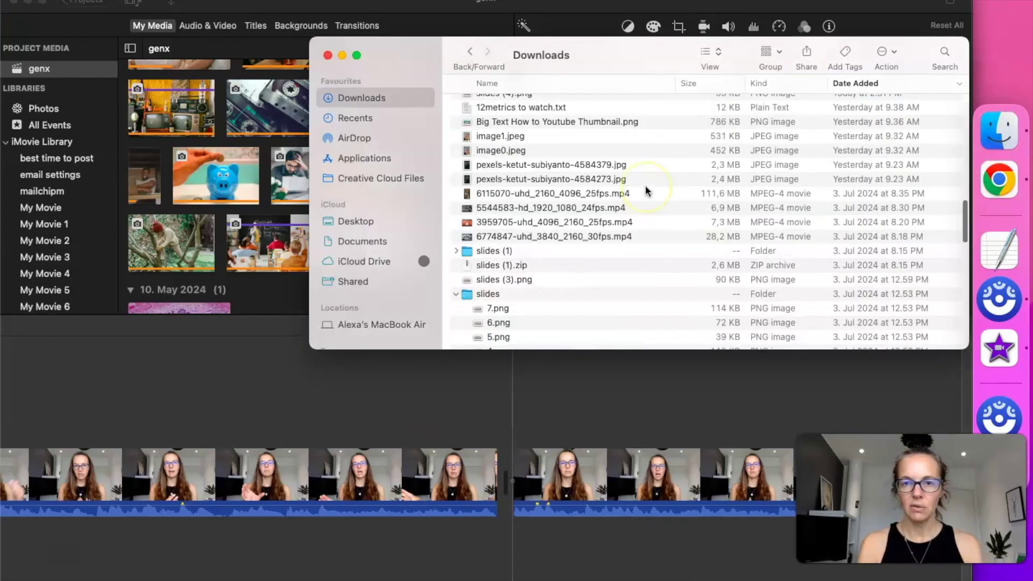
{"action": "left_click", "coordinate": [495, 293]}
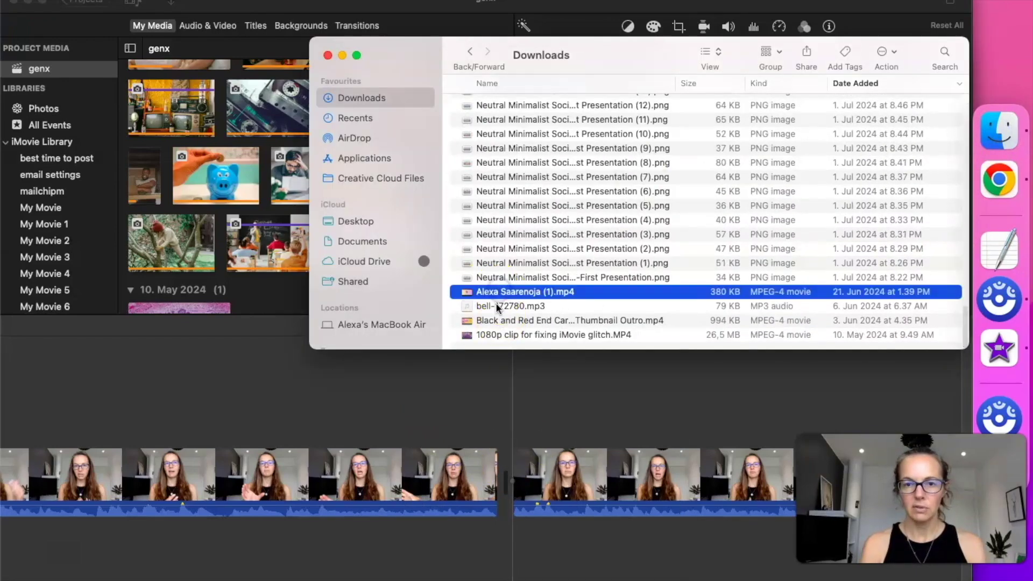
{"action": "left_click", "coordinate": [496, 306]}
{"action": "left_click", "coordinate": [498, 294], "text": "shift"}
{"action": "left_click_drag", "start_coordinate": [498, 294], "coordinate": [219, 187]}
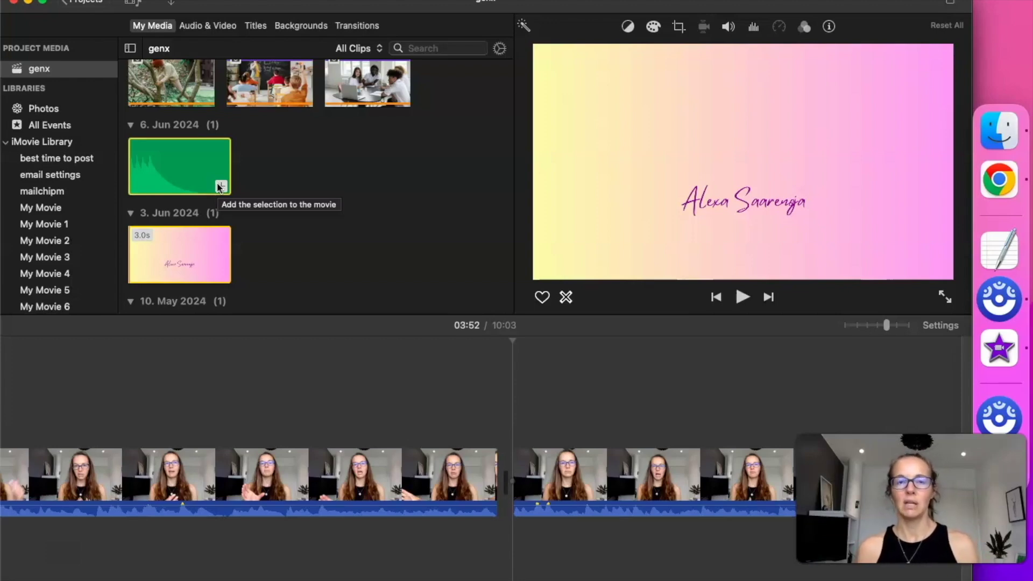
- Insert the 3-second subscribe animation at the cut at 03:52 and attach the bell sound beneath it
{"action": "left_click", "coordinate": [172, 152]}
{"action": "left_click_drag", "start_coordinate": [174, 265], "coordinate": [508, 494]}
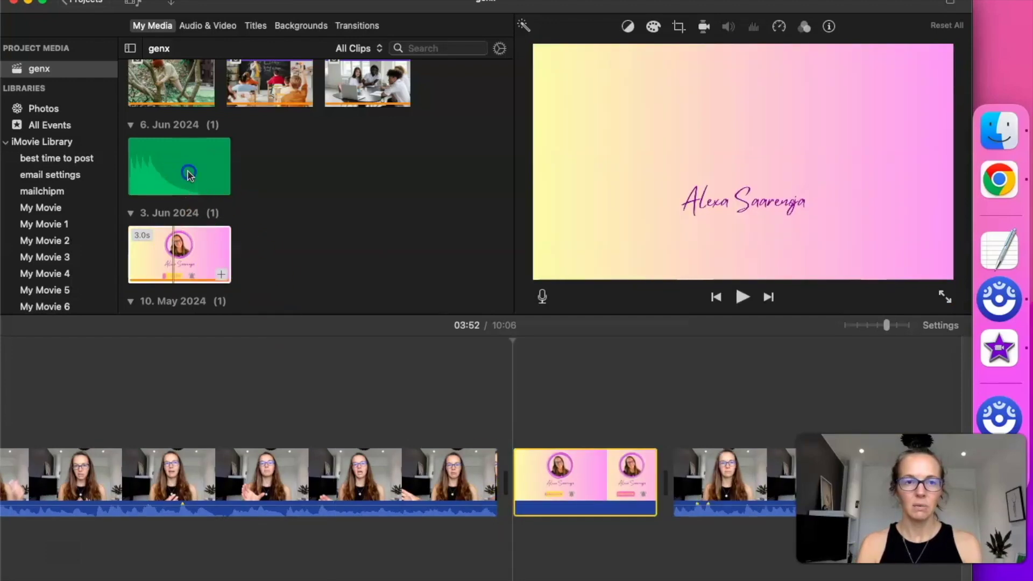
{"action": "left_click_drag", "start_coordinate": [155, 166], "coordinate": [528, 415]}
- Lower the bell sound's volume slightly and play the section across the subscribe animation
{"action": "left_click_drag", "start_coordinate": [556, 543], "coordinate": [557, 545]}
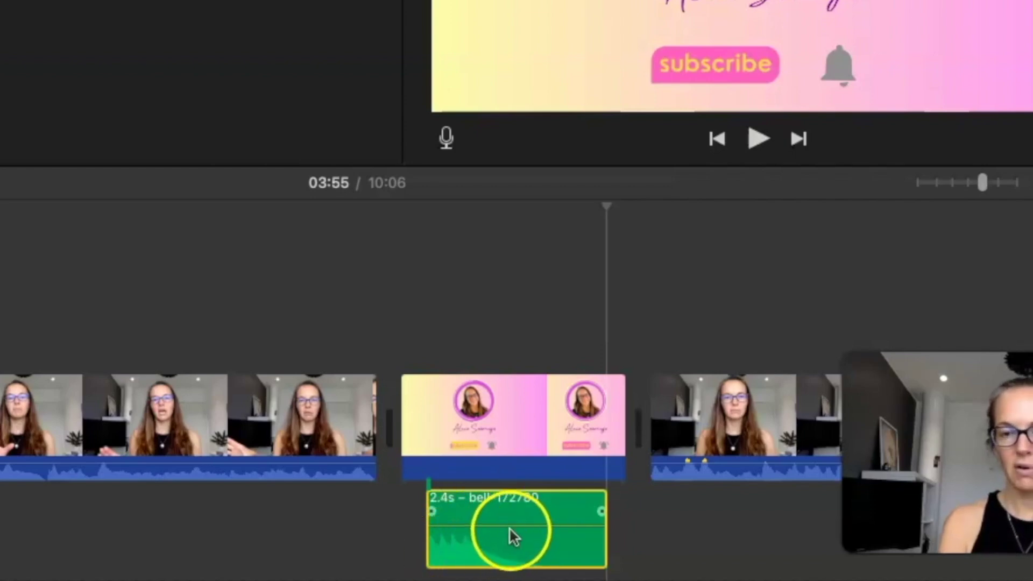
{"action": "left_click_drag", "start_coordinate": [506, 526], "coordinate": [506, 529]}
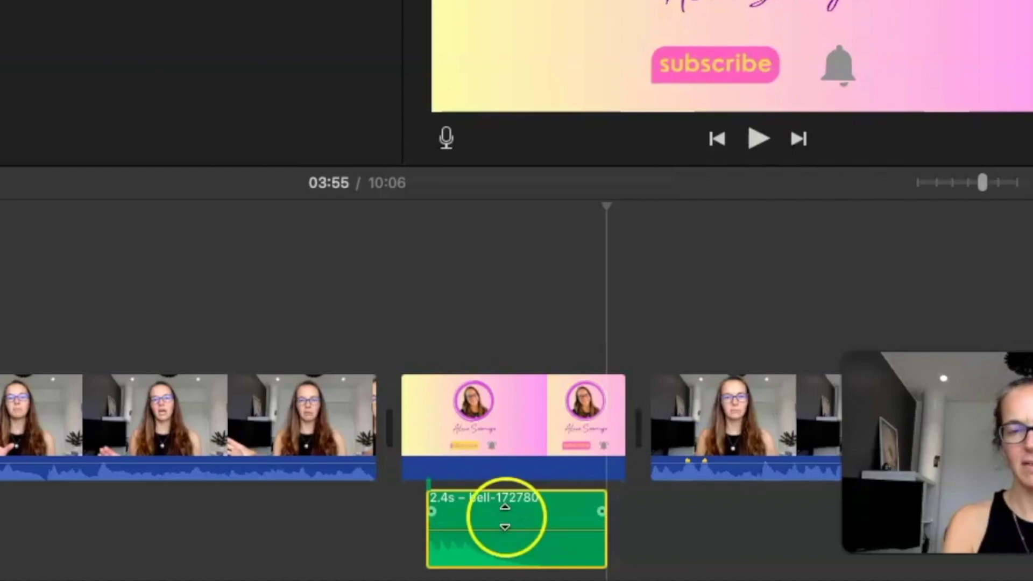
{"action": "left_click", "coordinate": [335, 334]}
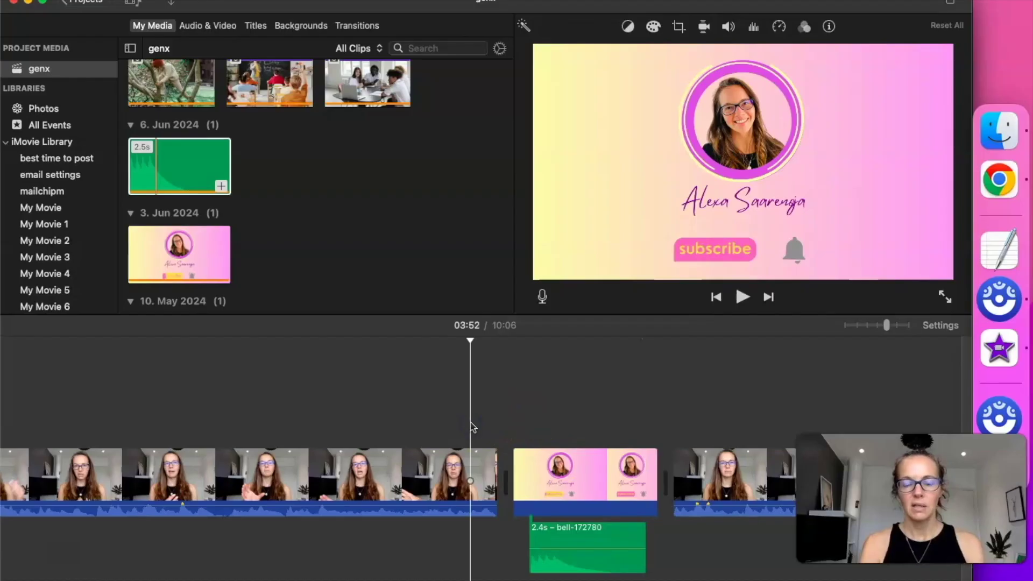
{"action": "key", "text": "space"}
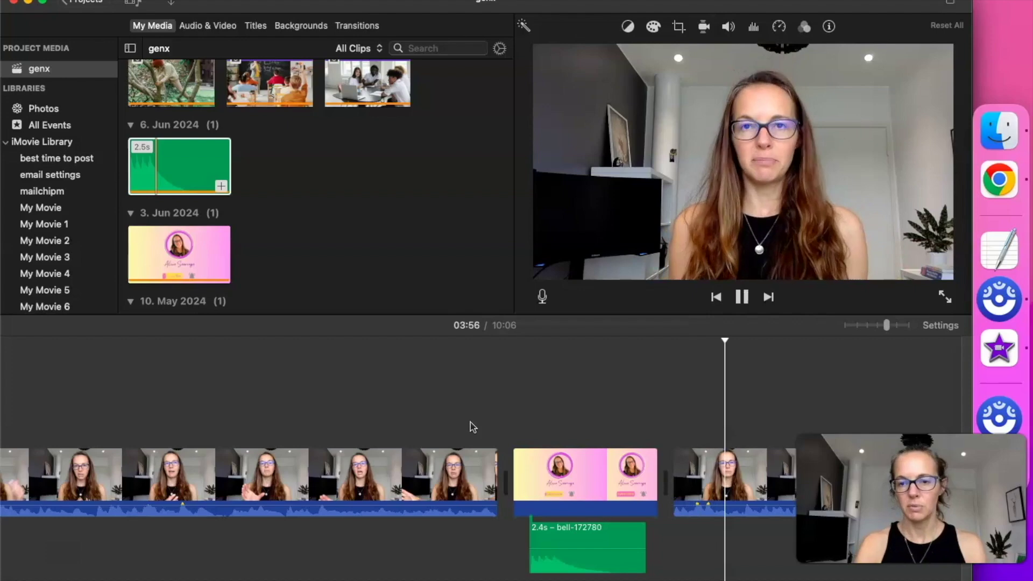
- Import the 10-second "Black and Red... Thumbnail Outro" MP4 from Downloads into the genx media and append it after the last clip of the timeline
{"action": "scroll", "coordinate": [517, 412], "scroll_direction": "right", "scroll_amount": 6}
{"action": "left_click", "coordinate": [517, 411]}
{"action": "scroll", "coordinate": [517, 415], "scroll_direction": "right", "scroll_amount": 10}
{"action": "scroll", "coordinate": [538, 409], "scroll_direction": "right", "scroll_amount": 5}
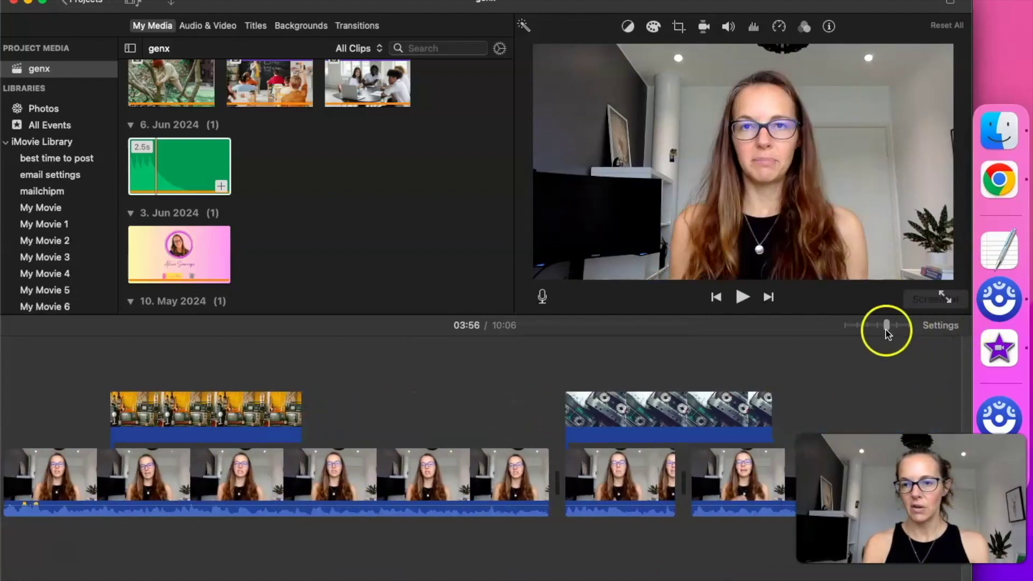
{"action": "left_click", "coordinate": [856, 326]}
{"action": "scroll", "coordinate": [713, 396], "scroll_direction": "right", "scroll_amount": 8}
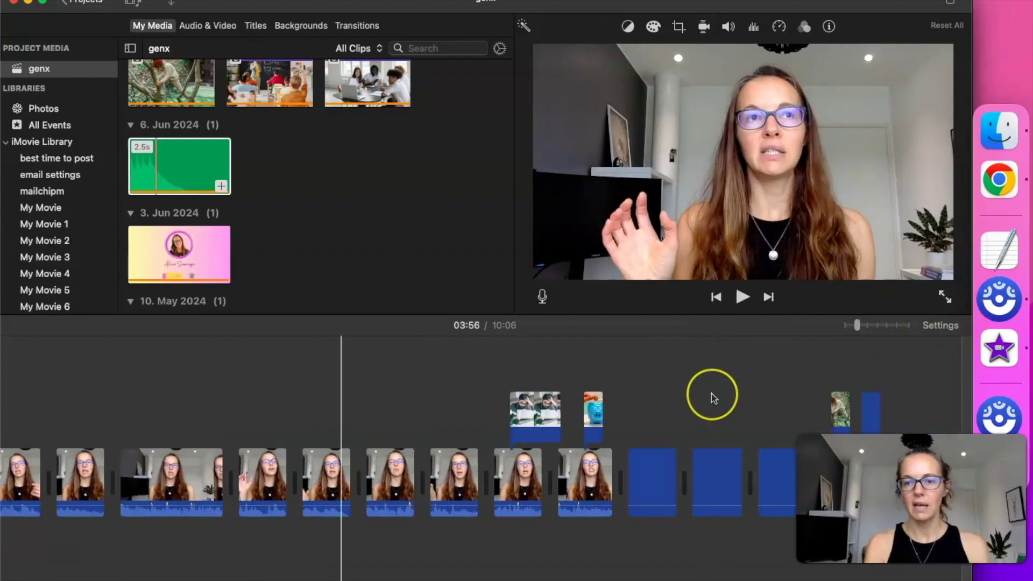
{"action": "scroll", "coordinate": [713, 397], "scroll_direction": "left", "scroll_amount": 10}
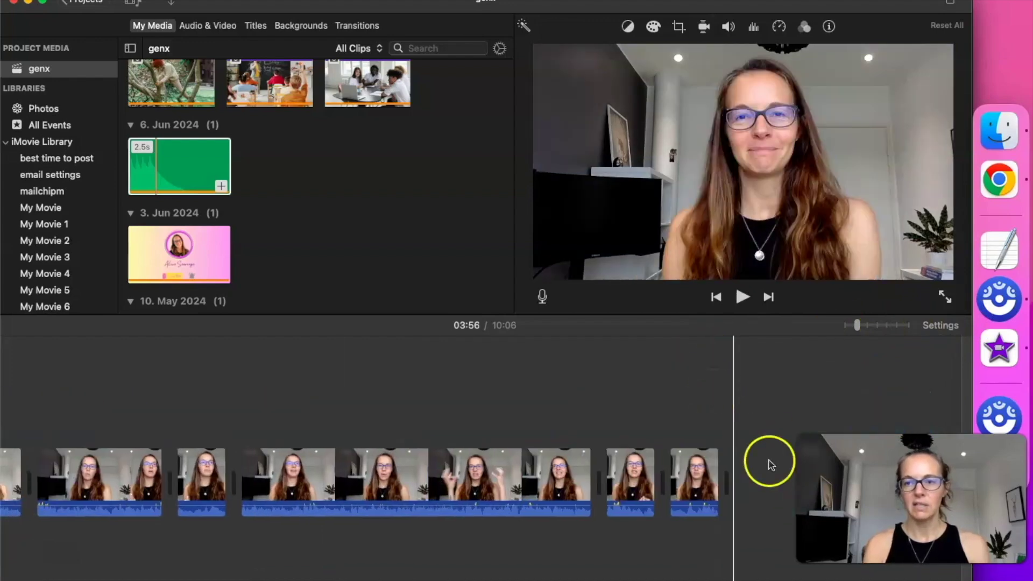
{"action": "left_click", "coordinate": [999, 131]}
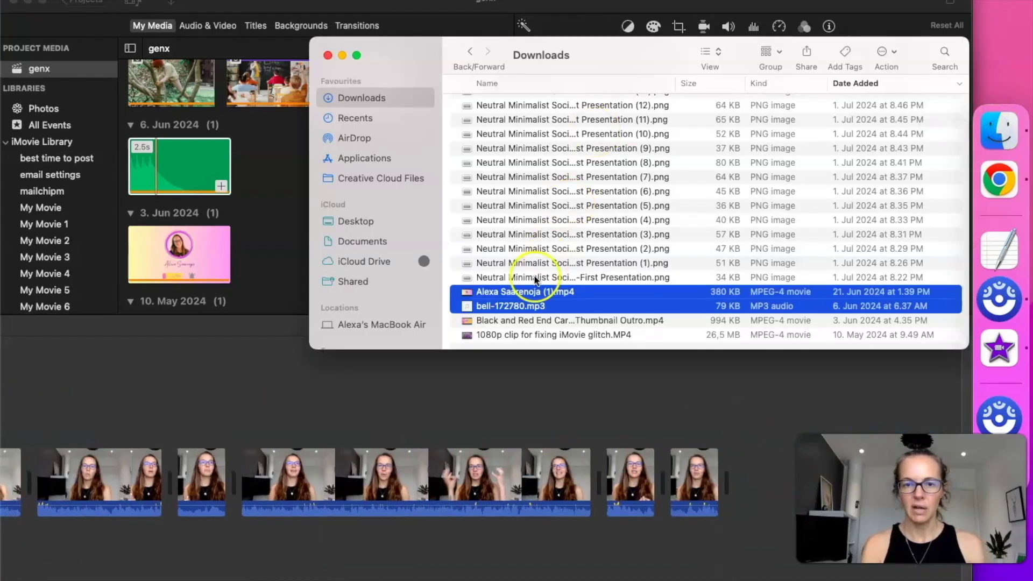
{"action": "left_click_drag", "start_coordinate": [516, 319], "coordinate": [256, 200]}
{"action": "left_click_drag", "start_coordinate": [271, 241], "coordinate": [728, 478]}
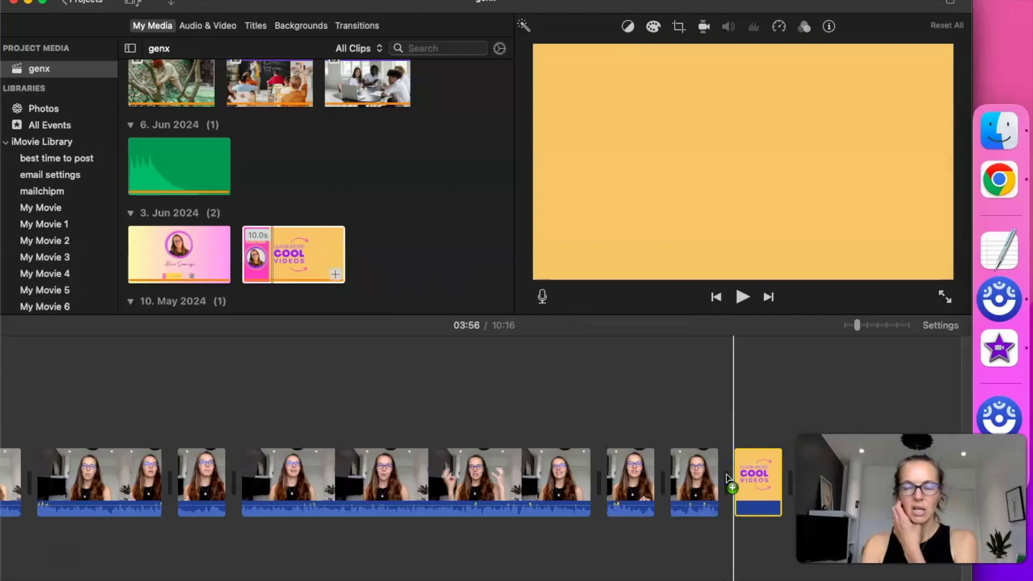
{"action": "left_click", "coordinate": [759, 473]}
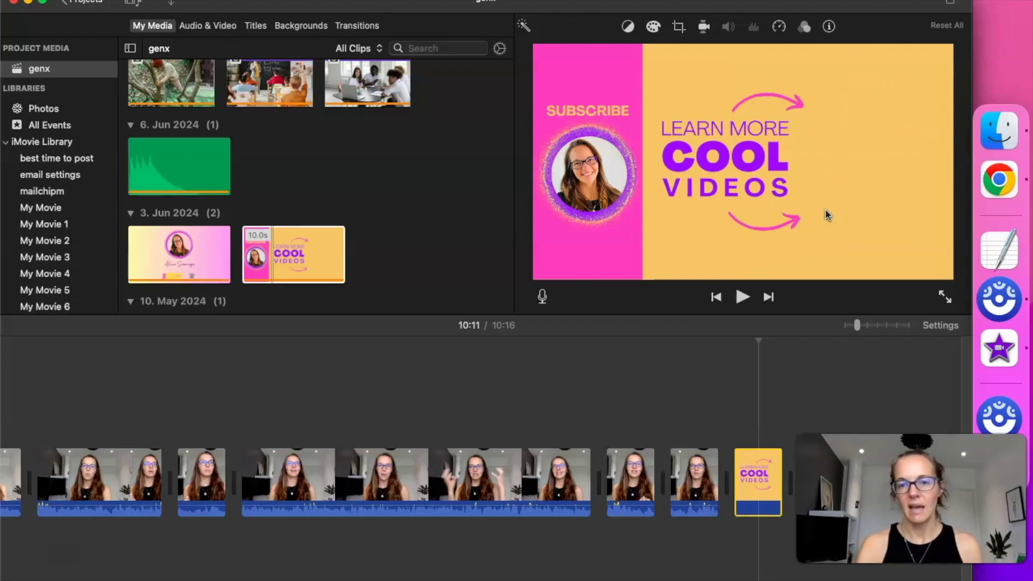
- Go back through the timeline from the last talking clip to the opening microscope clip
{"action": "left_click", "coordinate": [668, 391]}
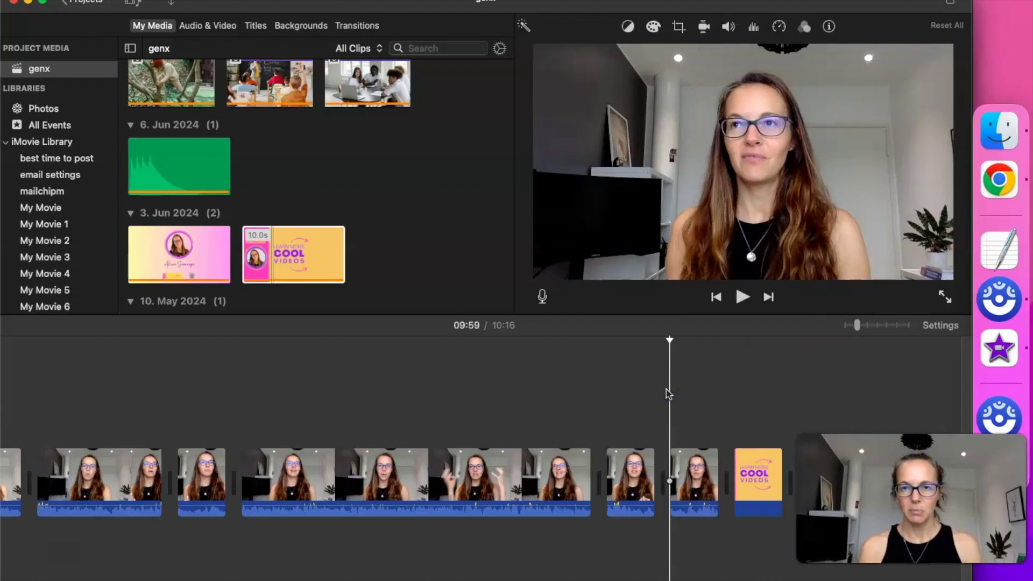
{"action": "scroll", "coordinate": [666, 389], "scroll_direction": "left", "scroll_amount": 15}
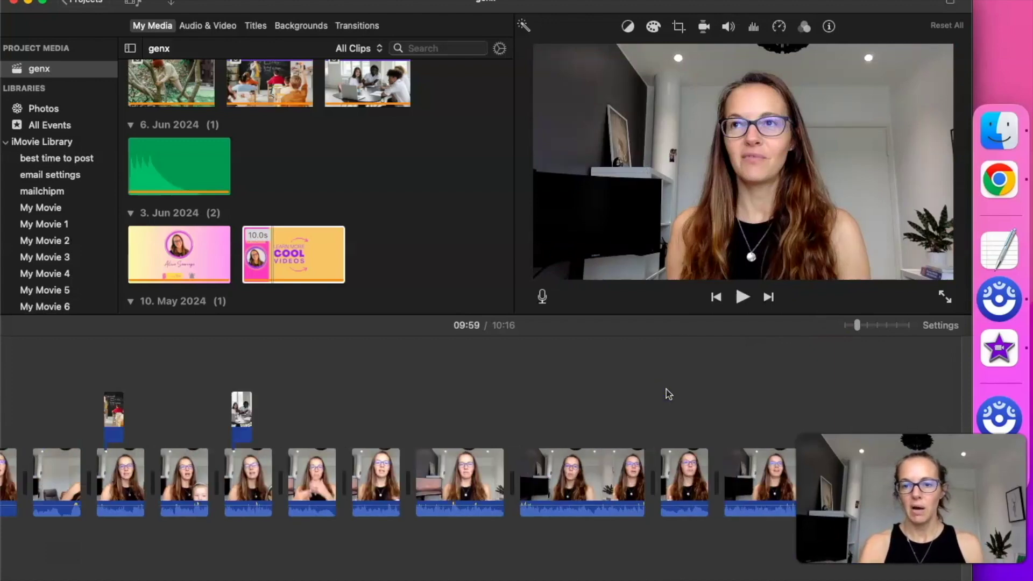
{"action": "scroll", "coordinate": [666, 389], "scroll_direction": "left", "scroll_amount": 10}
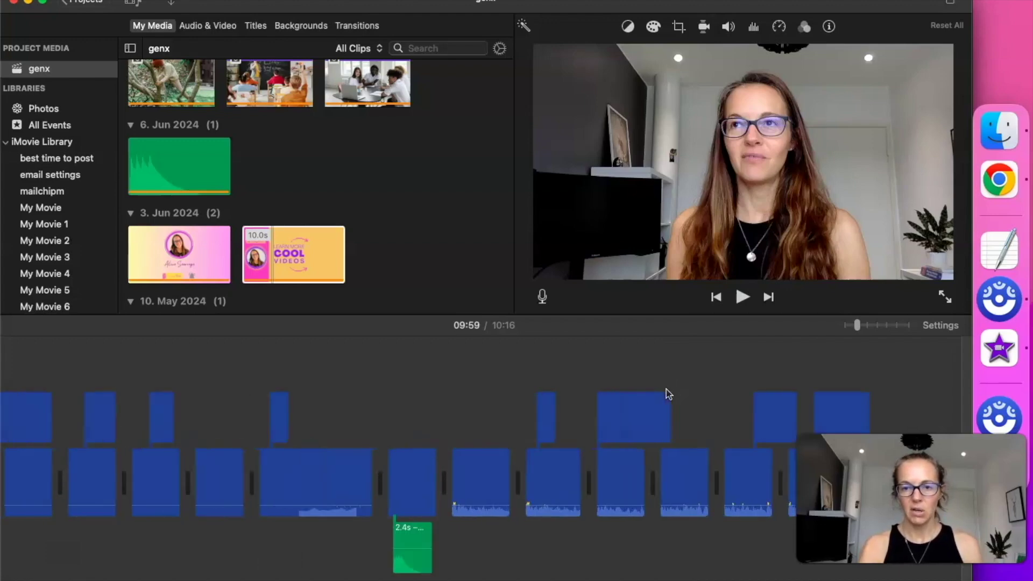
{"action": "left_click", "coordinate": [266, 362]}
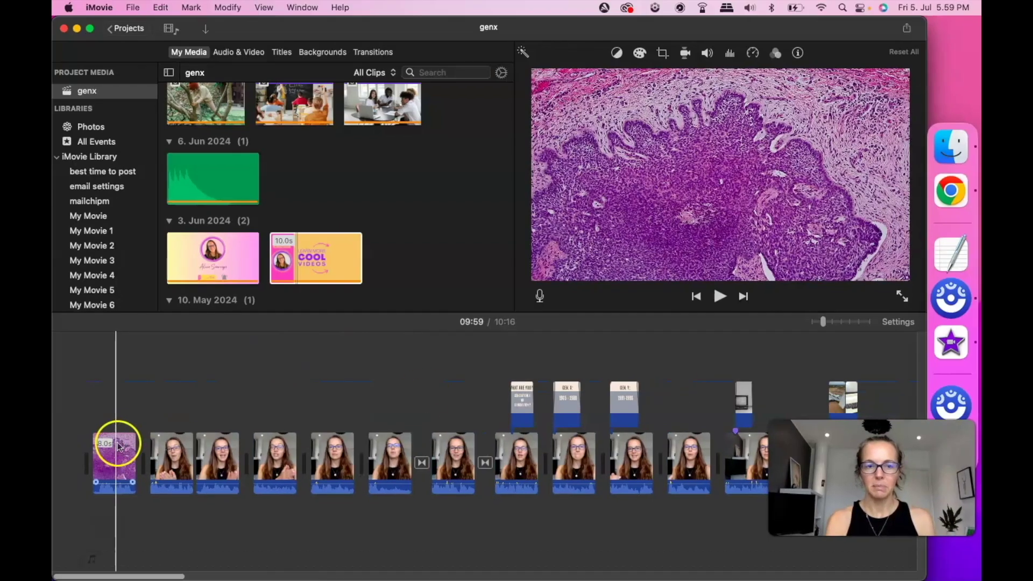
{"action": "left_click", "coordinate": [907, 28]}
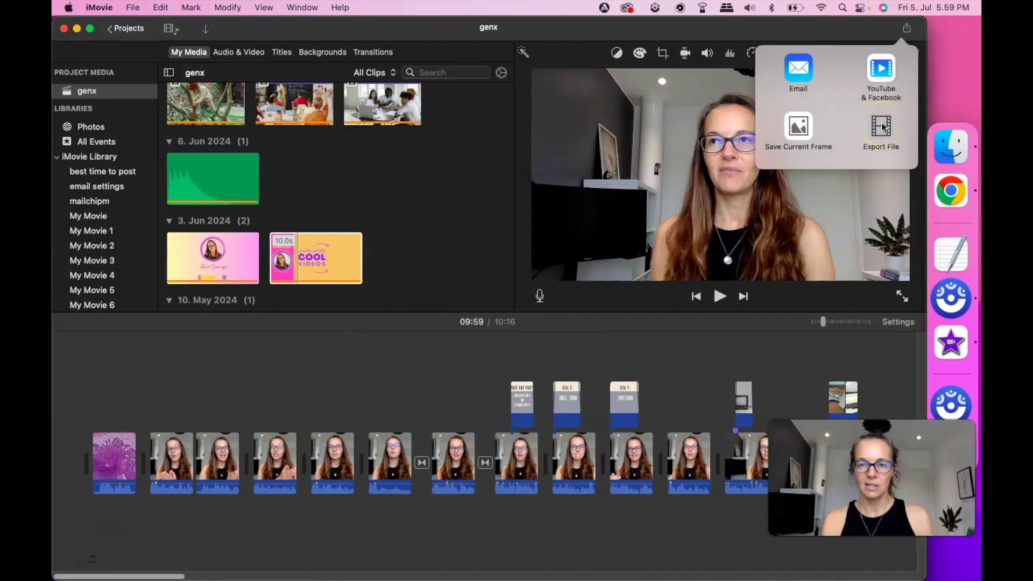
{"action": "left_click", "coordinate": [881, 127]}
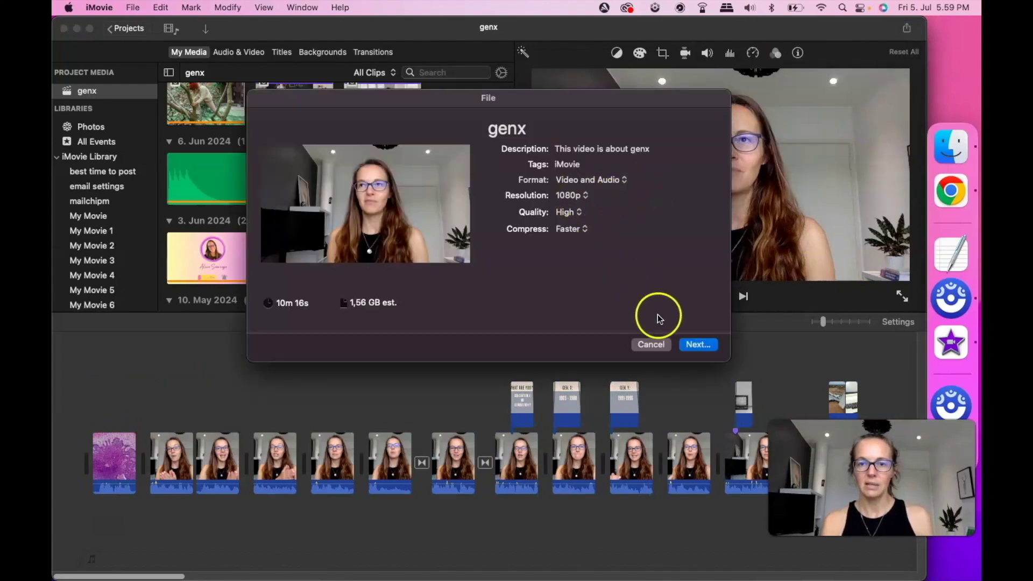
{"action": "left_click", "coordinate": [649, 344]}
- Delete the 8-second purple microscope clip at the very beginning of the timeline
{"action": "left_click", "coordinate": [122, 443]}
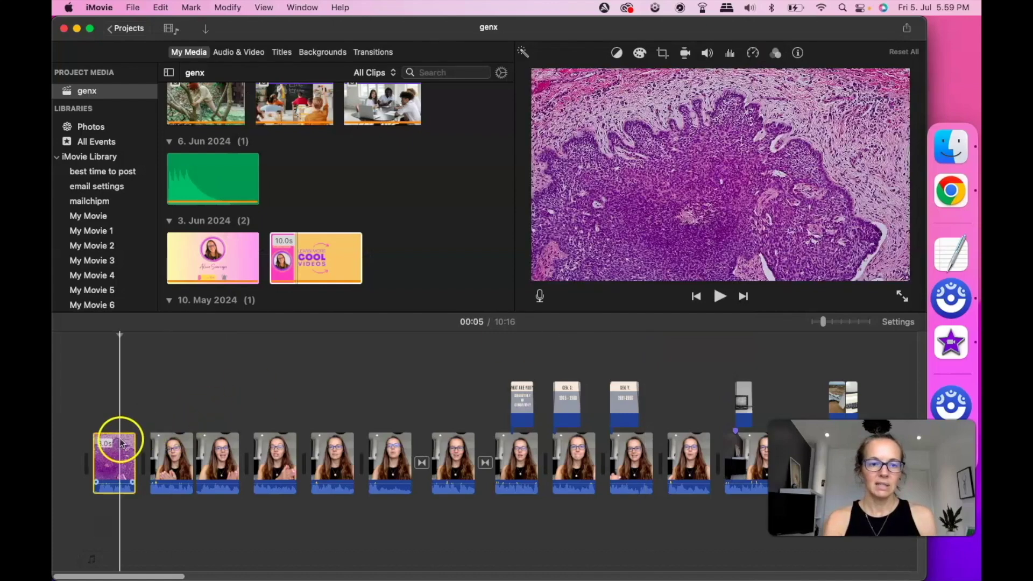
{"action": "key", "text": "Delete"}
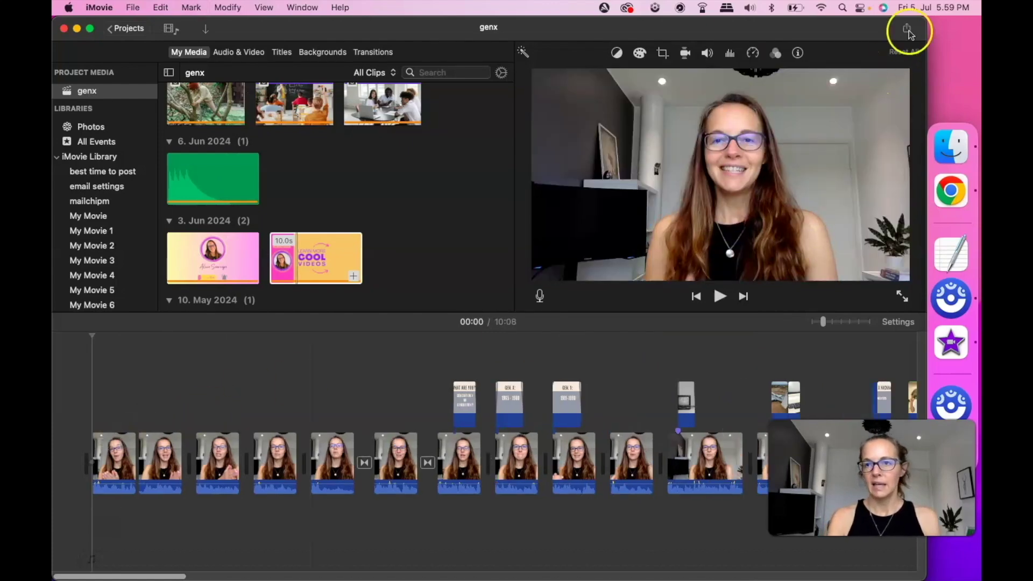
- Set up a file export of the movie with the title "Gen X versus Gen Y" and the description "generational video"
{"action": "left_click", "coordinate": [908, 30]}
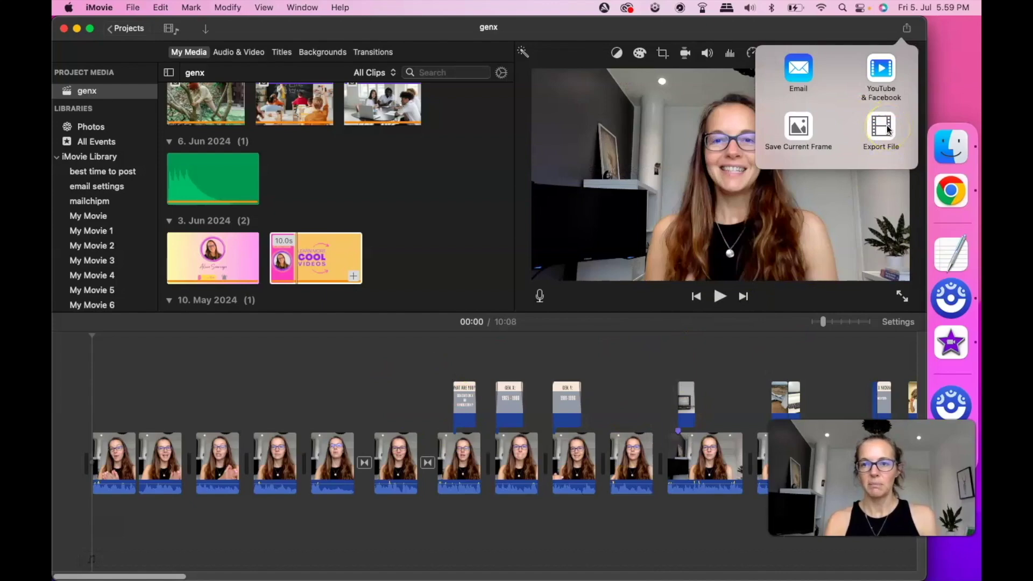
{"action": "left_click", "coordinate": [883, 127]}
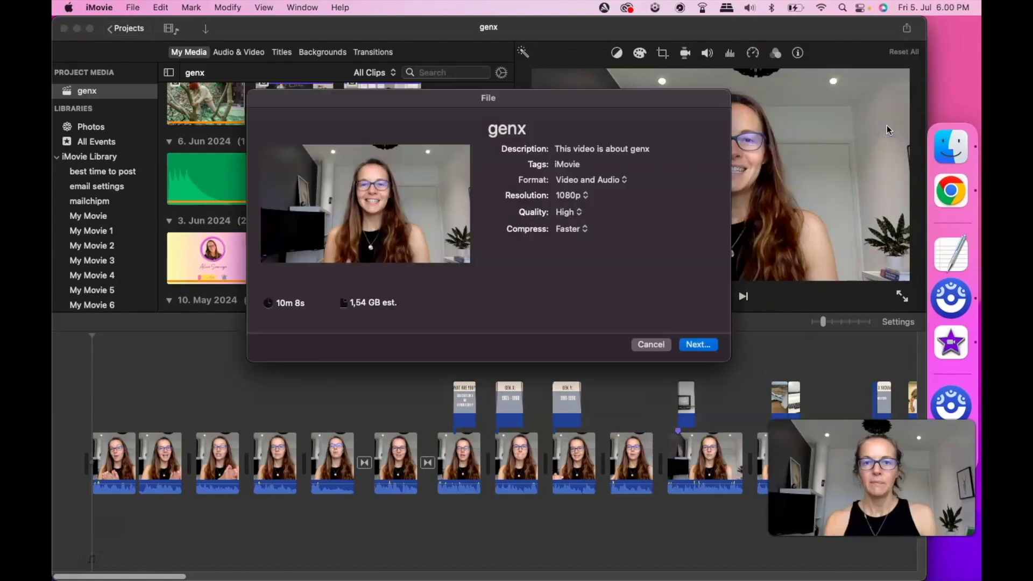
{"action": "left_click", "coordinate": [512, 130]}
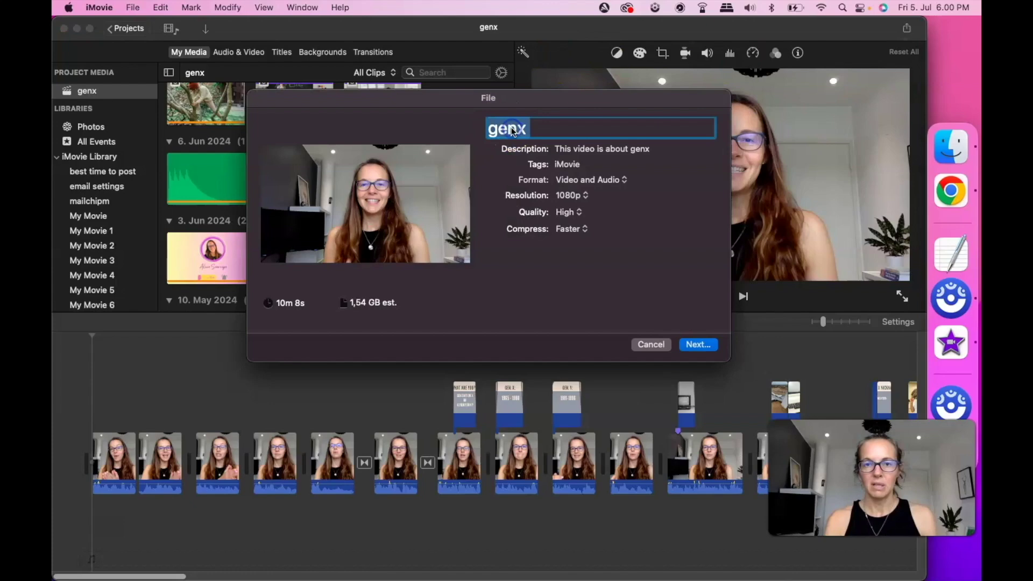
{"action": "key", "text": "BackSpace"}
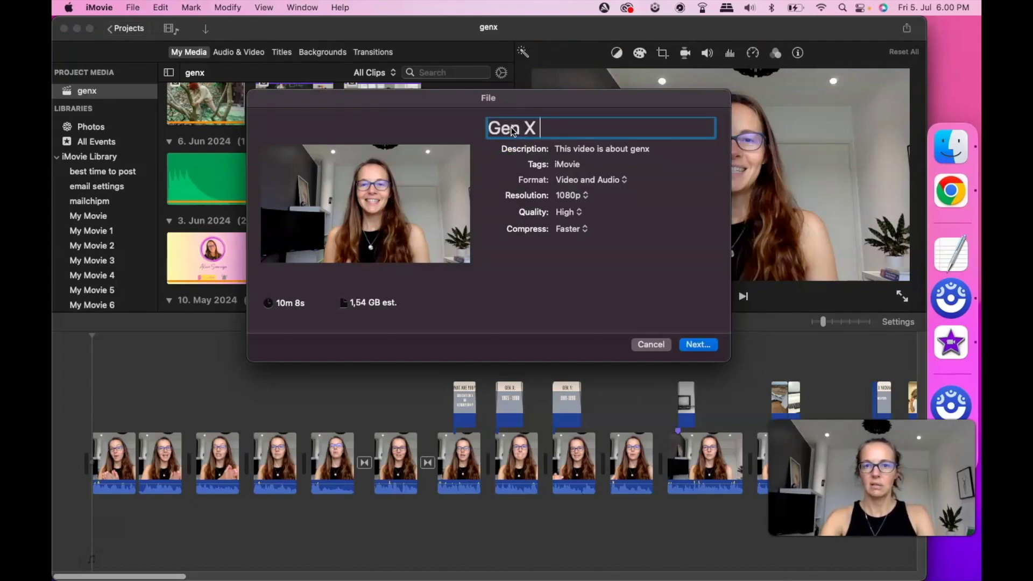
{"action": "type", "text": "Gen X versus Gen Y"}
{"action": "key", "text": "Tab"}
{"action": "type", "text": "generational video"}
{"action": "left_click", "coordinate": [703, 346]}
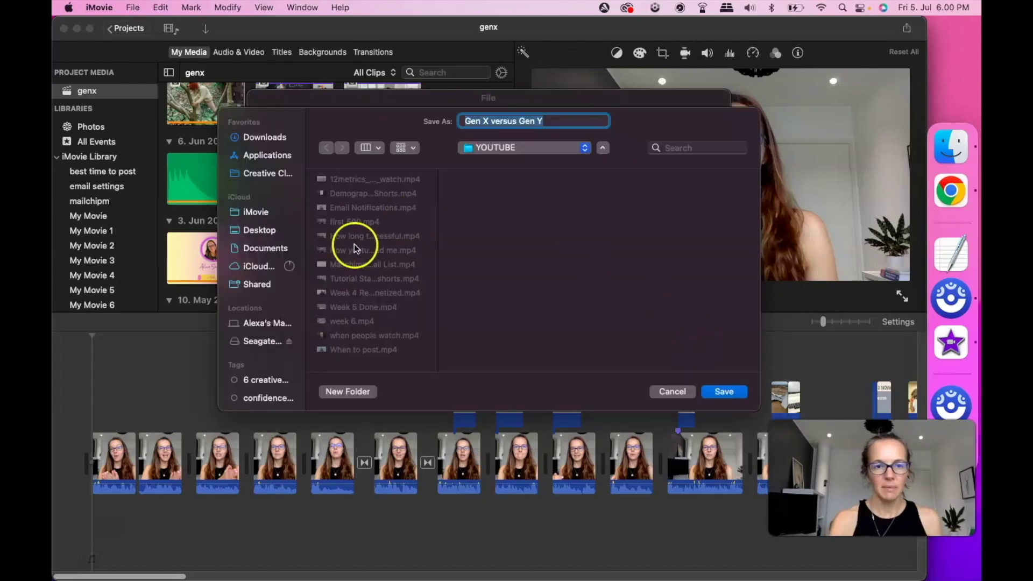
- Save the exported movie in the YOUTUBE folder on the Seagate Backup Plus drive
{"action": "left_click", "coordinate": [250, 344]}
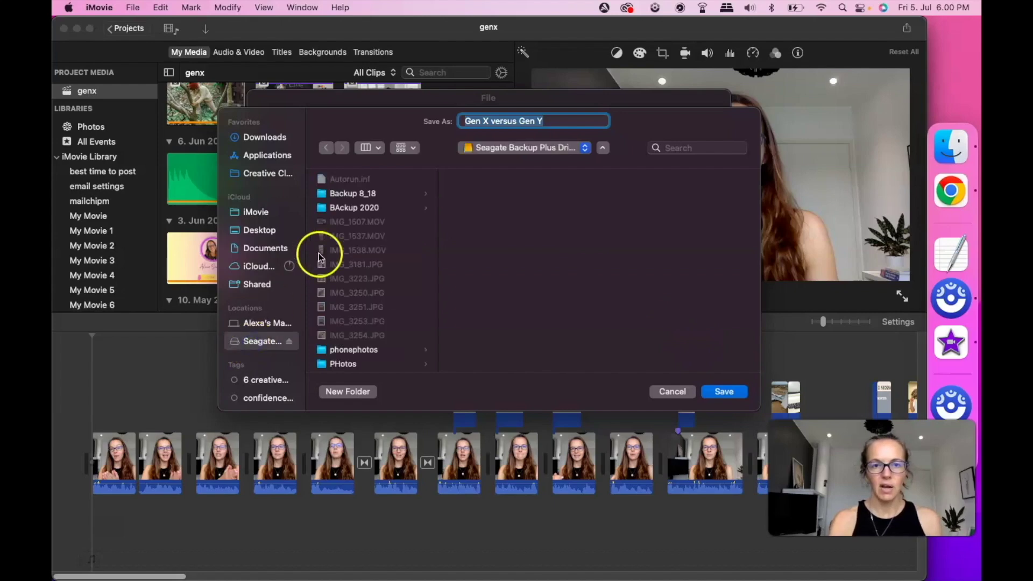
{"action": "scroll", "coordinate": [372, 269], "scroll_direction": "down", "scroll_amount": 3}
{"action": "left_click", "coordinate": [372, 358]}
{"action": "left_click", "coordinate": [724, 392]}
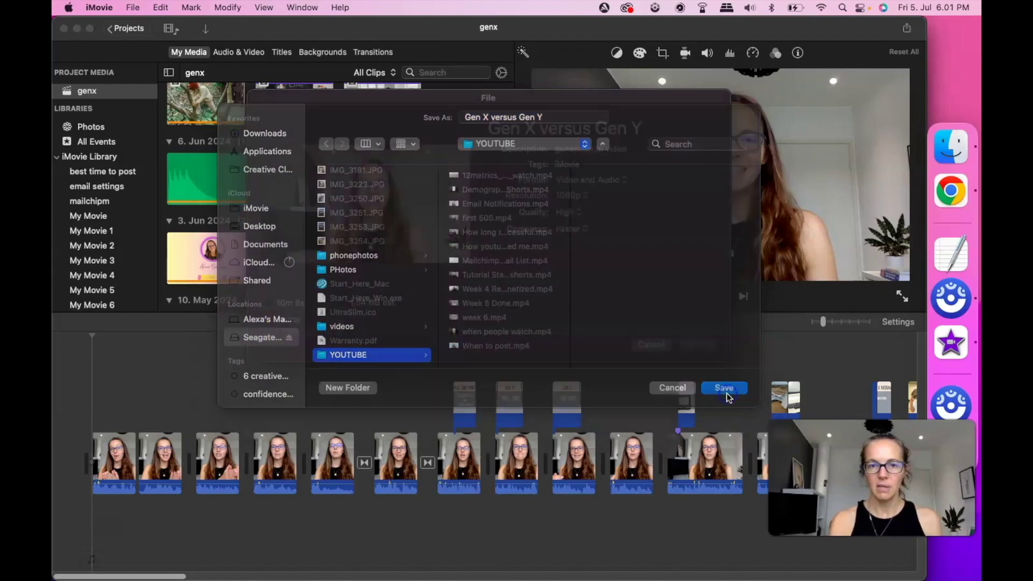